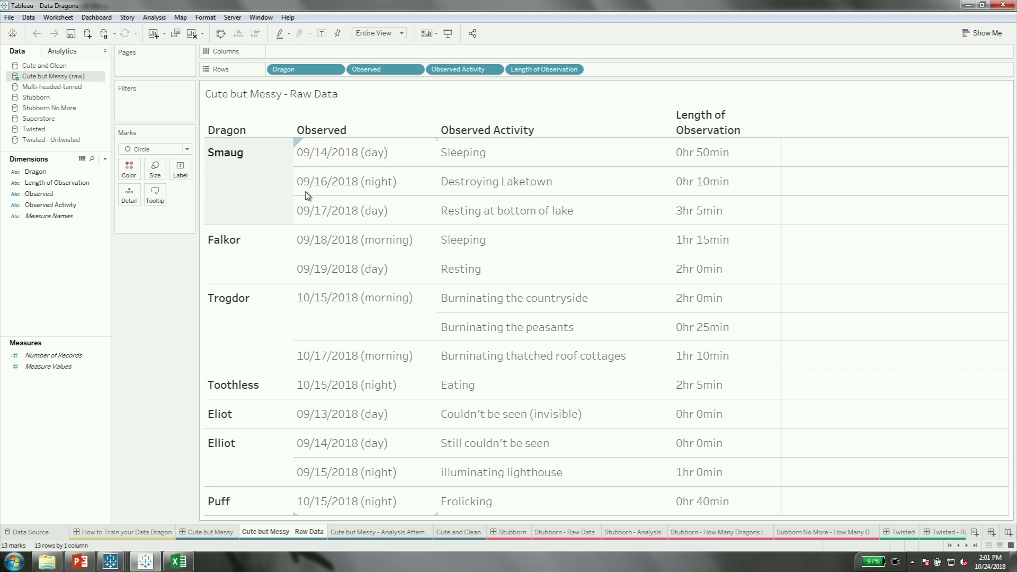
Review the Observed and Length of Observation values in the raw data and open the Cute but Messy - Analysis Attempt sheet
{"action": "left_click", "coordinate": [37, 195]}
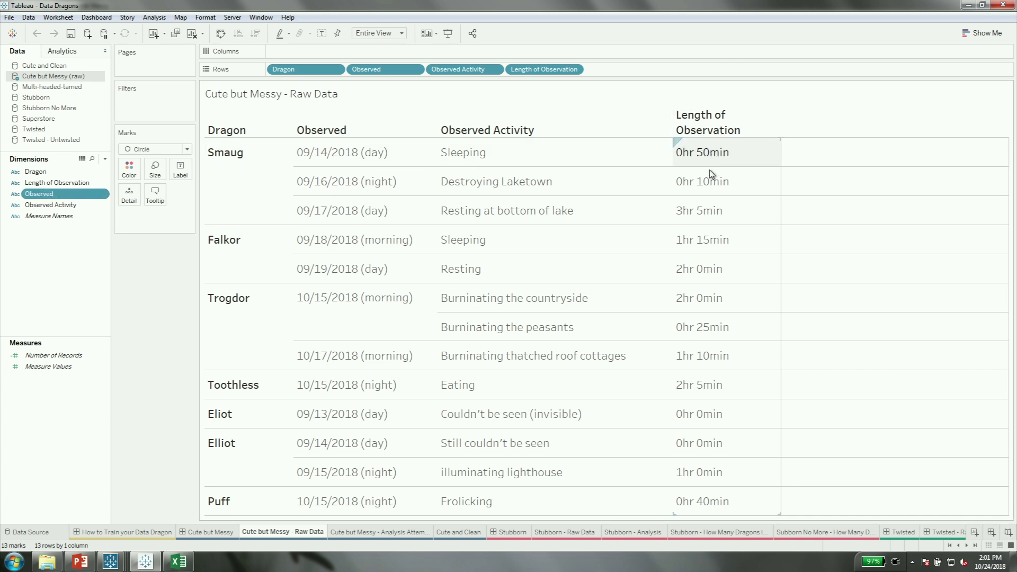
{"action": "left_click", "coordinate": [683, 182]}
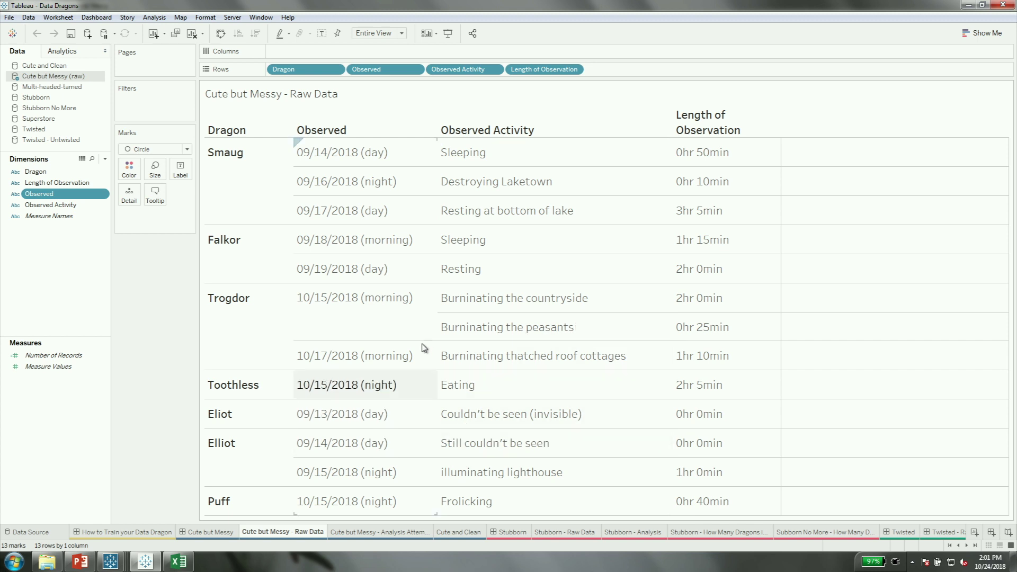
{"action": "left_click", "coordinate": [353, 533]}
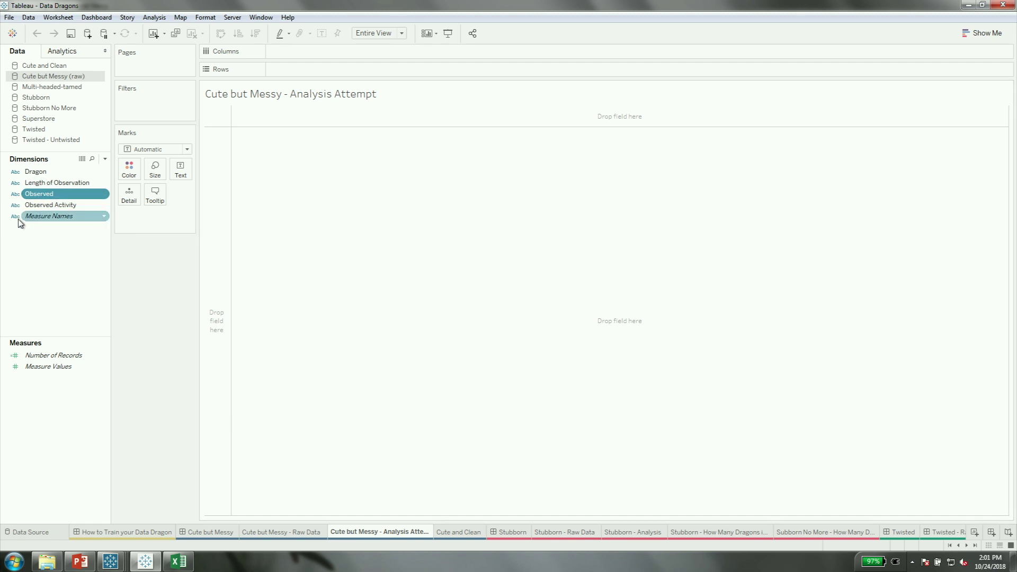
Chart Number of Records by Observed, with enough header height to read the full dates and times of day
{"action": "left_click_drag", "start_coordinate": [34, 196], "coordinate": [323, 52]}
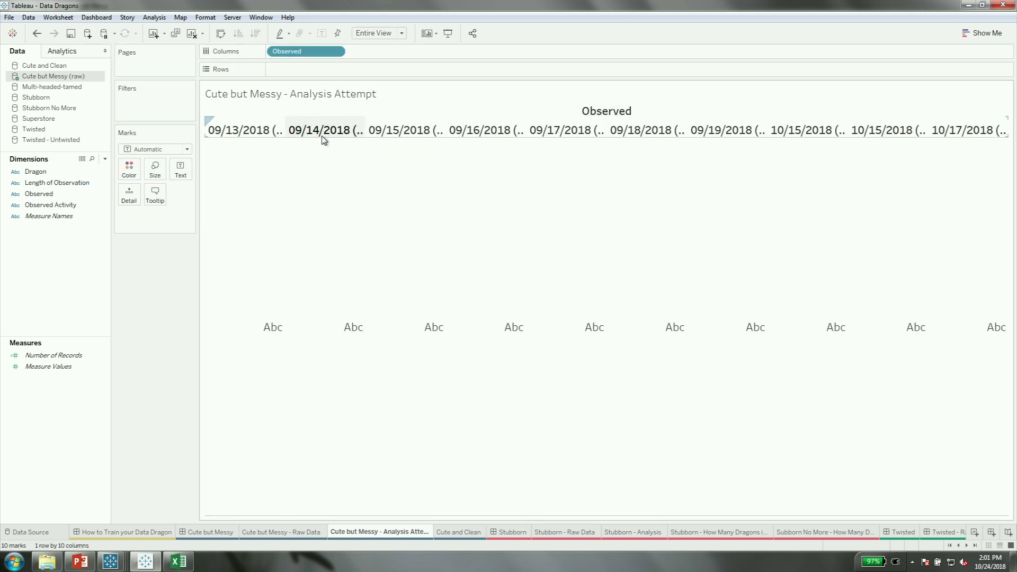
{"action": "left_click_drag", "start_coordinate": [328, 159], "coordinate": [329, 162]}
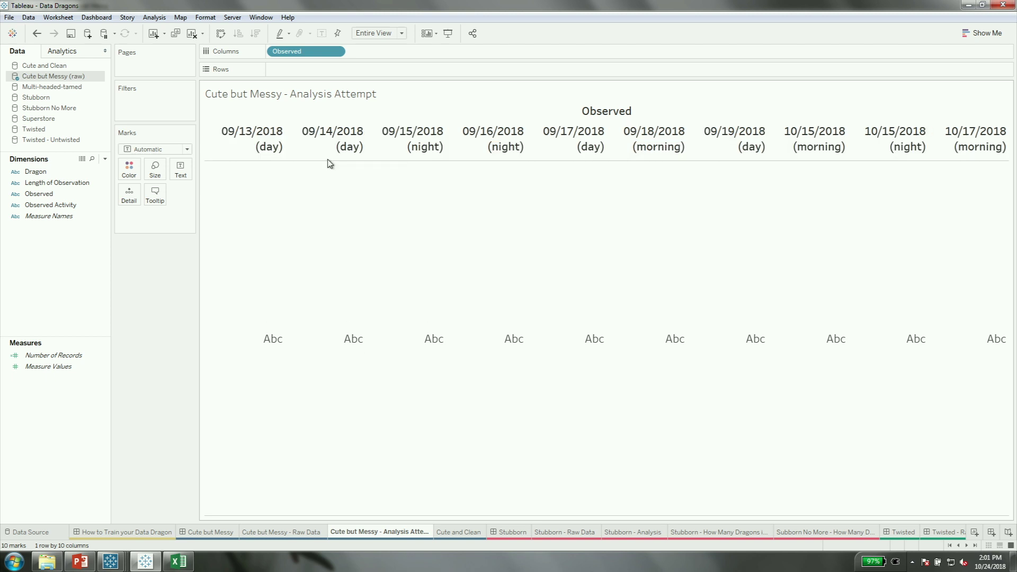
{"action": "mouse_move", "coordinate": [47, 363]}
{"action": "left_mouse_down"}
{"action": "mouse_move", "coordinate": [178, 246]}
{"action": "mouse_move", "coordinate": [312, 77]}
{"action": "left_mouse_up"}
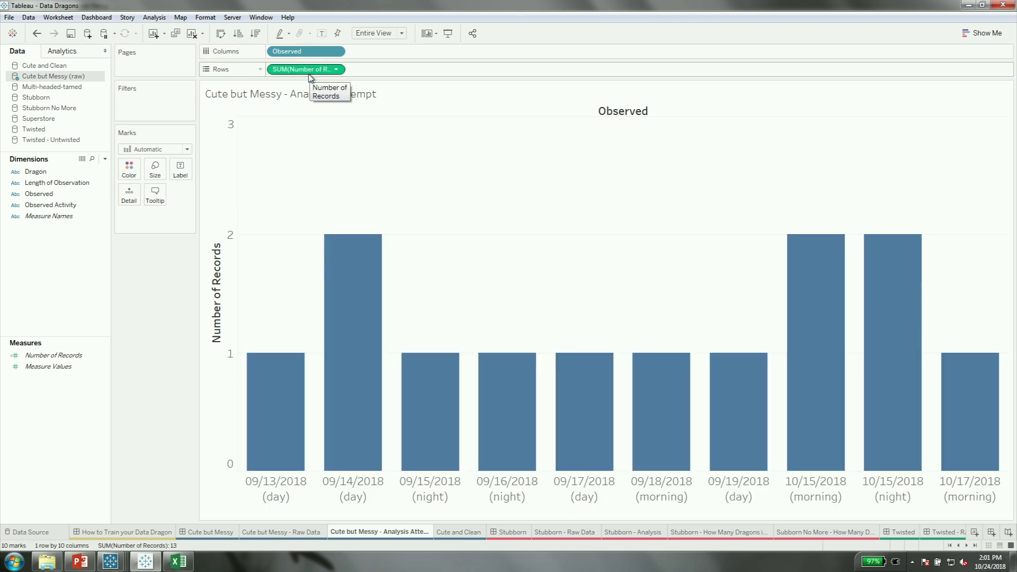
Replace the charted fields with Dragon as rows and Length of Observation as columns
{"action": "left_click_drag", "start_coordinate": [311, 78], "coordinate": [150, 354]}
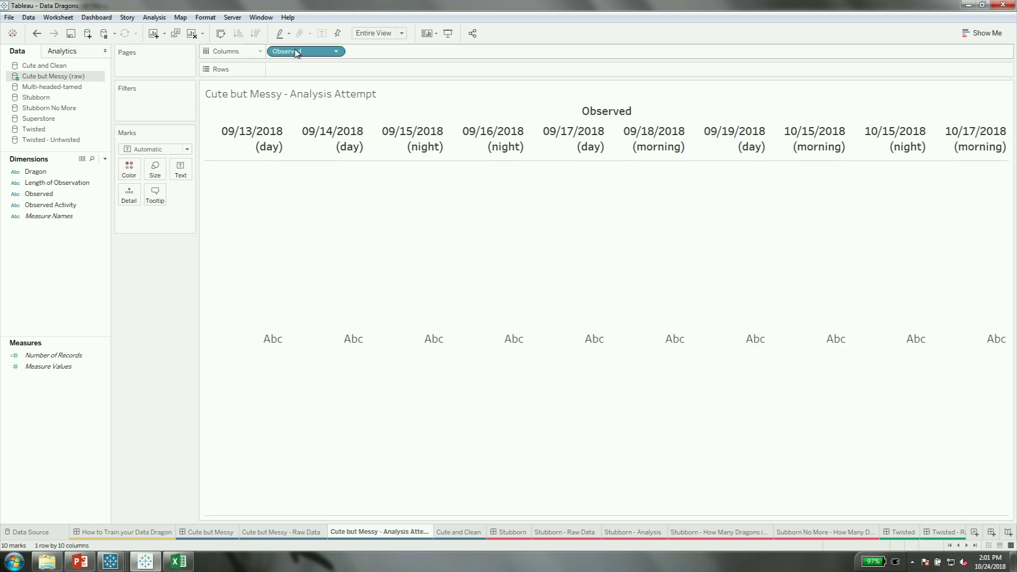
{"action": "left_click_drag", "start_coordinate": [297, 53], "coordinate": [149, 255]}
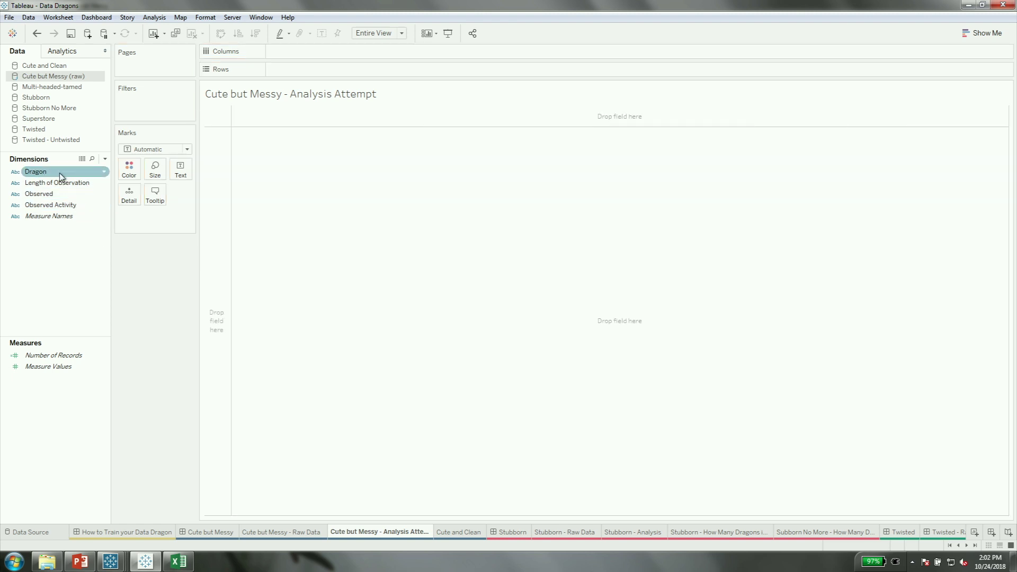
{"action": "left_click_drag", "start_coordinate": [59, 173], "coordinate": [216, 157]}
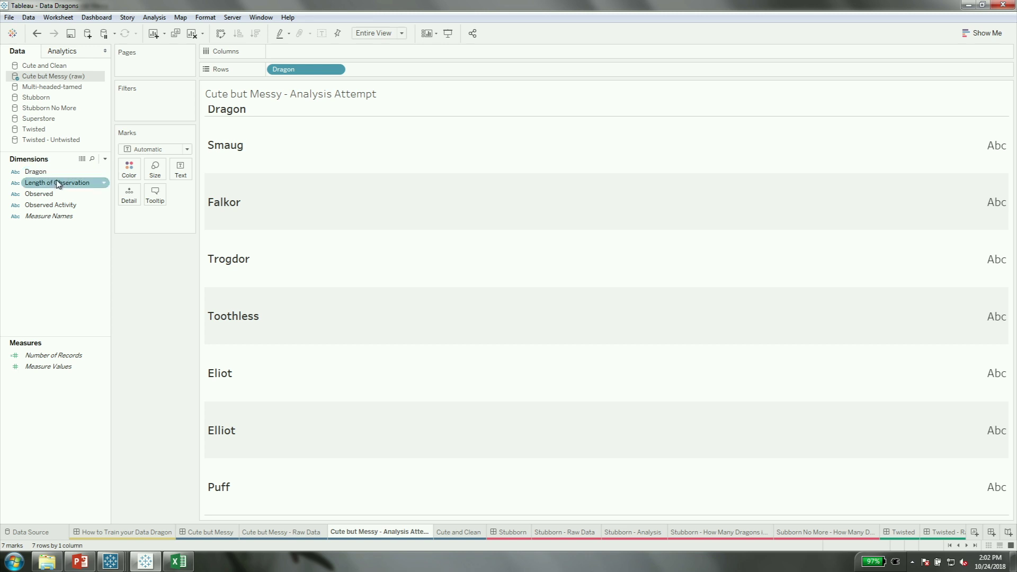
{"action": "mouse_move", "coordinate": [58, 183]}
{"action": "left_mouse_down"}
{"action": "mouse_move", "coordinate": [267, 92]}
{"action": "mouse_move", "coordinate": [313, 56]}
{"action": "left_mouse_up"}
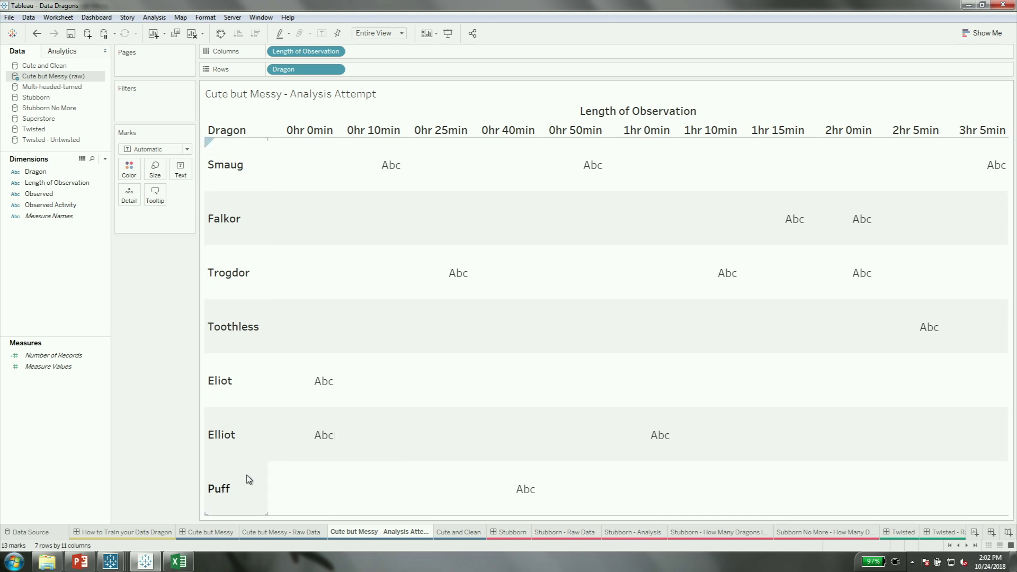
Switch to the 01 Cute and Messy flow in Tableau Prep and review its connection and the available connection types
{"action": "left_click", "coordinate": [110, 561]}
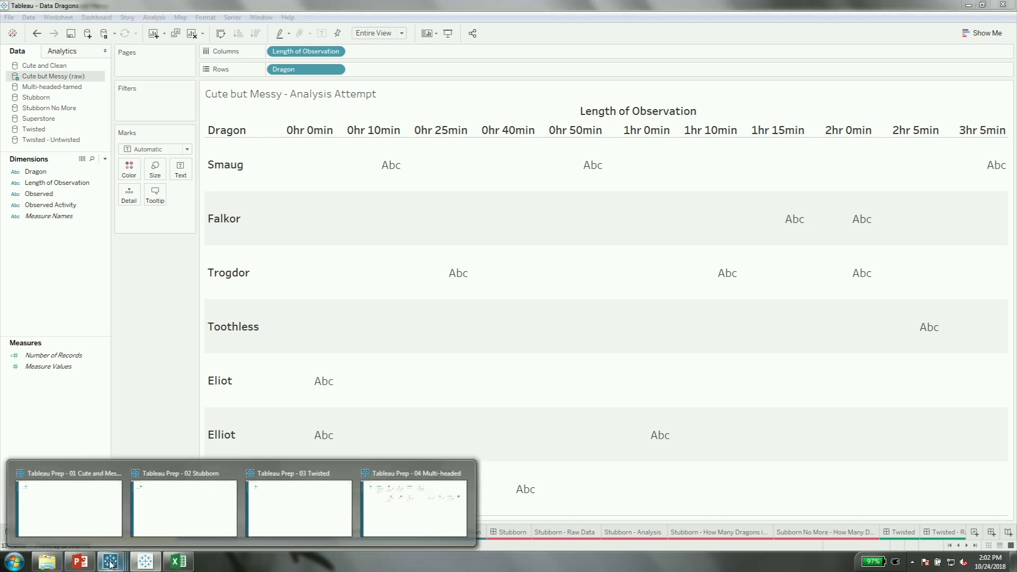
{"action": "left_click", "coordinate": [57, 512]}
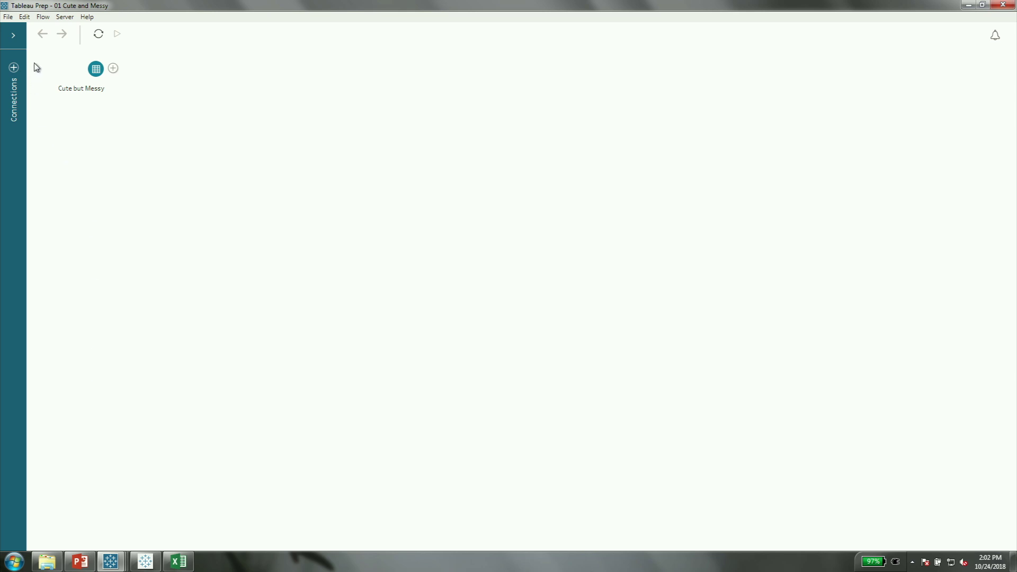
{"action": "left_click", "coordinate": [14, 34]}
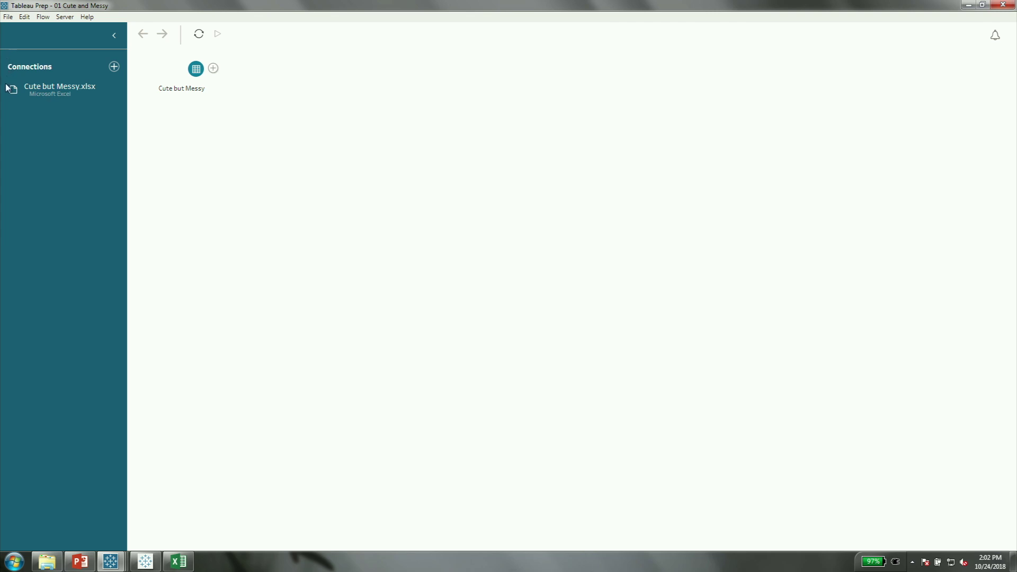
{"action": "left_click", "coordinate": [116, 66]}
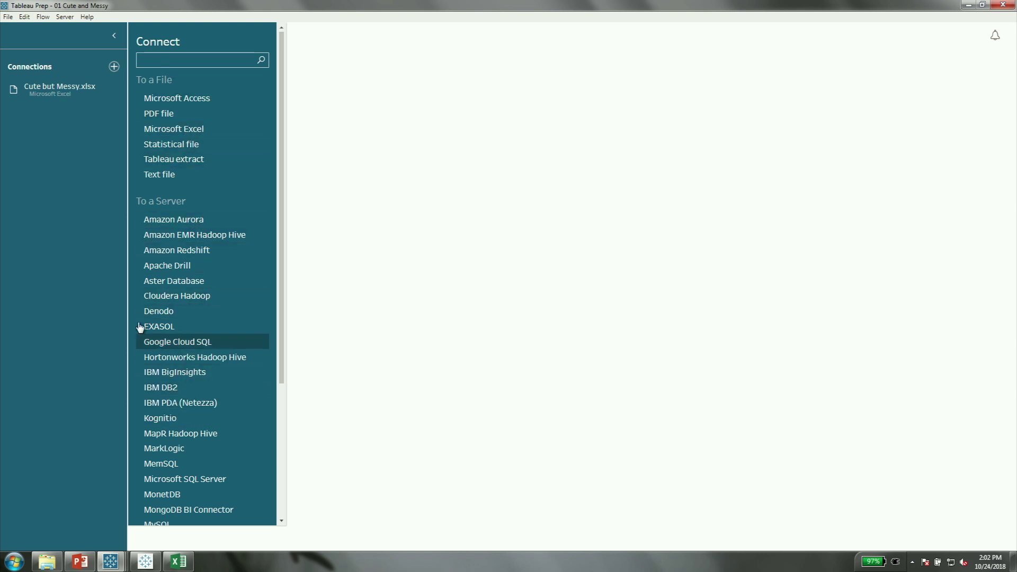
{"action": "left_click", "coordinate": [59, 178]}
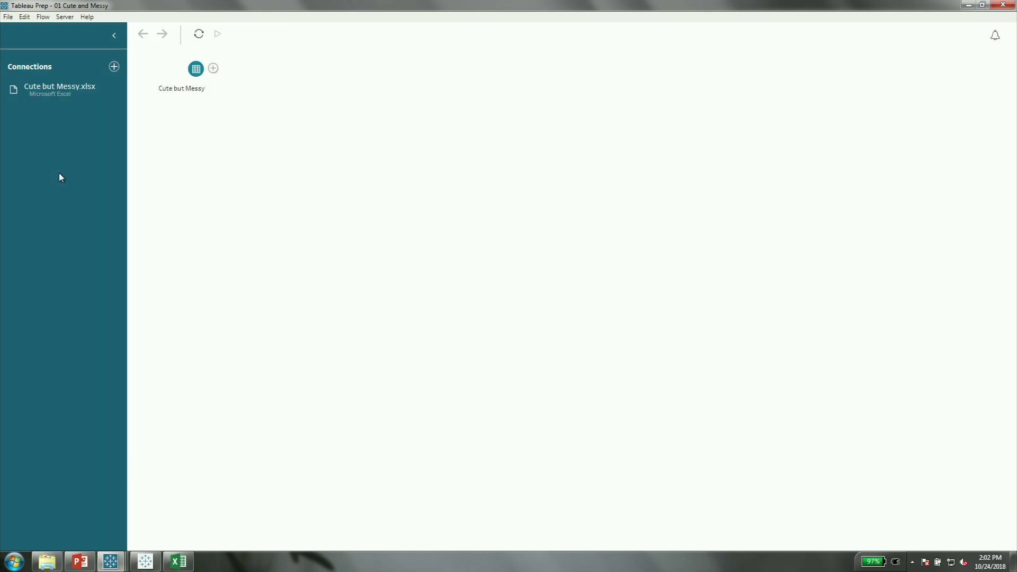
{"action": "left_click", "coordinate": [112, 36]}
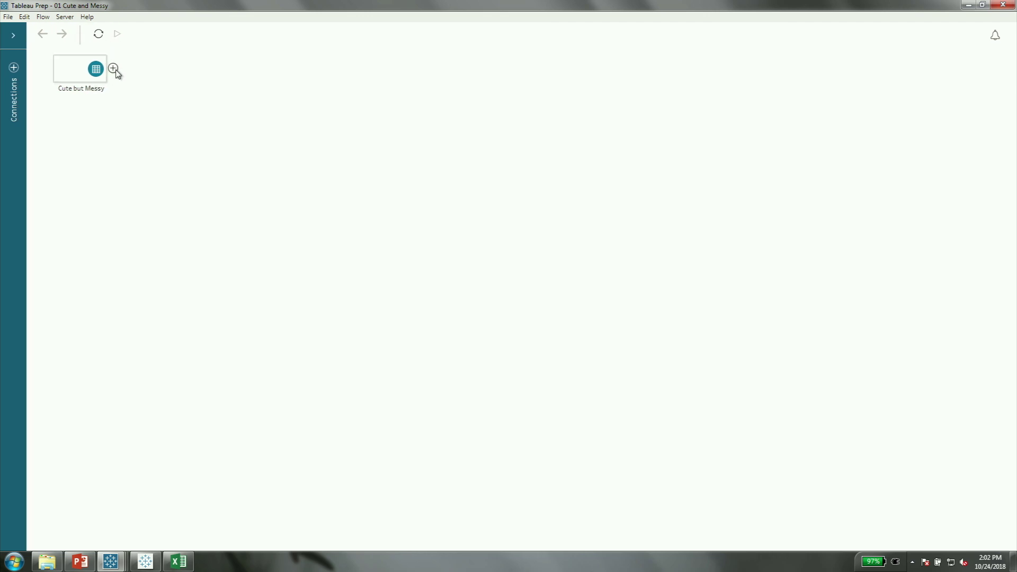
Add a cleaning step after the Cute but Messy input and highlight the records related to Smaug and to 2hr 0min
{"action": "left_click", "coordinate": [115, 70]}
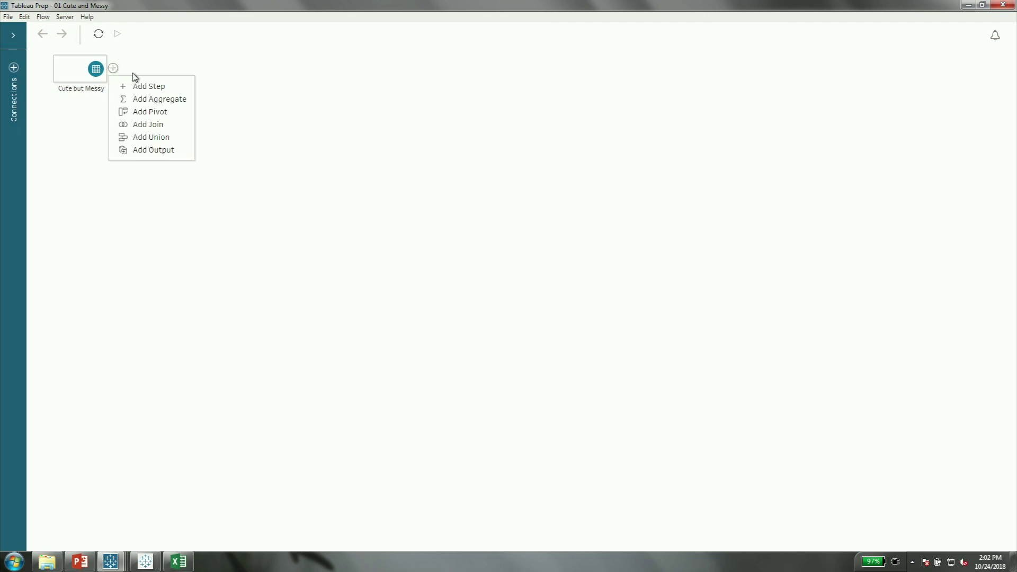
{"action": "left_click", "coordinate": [154, 86]}
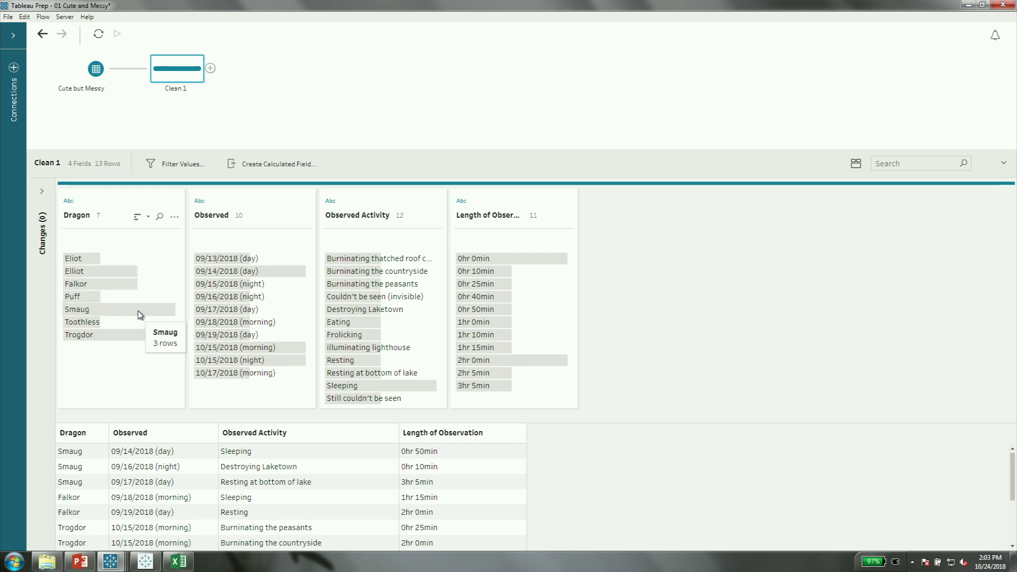
{"action": "left_click", "coordinate": [138, 315]}
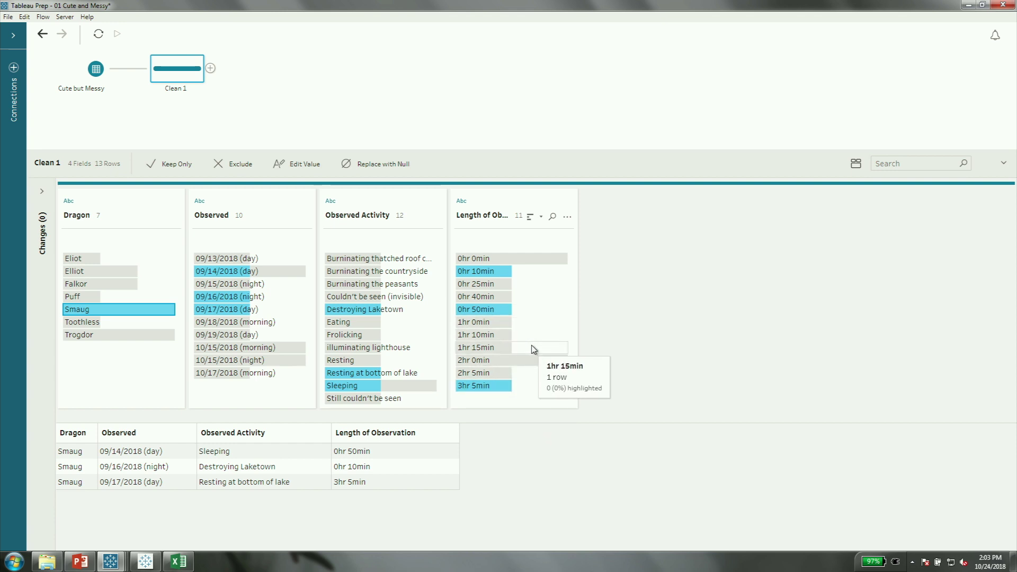
{"action": "left_click", "coordinate": [535, 365]}
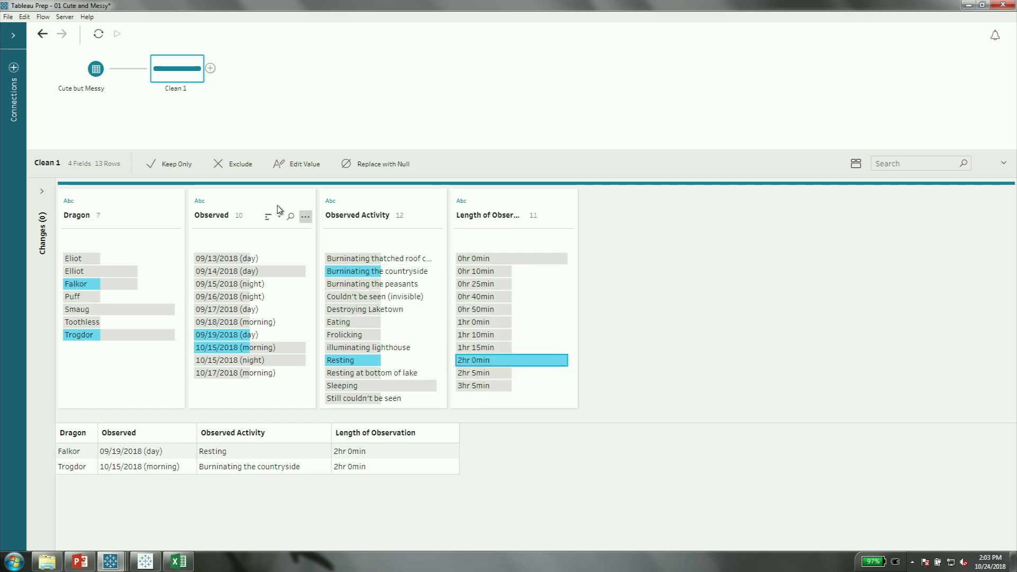
Change the Observed field's data type from string to Date and check the records for 10/15/2018
{"action": "left_click", "coordinate": [259, 201]}
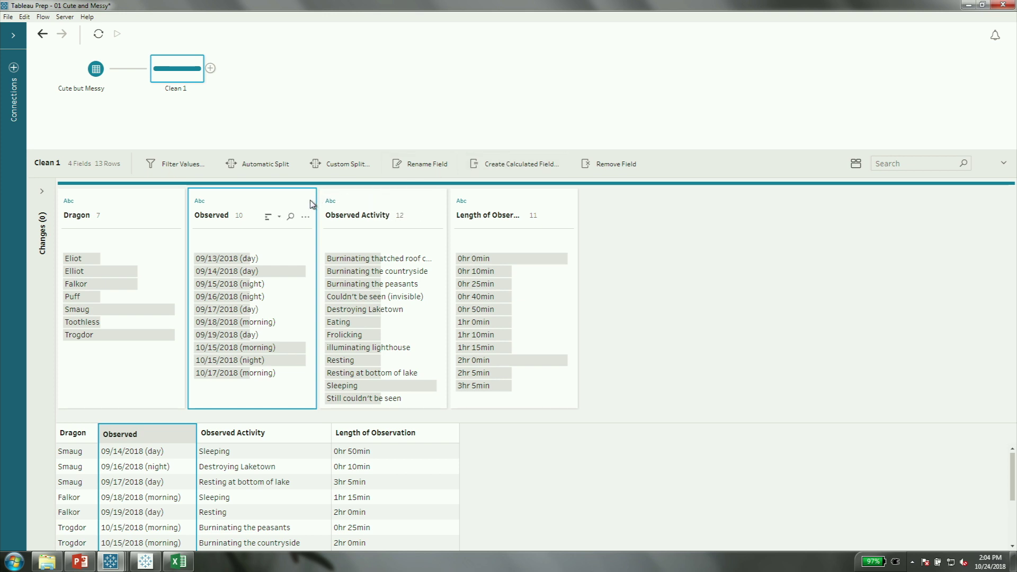
{"action": "left_click", "coordinate": [305, 217]}
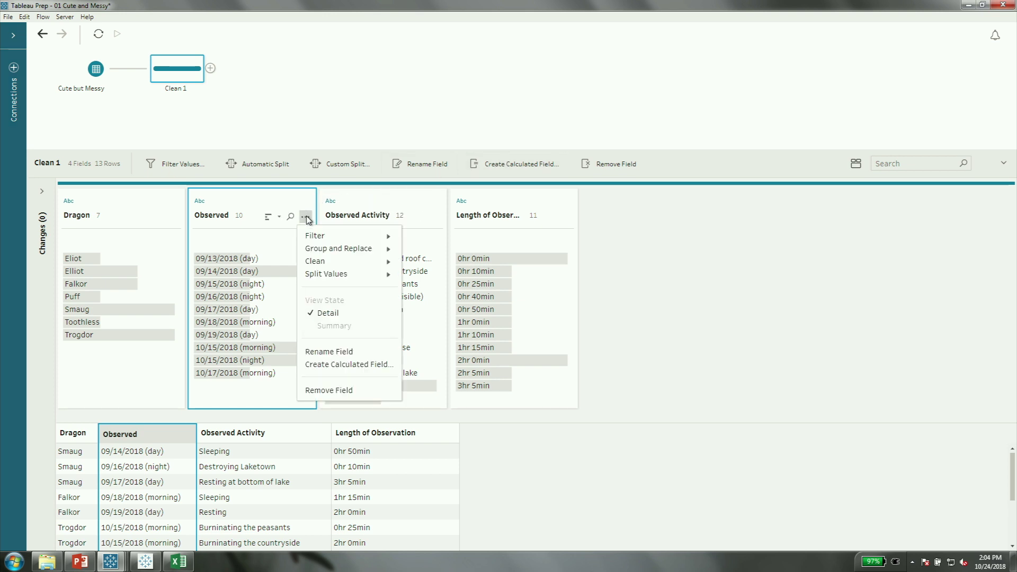
{"action": "mouse_move", "coordinate": [318, 263]}
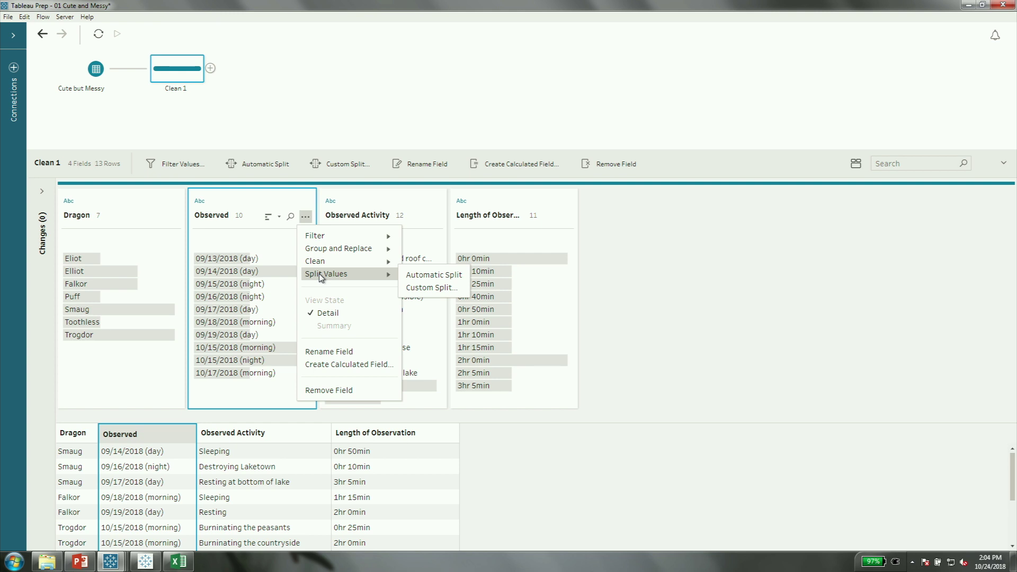
{"action": "left_click", "coordinate": [277, 201]}
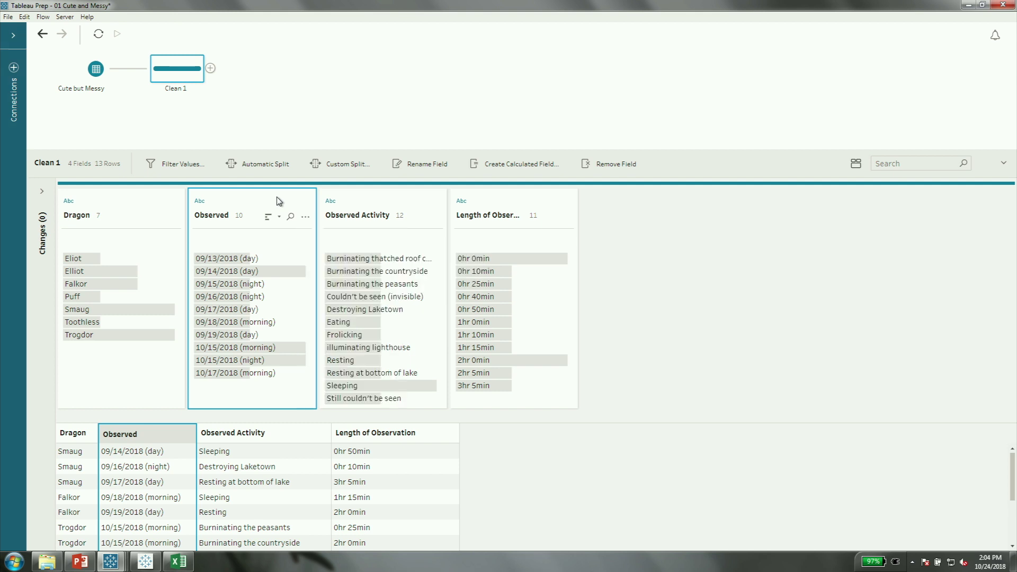
{"action": "left_click", "coordinate": [204, 202]}
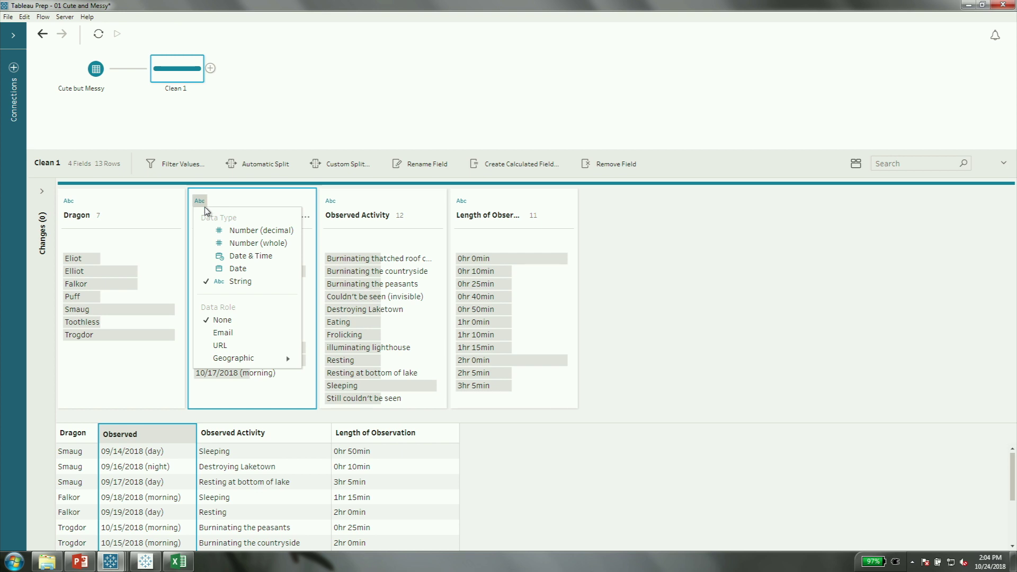
{"action": "left_click", "coordinate": [236, 269]}
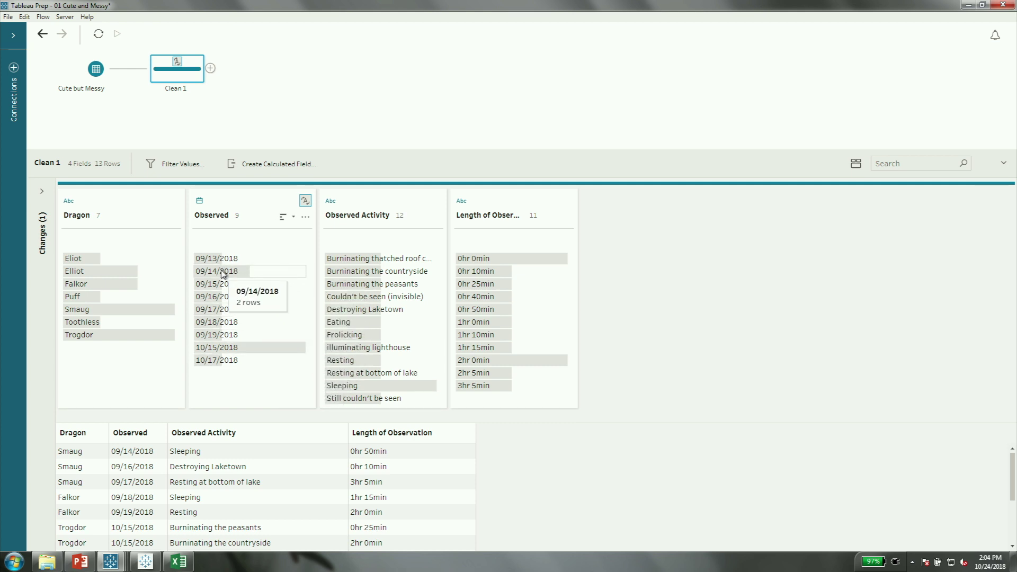
{"action": "left_click", "coordinate": [244, 347]}
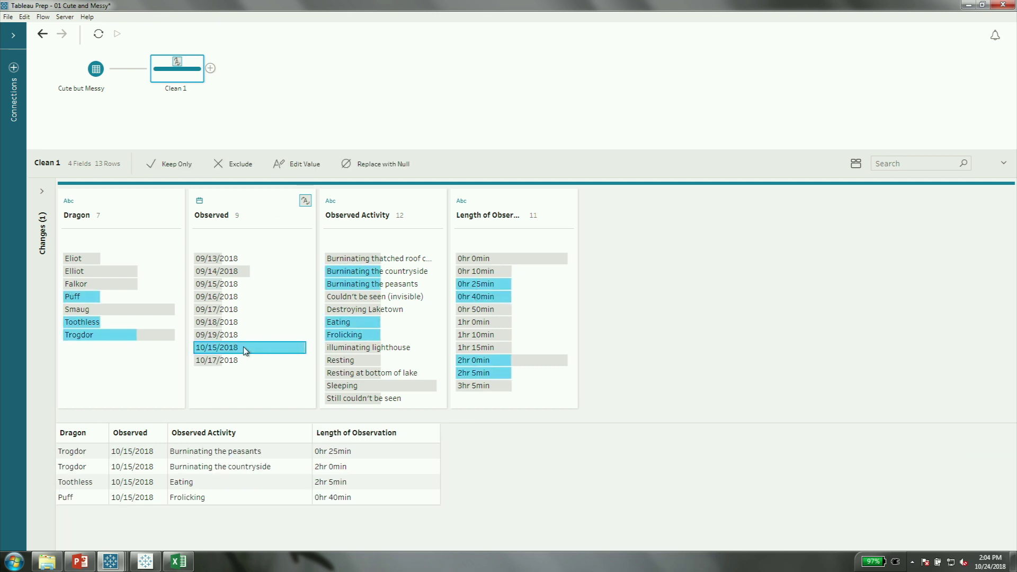
{"action": "left_click", "coordinate": [245, 350]}
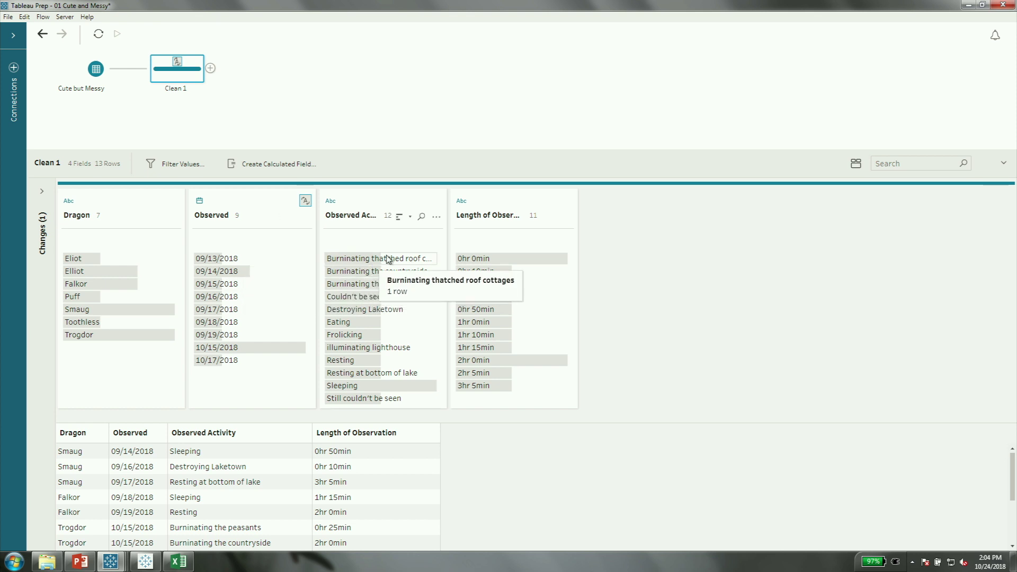
Split the Length of Observation field automatically into separate hour and minute fields
{"action": "left_click", "coordinate": [512, 202]}
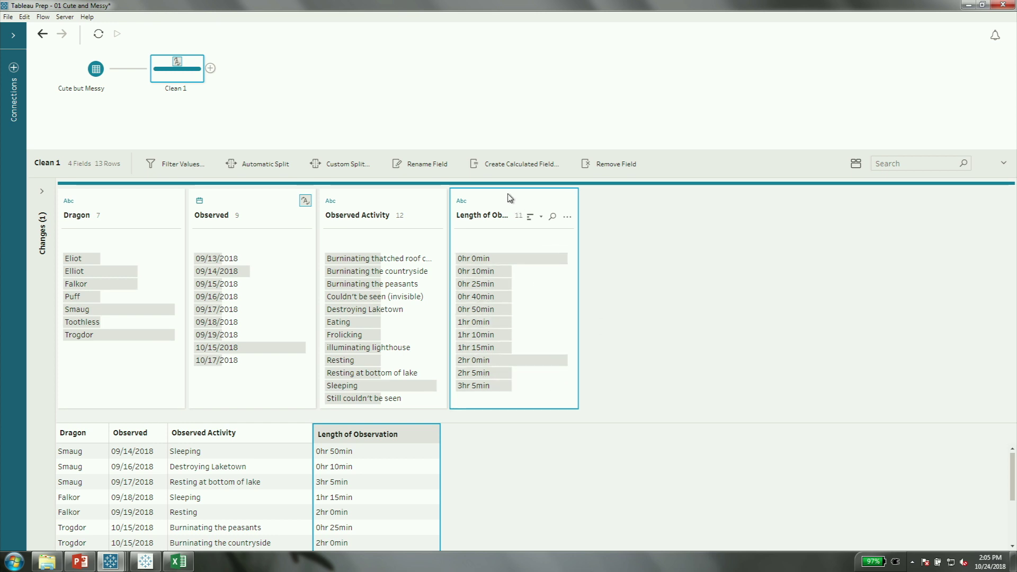
{"action": "left_click", "coordinate": [566, 217]}
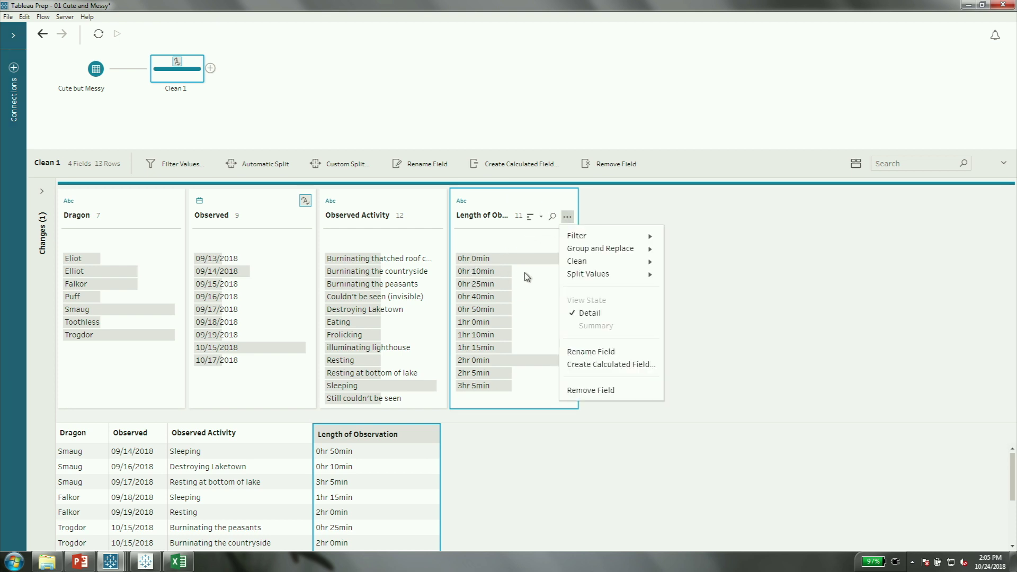
{"action": "mouse_move", "coordinate": [587, 281]}
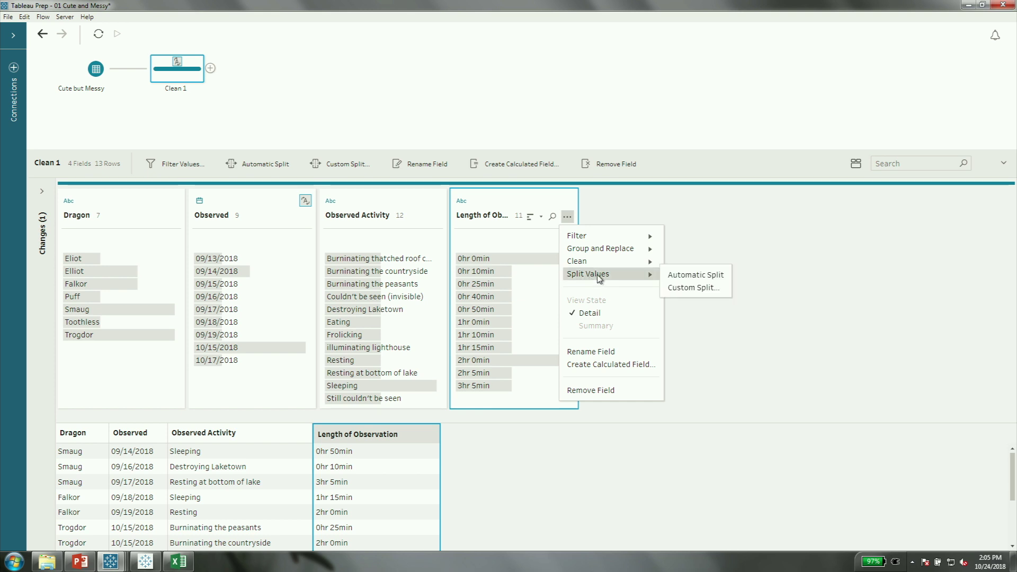
{"action": "left_click", "coordinate": [680, 278]}
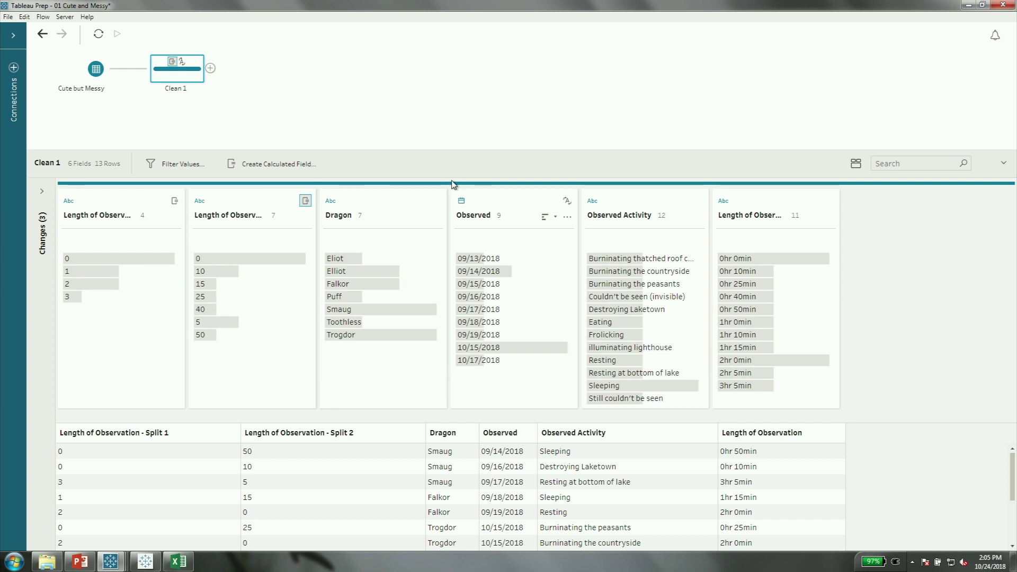
Compare the two split fields with the original Length of Observation by highlighting its 2hr 0min value
{"action": "left_click", "coordinate": [113, 202]}
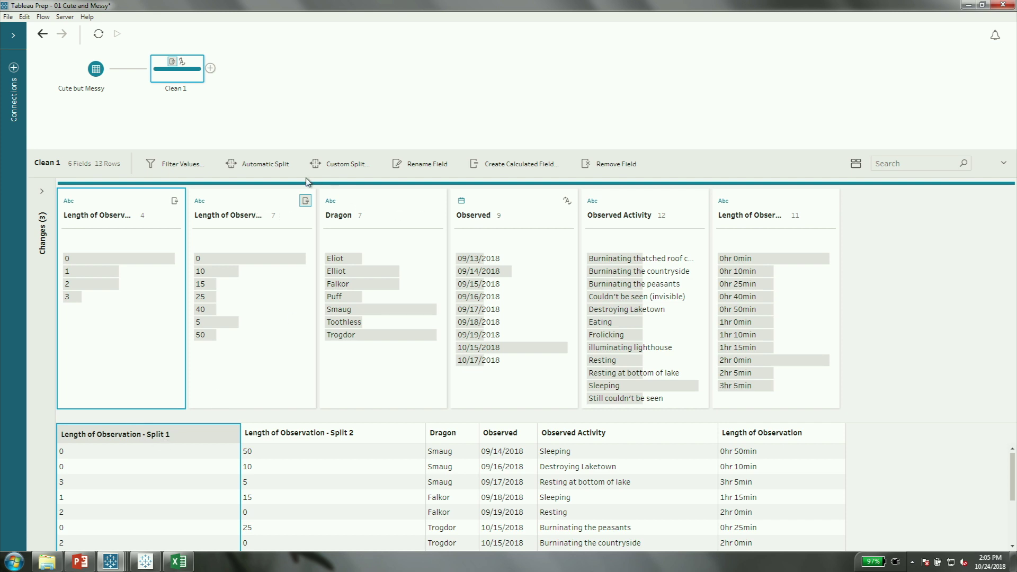
{"action": "left_click", "coordinate": [261, 197]}
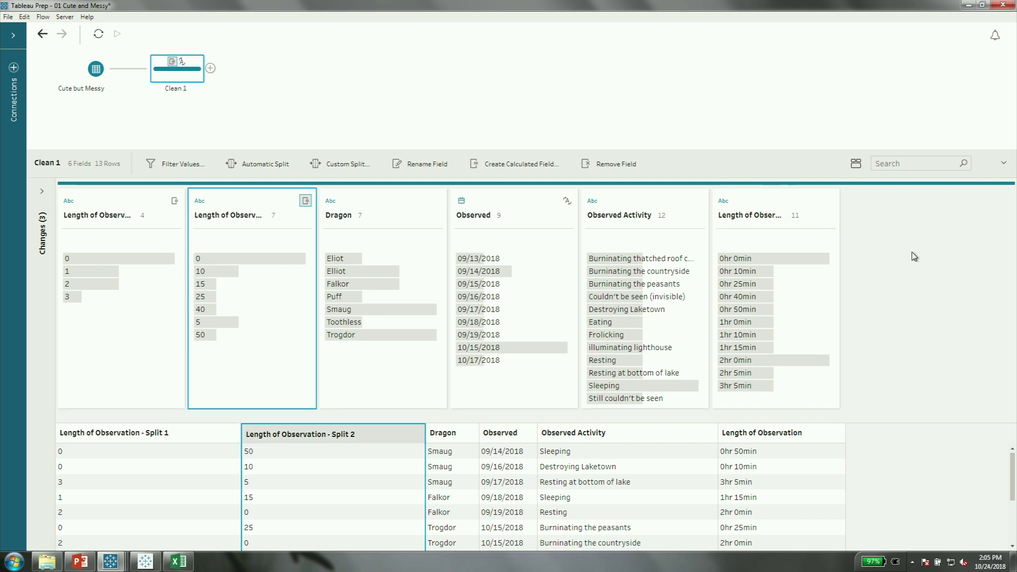
{"action": "left_click", "coordinate": [799, 363]}
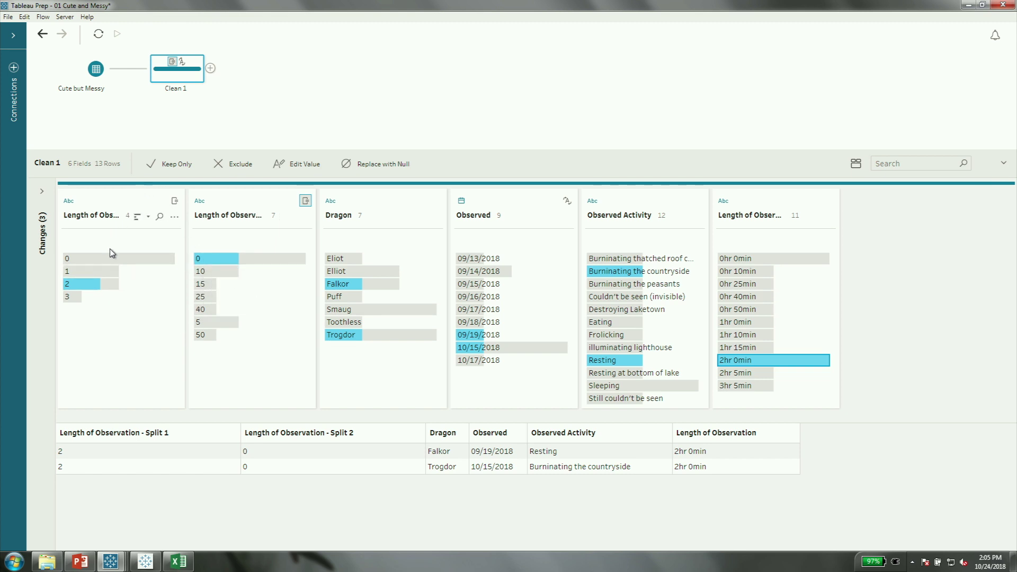
Clear the highlighting and remove the original Length of Observation field, keeping its two split fields
{"action": "left_click", "coordinate": [118, 342]}
{"action": "left_click", "coordinate": [142, 202]}
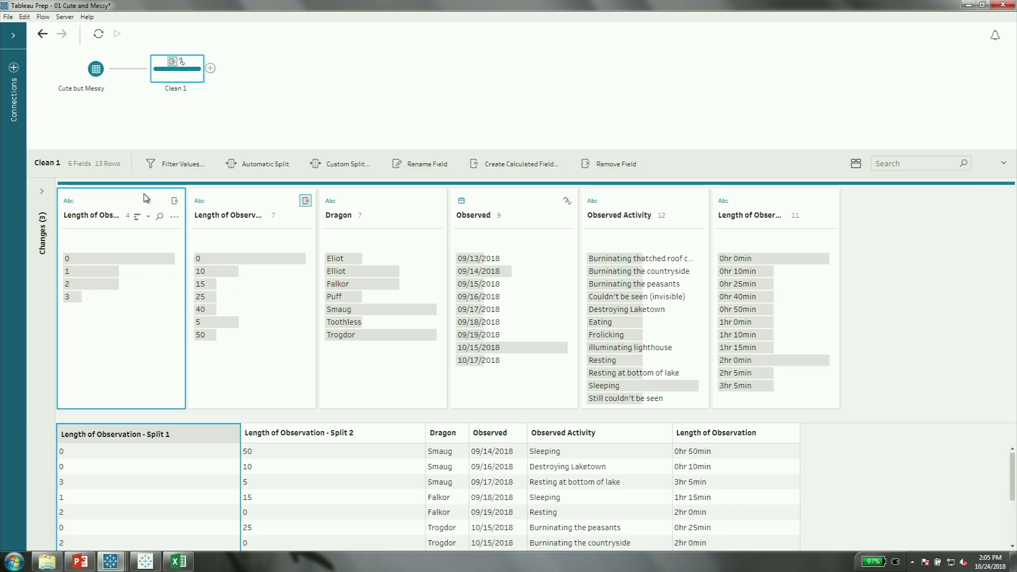
{"action": "left_click", "coordinate": [256, 205]}
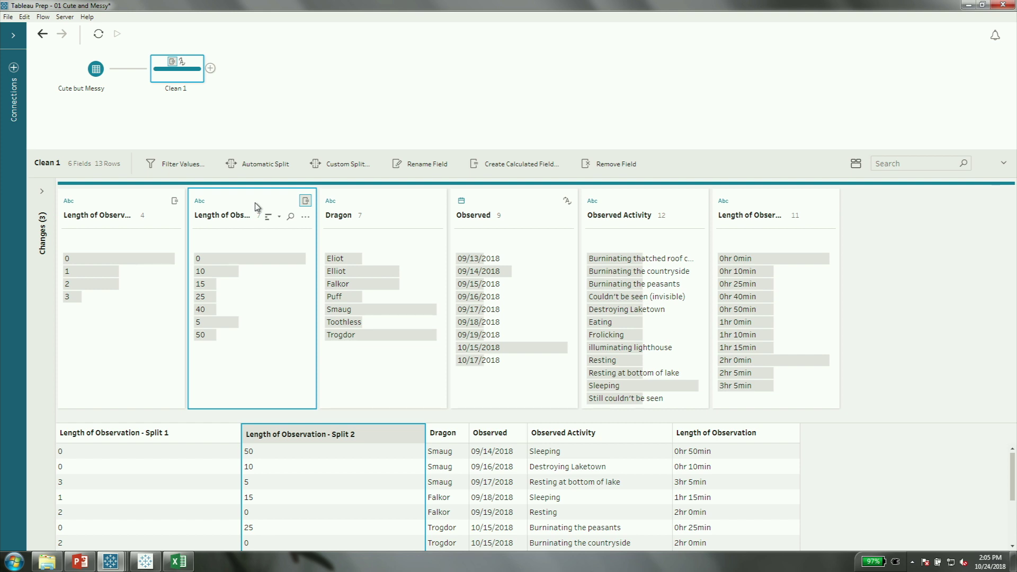
{"action": "left_click", "coordinate": [765, 201]}
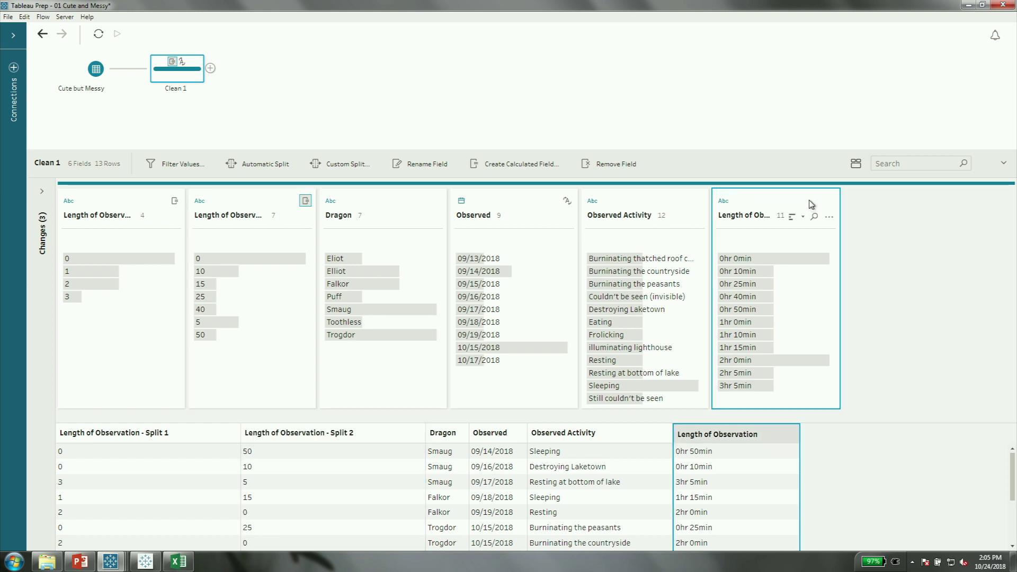
{"action": "left_click", "coordinate": [829, 216]}
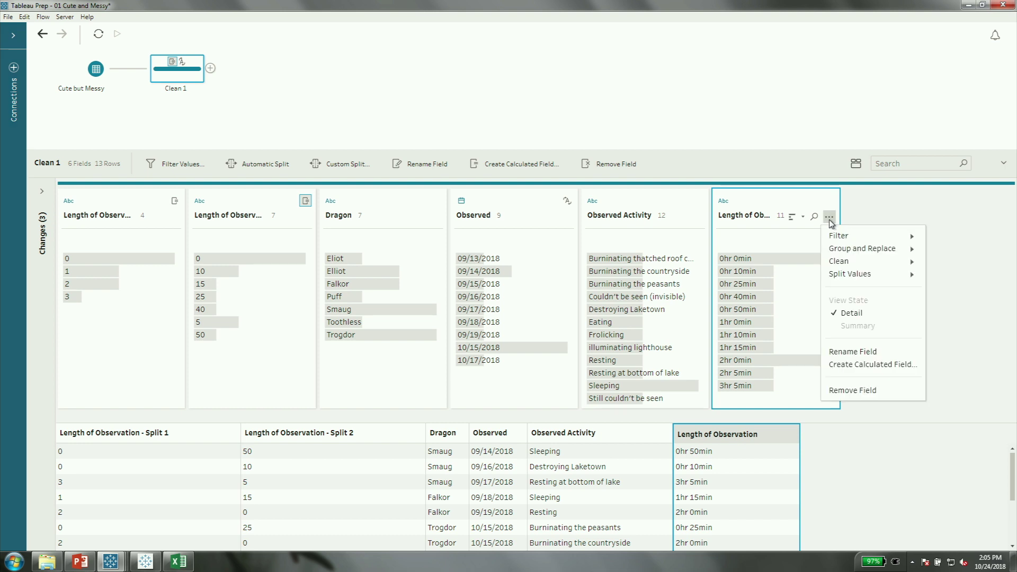
{"action": "left_click", "coordinate": [853, 391]}
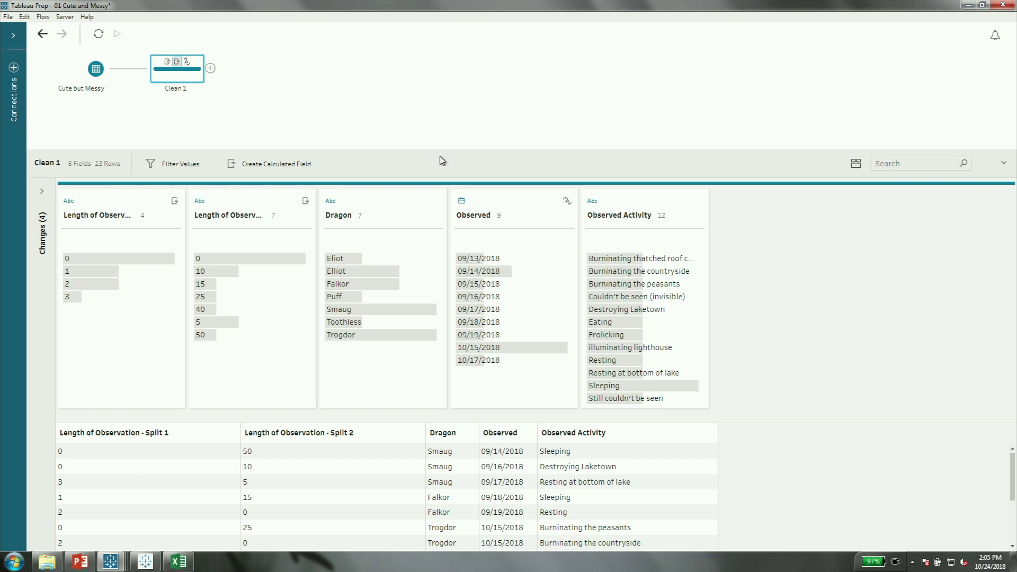
Rename the Length of Observation - Split 1 field to Hours and the Split 2 field to Minutes
{"action": "double_click", "coordinate": [97, 220]}
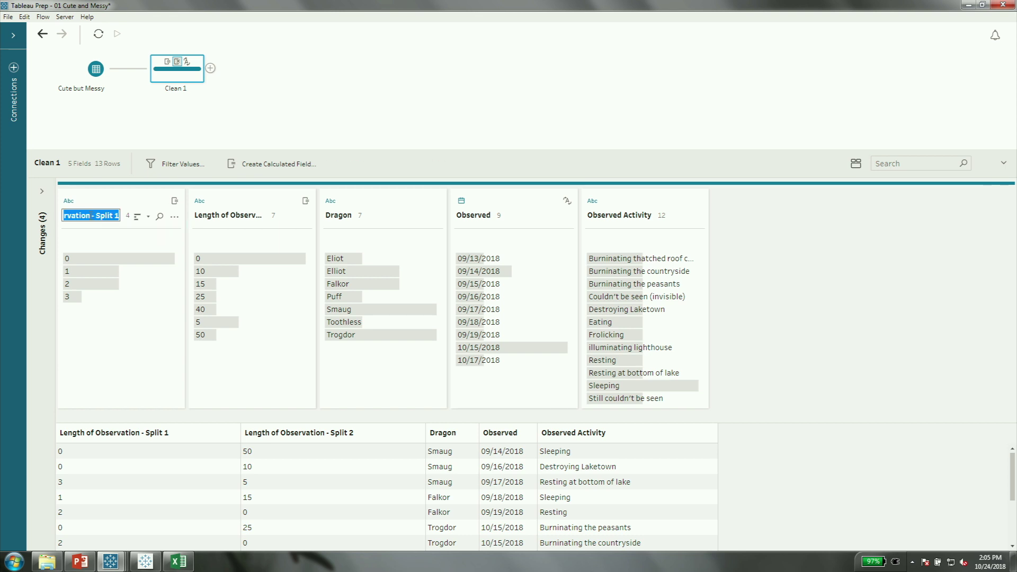
{"action": "type", "text": "Hours"}
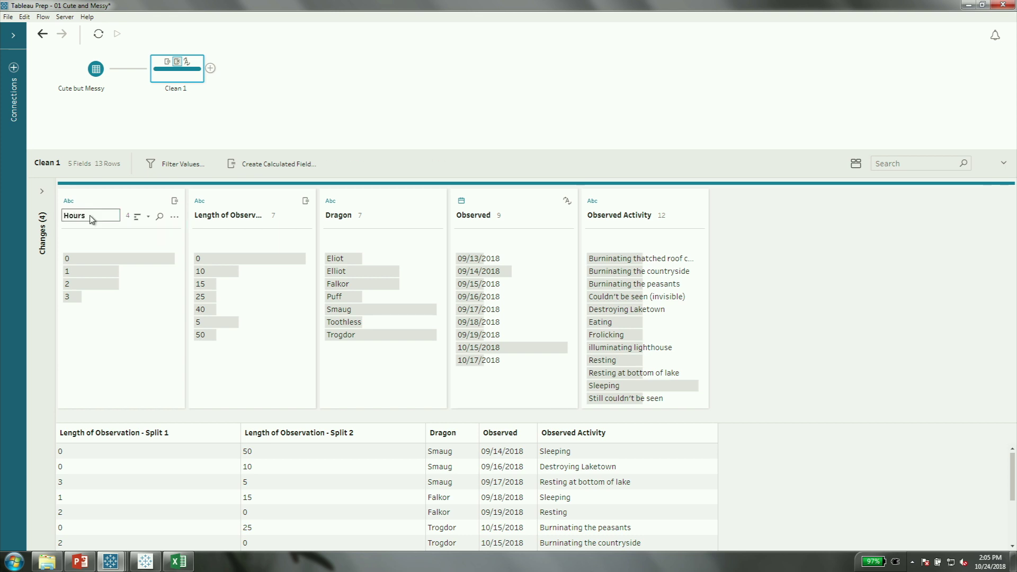
{"action": "key", "text": "Return"}
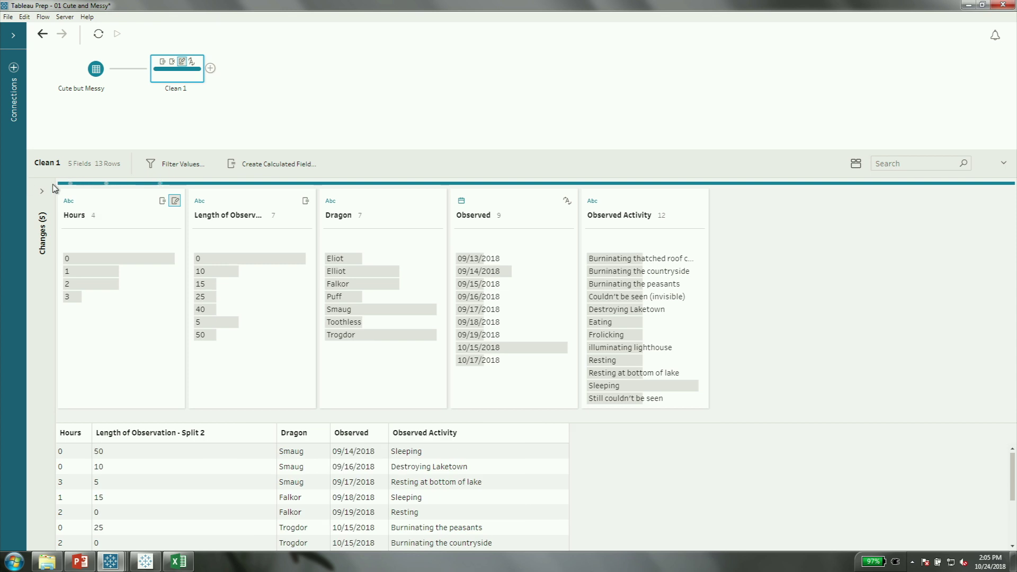
{"action": "double_click", "coordinate": [224, 216]}
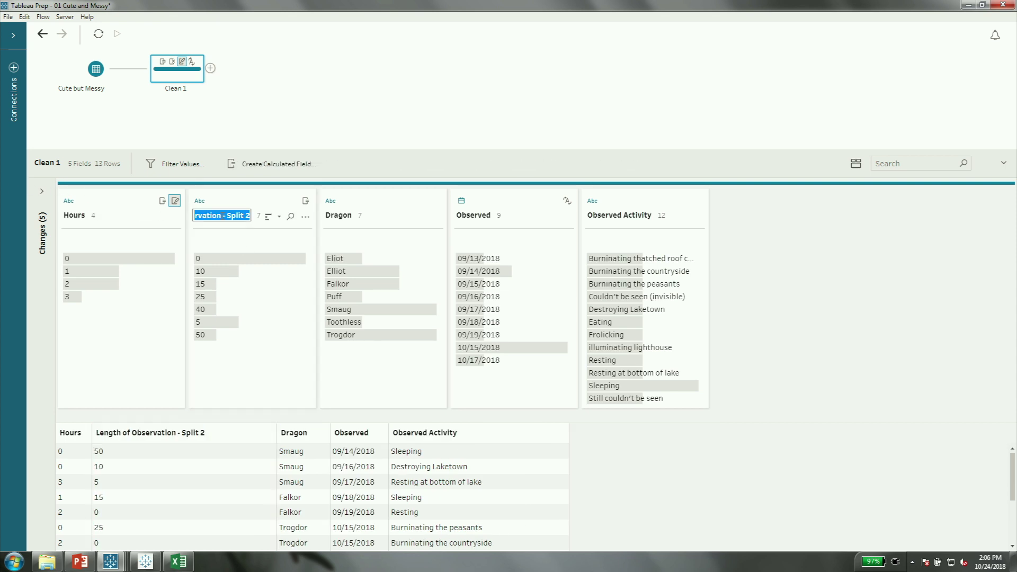
{"action": "type", "text": "Minutes"}
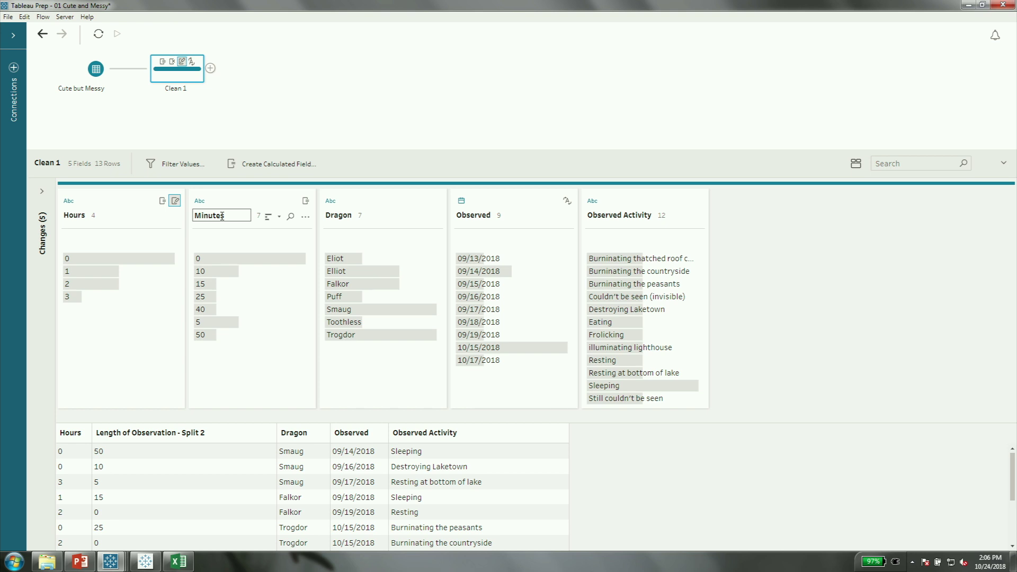
{"action": "key", "text": "Return"}
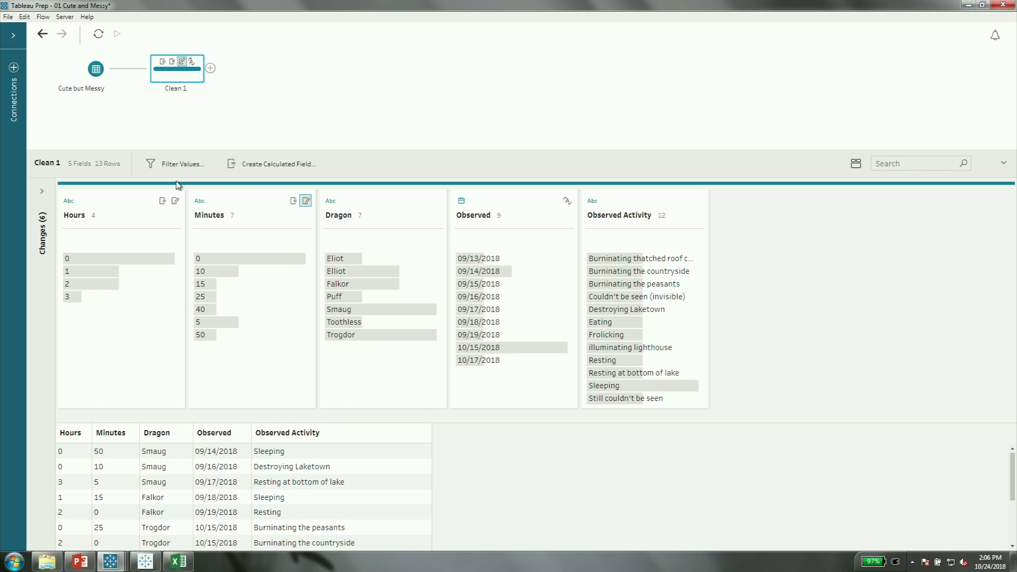
Create a calculated field named Minutes of Observation with the formula [Hours] * 60 + [Minutes], check its error details and save it
{"action": "left_click", "coordinate": [141, 206]}
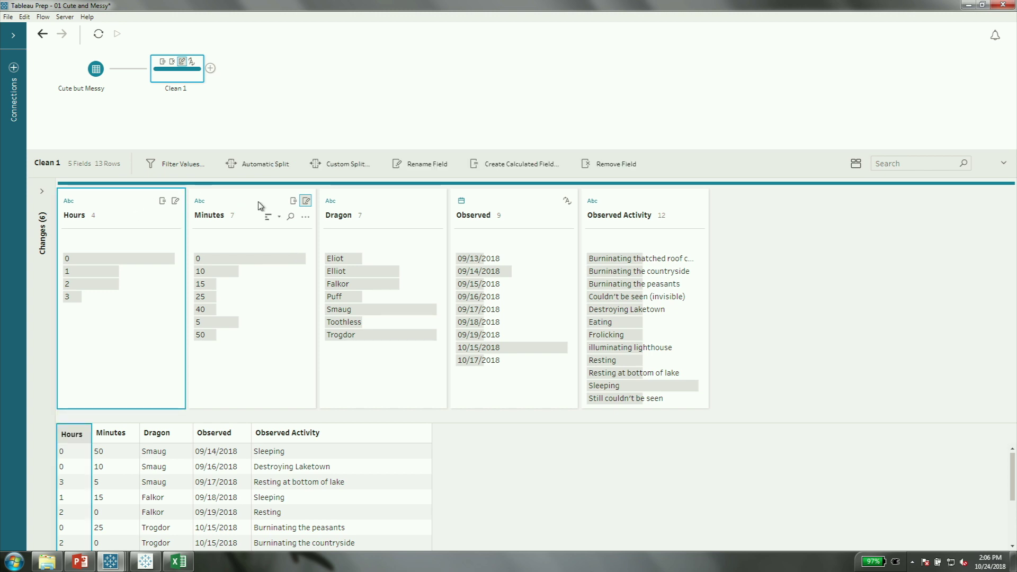
{"action": "left_click", "coordinate": [499, 166]}
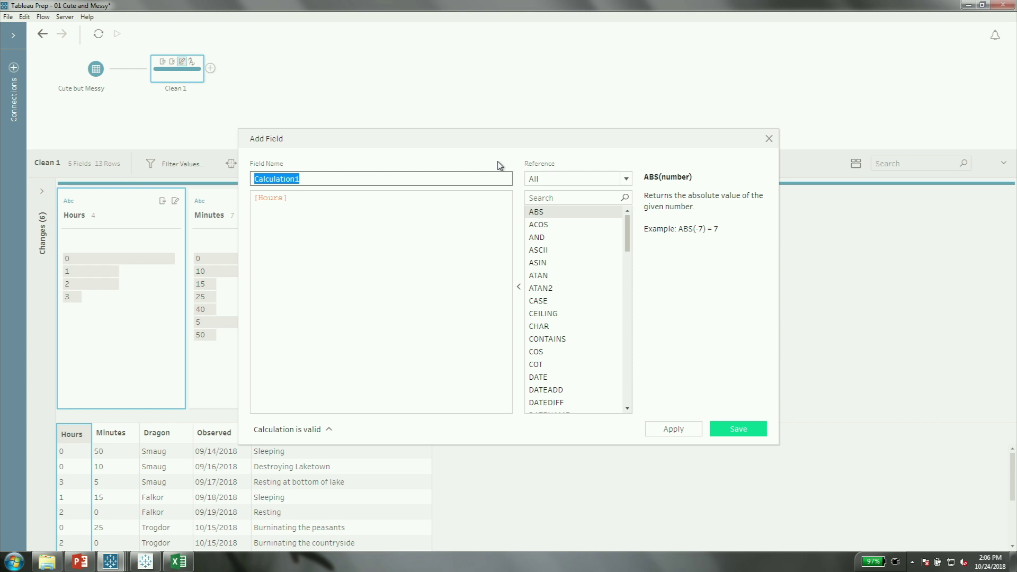
{"action": "type", "text": "Minutes of Observ"}
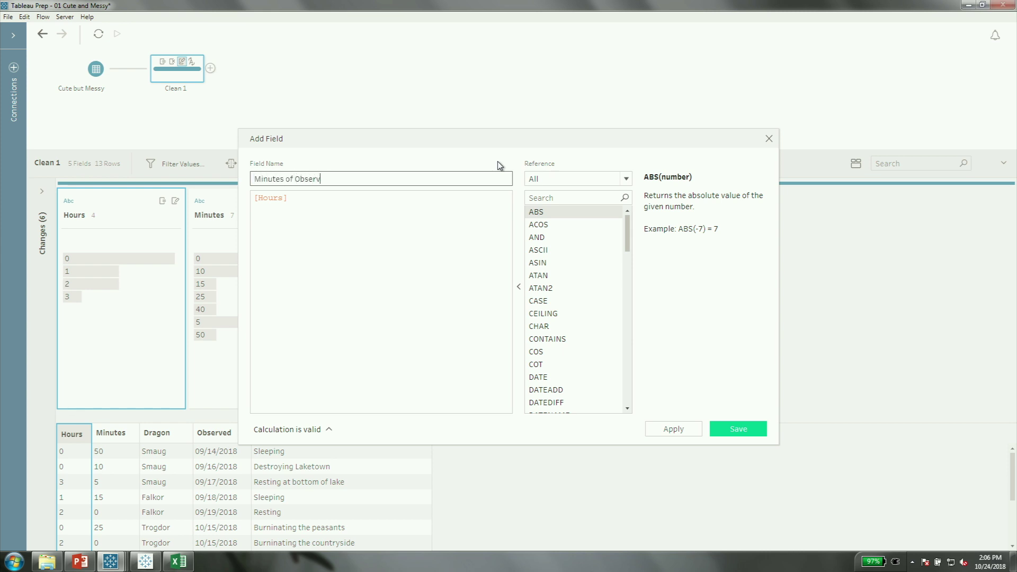
{"action": "type", "text": "ation"}
{"action": "key", "text": "Tab"}
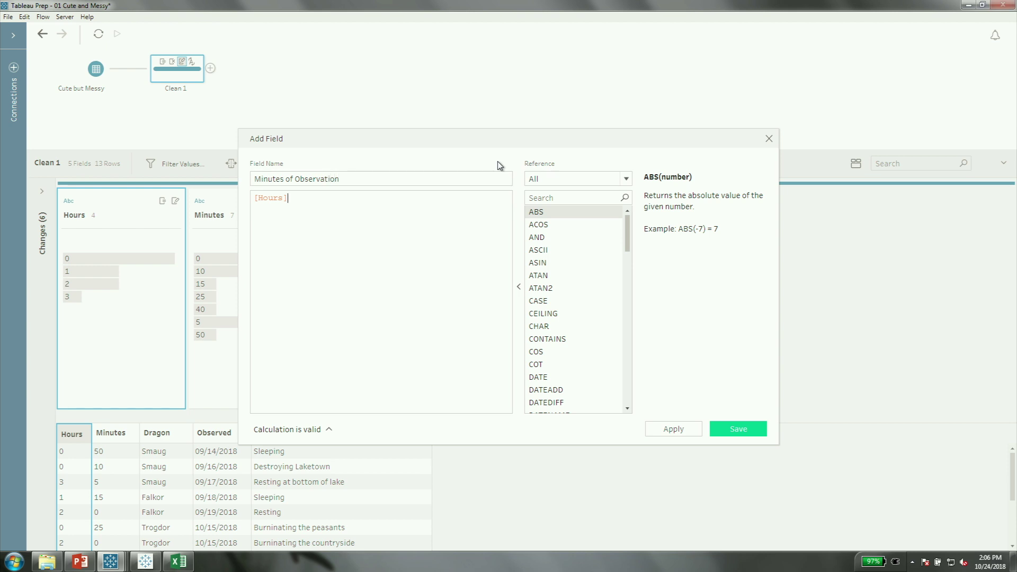
{"action": "type", "text": "* 60 + "}
{"action": "type", "text": "[M"}
{"action": "key", "text": "Return"}
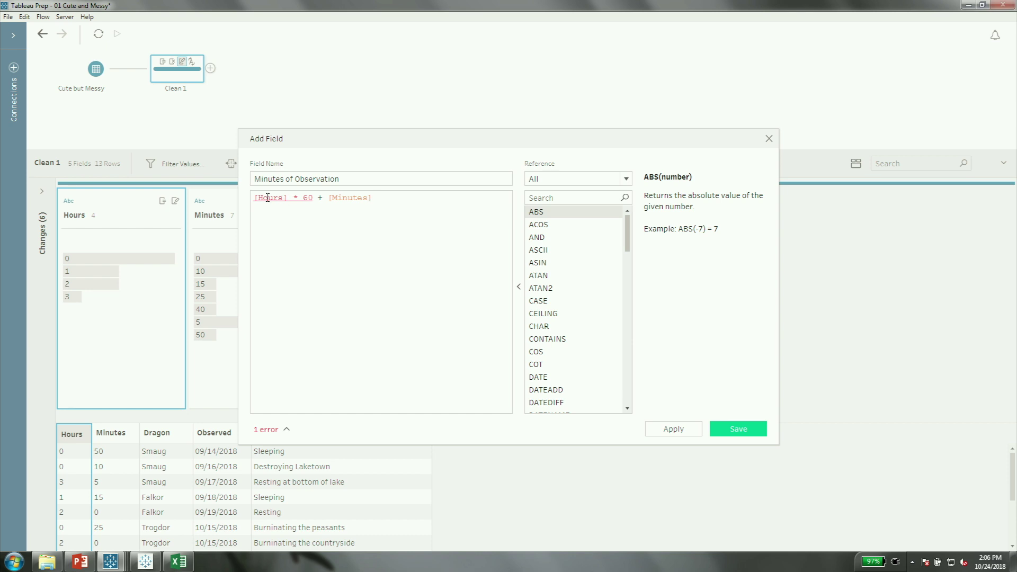
{"action": "left_click", "coordinate": [281, 433]}
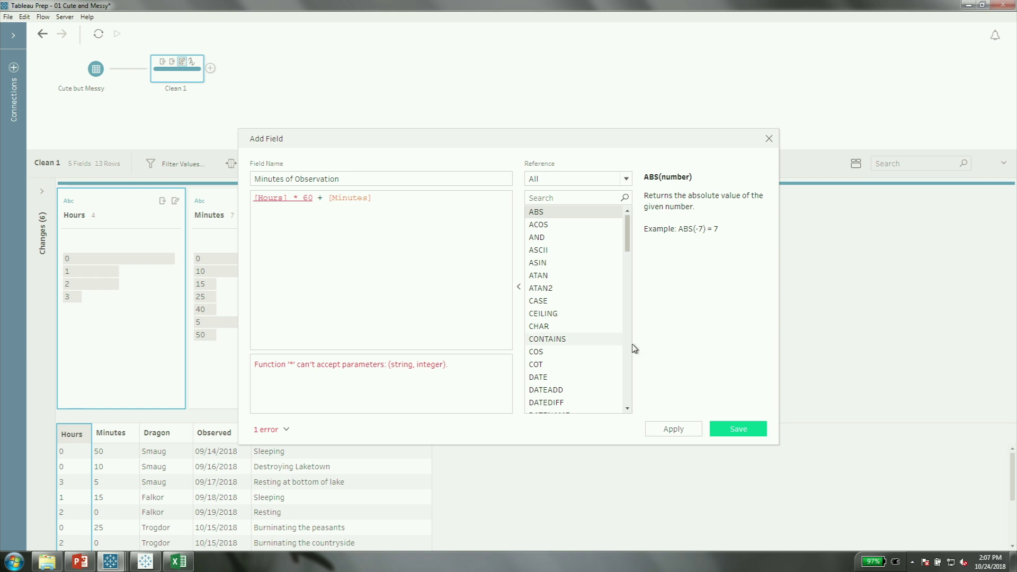
{"action": "left_click", "coordinate": [738, 429]}
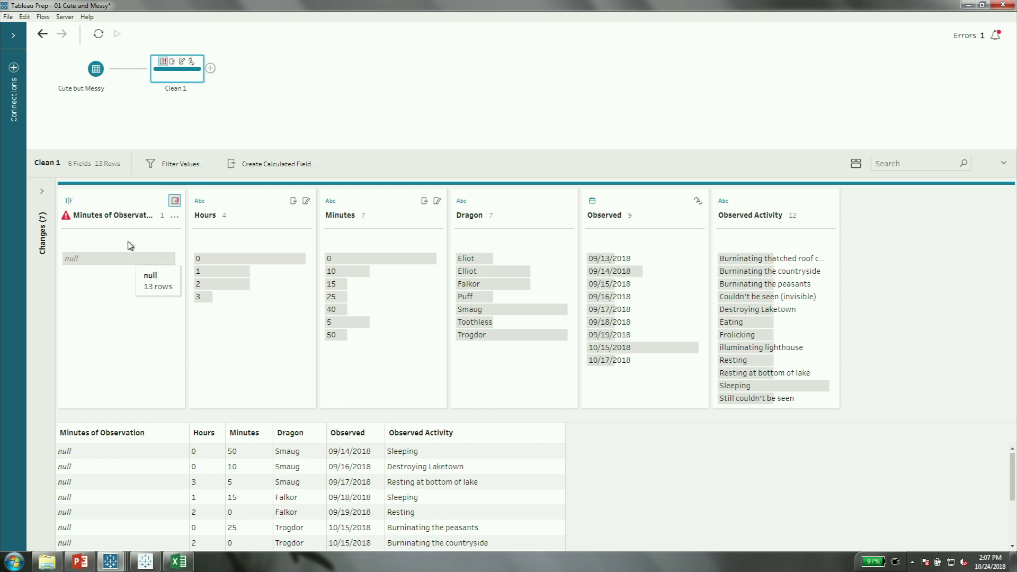
Change the data types of the Hours and Minutes fields from string to Number (whole)
{"action": "left_click", "coordinate": [127, 205]}
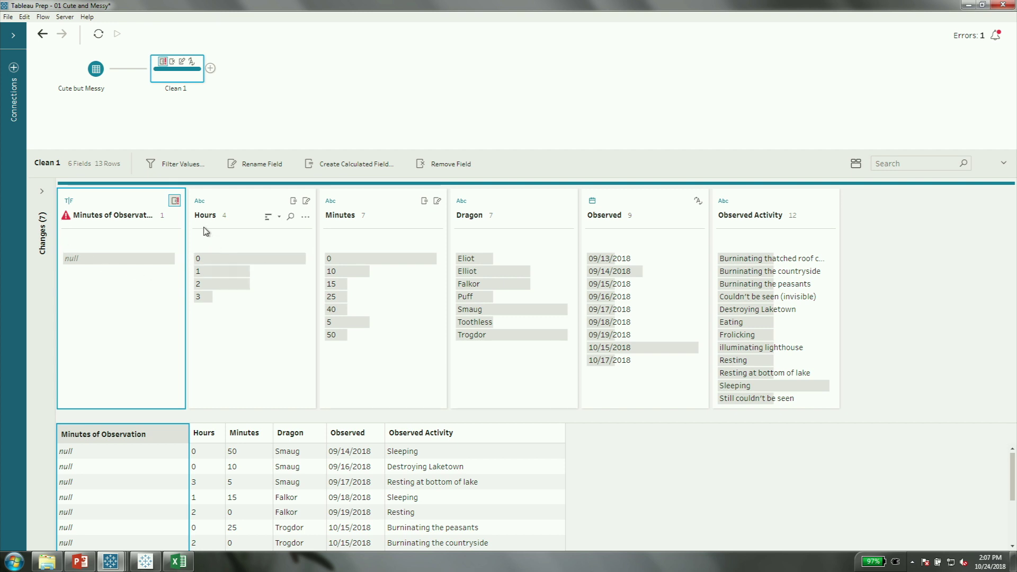
{"action": "left_click", "coordinate": [199, 201]}
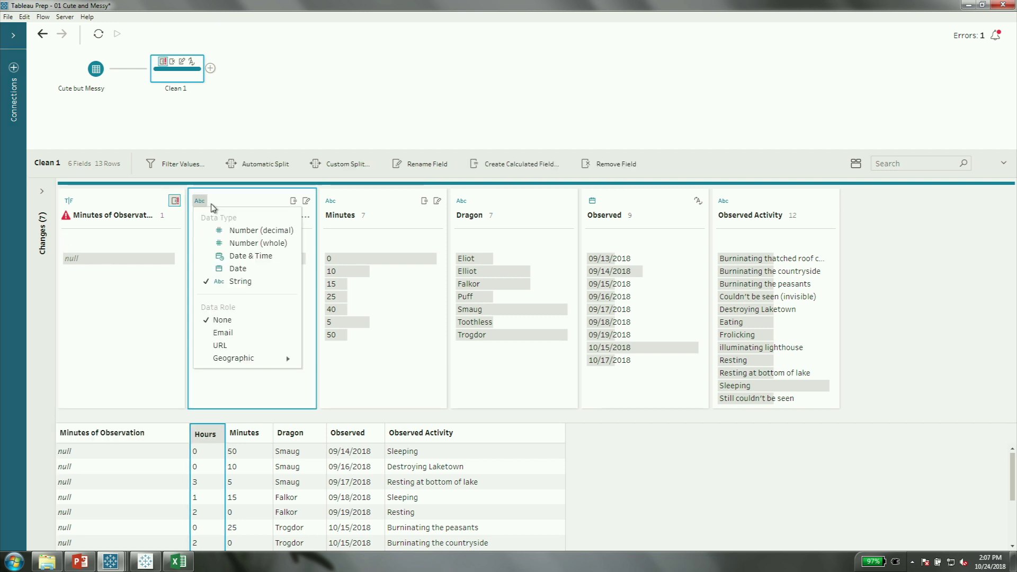
{"action": "left_click", "coordinate": [242, 244]}
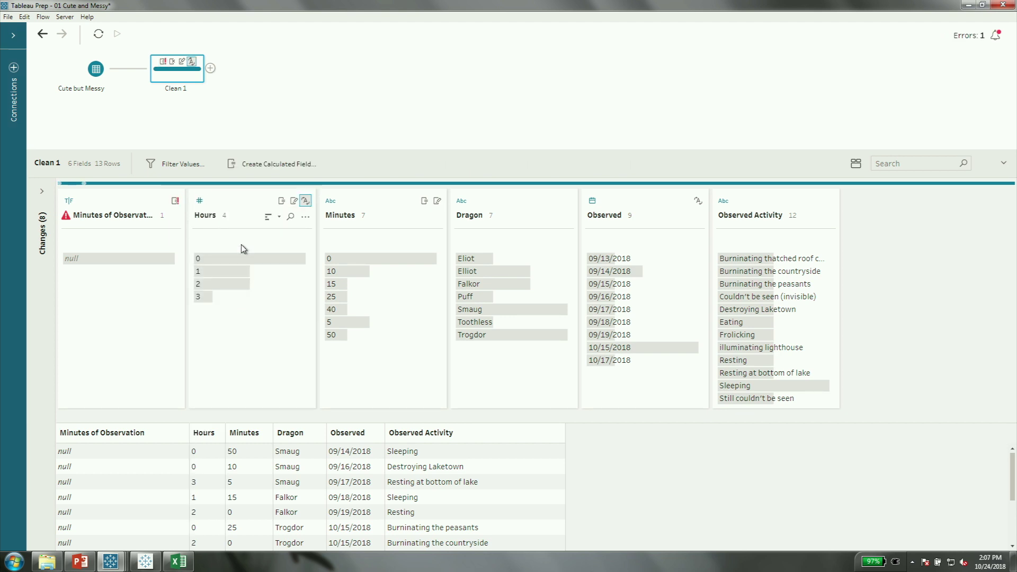
{"action": "left_click", "coordinate": [330, 201]}
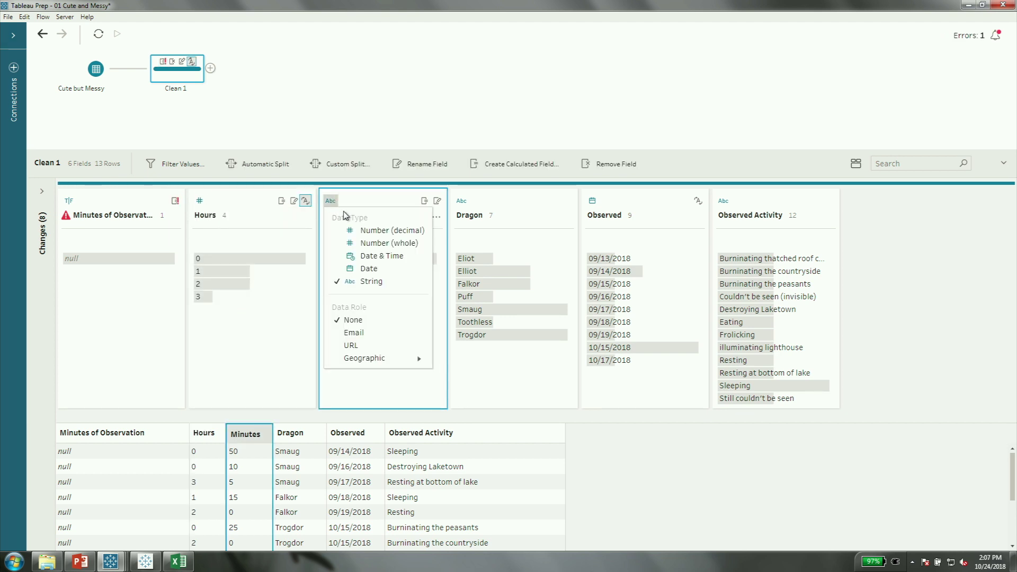
{"action": "left_click", "coordinate": [377, 244]}
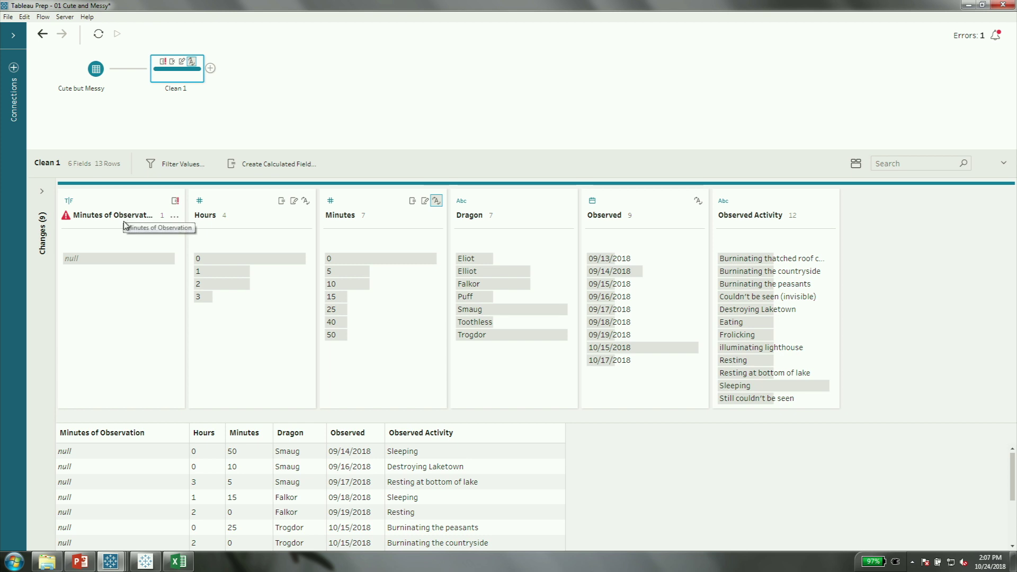
Review the cleaning step's list of changes, stepping back from the Minutes type change to the first split calculation
{"action": "left_click", "coordinate": [44, 195]}
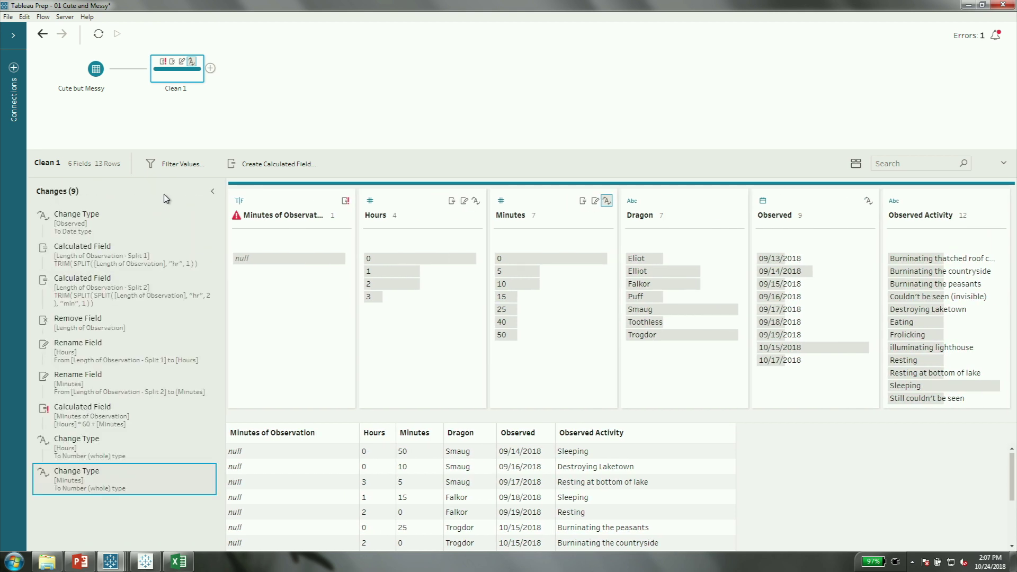
{"action": "left_click", "coordinate": [212, 191]}
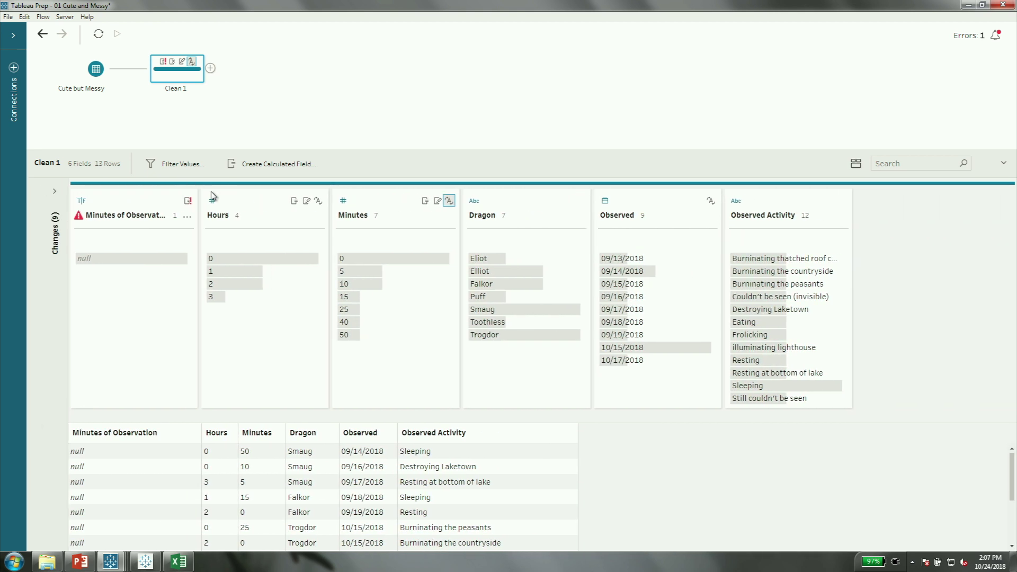
{"action": "left_click", "coordinate": [45, 195]}
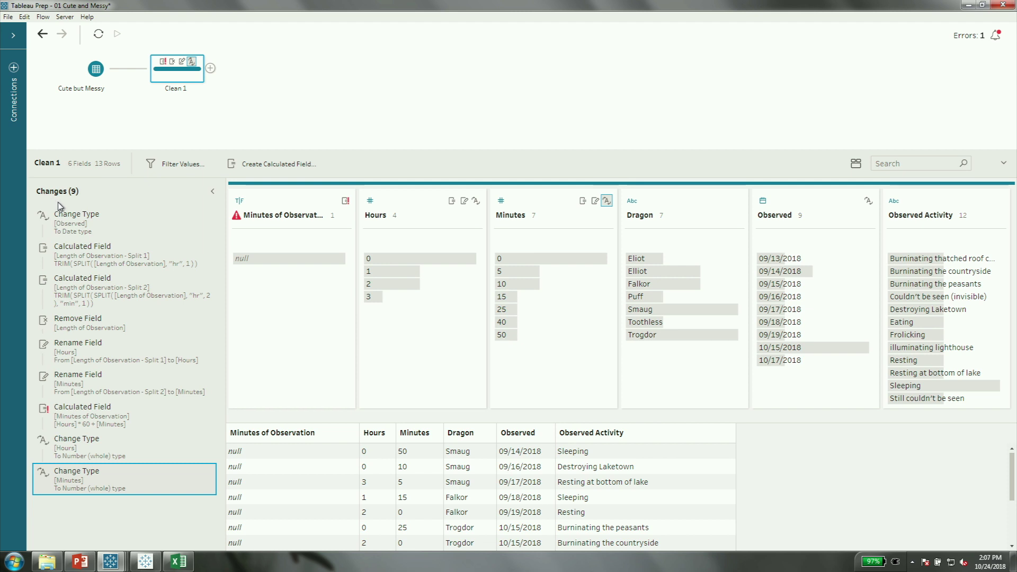
{"action": "left_click", "coordinate": [93, 447]}
{"action": "left_click", "coordinate": [93, 485]}
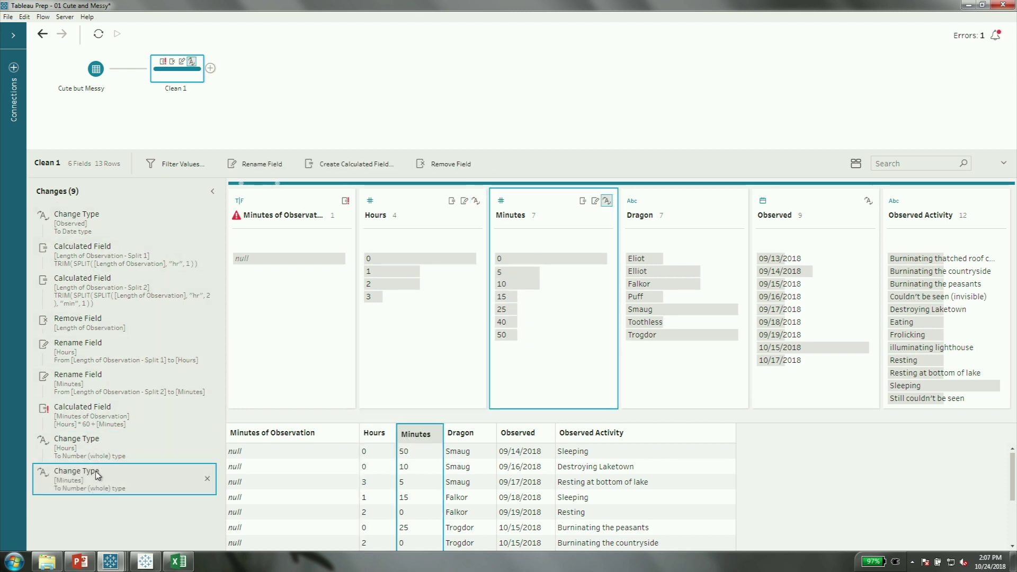
{"action": "left_click", "coordinate": [100, 450]}
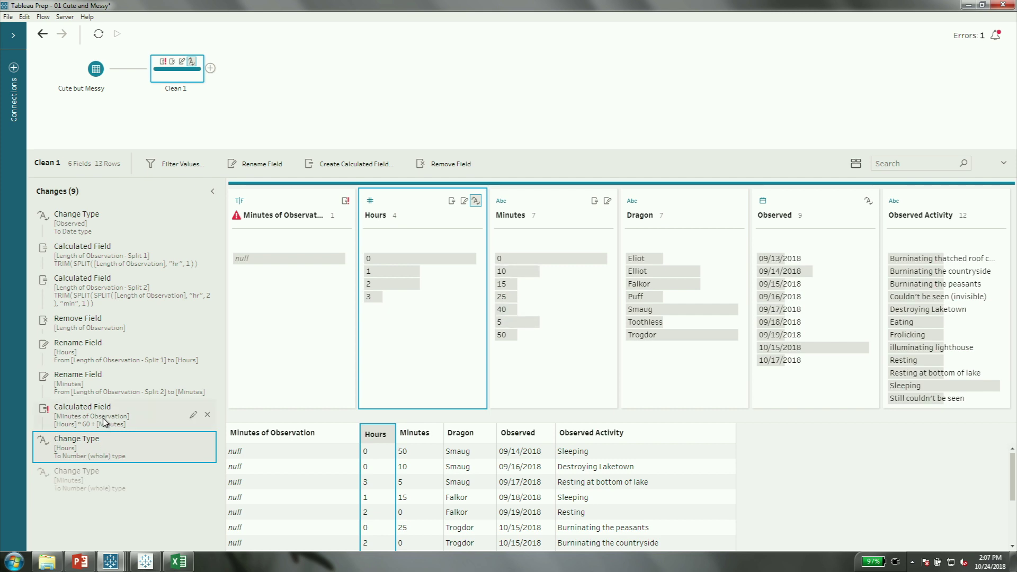
{"action": "left_click", "coordinate": [104, 418]}
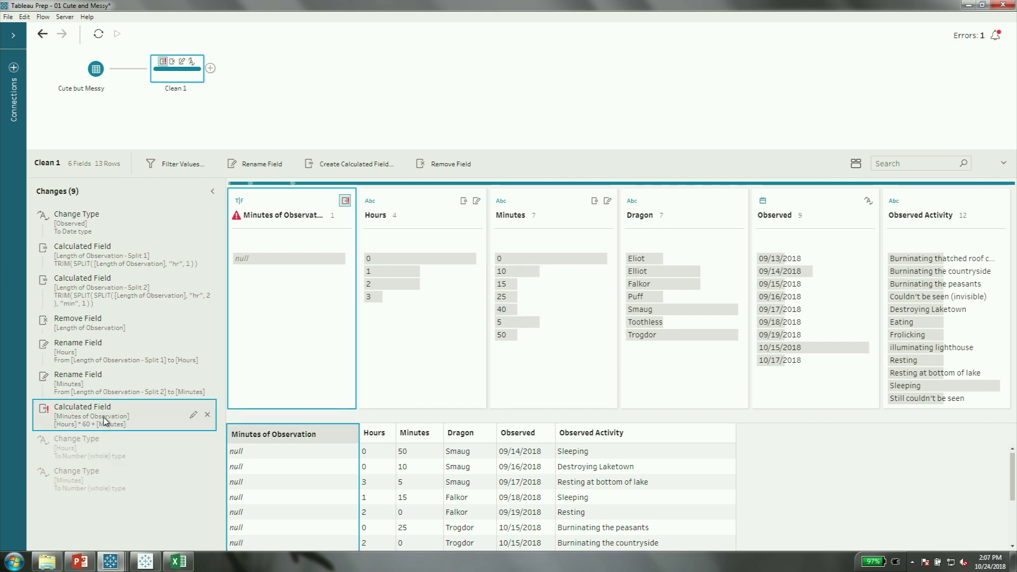
{"action": "left_click", "coordinate": [108, 382]}
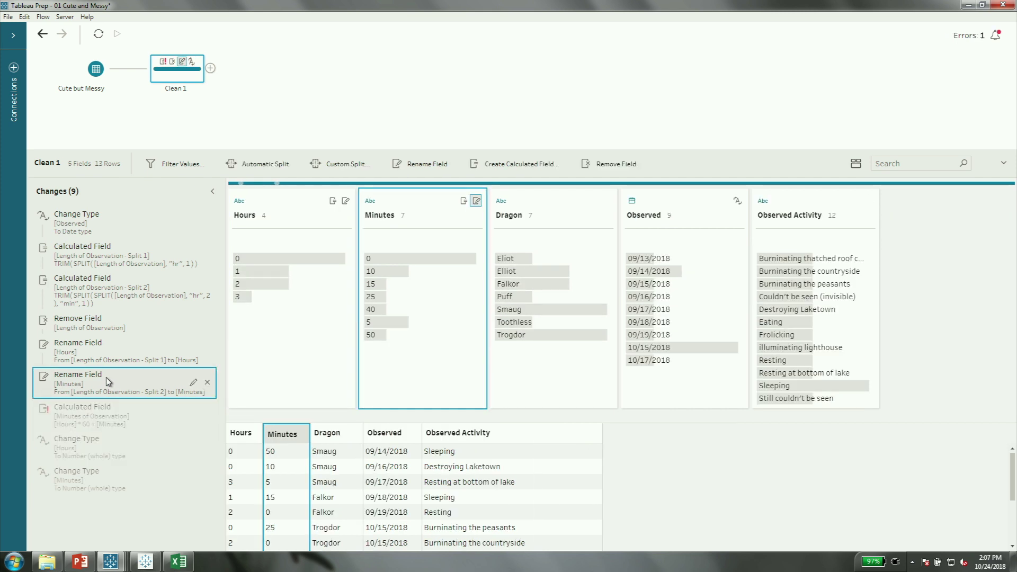
{"action": "left_click", "coordinate": [116, 285]}
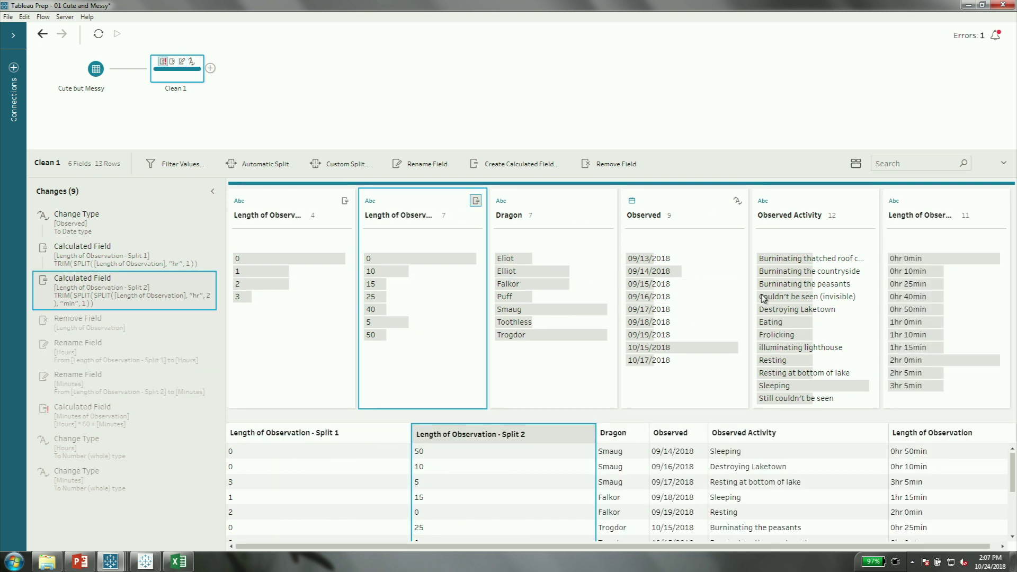
{"action": "left_click", "coordinate": [101, 263]}
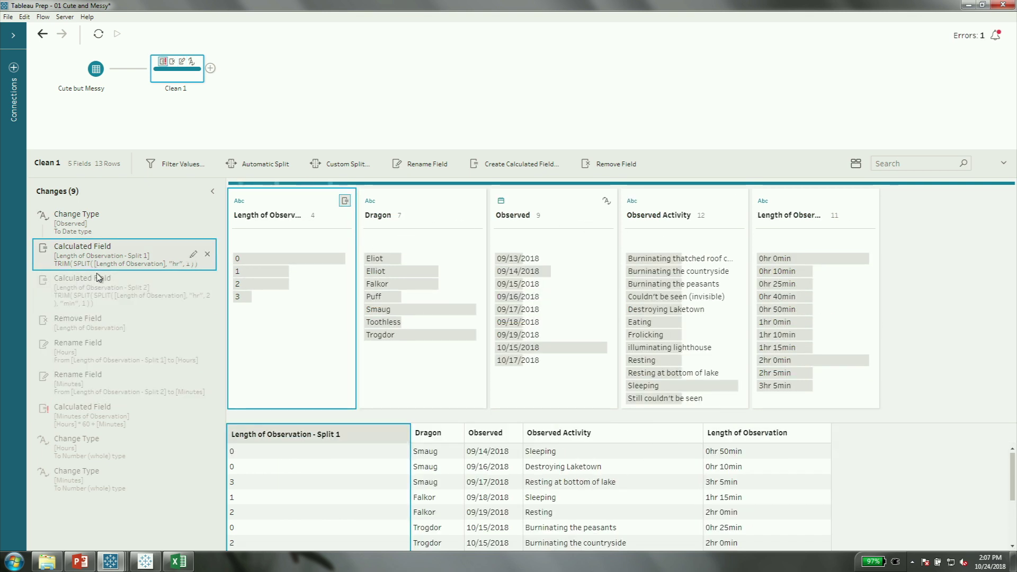
Reorder the changes so the Minutes of Observation calculation comes after the Hours and Minutes type changes, and collapse the change list
{"action": "left_click", "coordinate": [81, 412]}
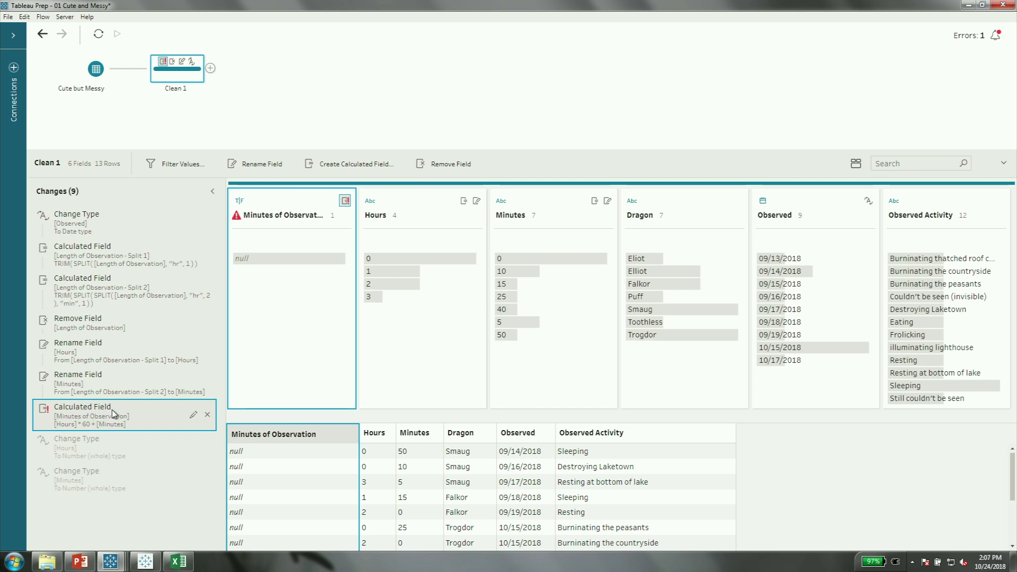
{"action": "left_click_drag", "start_coordinate": [111, 413], "coordinate": [121, 493]}
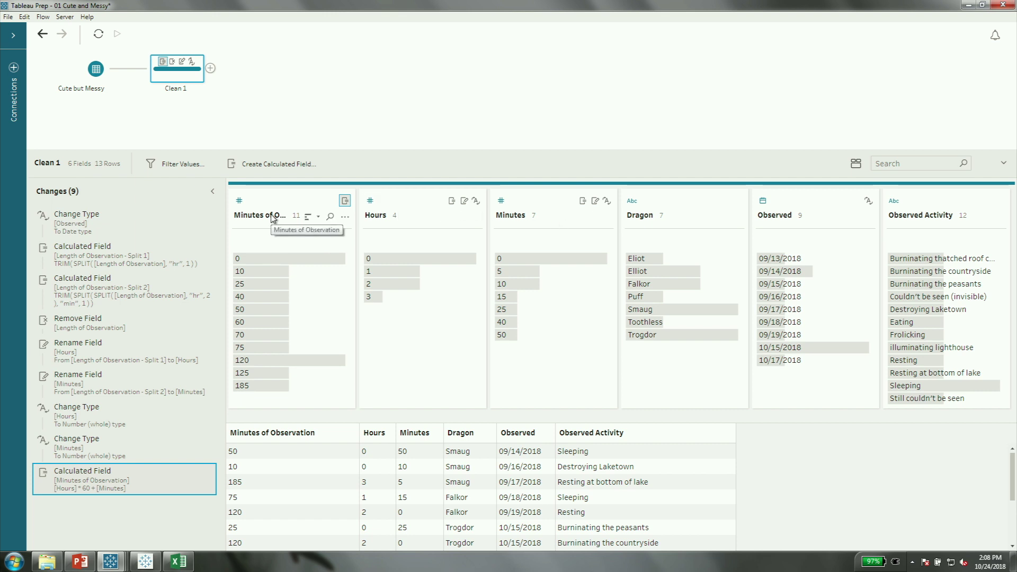
{"action": "left_click", "coordinate": [213, 192]}
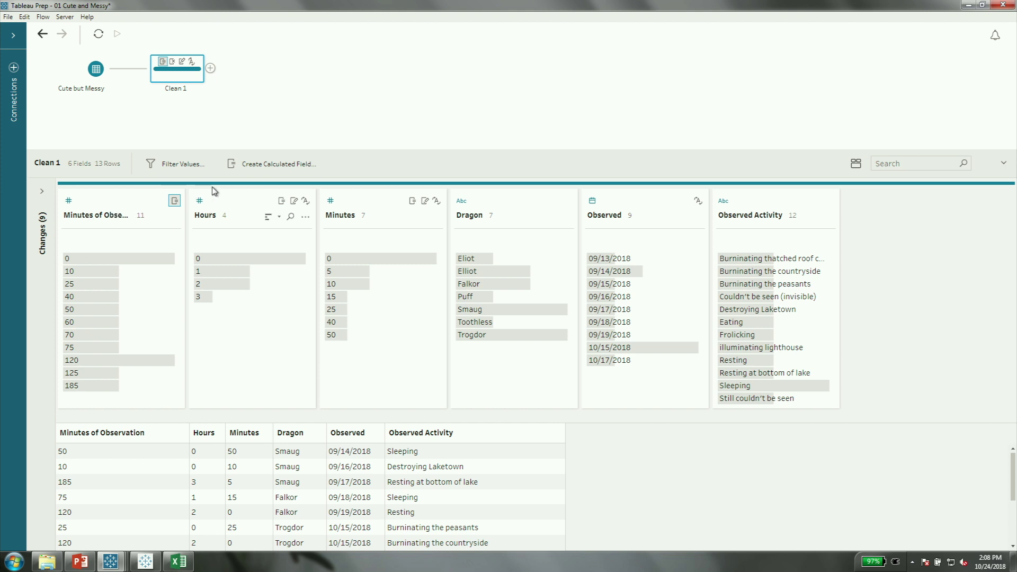
Remove the Hours and Minutes fields from the Clean 1 step
{"action": "right_click", "coordinate": [238, 204]}
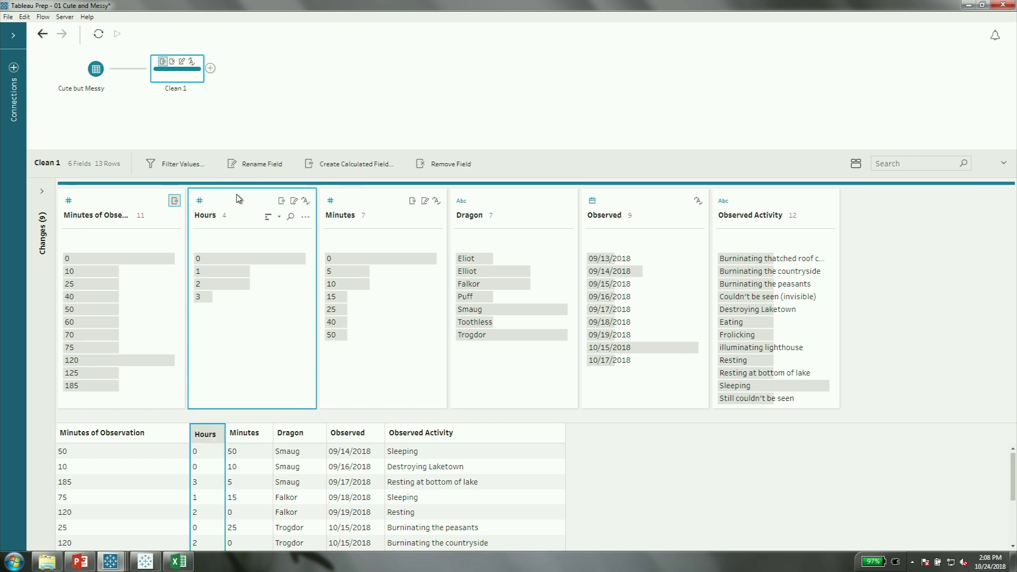
{"action": "left_click", "coordinate": [280, 359]}
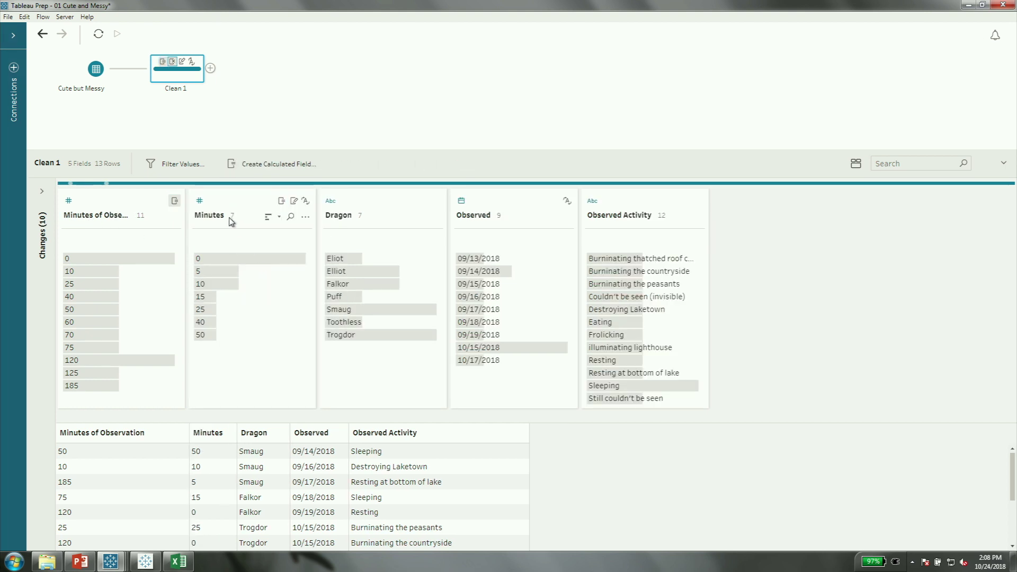
{"action": "right_click", "coordinate": [241, 203]}
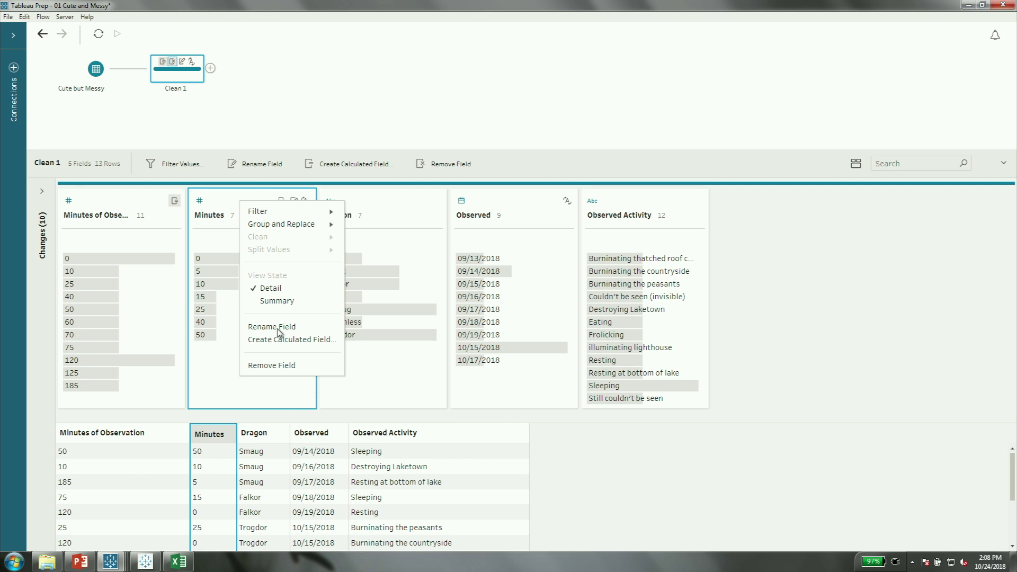
{"action": "left_click", "coordinate": [294, 365]}
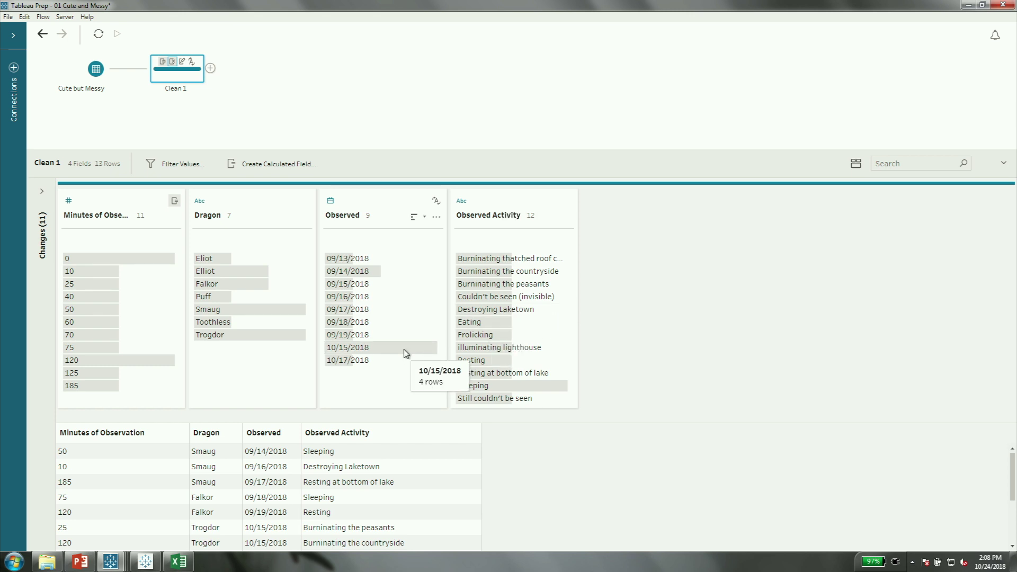
Add a Microsoft Excel connection to Cute but Messy - Dragon Details.xlsx from the Data folder and enlarge the flow area
{"action": "left_click", "coordinate": [13, 36]}
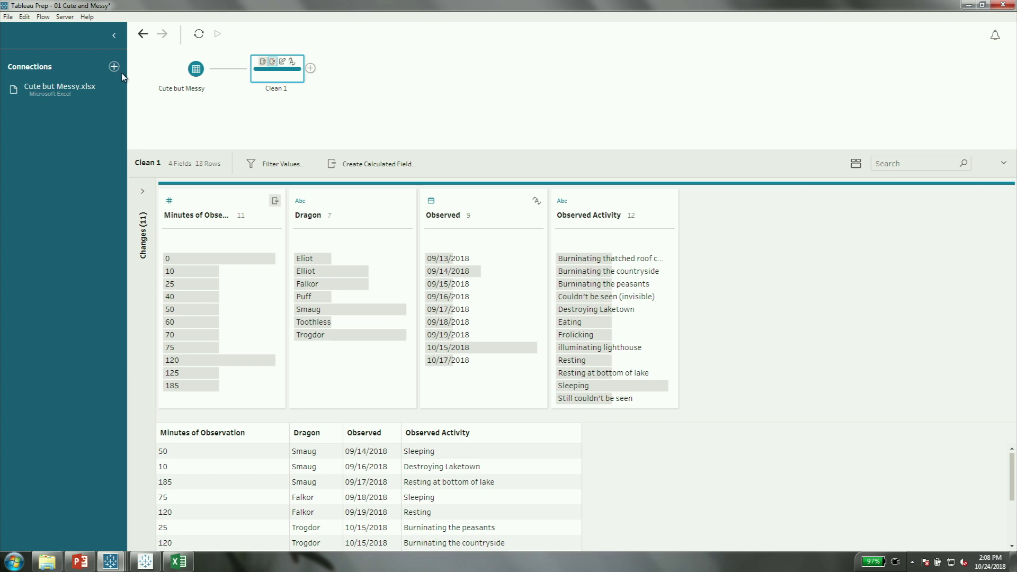
{"action": "left_click", "coordinate": [114, 66]}
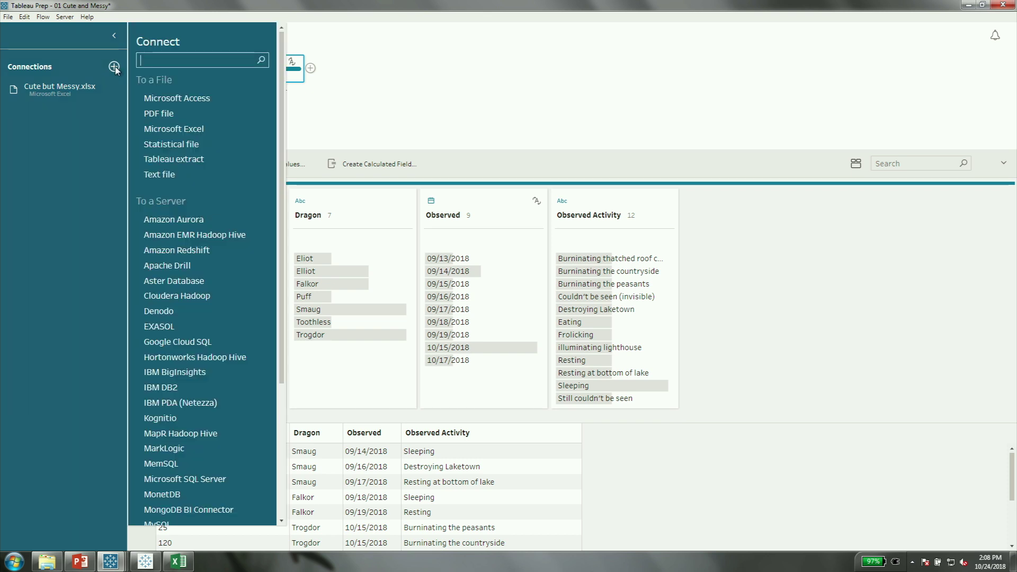
{"action": "left_click", "coordinate": [204, 130]}
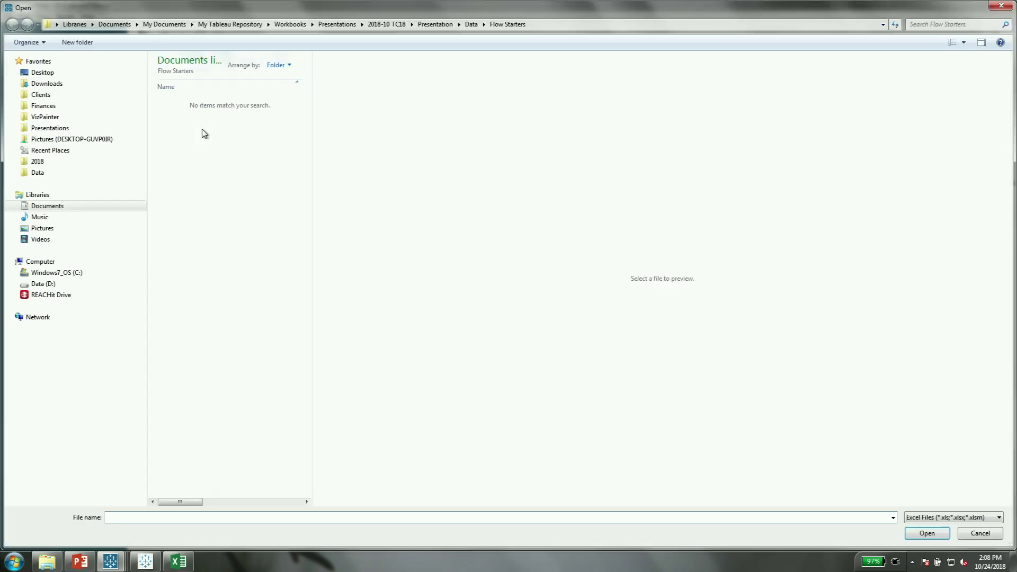
{"action": "left_click", "coordinate": [35, 173]}
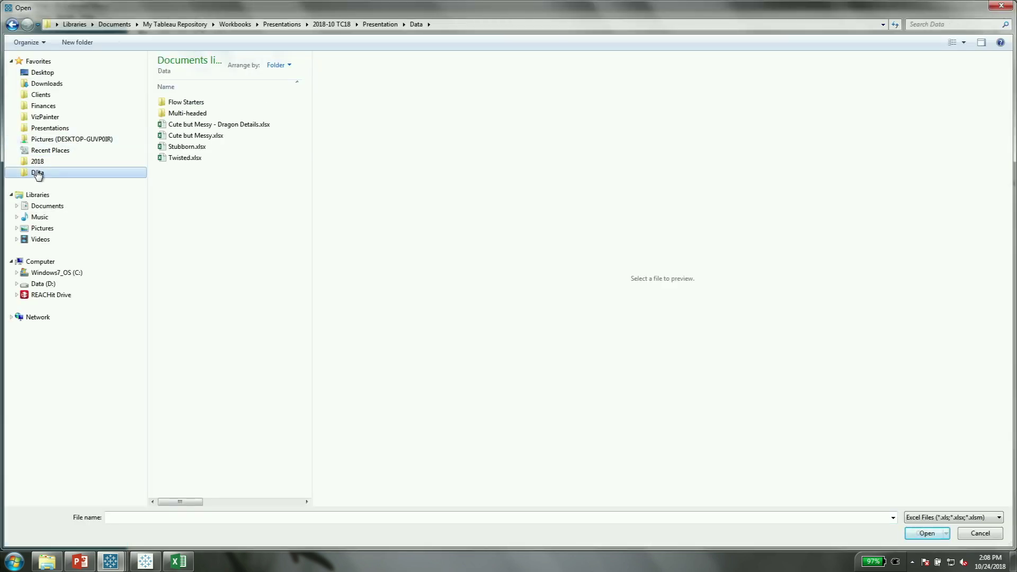
{"action": "left_click", "coordinate": [221, 127]}
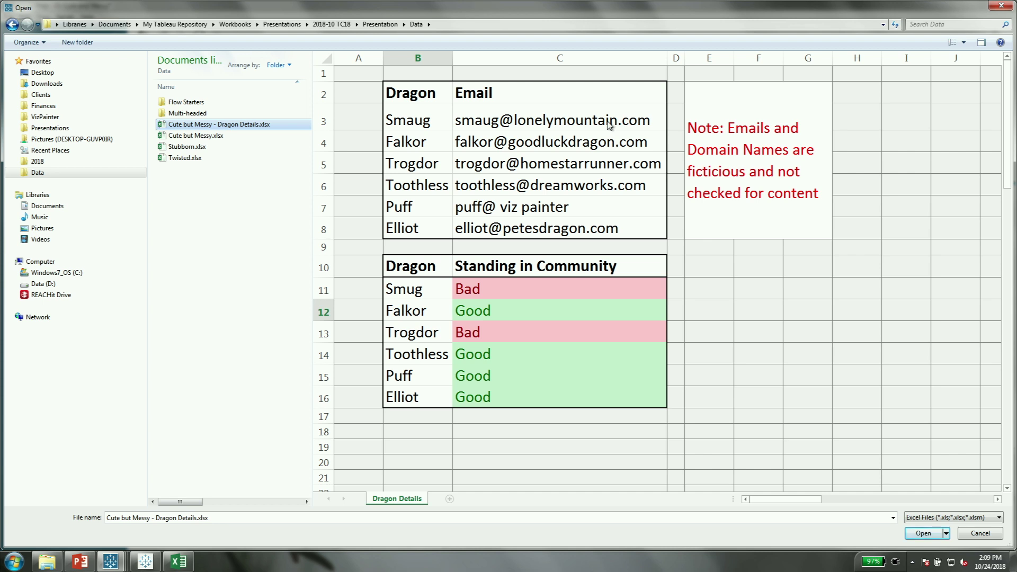
{"action": "double_click", "coordinate": [227, 125]}
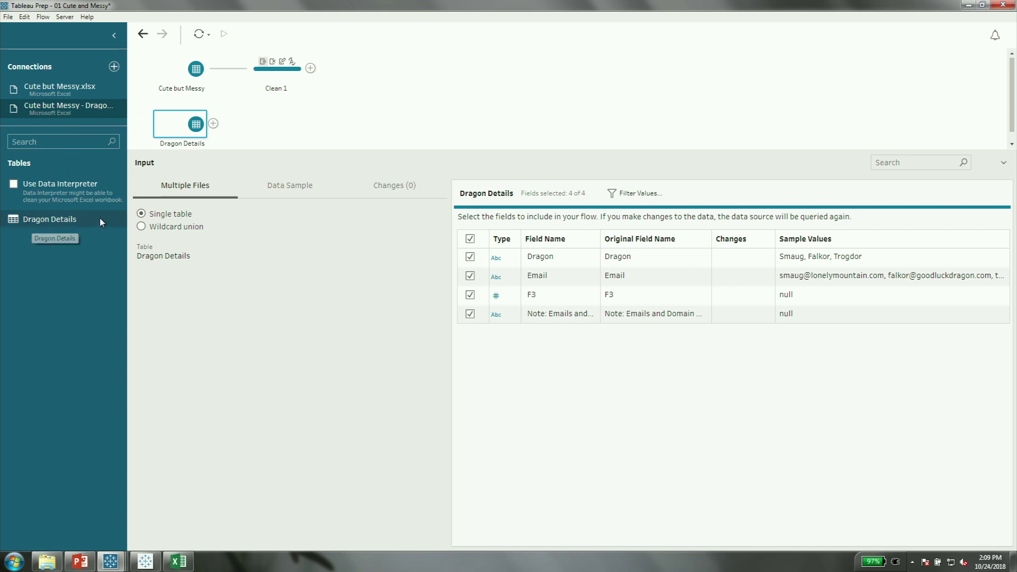
{"action": "left_click_drag", "start_coordinate": [253, 150], "coordinate": [252, 180]}
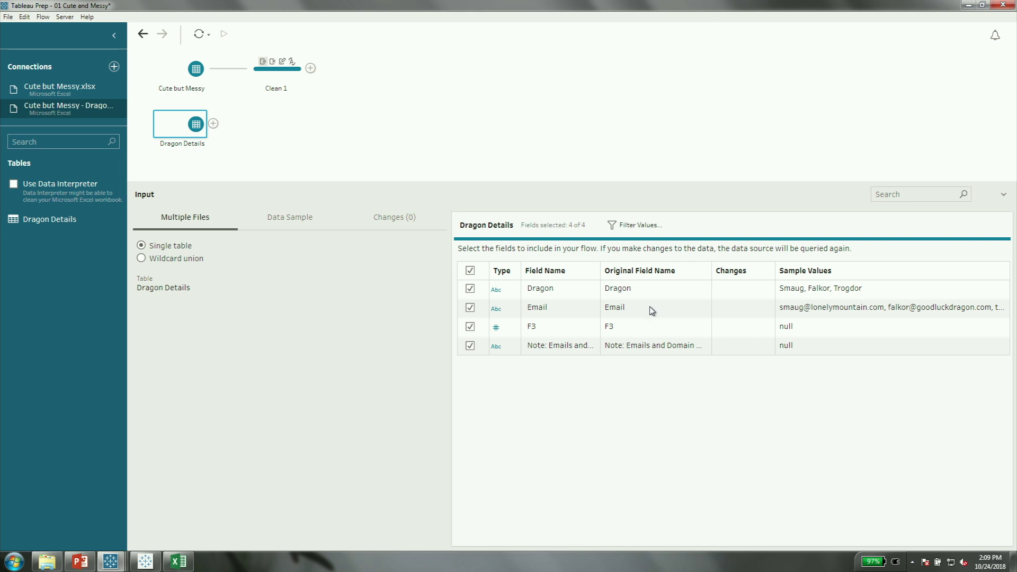
Turn on Data Interpreter for the dragon details workbook and remove the original Dragon Details input from the flow
{"action": "left_click", "coordinate": [14, 184]}
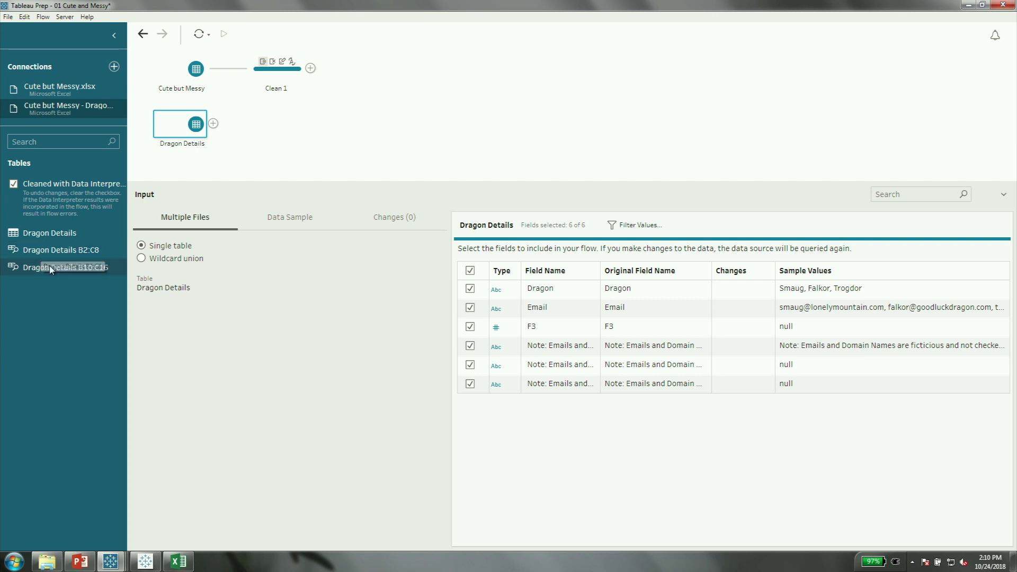
{"action": "right_click", "coordinate": [194, 118]}
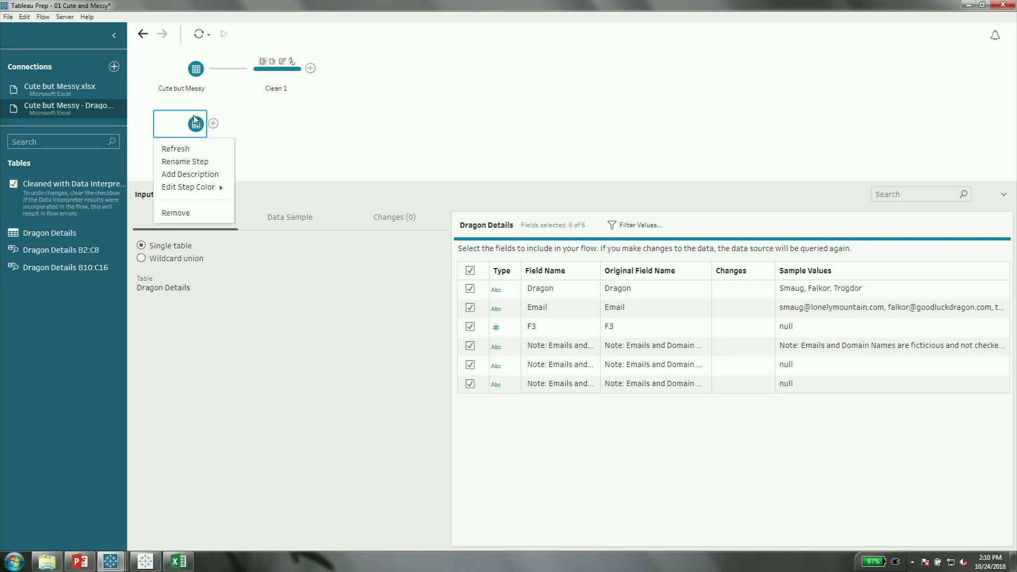
{"action": "left_click", "coordinate": [176, 213]}
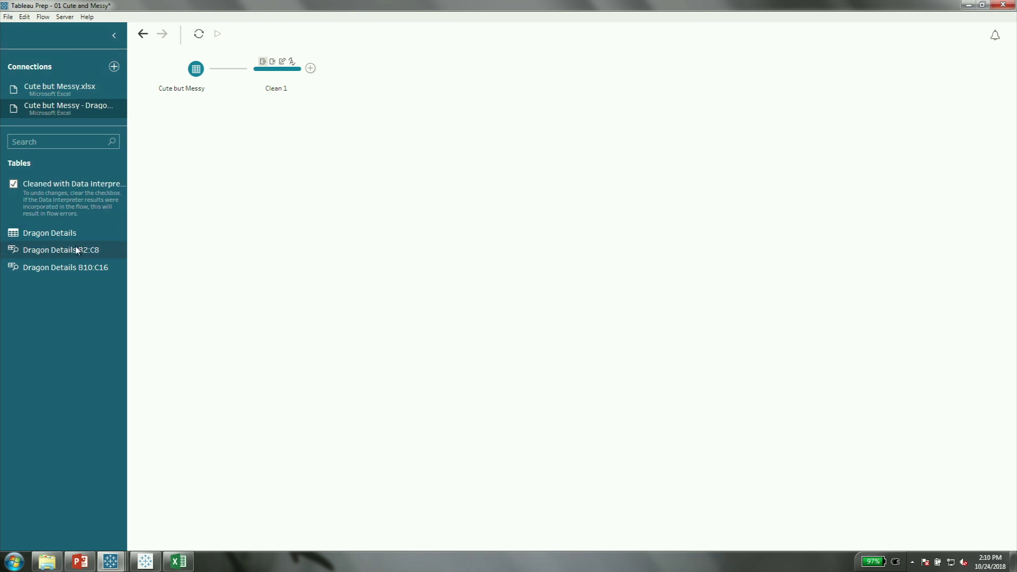
Add the Dragon Details B2:C8 and Dragon Details B10:C16 tables to the flow as separate inputs
{"action": "left_click_drag", "start_coordinate": [75, 247], "coordinate": [202, 174]}
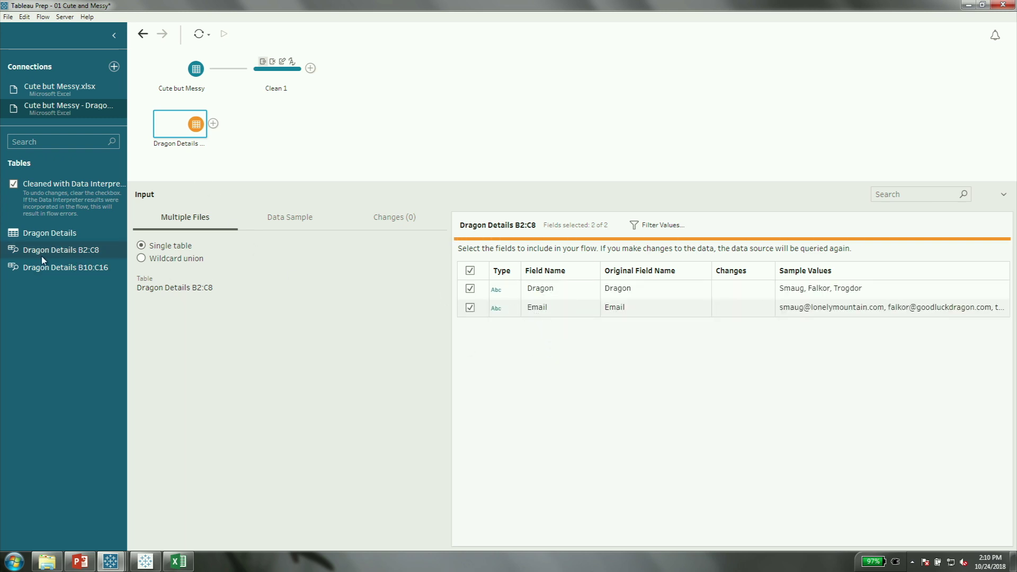
{"action": "left_click_drag", "start_coordinate": [33, 268], "coordinate": [199, 171]}
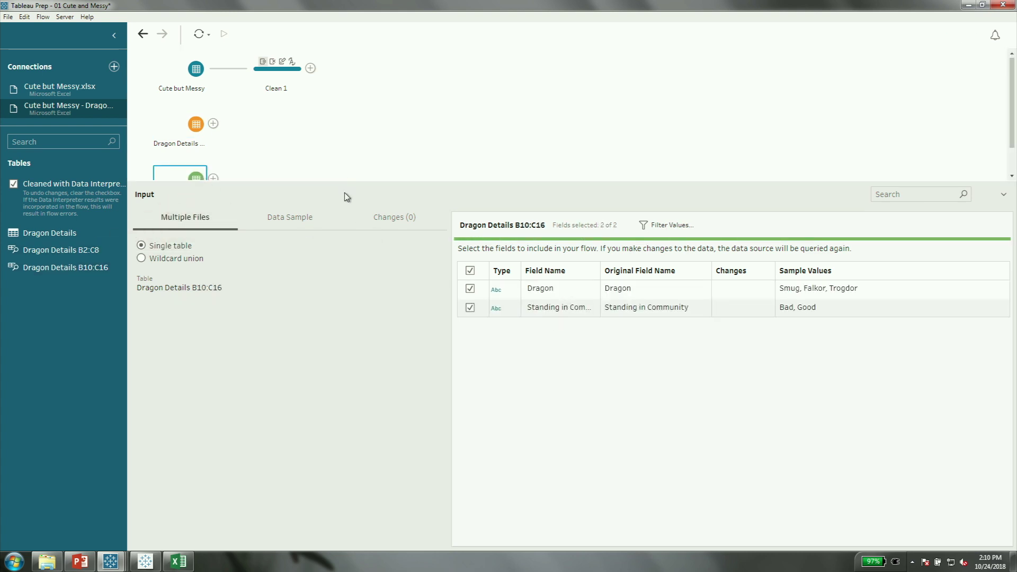
{"action": "left_click_drag", "start_coordinate": [346, 183], "coordinate": [323, 277]}
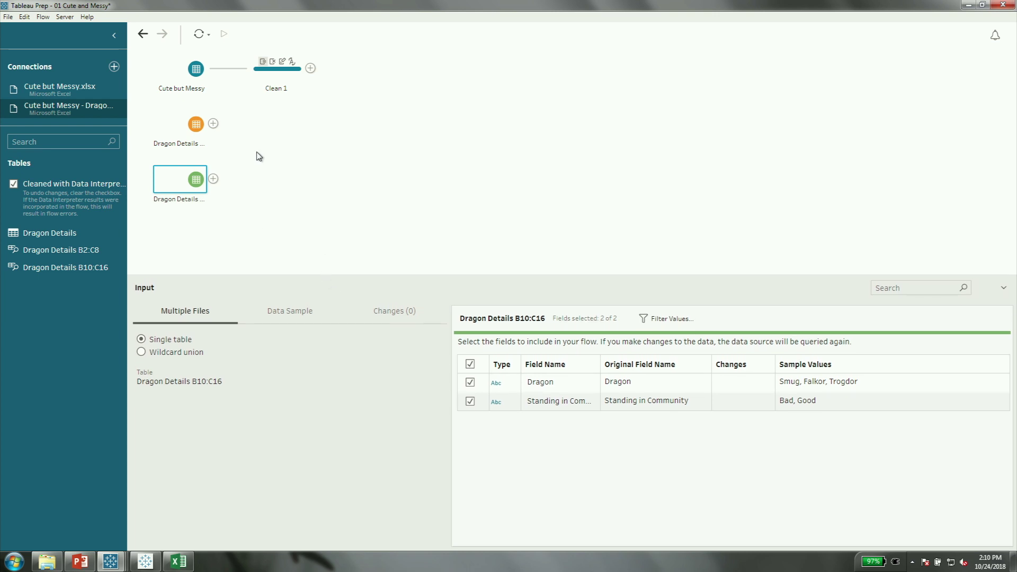
Join the Dragon Details B2:C8 input to the Clean 1 step and enlarge the join details area
{"action": "left_click", "coordinate": [274, 82]}
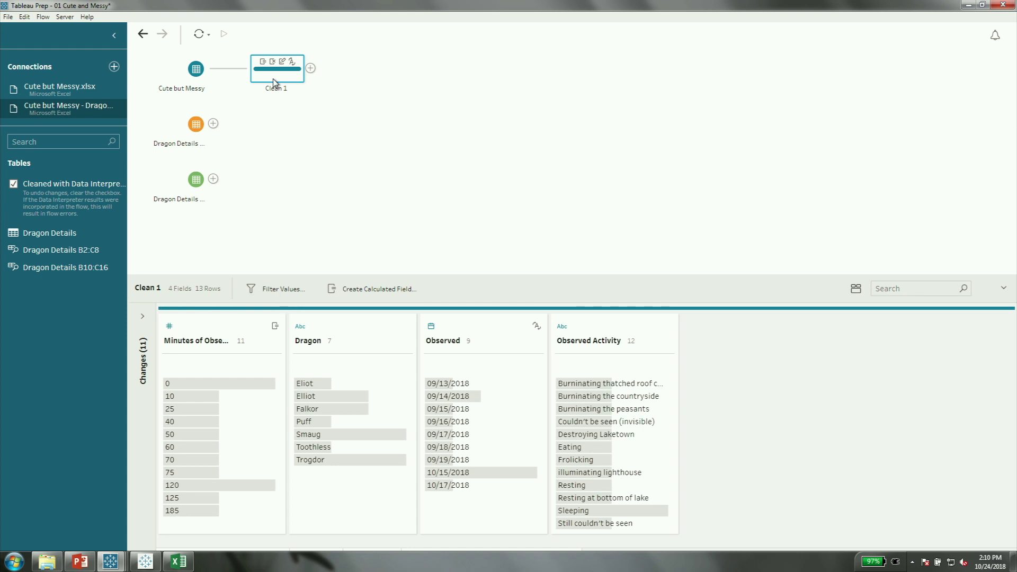
{"action": "left_click", "coordinate": [176, 133]}
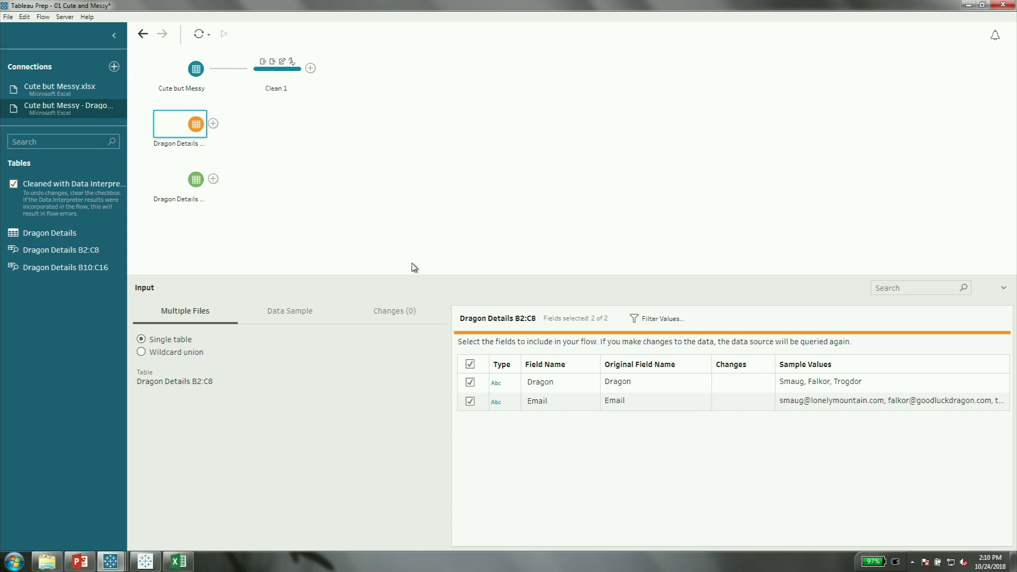
{"action": "left_click_drag", "start_coordinate": [187, 132], "coordinate": [322, 74]}
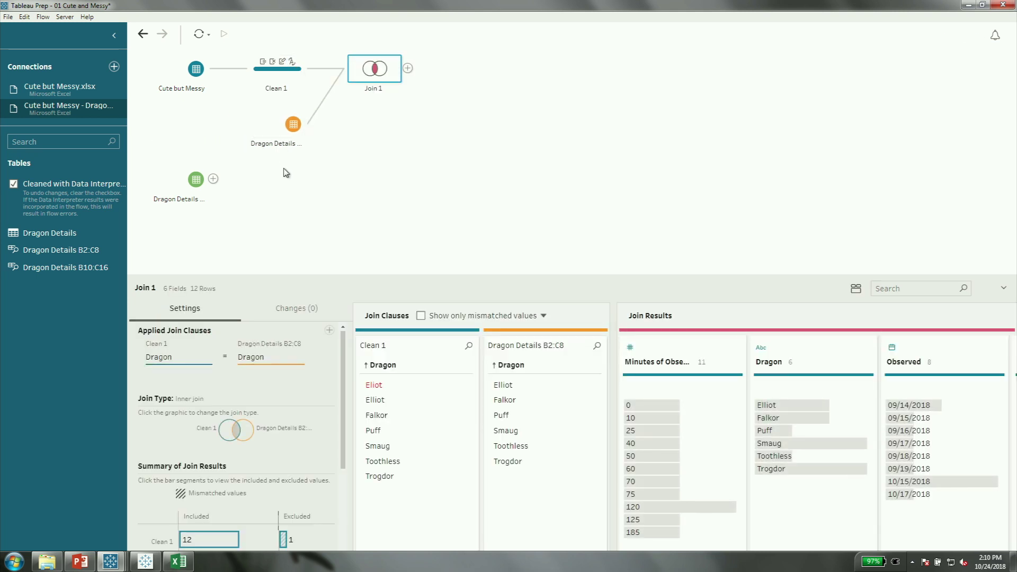
{"action": "left_click_drag", "start_coordinate": [321, 277], "coordinate": [328, 216]}
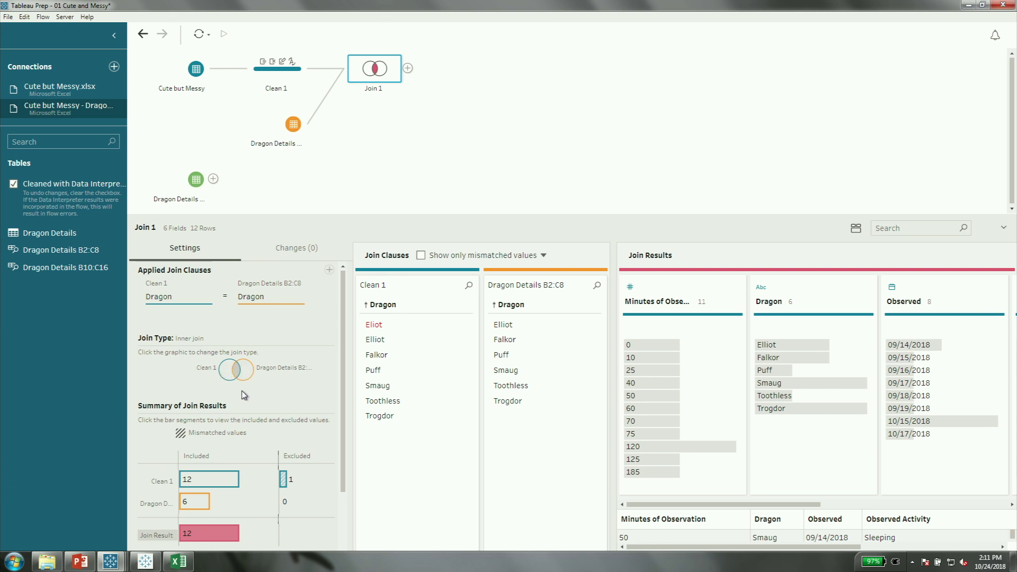
Inspect the unmatched Clean 1 rows excluded from Join 1, and return to the join results
{"action": "mouse_move", "coordinate": [183, 510]}
{"action": "mouse_move", "coordinate": [186, 481]}
{"action": "left_click", "coordinate": [283, 483]}
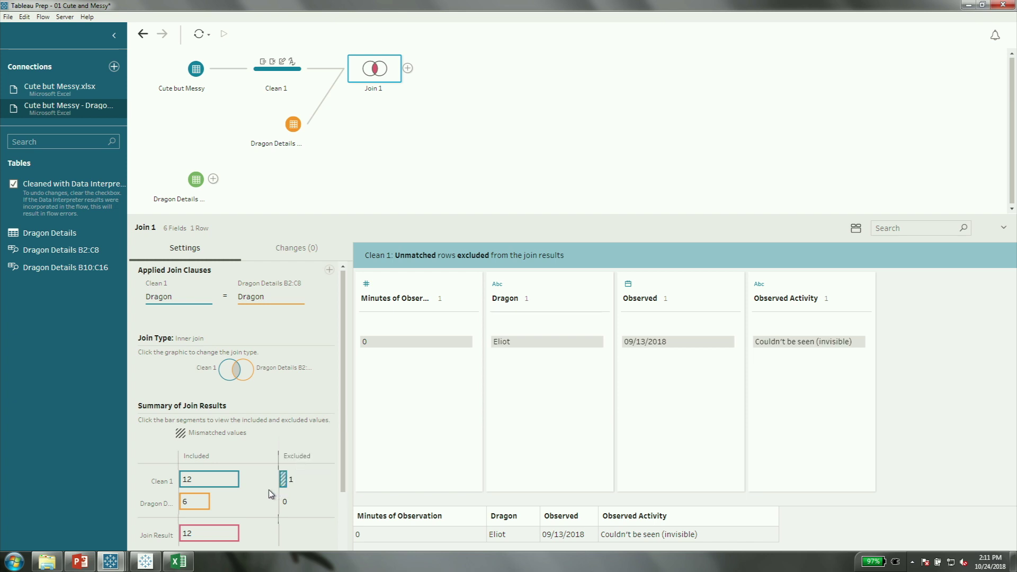
{"action": "mouse_move", "coordinate": [229, 486]}
{"action": "left_click", "coordinate": [225, 536]}
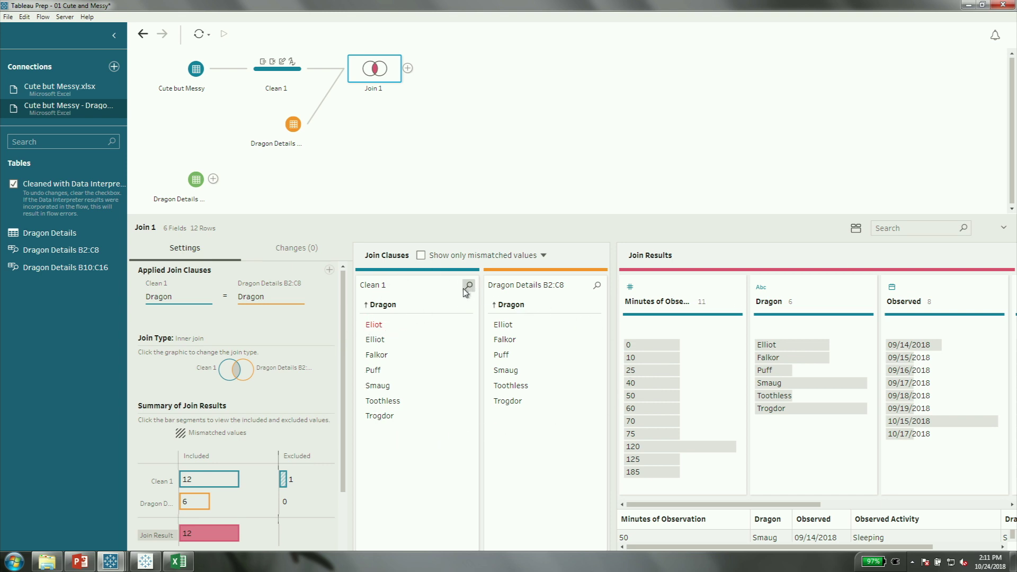
Correct the mismatched dragon name Eliot to Elliot in Join 1's clause values and check the join results
{"action": "left_click", "coordinate": [374, 328]}
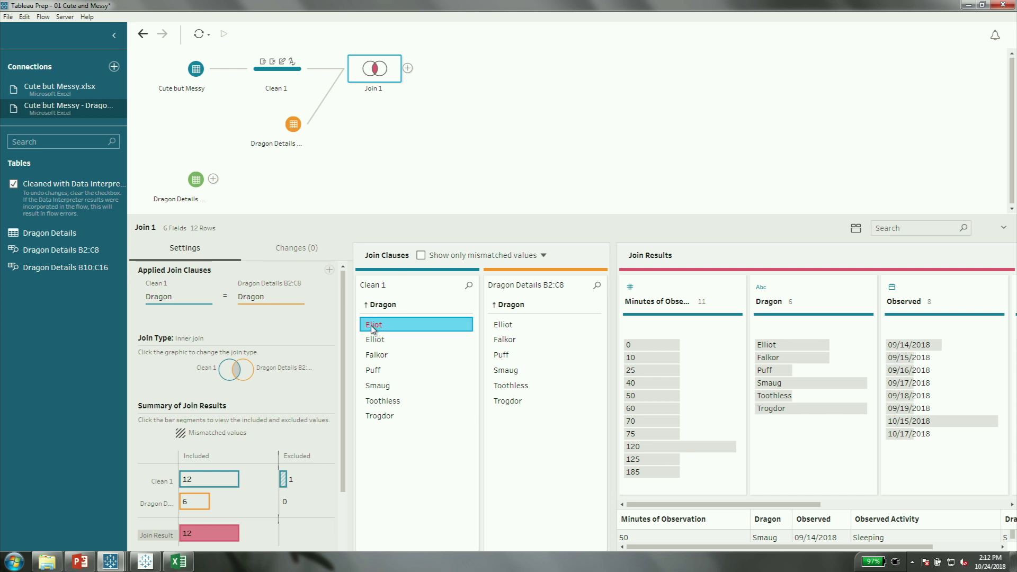
{"action": "double_click", "coordinate": [373, 325]}
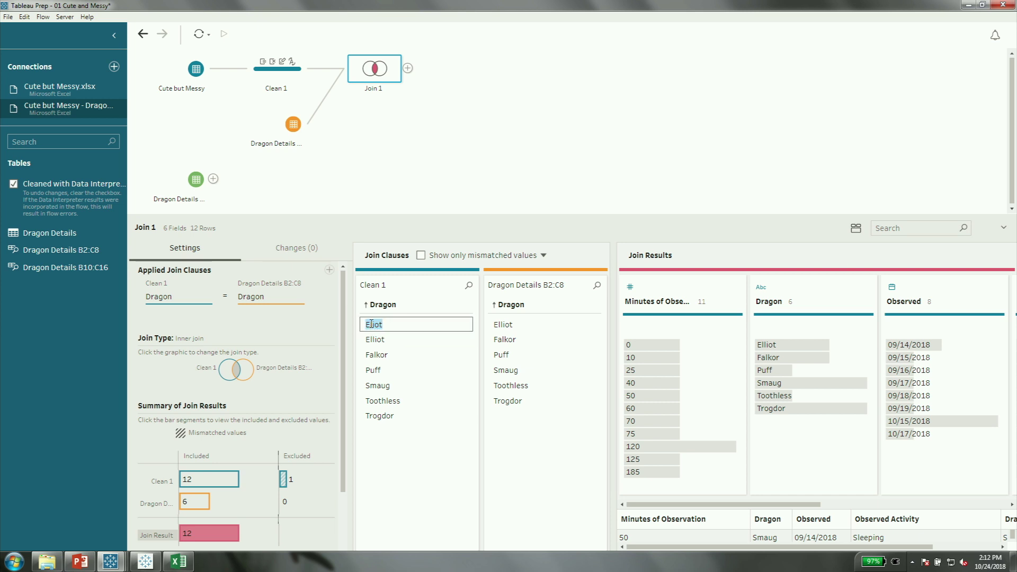
{"action": "type", "text": "l"}
{"action": "key", "text": "Return"}
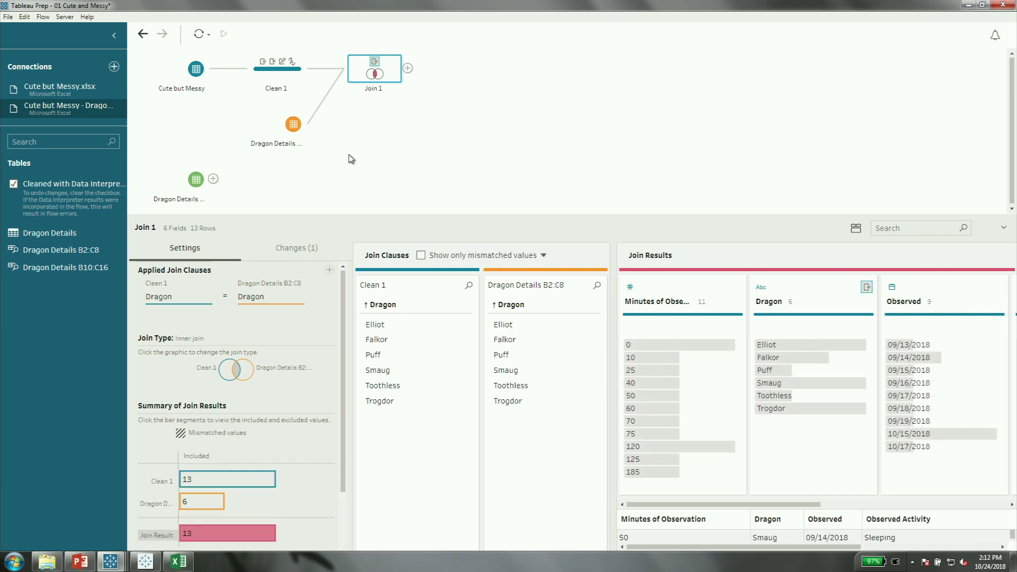
{"action": "mouse_move", "coordinate": [231, 537]}
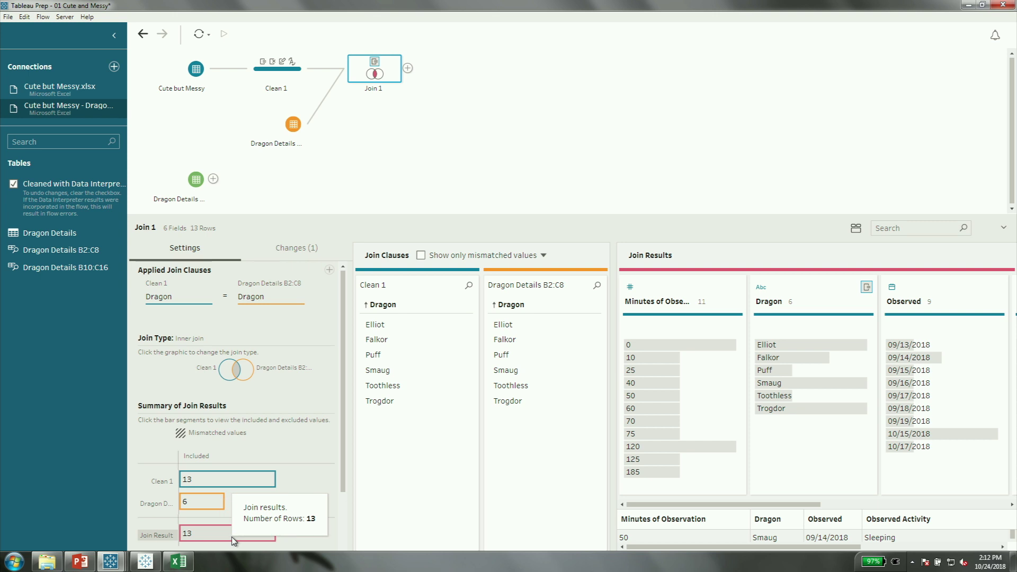
{"action": "left_click", "coordinate": [231, 536]}
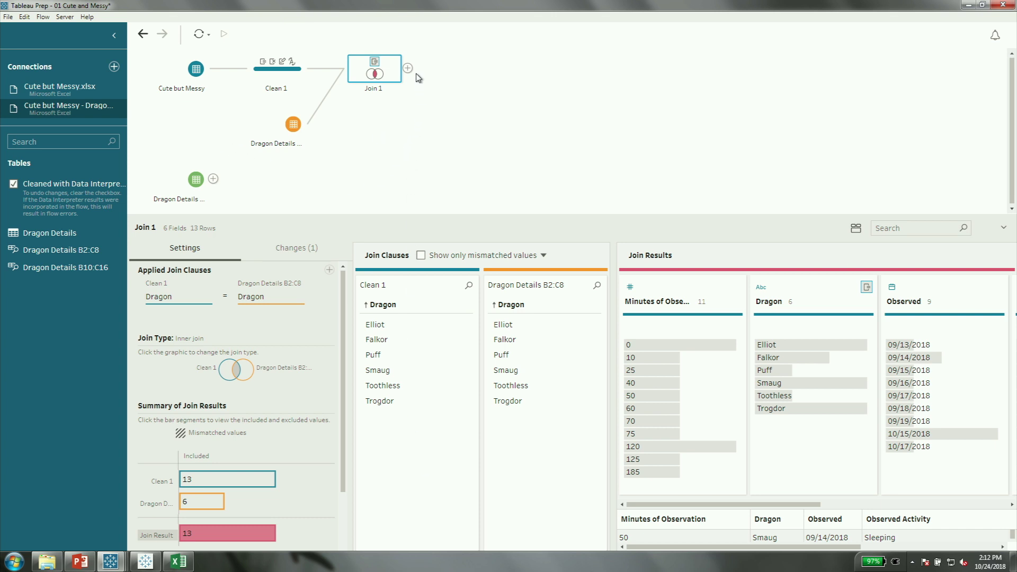
Join the Dragon Details B10:C16 input to Join 1 and check the mismatched Smaug value in the new join's clause
{"action": "left_click_drag", "start_coordinate": [196, 179], "coordinate": [415, 75]}
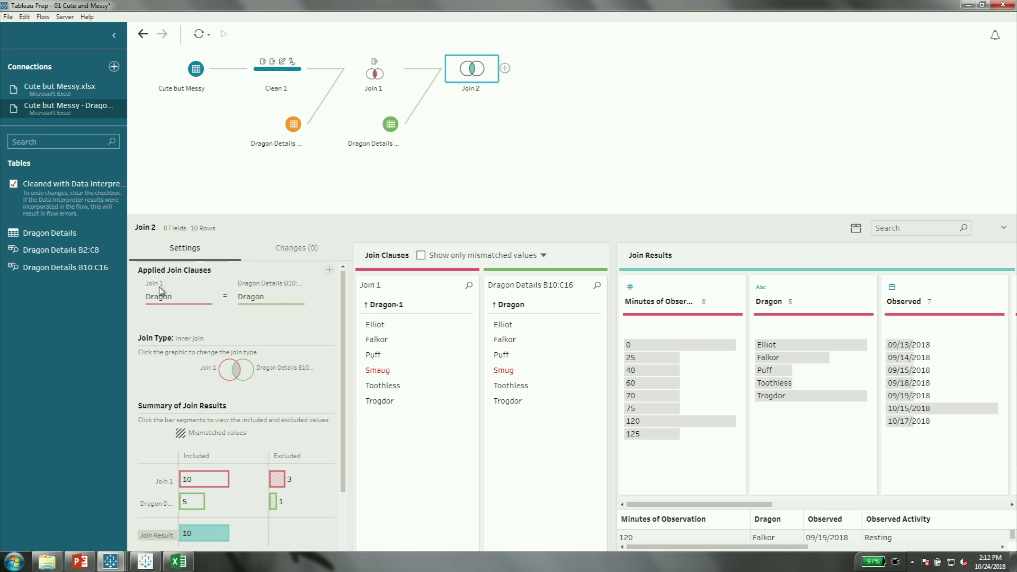
{"action": "mouse_move", "coordinate": [235, 300]}
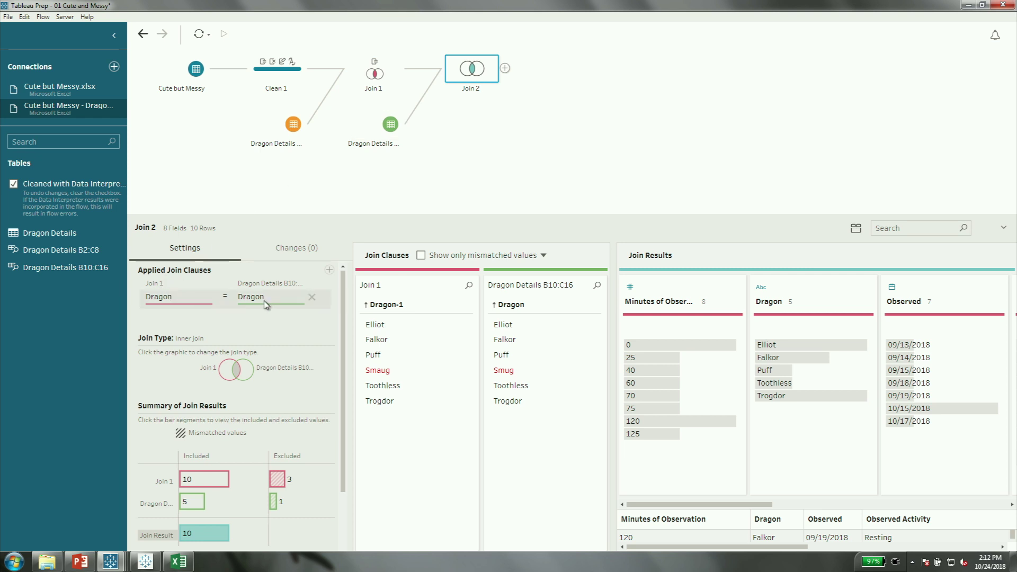
{"action": "left_click", "coordinate": [382, 373]}
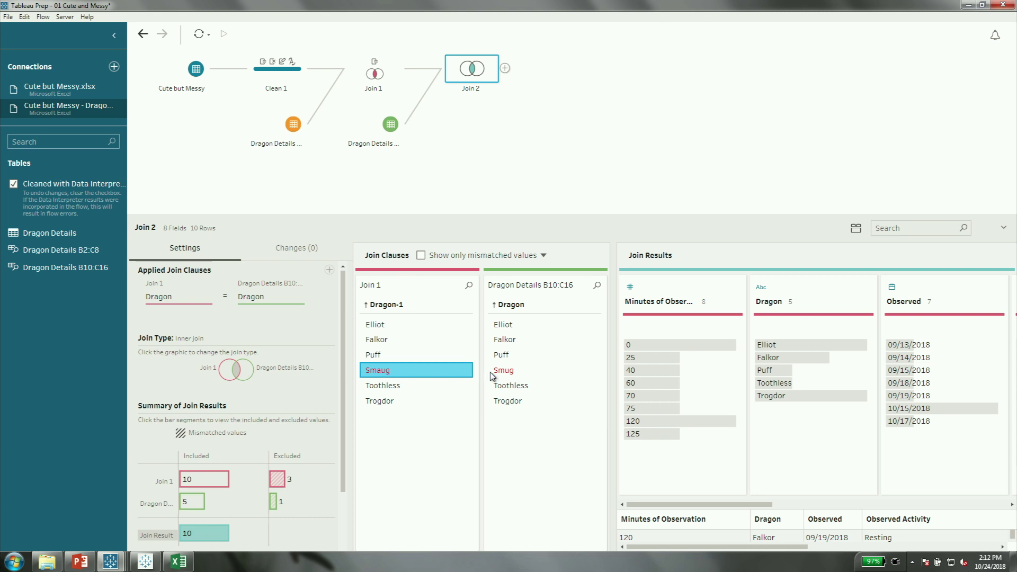
Correct the dragon name Smug to Smaug in the Dragon Details B10:C16 values of Join 2
{"action": "left_click", "coordinate": [513, 375]}
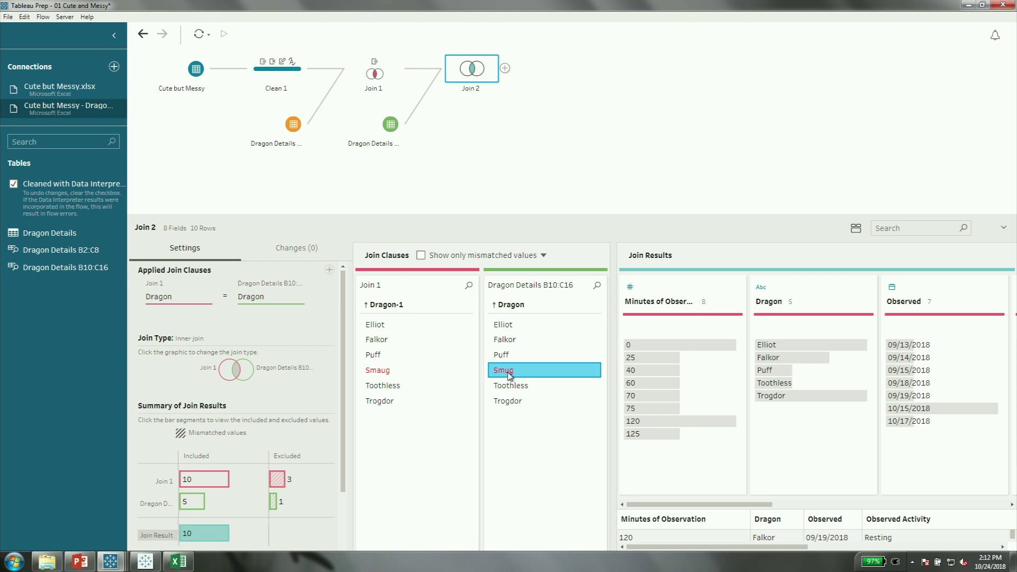
{"action": "double_click", "coordinate": [510, 375]}
{"action": "left_click", "coordinate": [504, 370]}
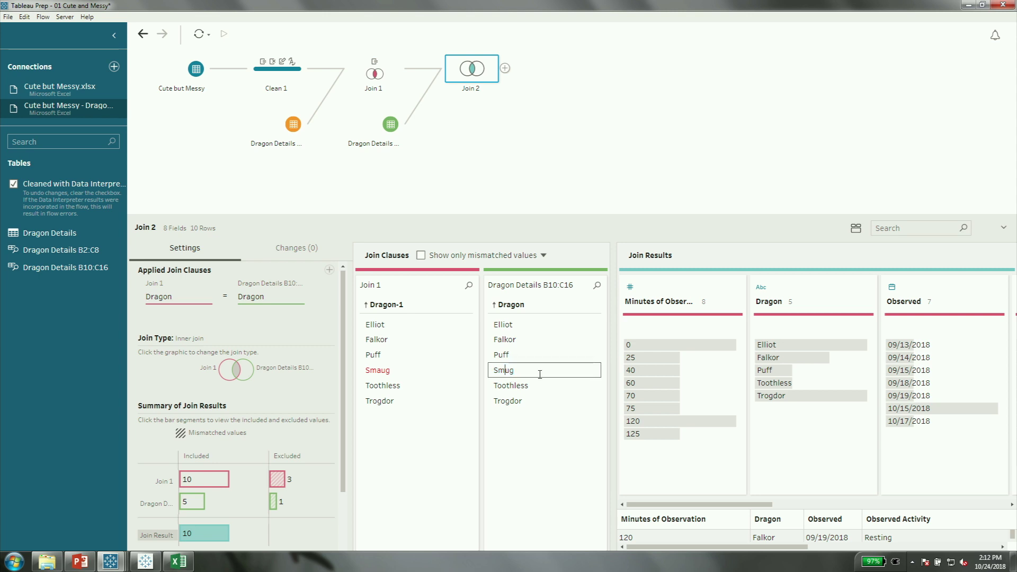
{"action": "type", "text": "a"}
{"action": "key", "text": "Return"}
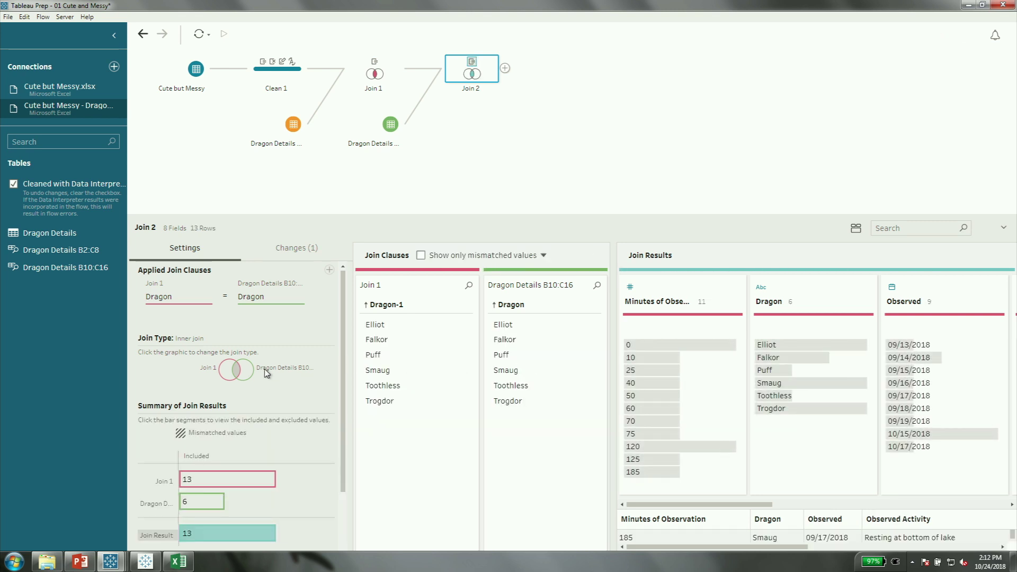
Add a cleaning step after Join 2 and remove its duplicate Dragon-1 and Dragon-2 fields
{"action": "left_click", "coordinate": [505, 69]}
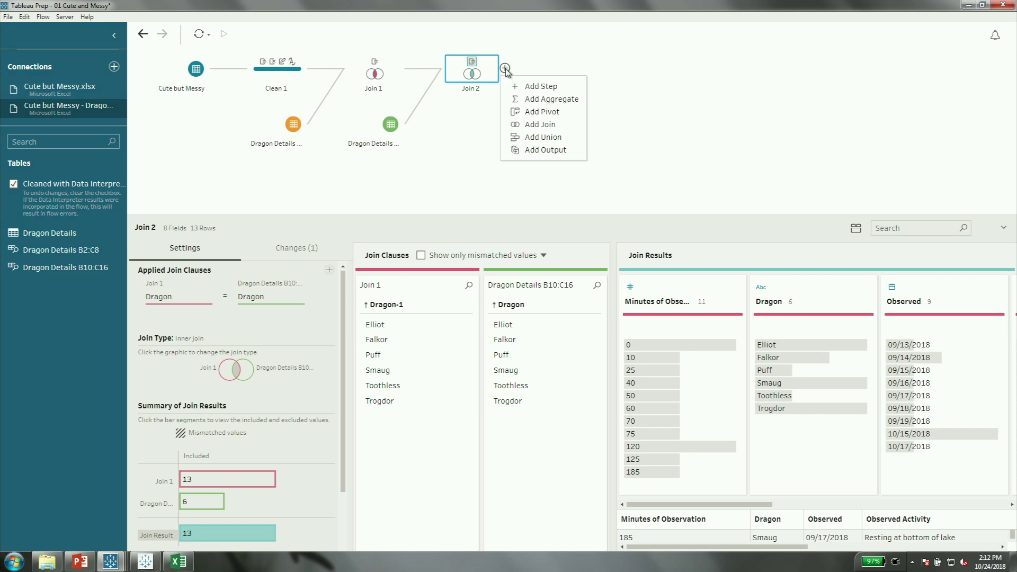
{"action": "left_click", "coordinate": [567, 88]}
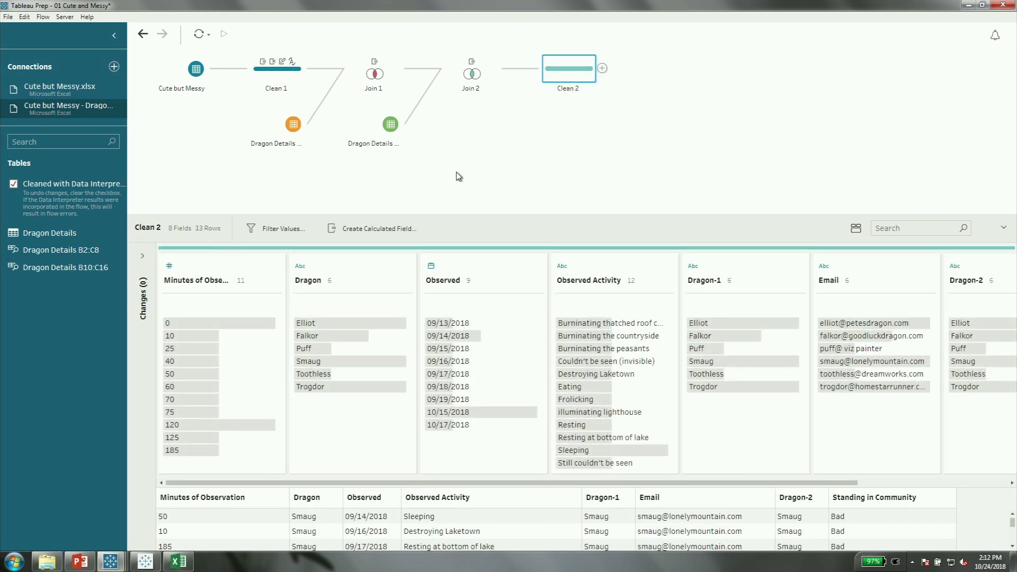
{"action": "left_click", "coordinate": [734, 266]}
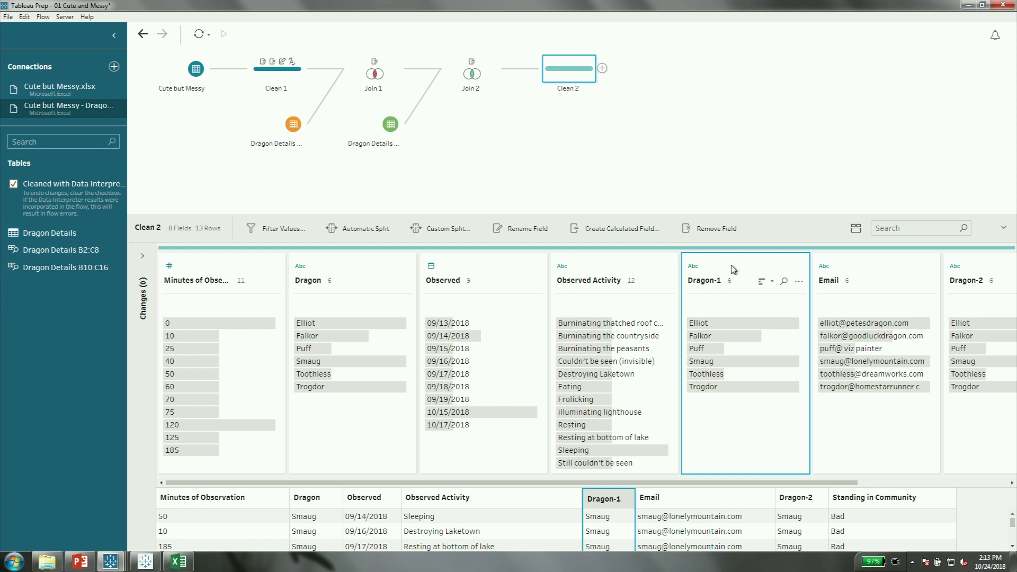
{"action": "right_click", "coordinate": [733, 269]}
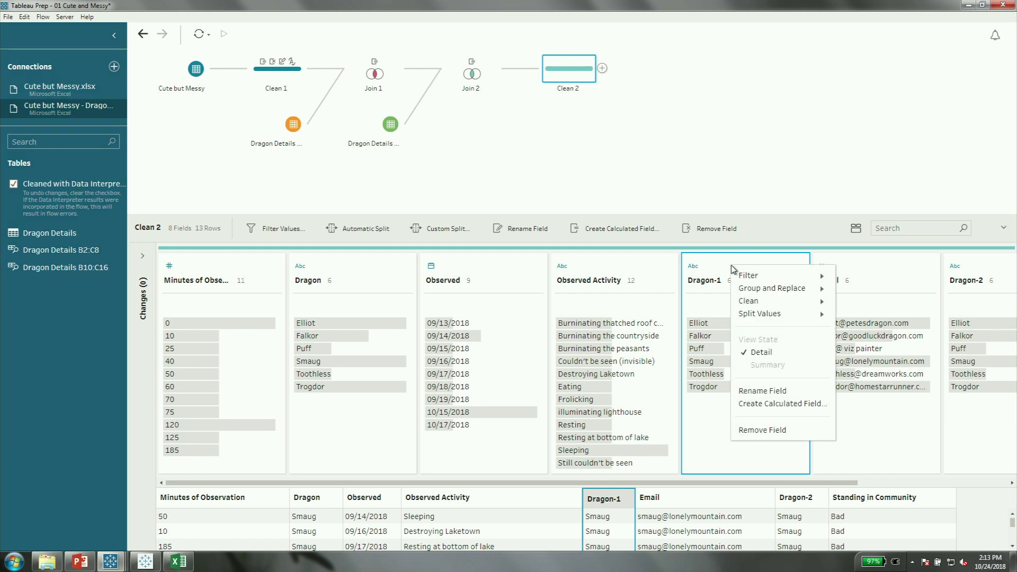
{"action": "left_click", "coordinate": [768, 436]}
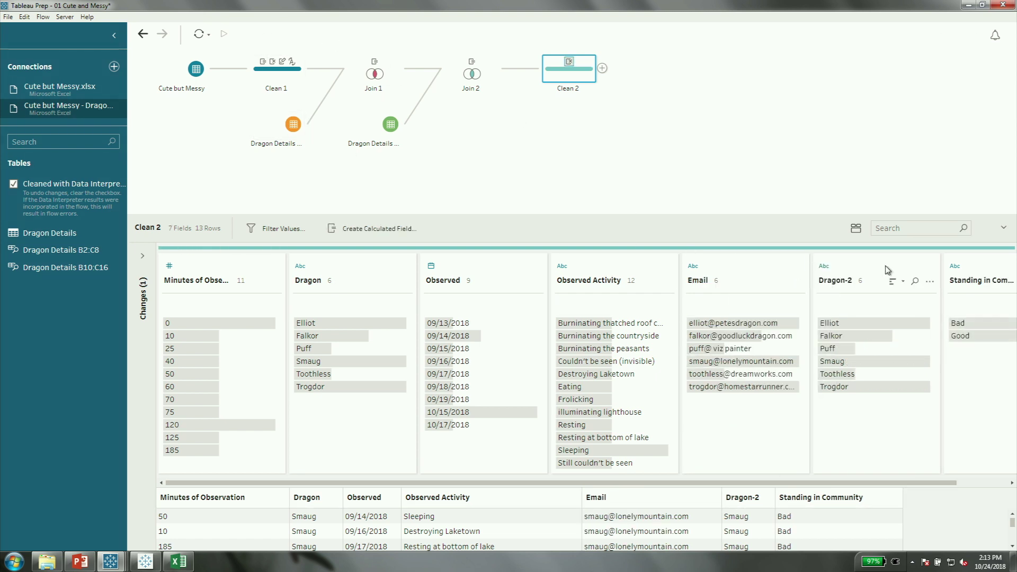
{"action": "right_click", "coordinate": [884, 267]}
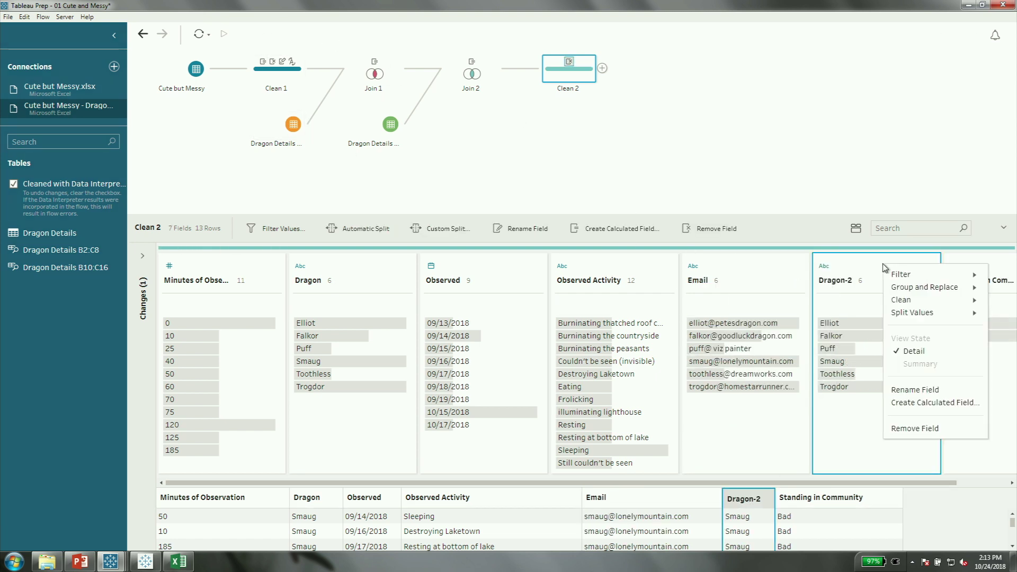
{"action": "left_click", "coordinate": [916, 429]}
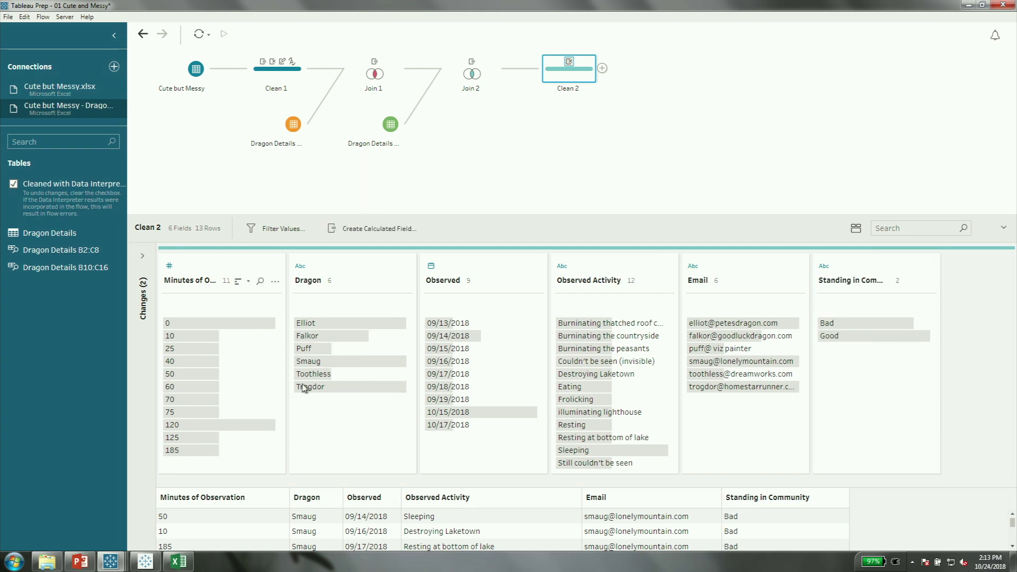
Highlight Trogdor's related values in Clean 2 and check the Tableau Desktop preview option for Clean 2 and Join 1
{"action": "left_click", "coordinate": [380, 387]}
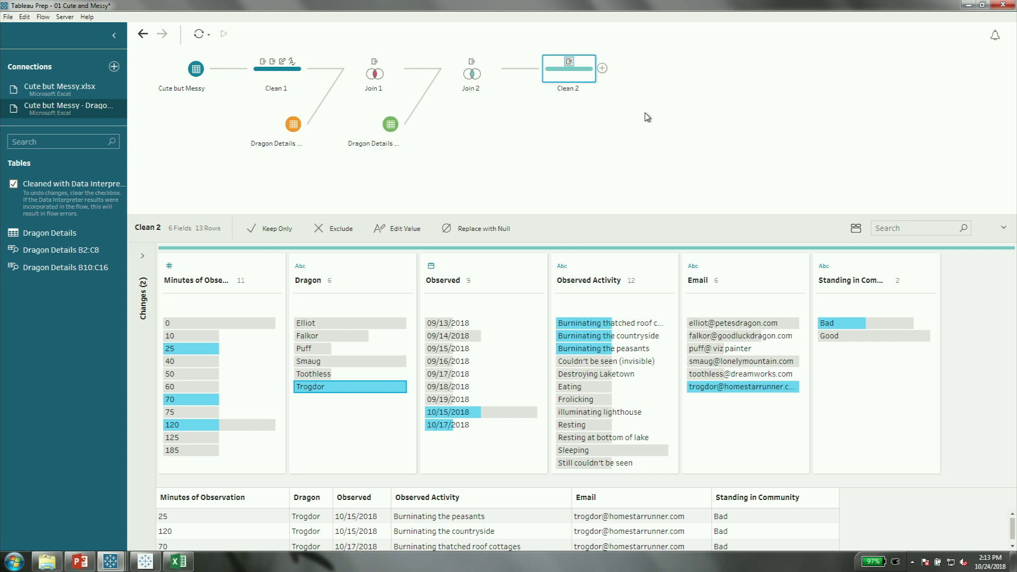
{"action": "left_click", "coordinate": [602, 68]}
{"action": "right_click", "coordinate": [552, 77]}
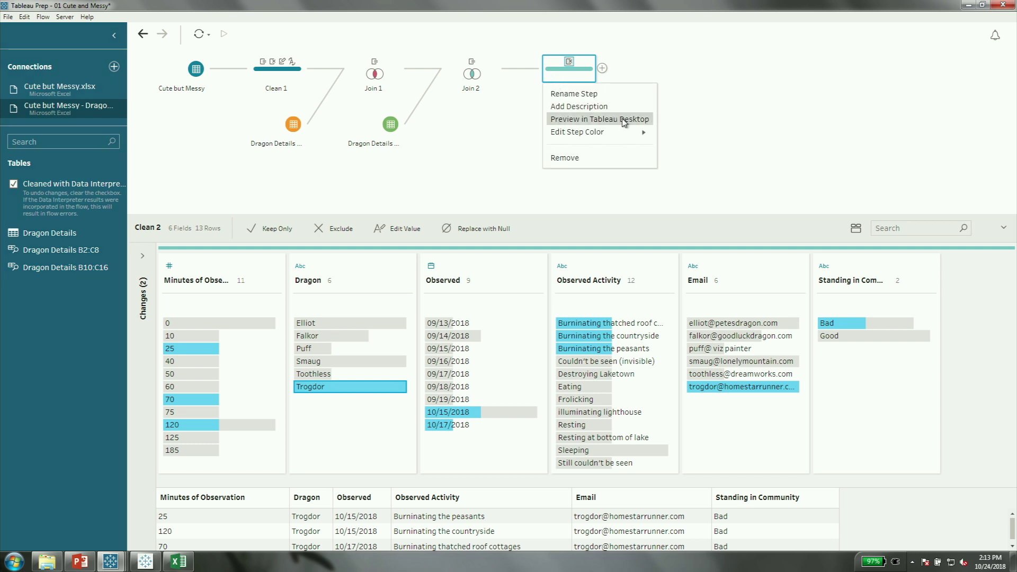
{"action": "left_click", "coordinate": [724, 125]}
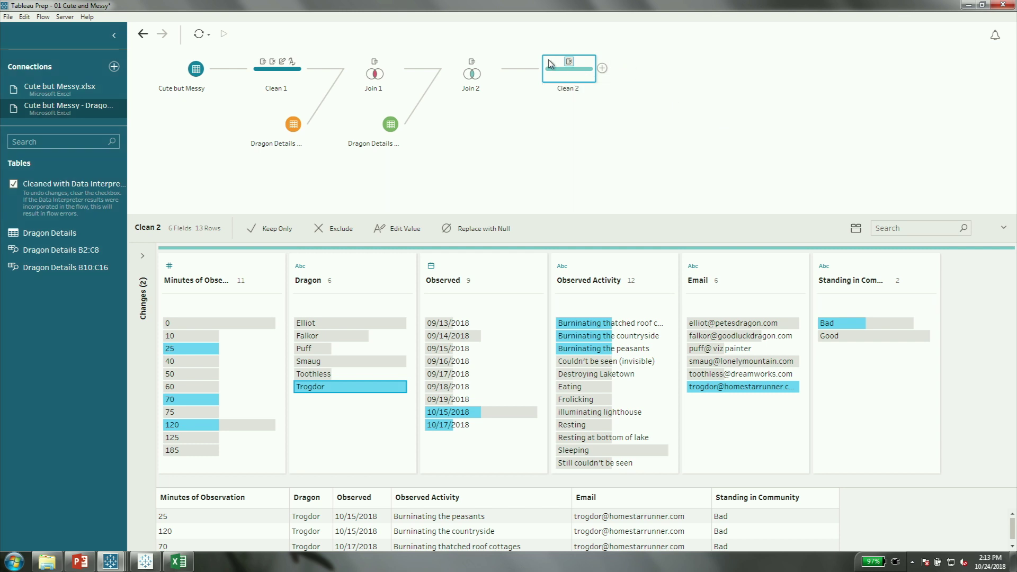
{"action": "right_click", "coordinate": [373, 79]}
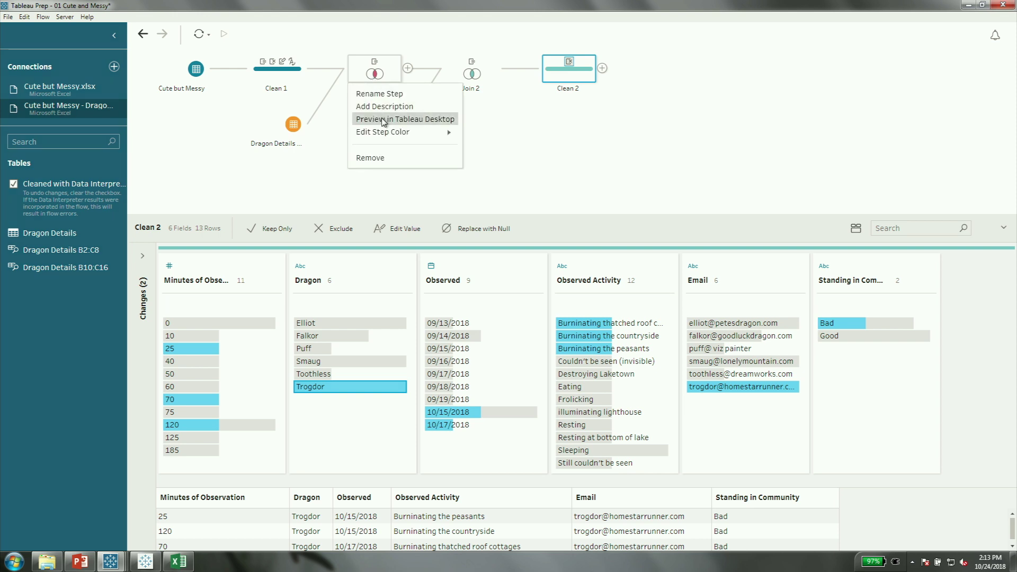
{"action": "left_click", "coordinate": [673, 127]}
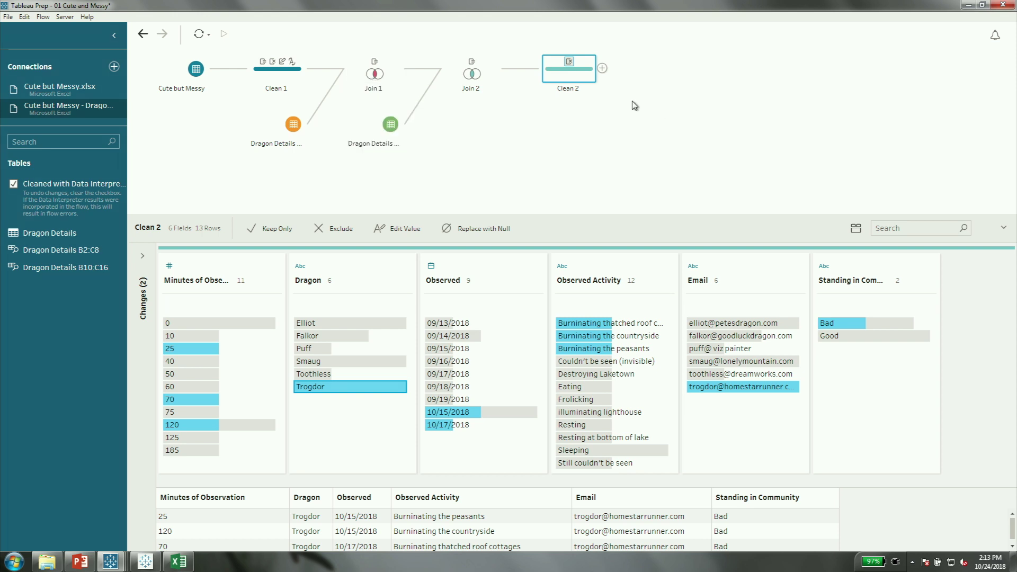
Add an output after Clean 2 that saves to a file of type Comma Separated Values (.csv)
{"action": "left_click", "coordinate": [602, 68]}
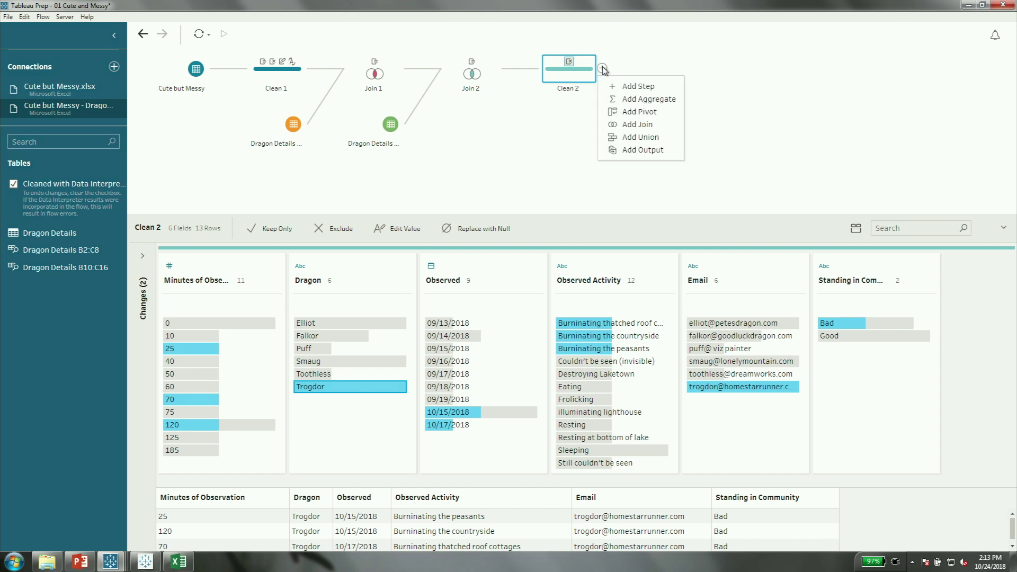
{"action": "left_click", "coordinate": [655, 151]}
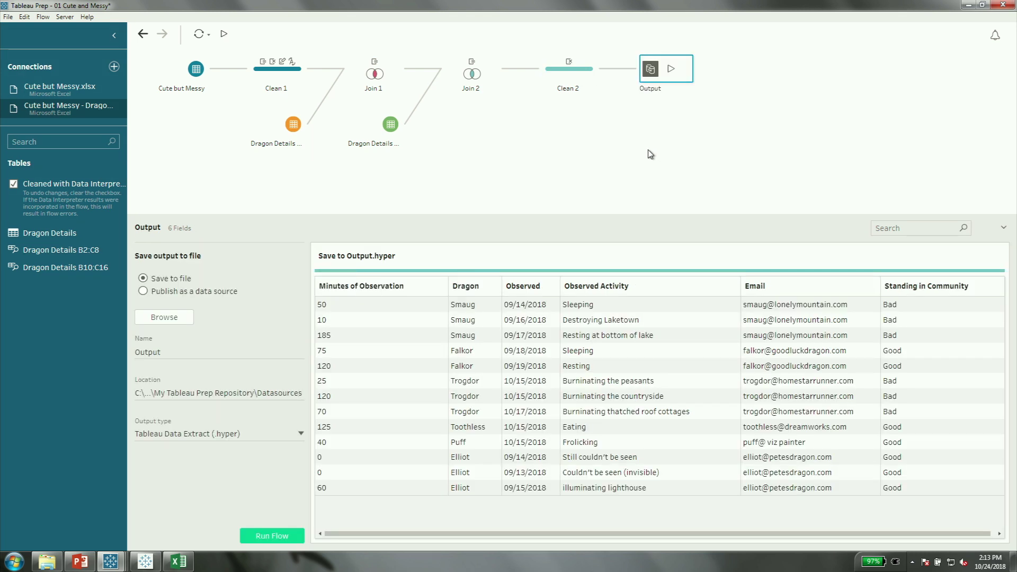
{"action": "left_click", "coordinate": [214, 294]}
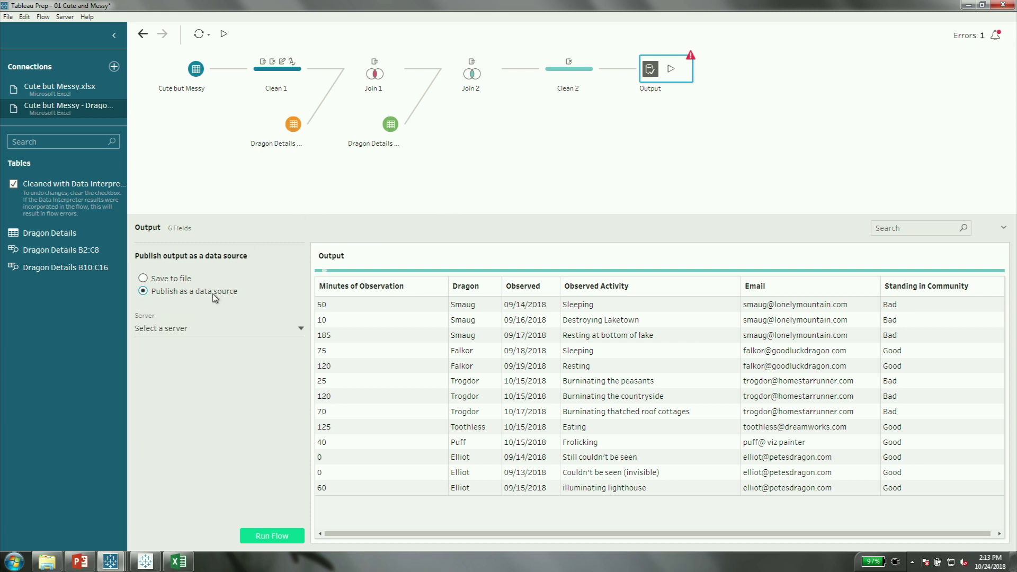
{"action": "left_click", "coordinate": [175, 280]}
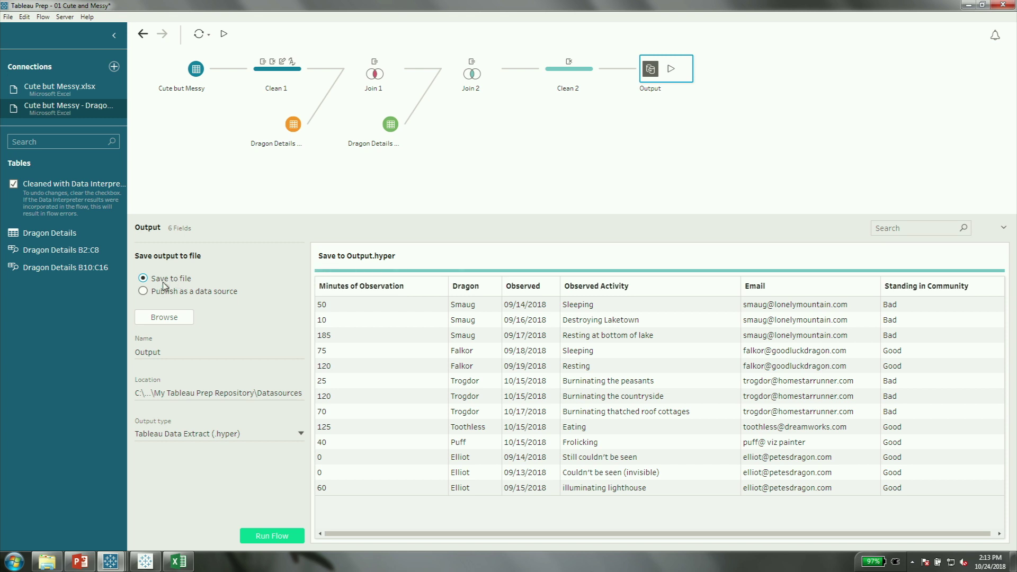
{"action": "left_click", "coordinate": [206, 435]}
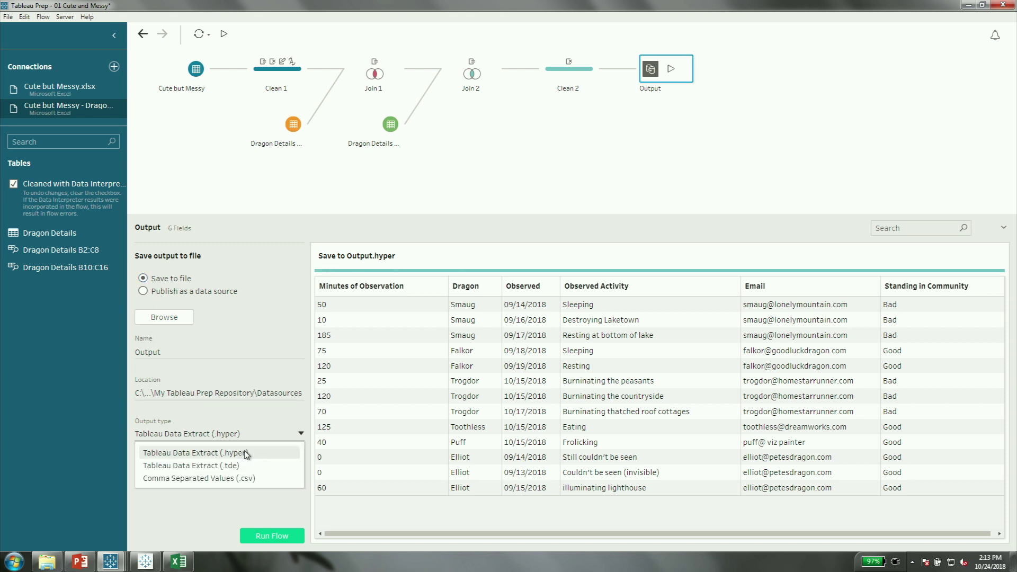
{"action": "left_click", "coordinate": [230, 479]}
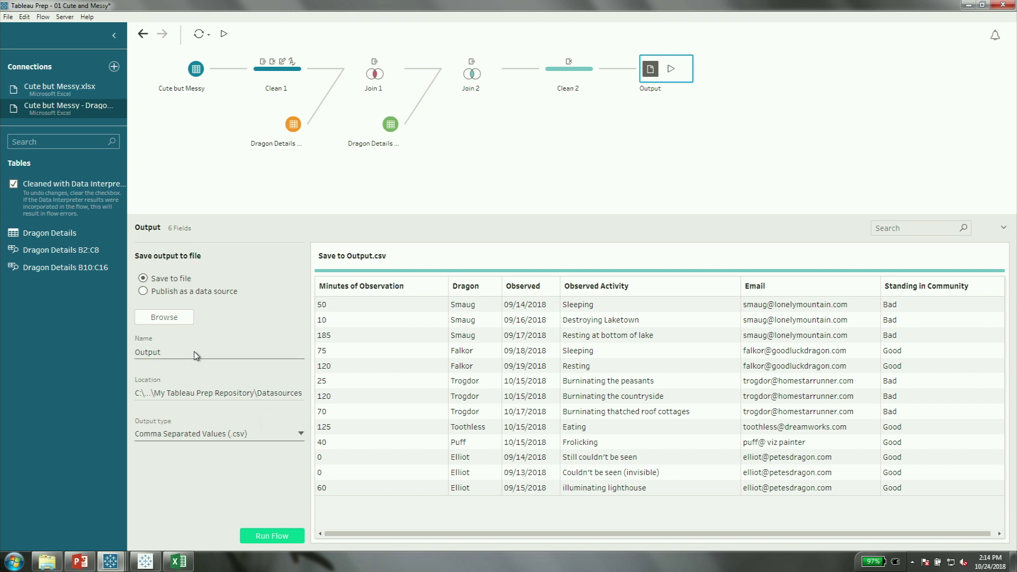
Set the output file to Cute and Clean.csv in the Data folder, agreeing to replace the existing file
{"action": "left_click", "coordinate": [163, 318]}
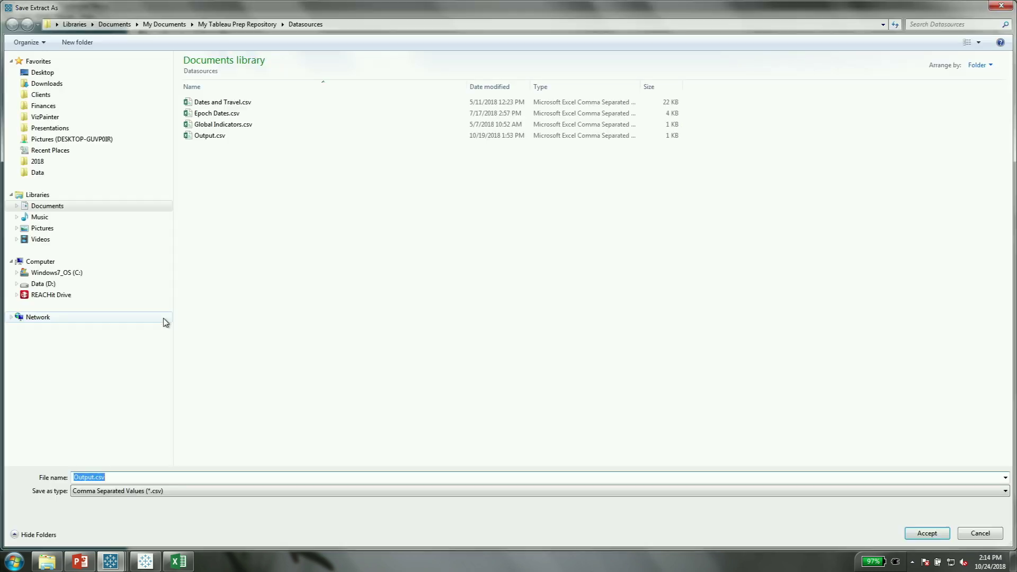
{"action": "left_click", "coordinate": [38, 174]}
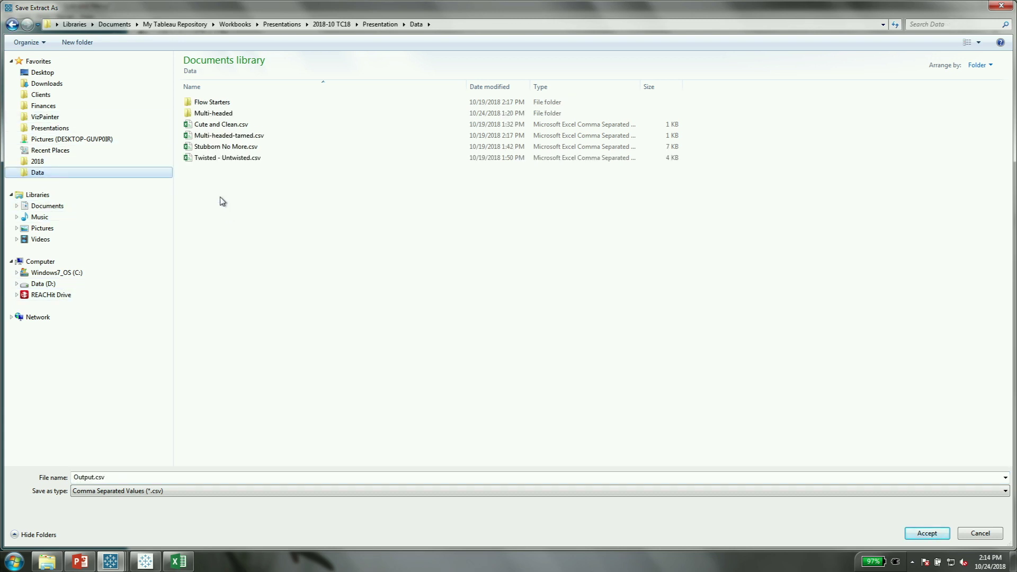
{"action": "double_click", "coordinate": [229, 127]}
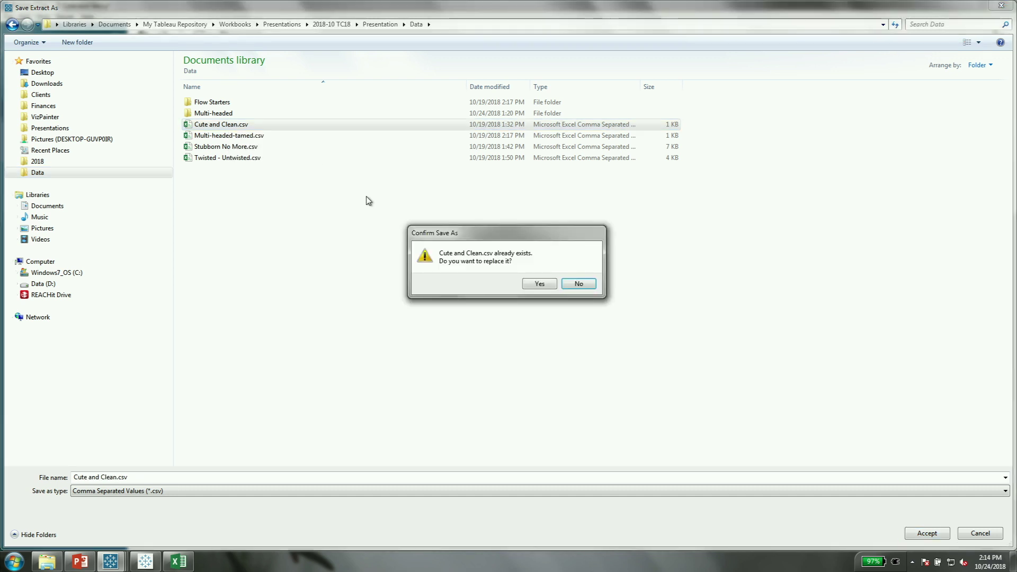
{"action": "left_click", "coordinate": [540, 285]}
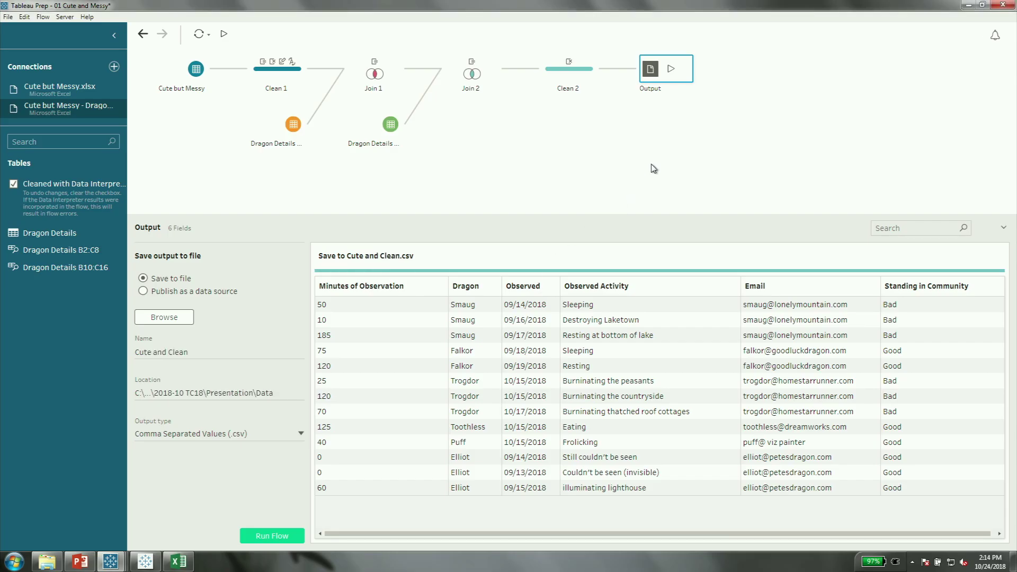
Run the flow, replacing the existing Cute and Clean.csv, and dismiss the completion notice
{"action": "left_click", "coordinate": [223, 34]}
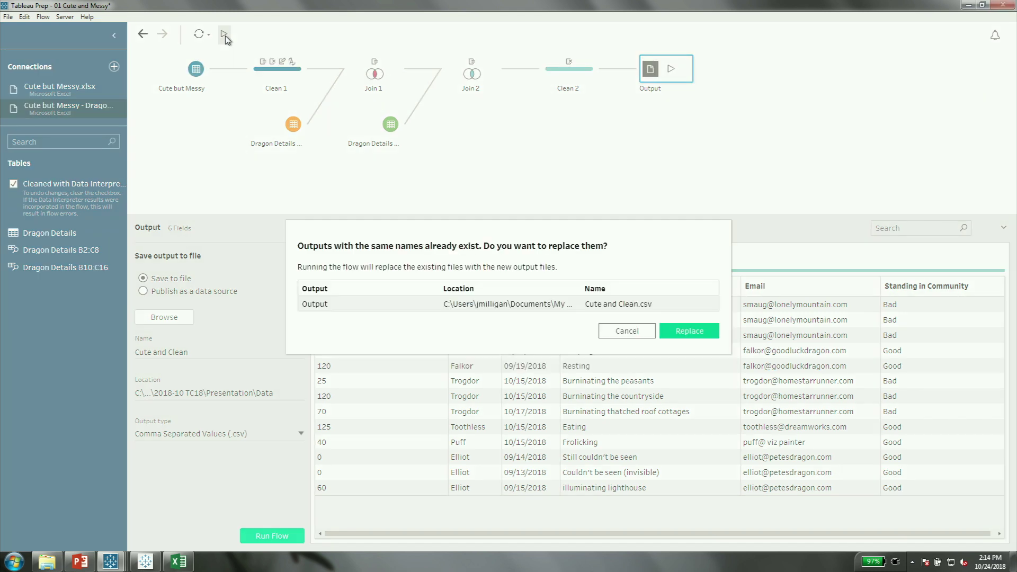
{"action": "left_click", "coordinate": [686, 330]}
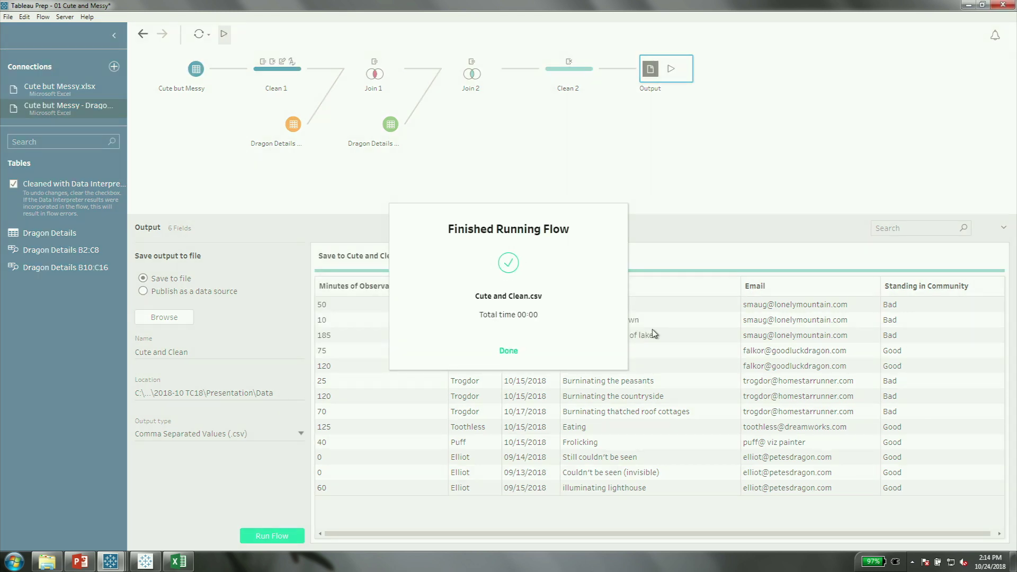
{"action": "left_click", "coordinate": [501, 353]}
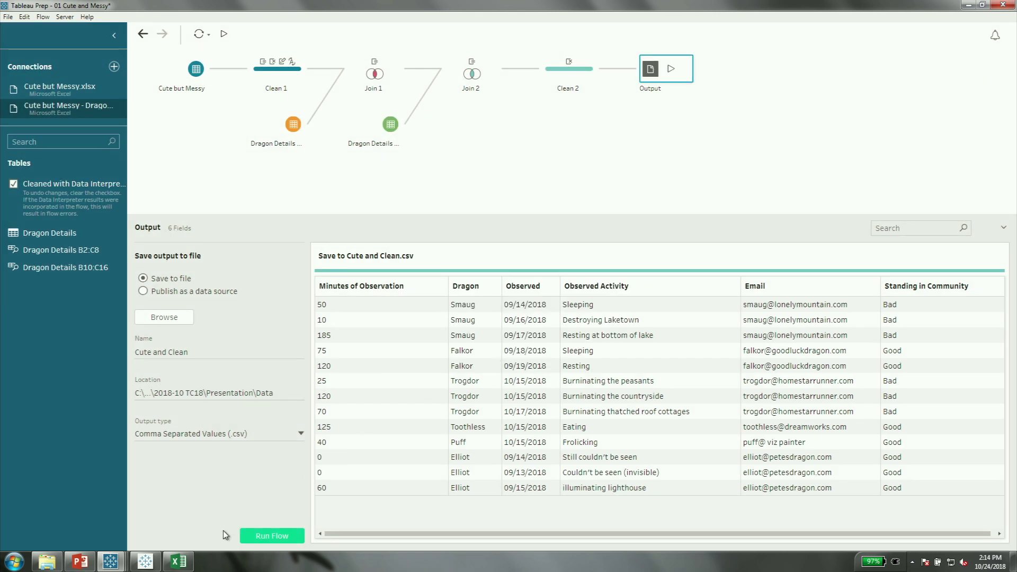
Switch to Tableau Desktop and refresh the Cute and Clean data source on the Cute and Clean worksheet
{"action": "left_click", "coordinate": [144, 562]}
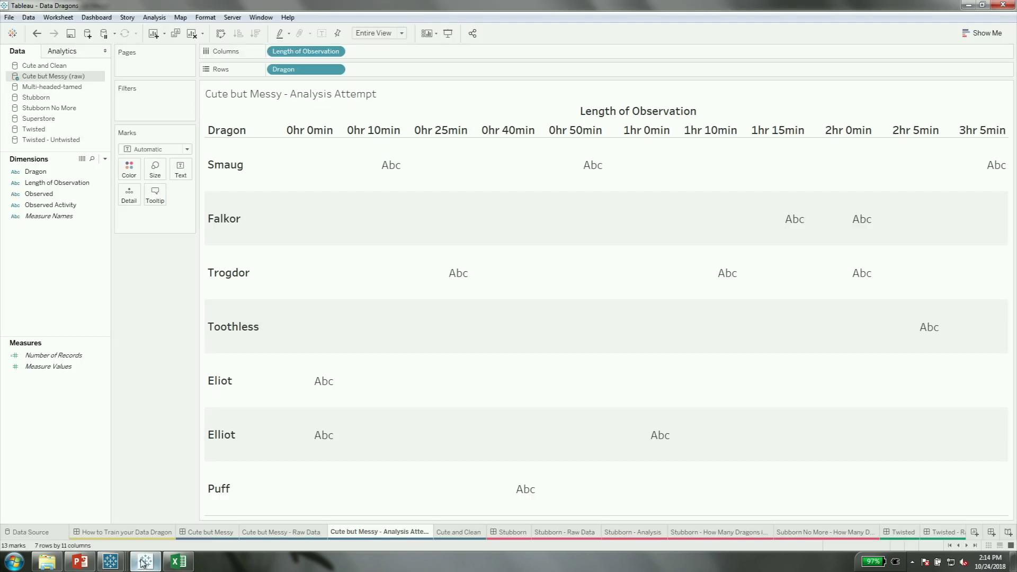
{"action": "left_click", "coordinate": [456, 532]}
{"action": "left_click", "coordinate": [66, 65]}
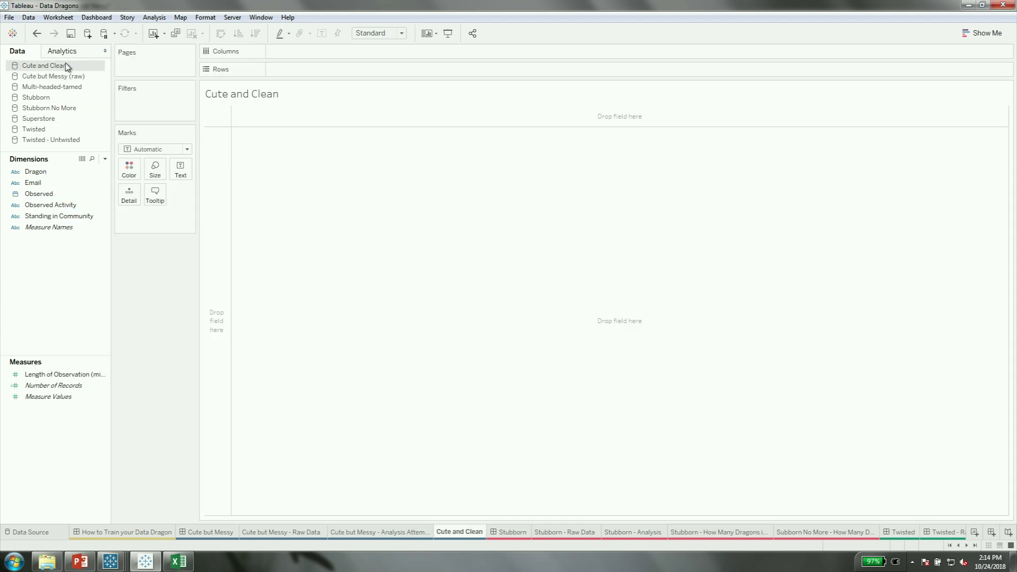
{"action": "right_click", "coordinate": [65, 65]}
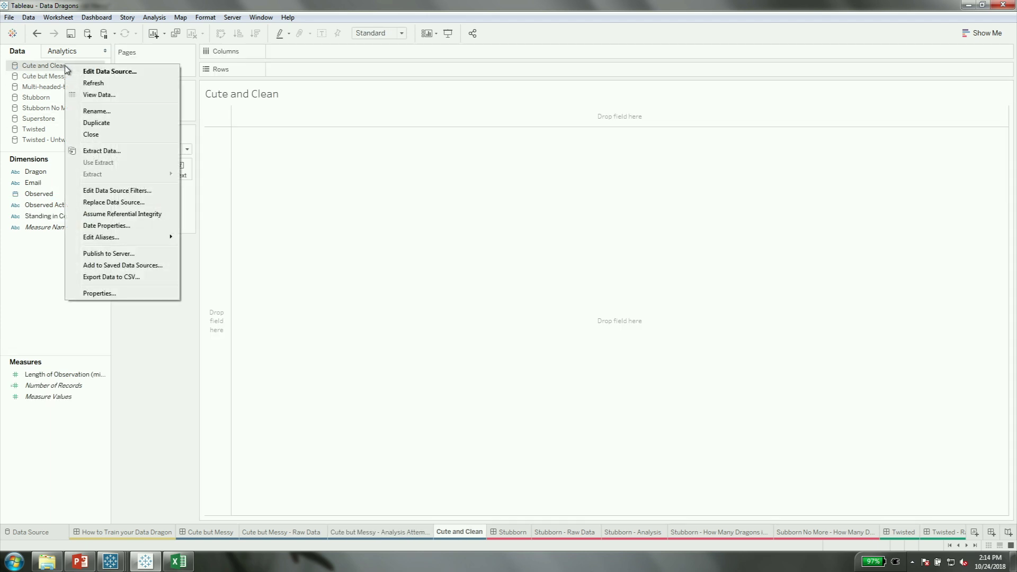
{"action": "left_click", "coordinate": [85, 84]}
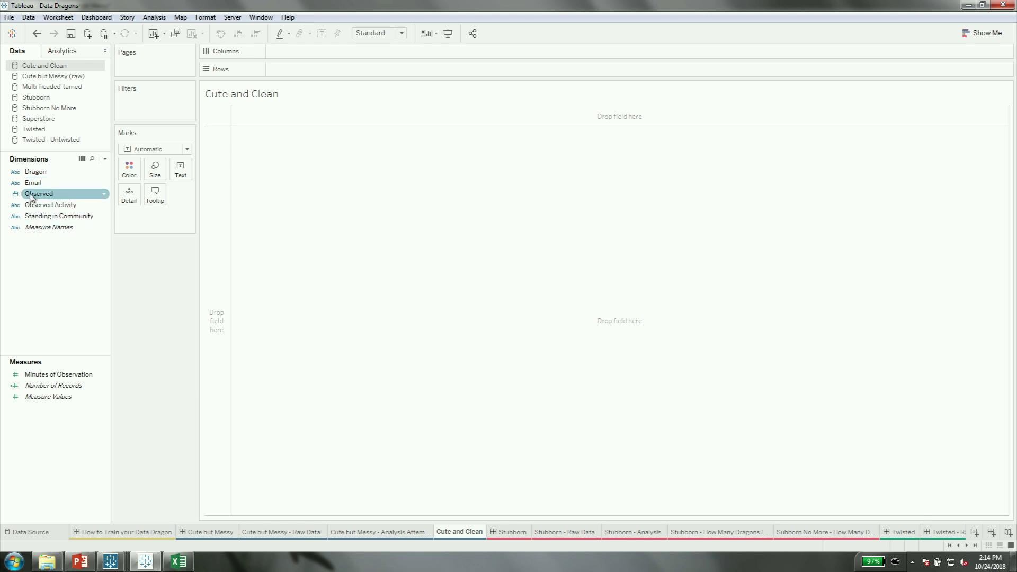
Plot the sum of Number of Records on rows against continuous Observed dates on columns
{"action": "left_click_drag", "start_coordinate": [31, 197], "coordinate": [316, 53]}
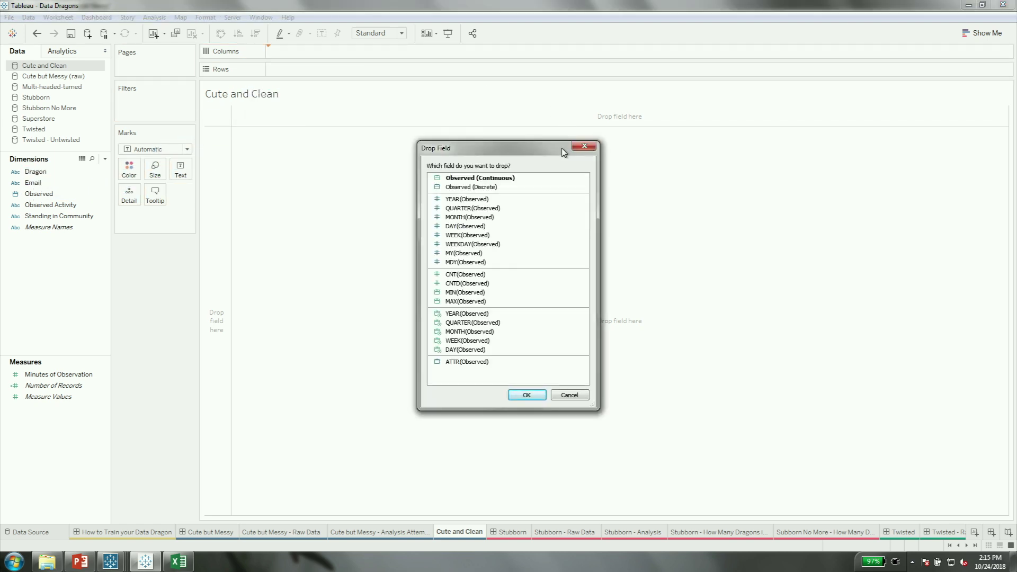
{"action": "double_click", "coordinate": [490, 179]}
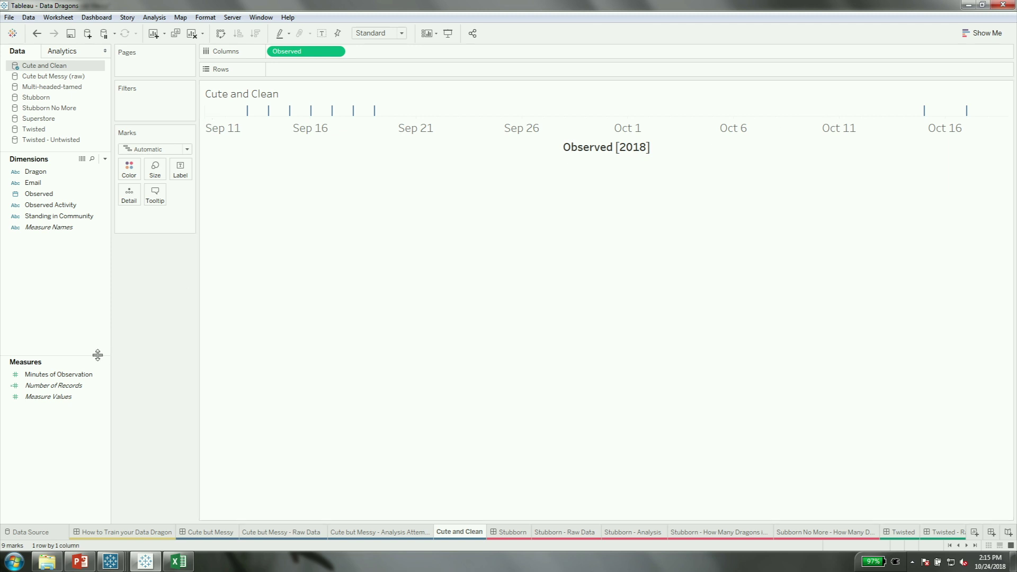
{"action": "left_click", "coordinate": [51, 378]}
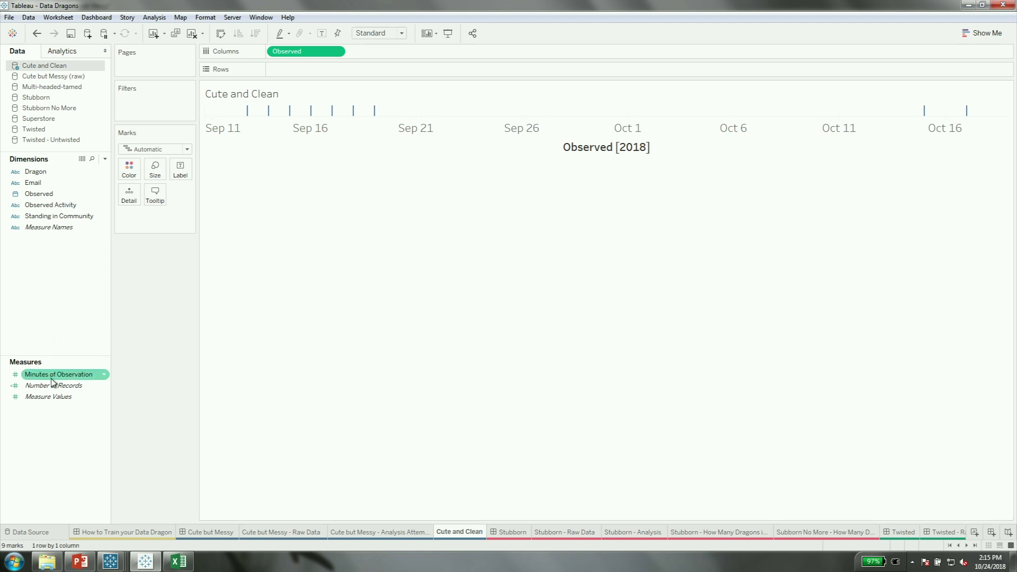
{"action": "left_click_drag", "start_coordinate": [52, 384], "coordinate": [348, 79]}
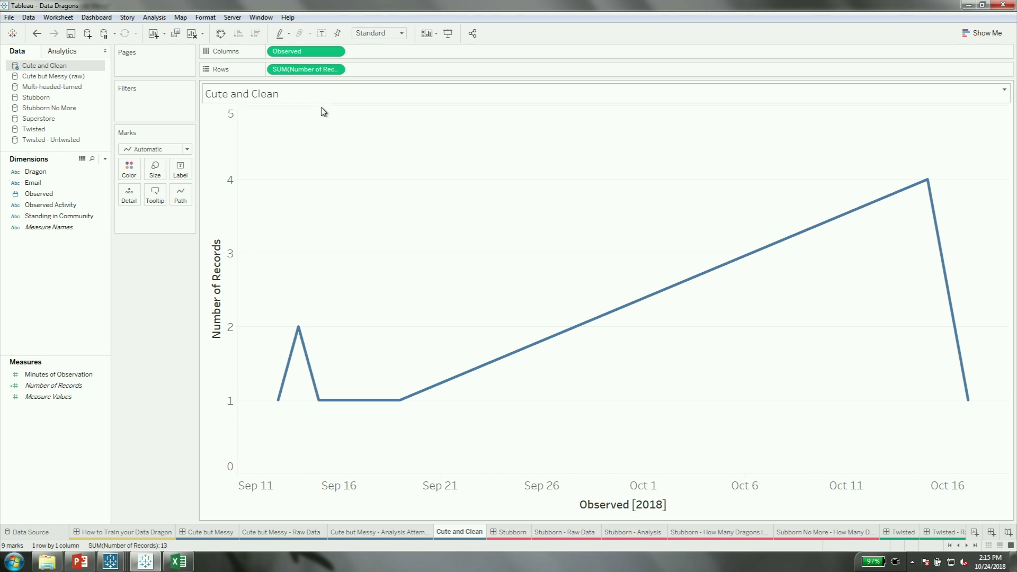
Change the chart's marks to bars and set their size to Fixed
{"action": "left_click", "coordinate": [170, 149]}
{"action": "left_click", "coordinate": [167, 171]}
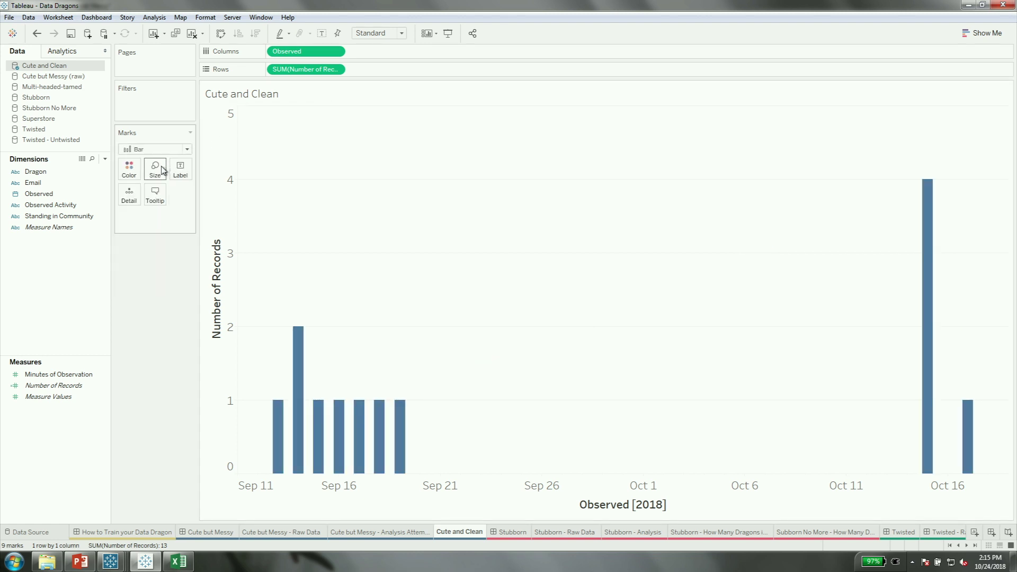
{"action": "left_click", "coordinate": [157, 166]}
{"action": "left_click", "coordinate": [197, 193]}
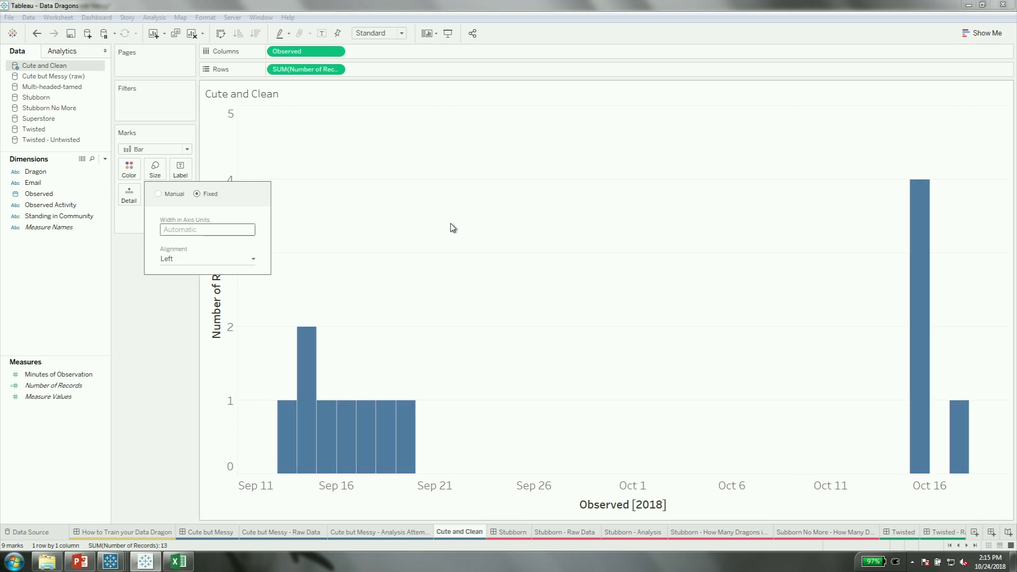
Color the bars of the Cute and Clean chart by Standing in Community
{"action": "left_click", "coordinate": [436, 234]}
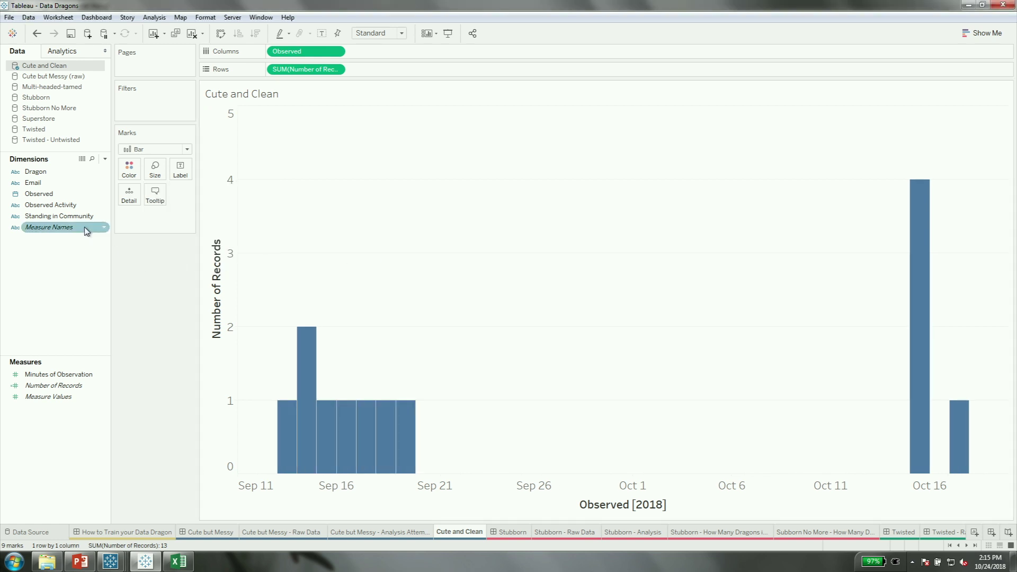
{"action": "left_click_drag", "start_coordinate": [53, 216], "coordinate": [130, 174]}
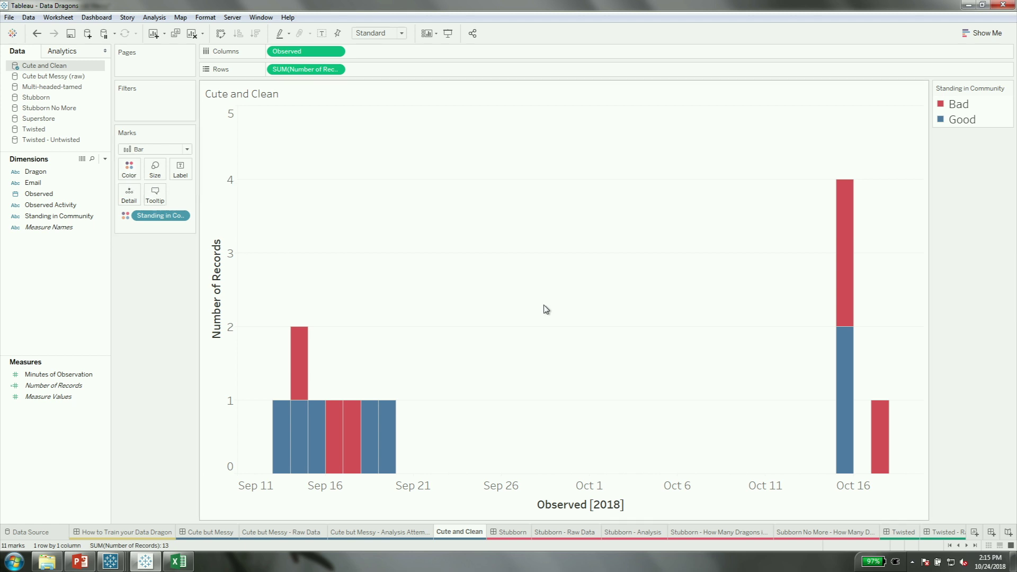
{"action": "left_click_drag", "start_coordinate": [425, 307], "coordinate": [818, 500]}
{"action": "mouse_move", "coordinate": [877, 422]}
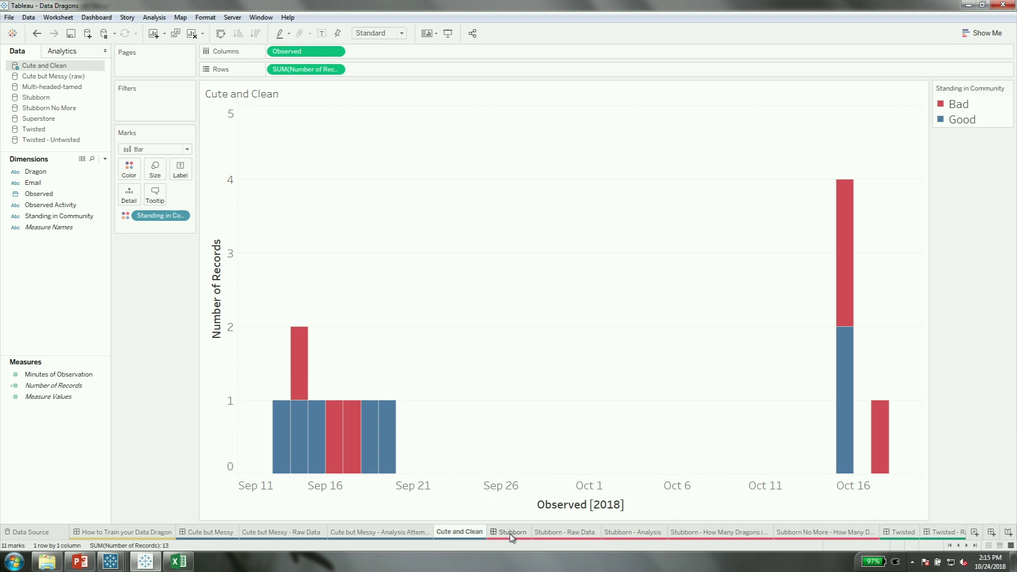
View the Stubborn dashboard and the Stubborn - Raw Data worksheet, examining each dragon patient's diagnosis, admission date and discharge date
{"action": "mouse_move", "coordinate": [510, 533]}
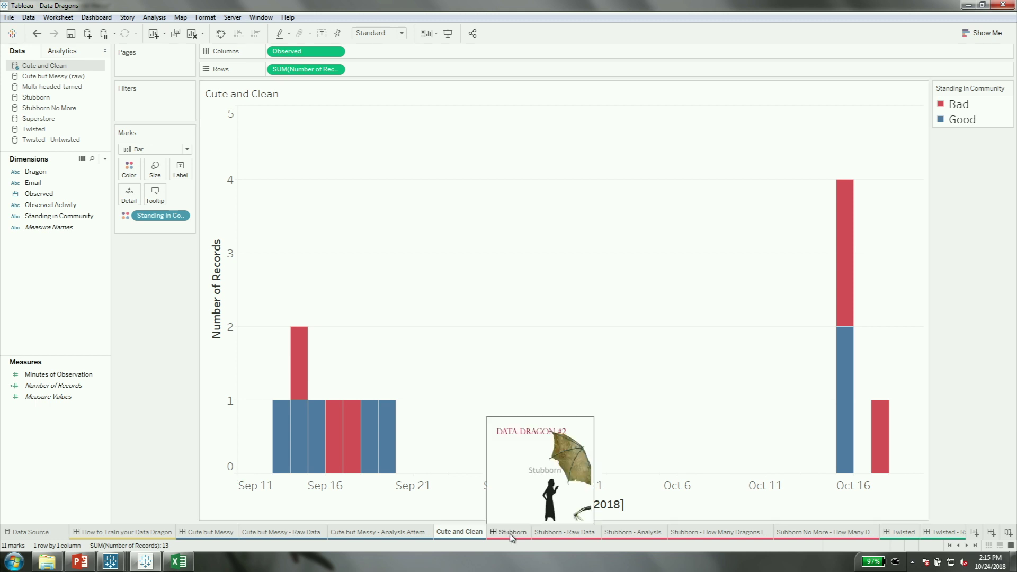
{"action": "left_click", "coordinate": [510, 533]}
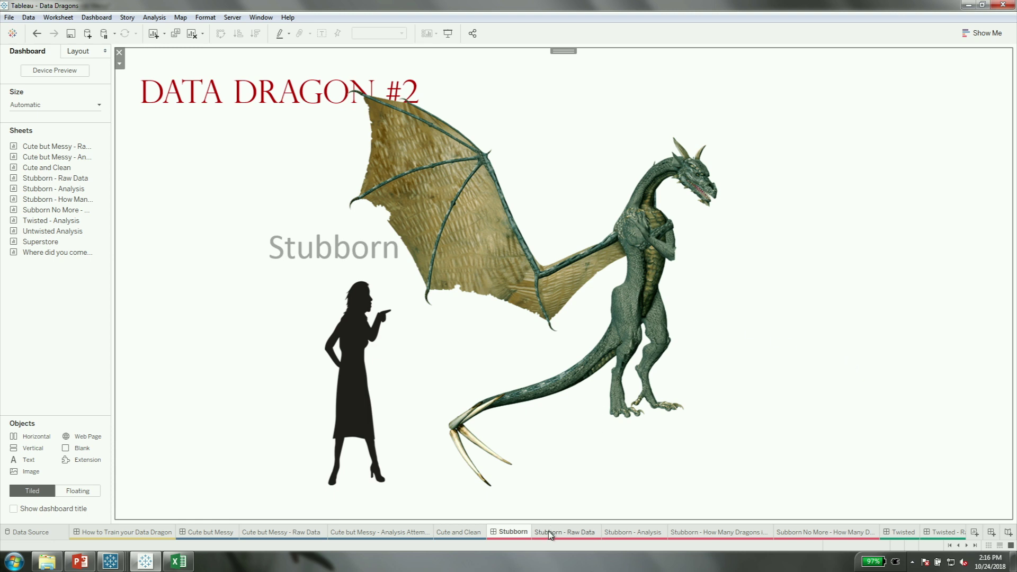
{"action": "mouse_move", "coordinate": [548, 532]}
{"action": "left_click", "coordinate": [549, 532]}
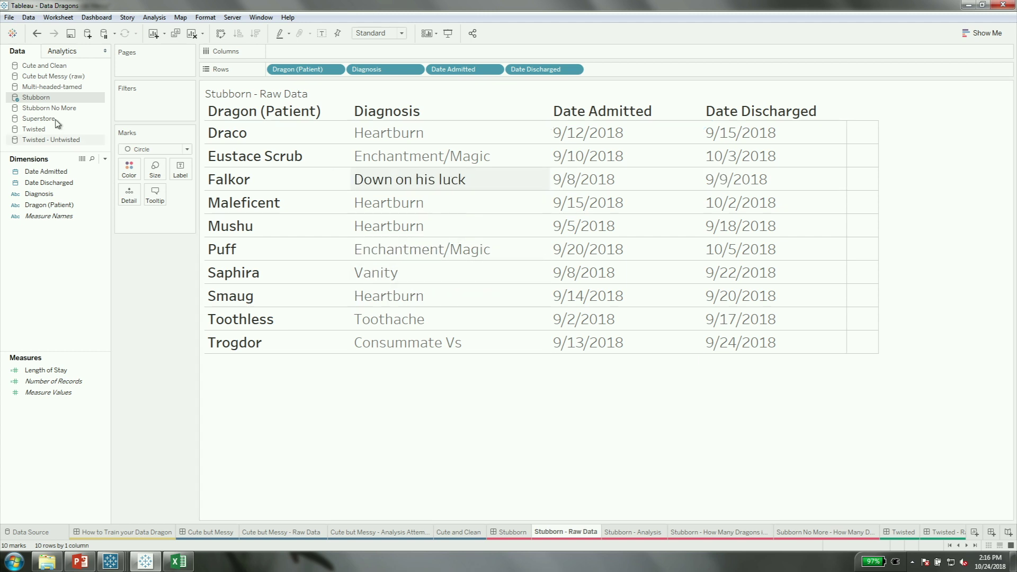
{"action": "left_click", "coordinate": [56, 184]}
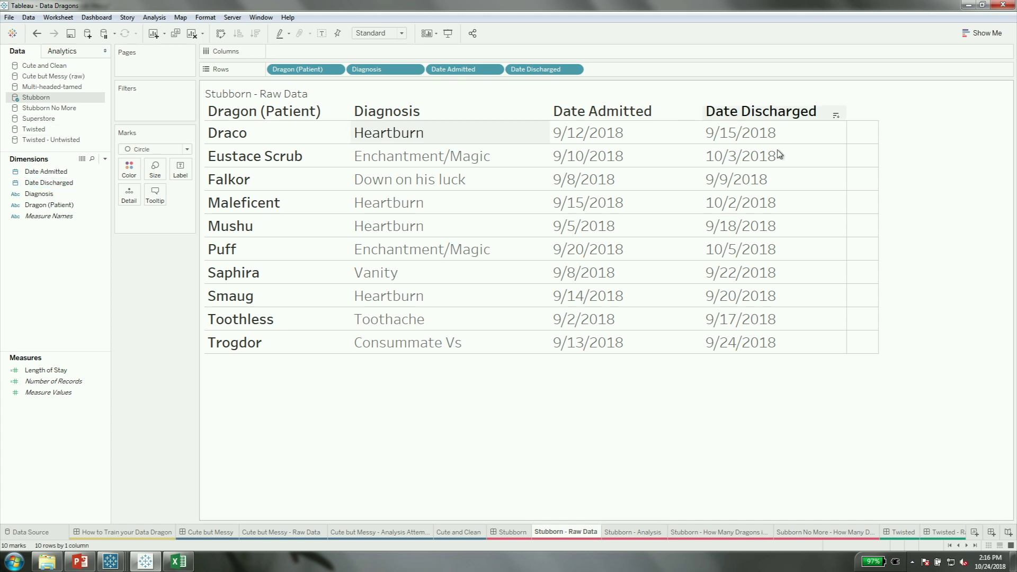
{"action": "left_click", "coordinate": [67, 196]}
{"action": "left_click", "coordinate": [68, 206]}
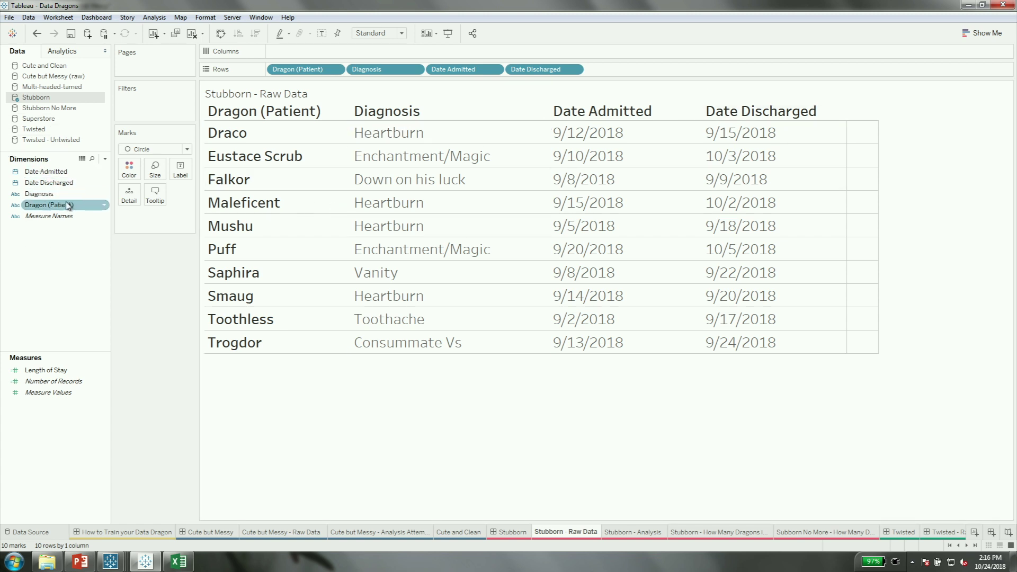
{"action": "left_click", "coordinate": [602, 404]}
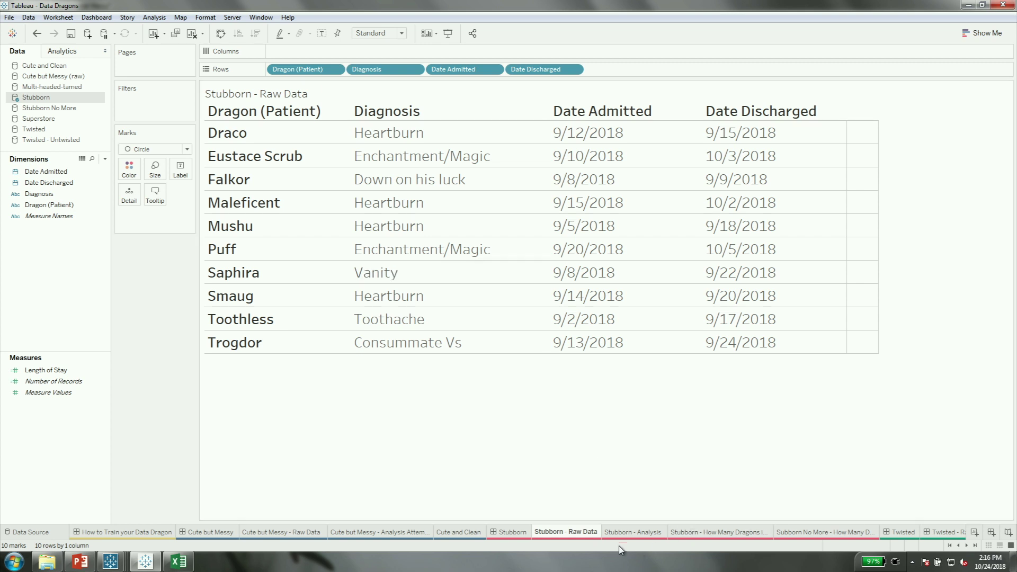
On the Stubborn - Analysis worksheet, place Dragon (Patient) on rows and continuous Date Admitted on columns
{"action": "mouse_move", "coordinate": [623, 534]}
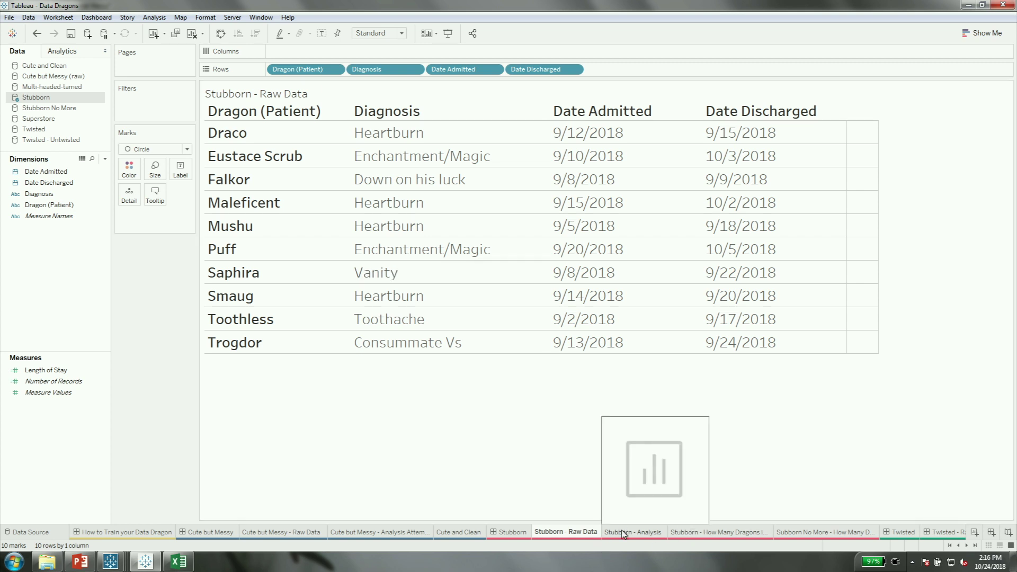
{"action": "left_click", "coordinate": [624, 532]}
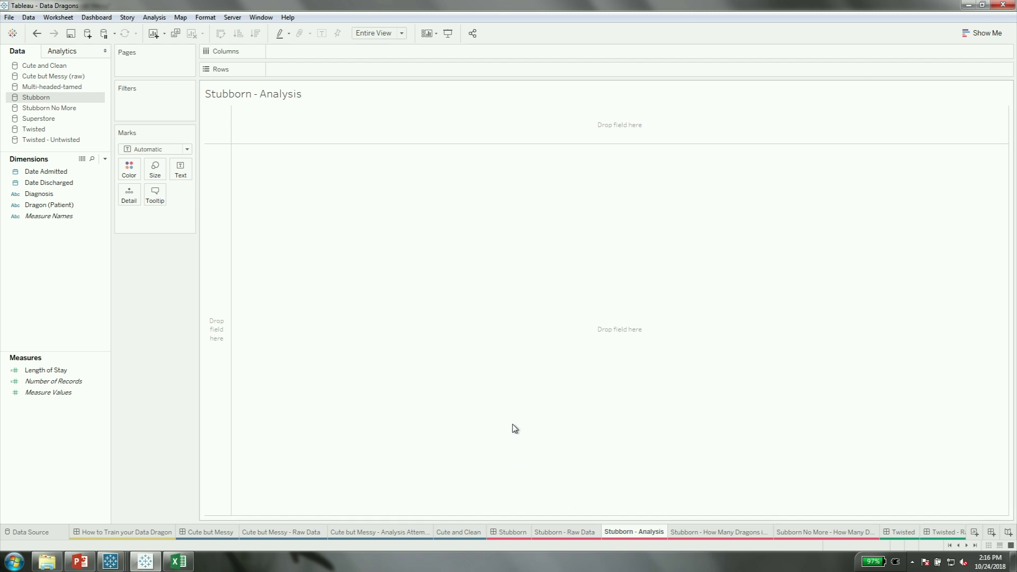
{"action": "left_click", "coordinate": [40, 194]}
{"action": "left_click", "coordinate": [50, 205]}
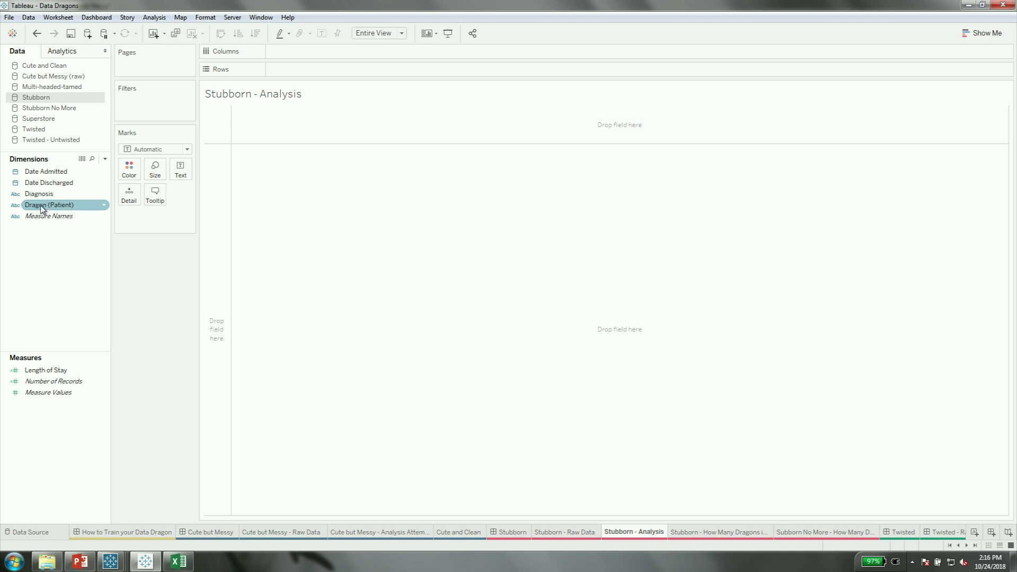
{"action": "left_click_drag", "start_coordinate": [40, 205], "coordinate": [219, 179]}
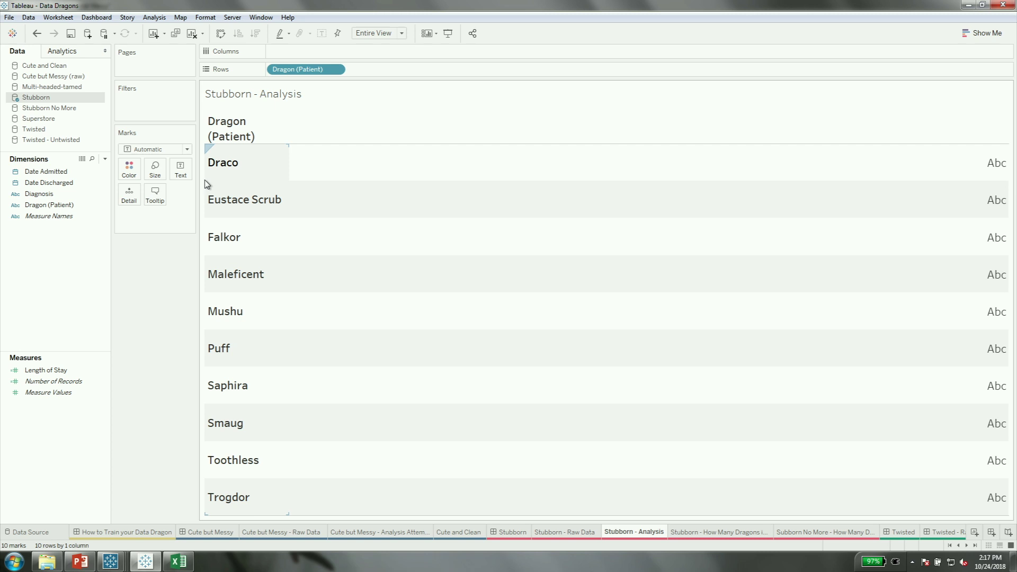
{"action": "left_click", "coordinate": [55, 175]}
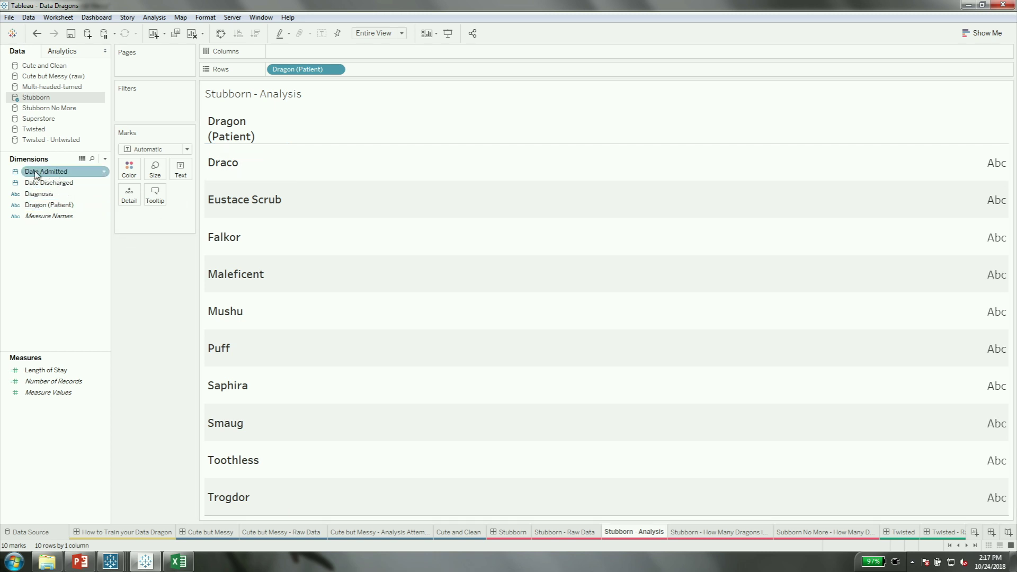
{"action": "mouse_move", "coordinate": [35, 175]}
{"action": "left_mouse_down"}
{"action": "mouse_move", "coordinate": [295, 48]}
{"action": "mouse_move", "coordinate": [309, 57]}
{"action": "left_mouse_up"}
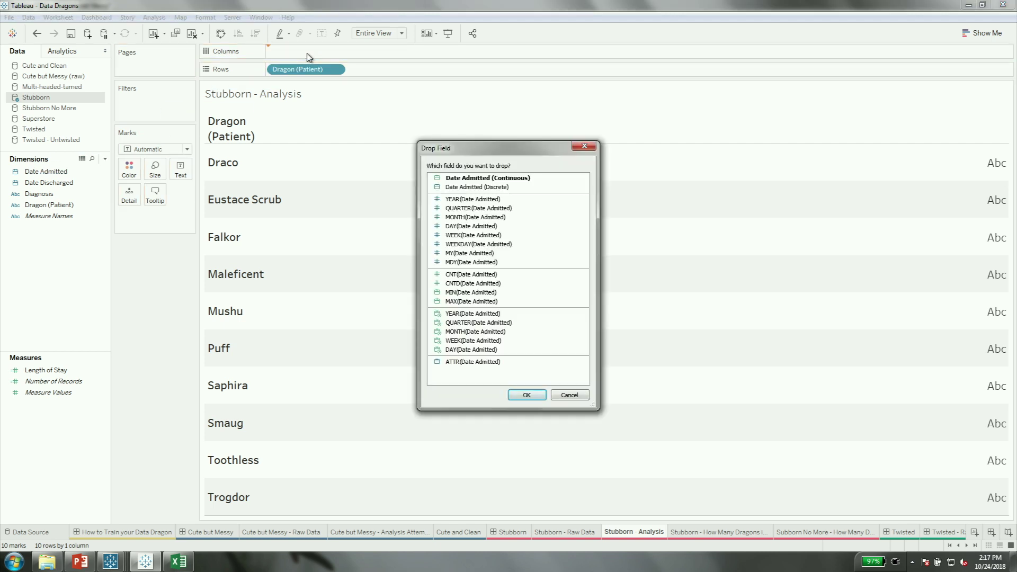
{"action": "double_click", "coordinate": [503, 180]}
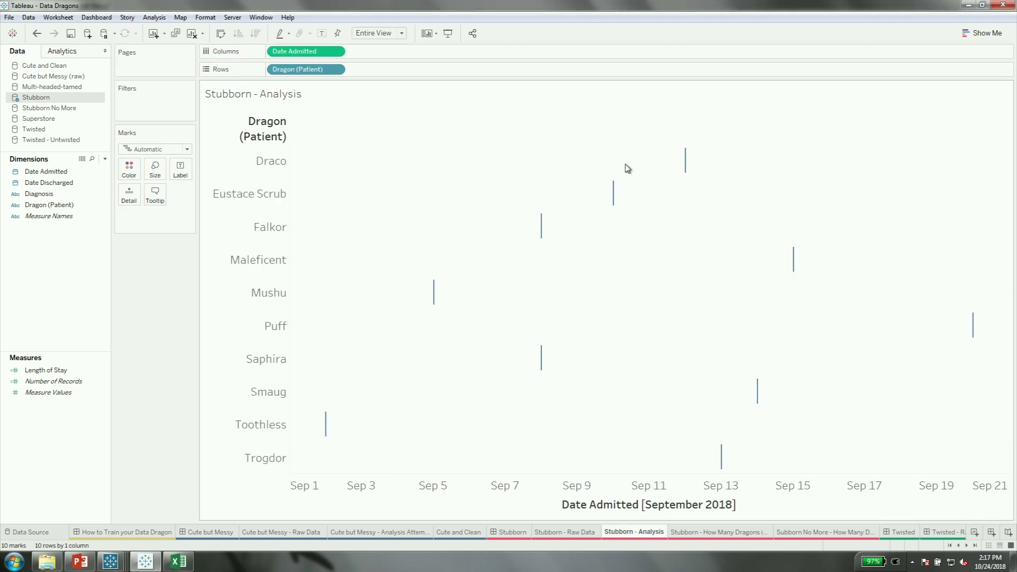
{"action": "mouse_move", "coordinate": [691, 160]}
Open the Length of Stay calculation, enlarge its formula text to examine it, and close the editor
{"action": "left_click", "coordinate": [55, 370]}
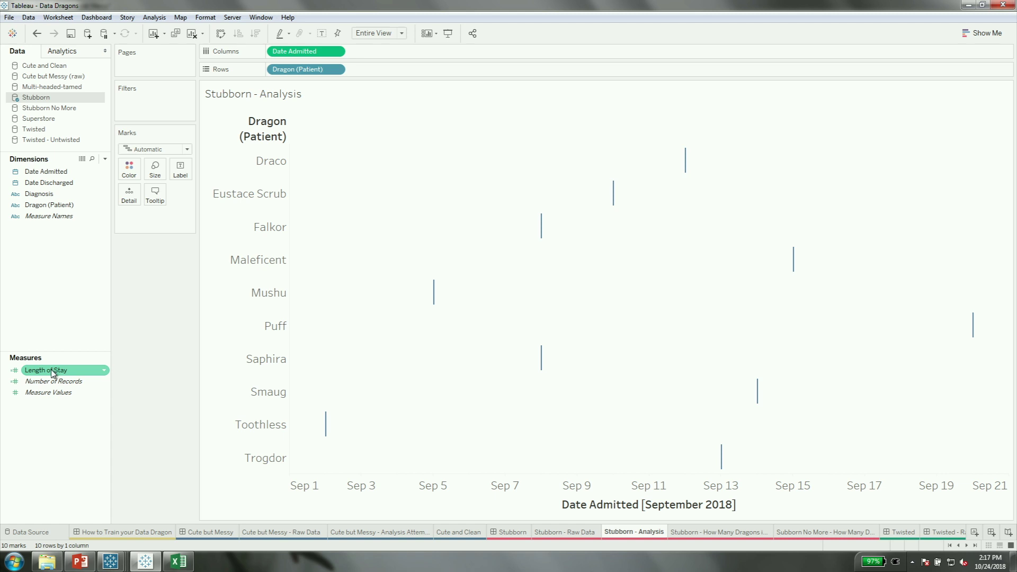
{"action": "right_click", "coordinate": [53, 372]}
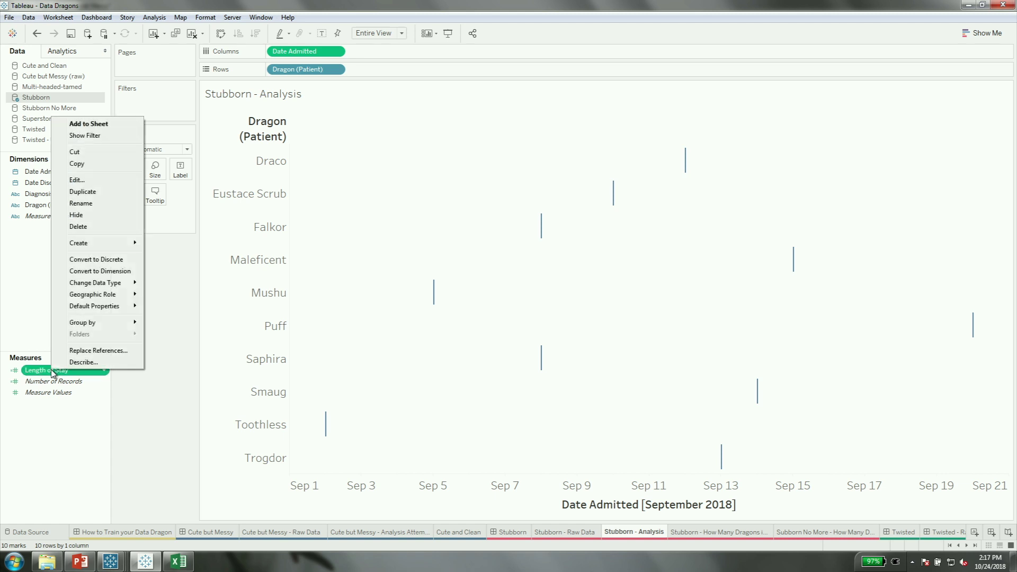
{"action": "left_click", "coordinate": [90, 183], "text": "ctrl"}
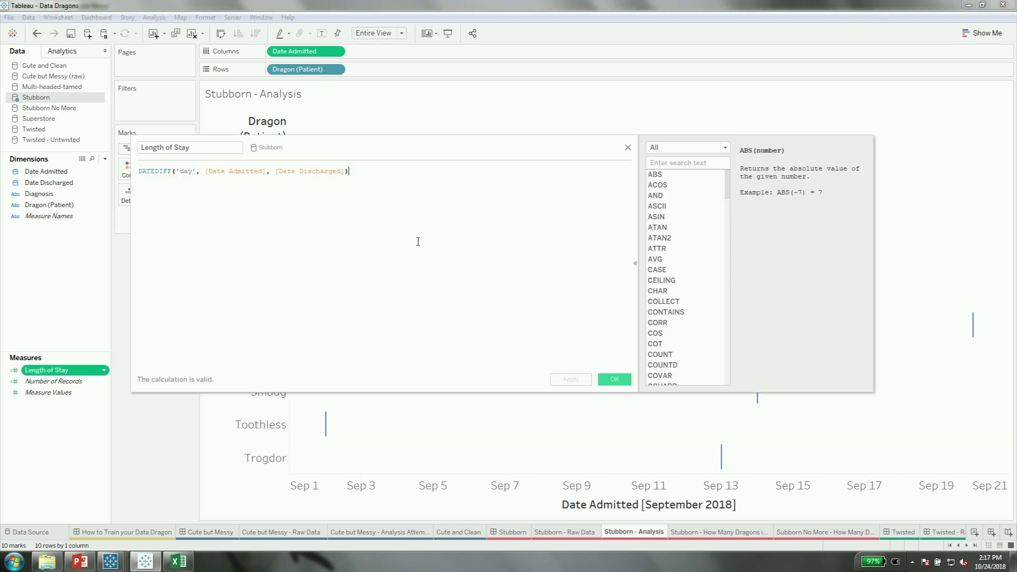
{"action": "scroll", "coordinate": [420, 246], "scroll_direction": "up", "scroll_amount": 4, "text": "ctrl"}
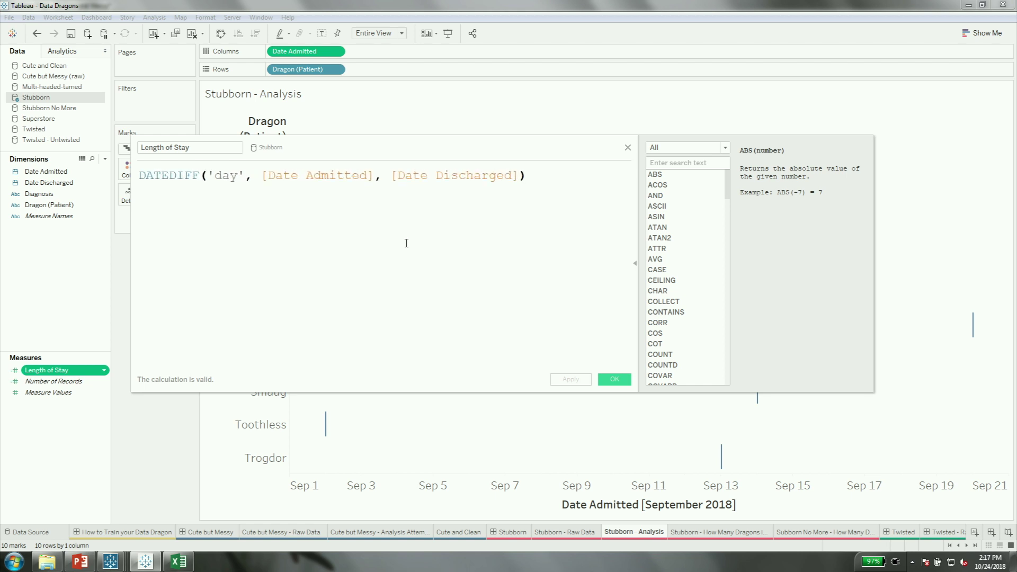
{"action": "left_click", "coordinate": [347, 176]}
{"action": "left_click", "coordinate": [484, 175]}
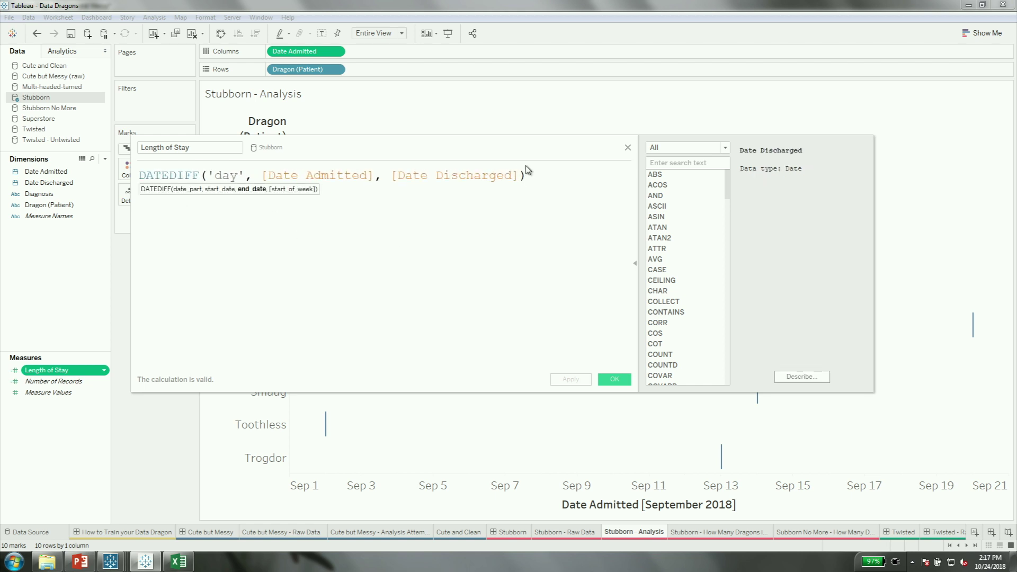
{"action": "left_click", "coordinate": [614, 379]}
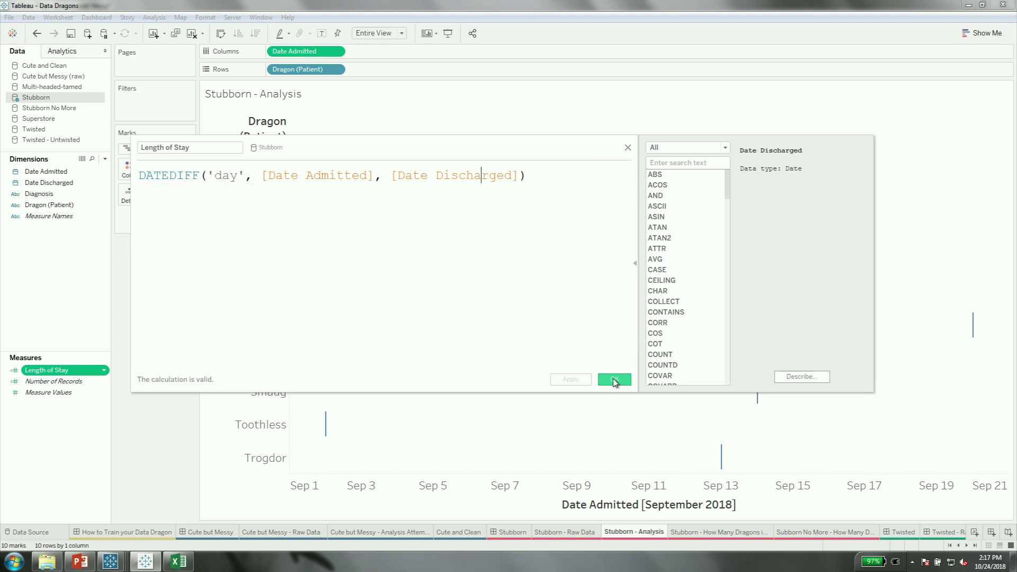
Size the marks by Length of Stay and check which hospital stays overlap Sep 5 and Sep 15
{"action": "left_click_drag", "start_coordinate": [50, 370], "coordinate": [152, 170]}
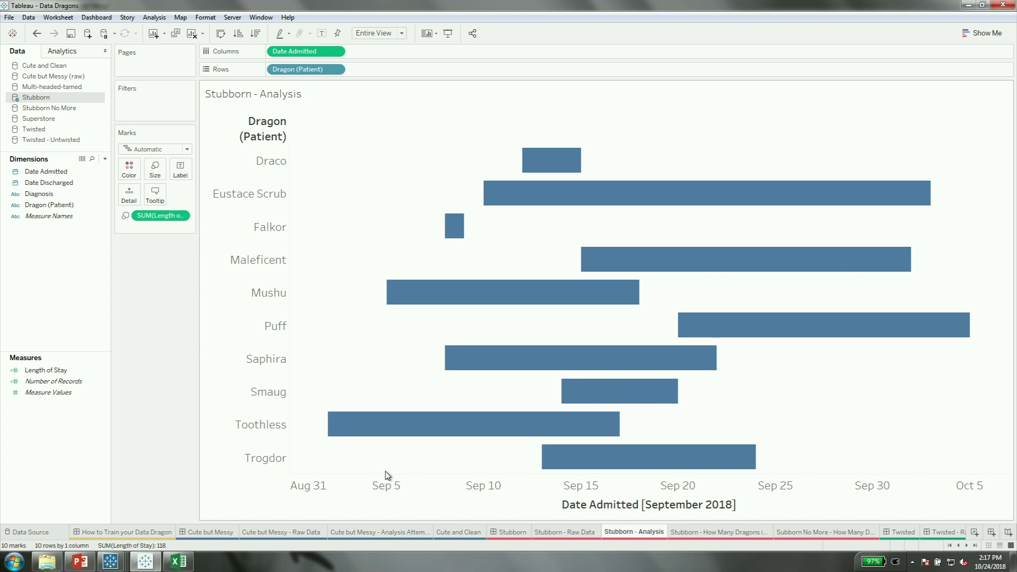
{"action": "left_click_drag", "start_coordinate": [386, 471], "coordinate": [389, 154]}
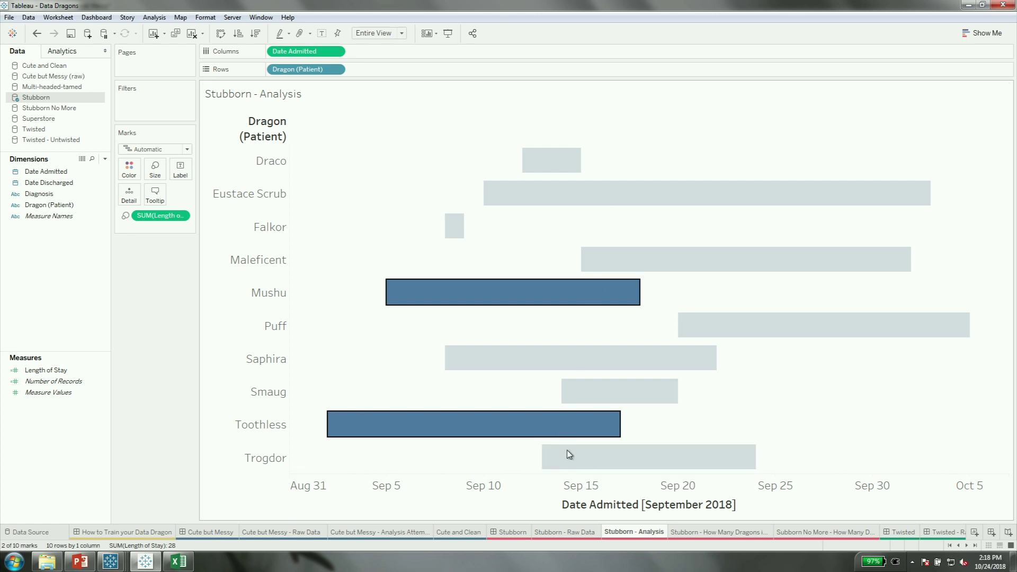
{"action": "left_click_drag", "start_coordinate": [601, 151], "coordinate": [588, 476]}
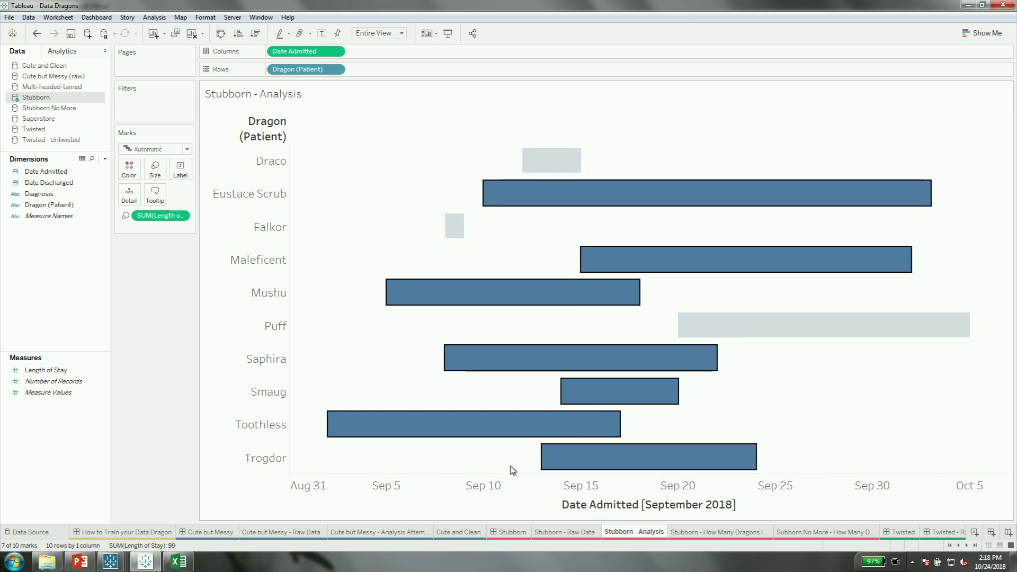
{"action": "left_click", "coordinate": [372, 356]}
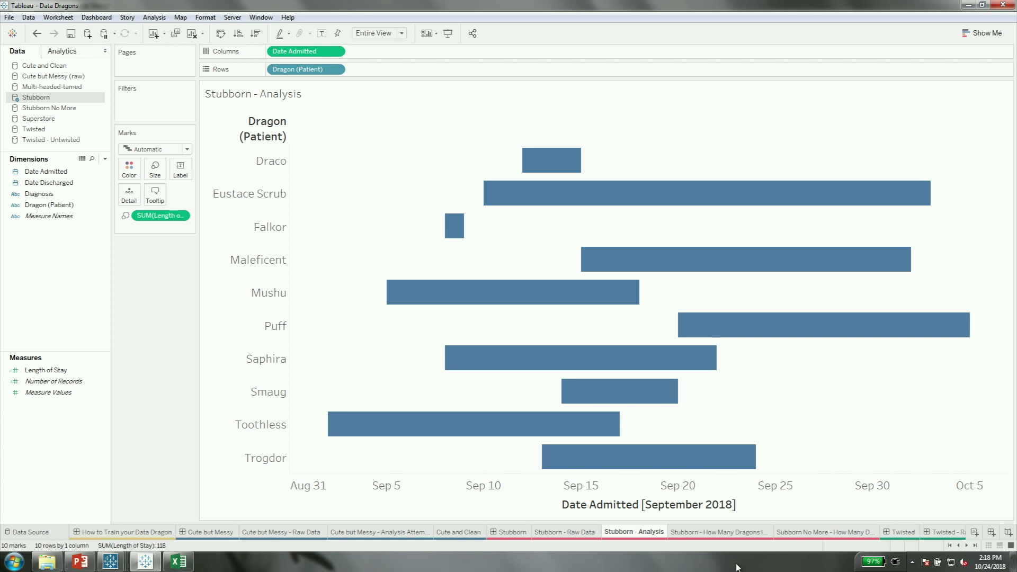
On the worksheet about how many stubborn dragons are in the hospital, plot the sum of Number of Records as bars against continuous Date Admitted
{"action": "left_click", "coordinate": [740, 533]}
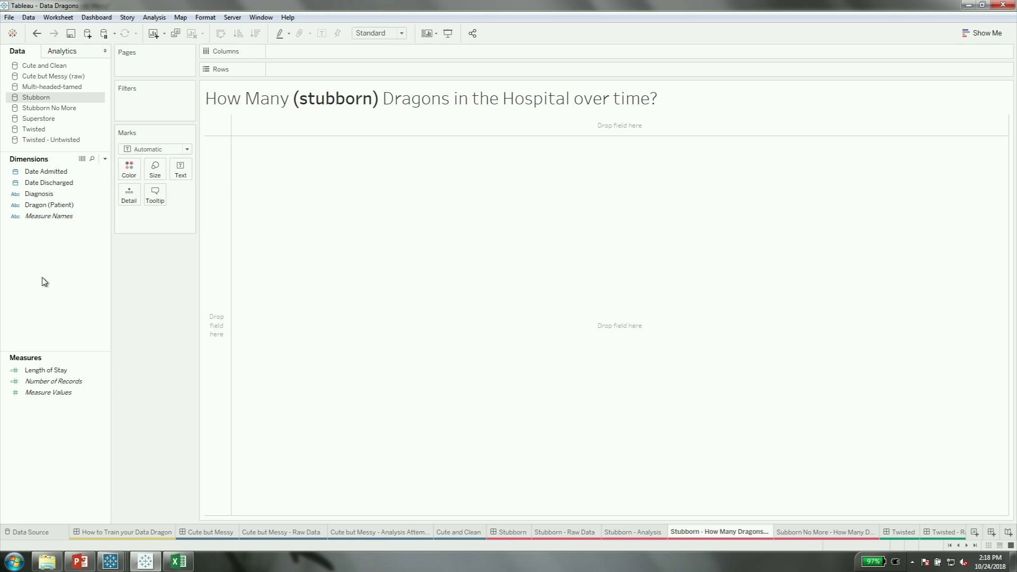
{"action": "left_click", "coordinate": [48, 183]}
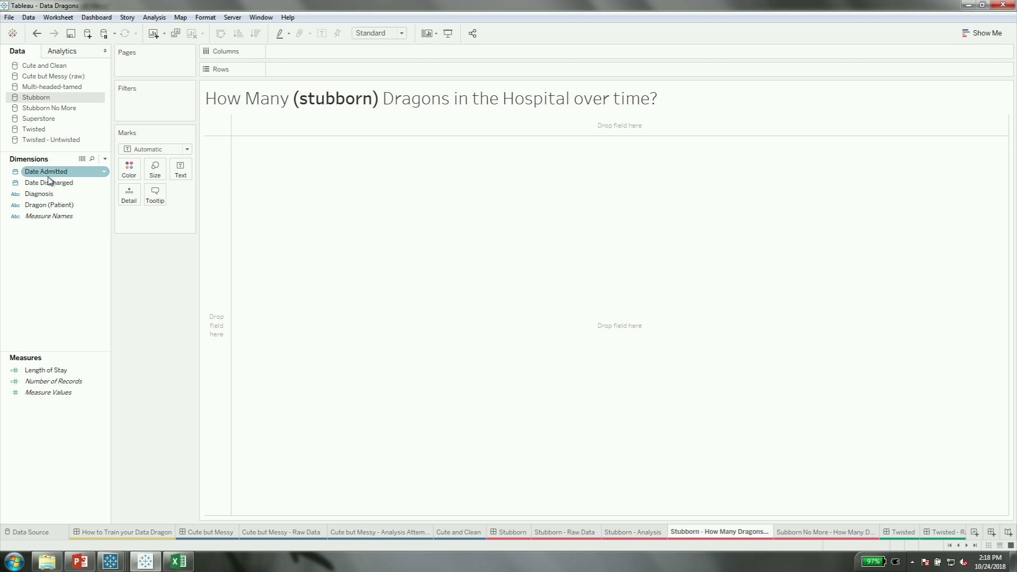
{"action": "left_click_drag", "start_coordinate": [48, 182], "coordinate": [307, 52]}
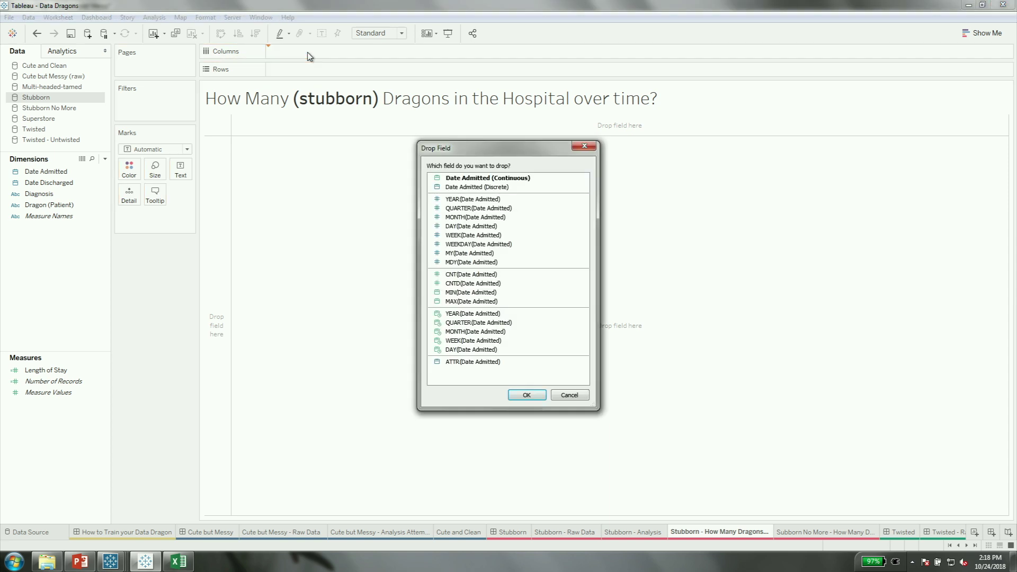
{"action": "double_click", "coordinate": [467, 181]}
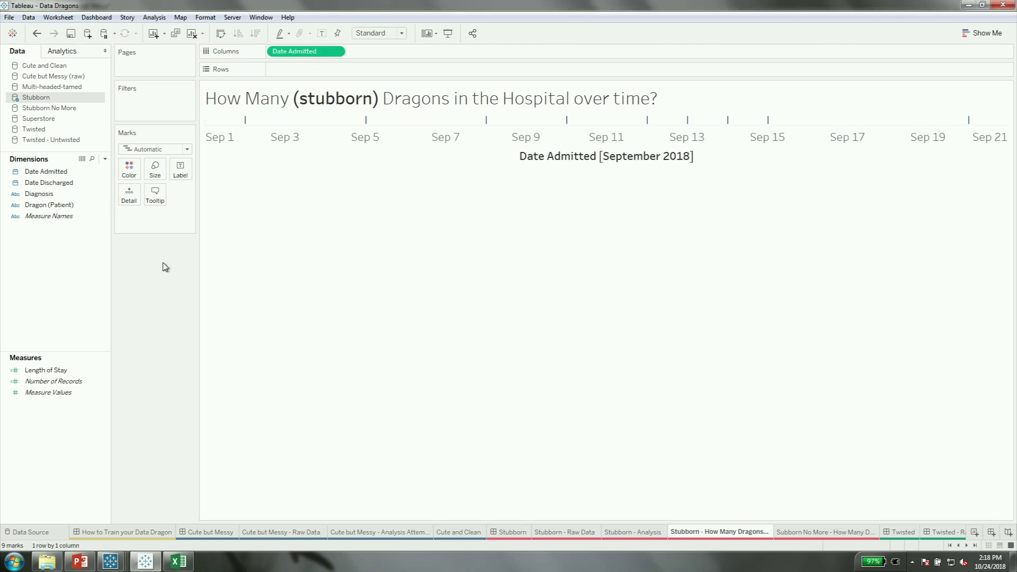
{"action": "left_click_drag", "start_coordinate": [58, 381], "coordinate": [387, 69]}
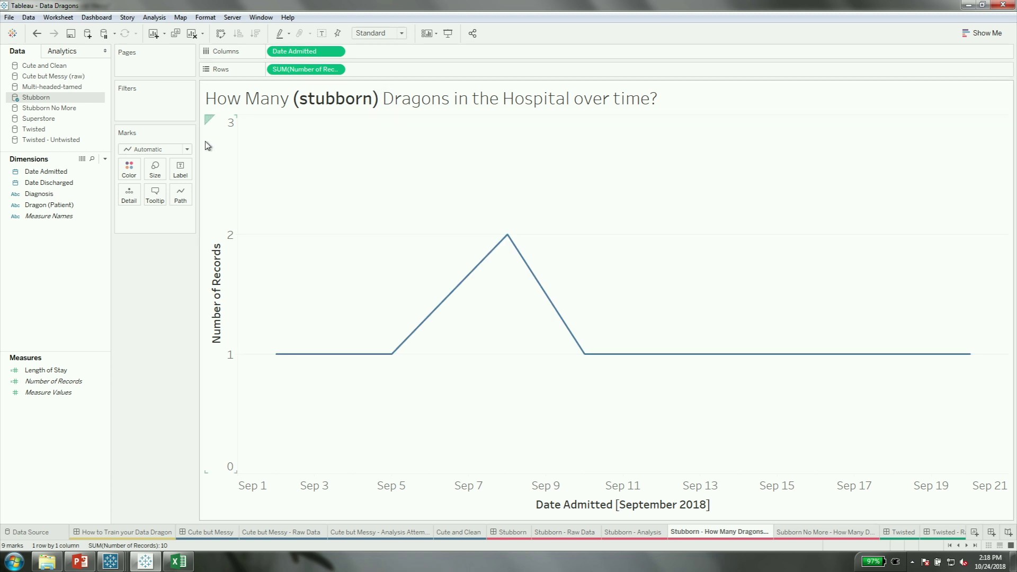
{"action": "left_click", "coordinate": [185, 149]}
{"action": "left_click", "coordinate": [139, 171]}
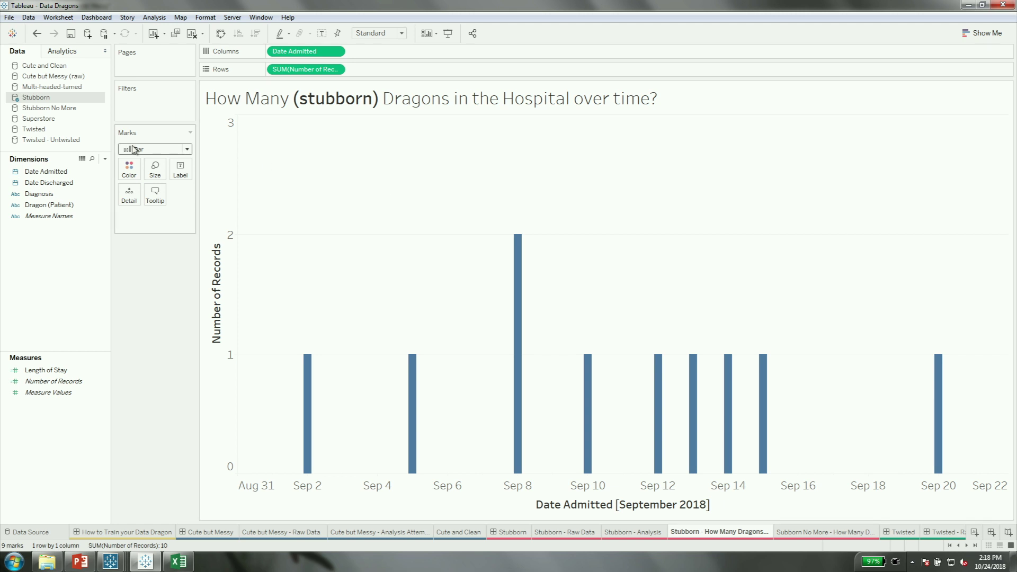
{"action": "left_click", "coordinate": [52, 183]}
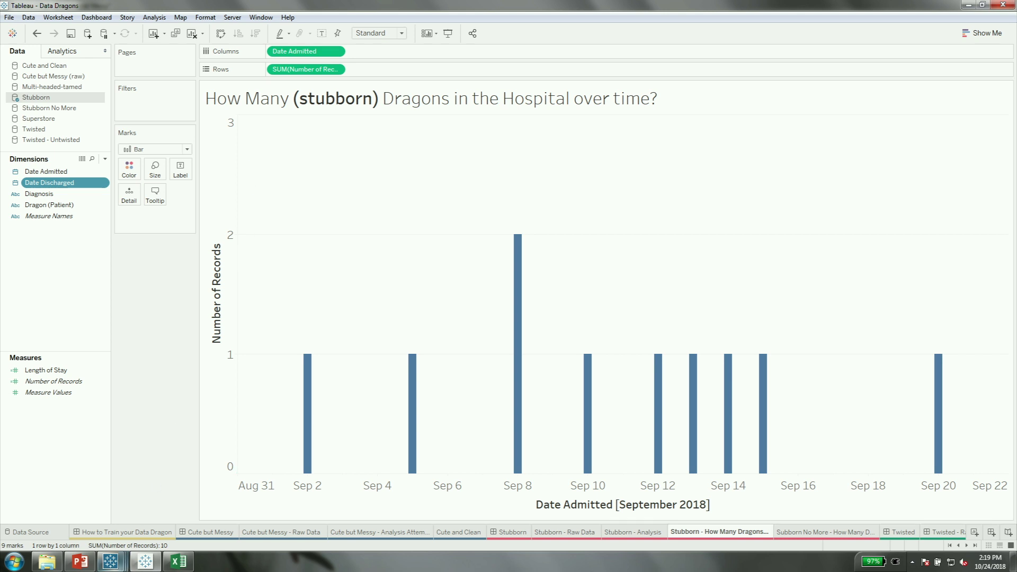
Switch to the 02 Stubborn flow in Tableau Prep and add a cleaning step after the Dragons in Hospital input
{"action": "mouse_move", "coordinate": [110, 561]}
{"action": "left_click", "coordinate": [181, 504]}
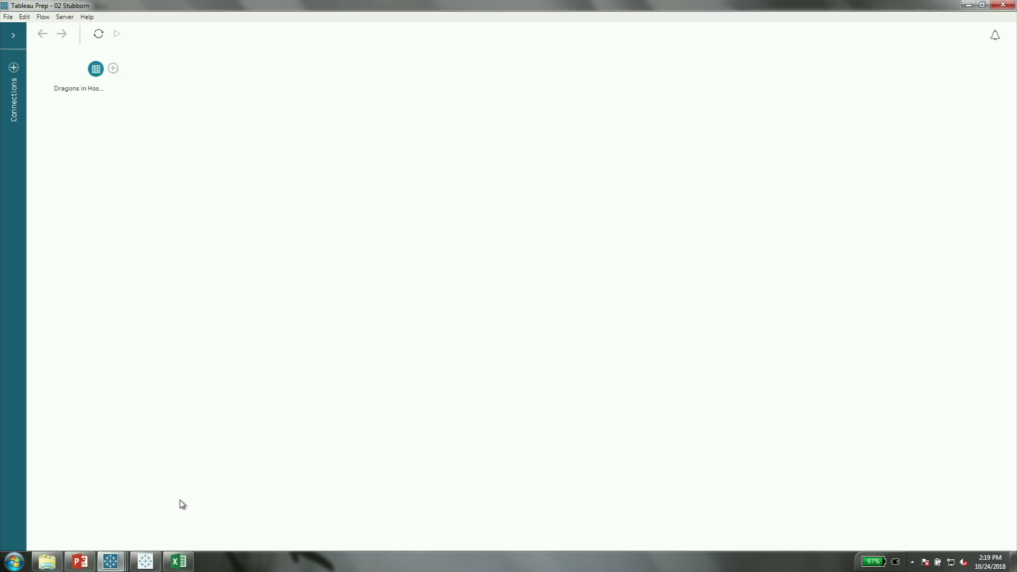
{"action": "left_click", "coordinate": [113, 69]}
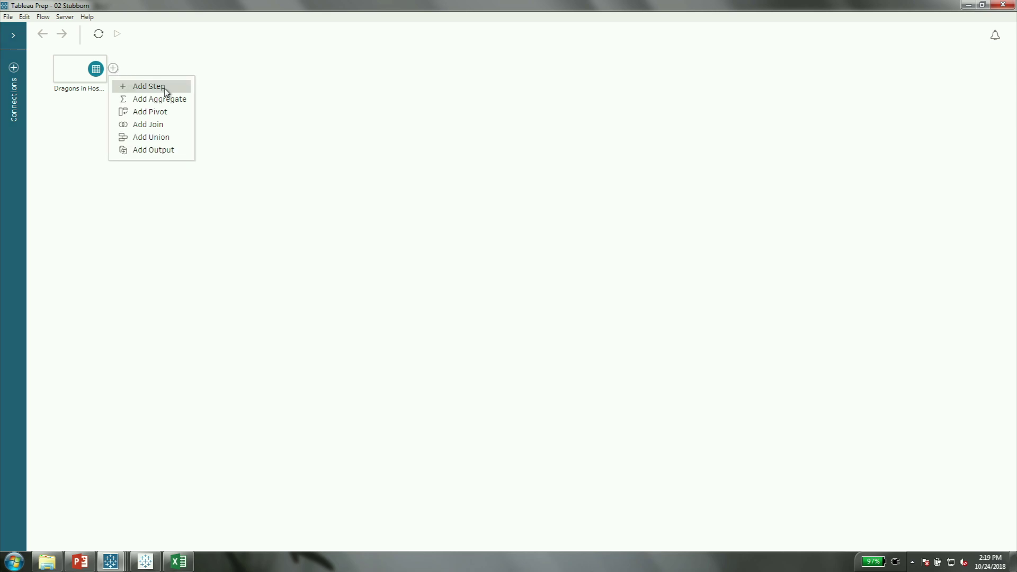
{"action": "left_click", "coordinate": [149, 86]}
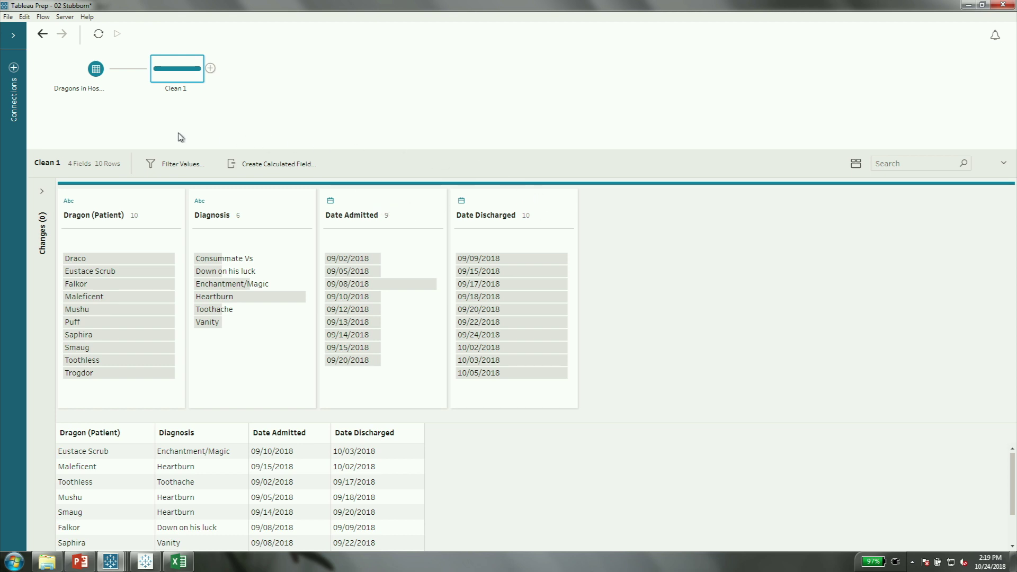
Bring the Calendar table from the Stubborn.xlsx connection into the flow and add a cleaning step after it
{"action": "left_click", "coordinate": [13, 39]}
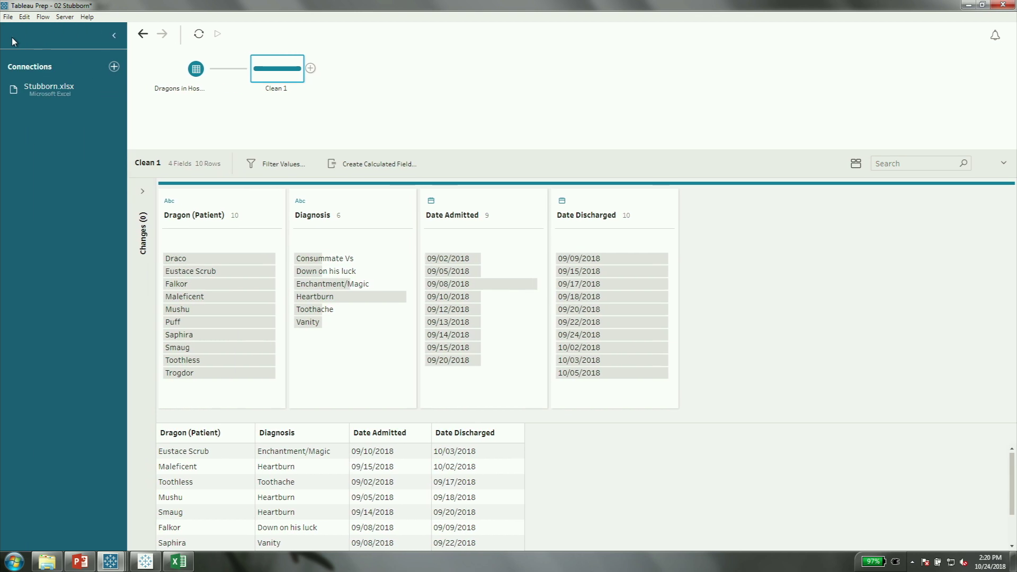
{"action": "left_click", "coordinate": [55, 94]}
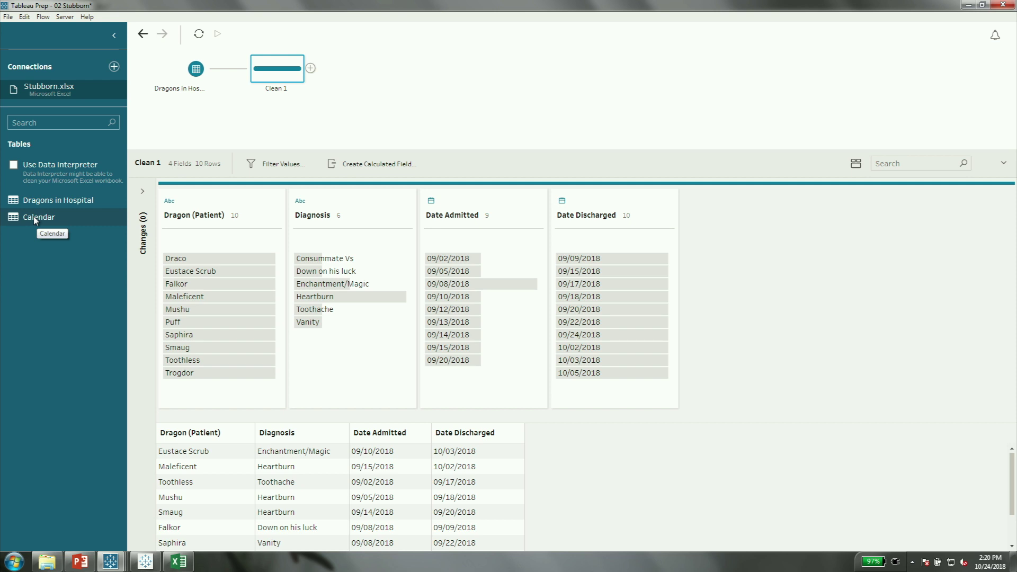
{"action": "left_click_drag", "start_coordinate": [26, 221], "coordinate": [204, 131]}
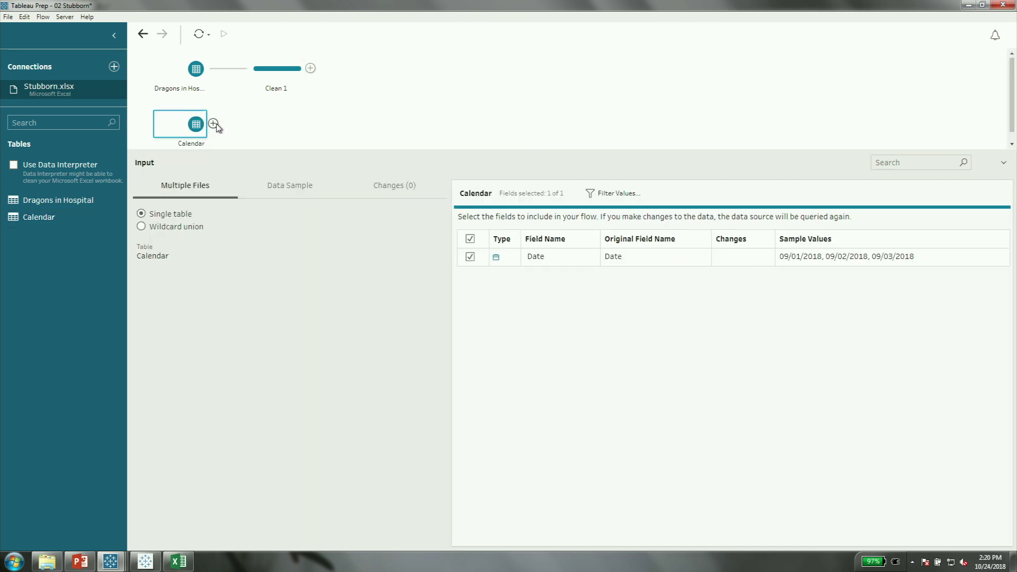
{"action": "left_click", "coordinate": [213, 124]}
{"action": "left_click", "coordinate": [241, 140]}
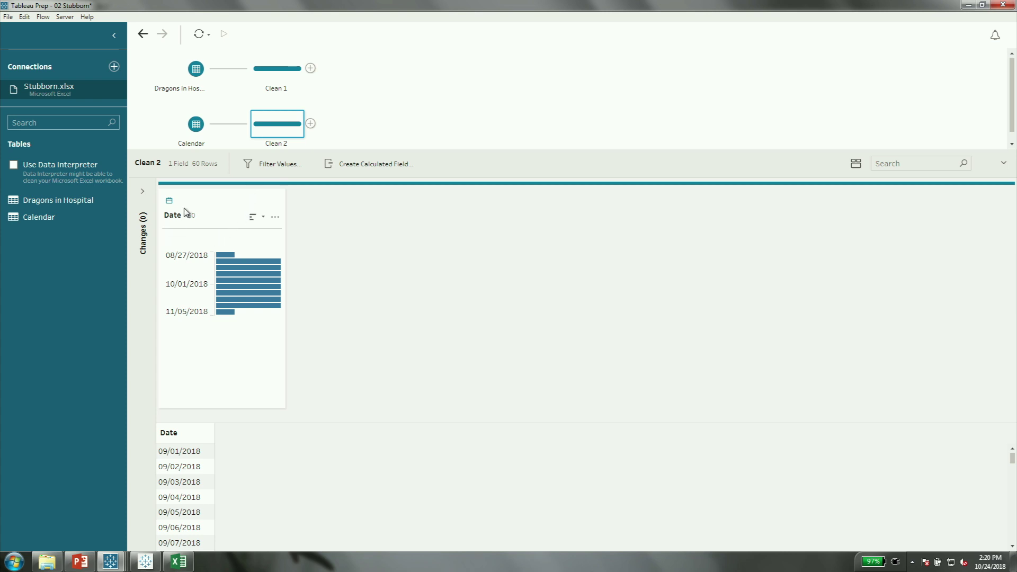
Set the calendar's Date field to the Detail view state and examine its range of individual dates
{"action": "mouse_move", "coordinate": [232, 286]}
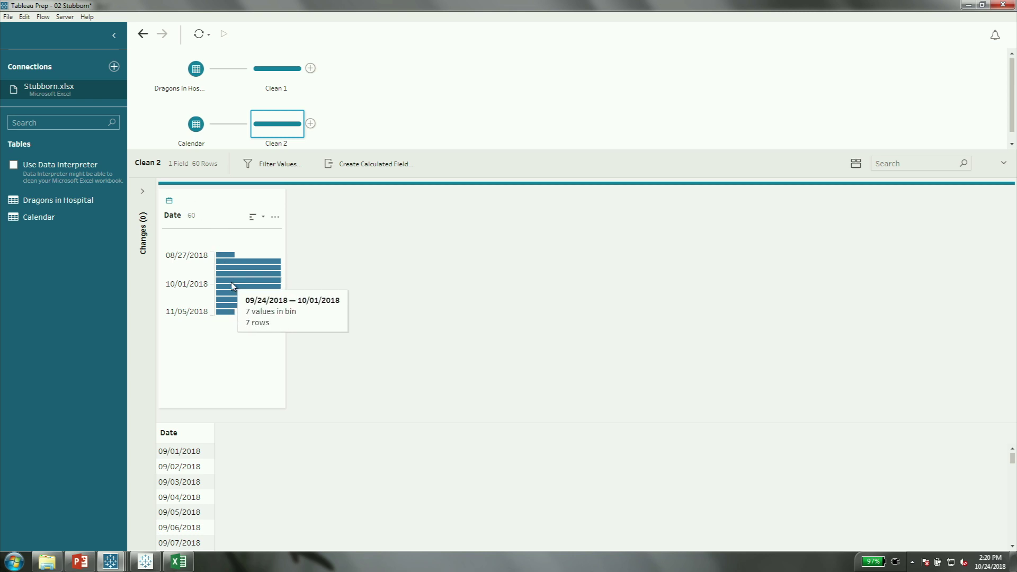
{"action": "right_click", "coordinate": [190, 202]}
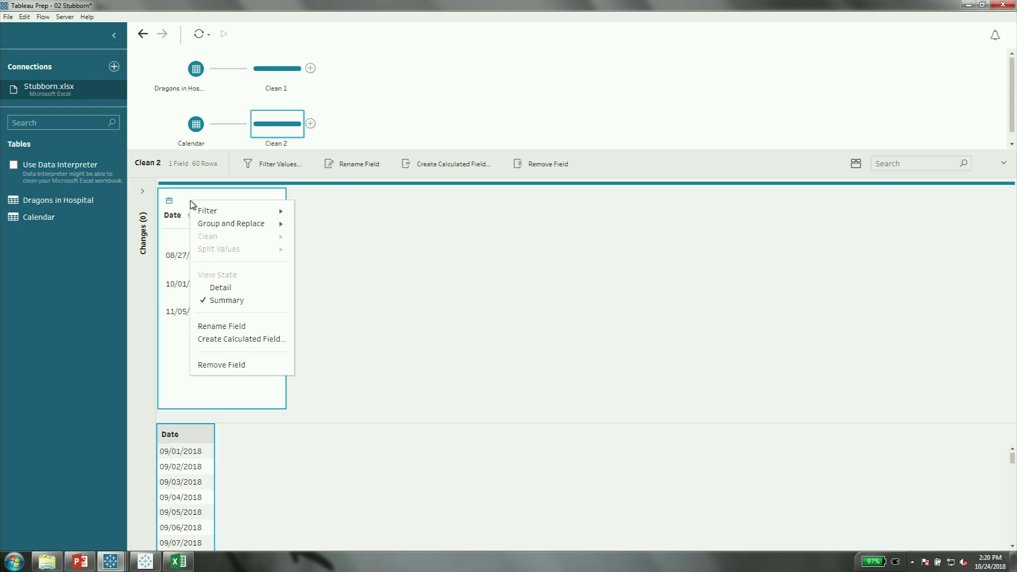
{"action": "left_click", "coordinate": [230, 287]}
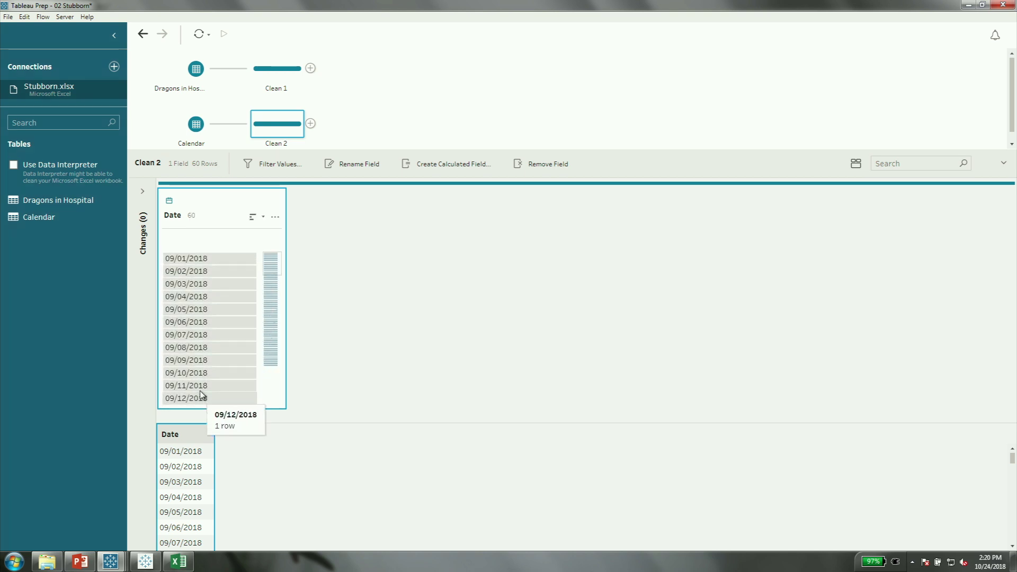
{"action": "left_click", "coordinate": [201, 258]}
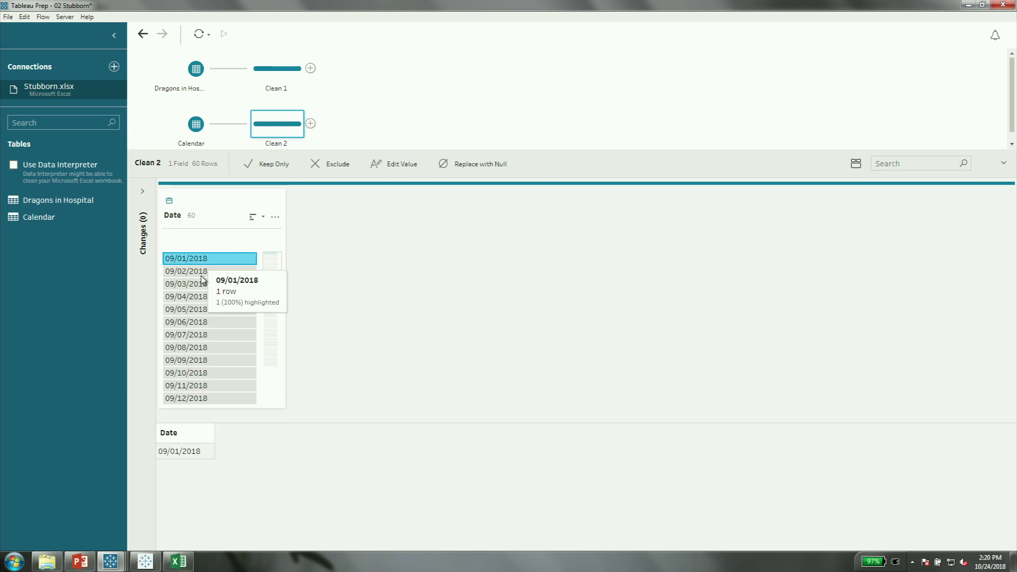
{"action": "scroll", "coordinate": [200, 350], "scroll_direction": "down", "scroll_amount": 10}
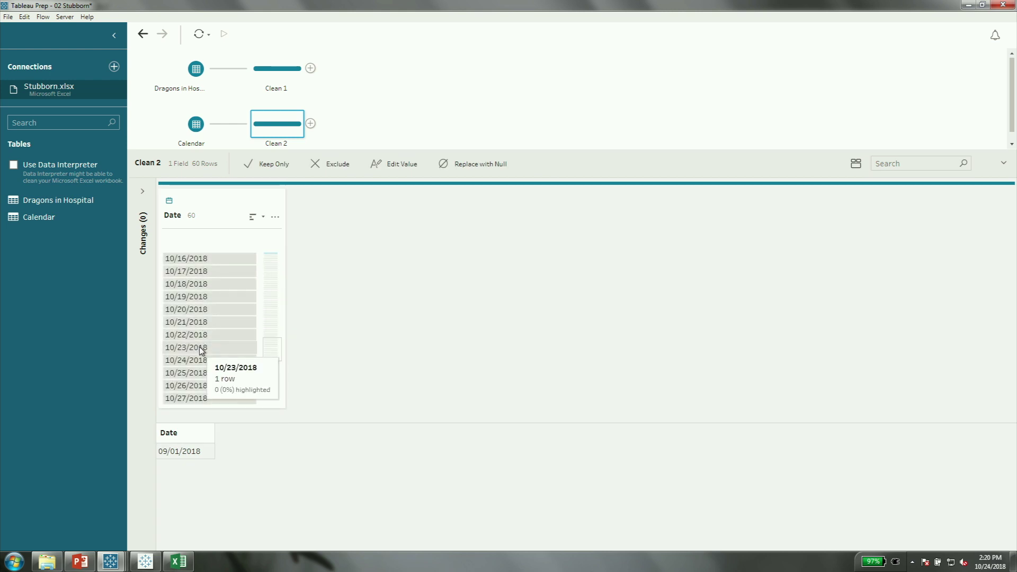
{"action": "scroll", "coordinate": [199, 349], "scroll_direction": "up", "scroll_amount": 10}
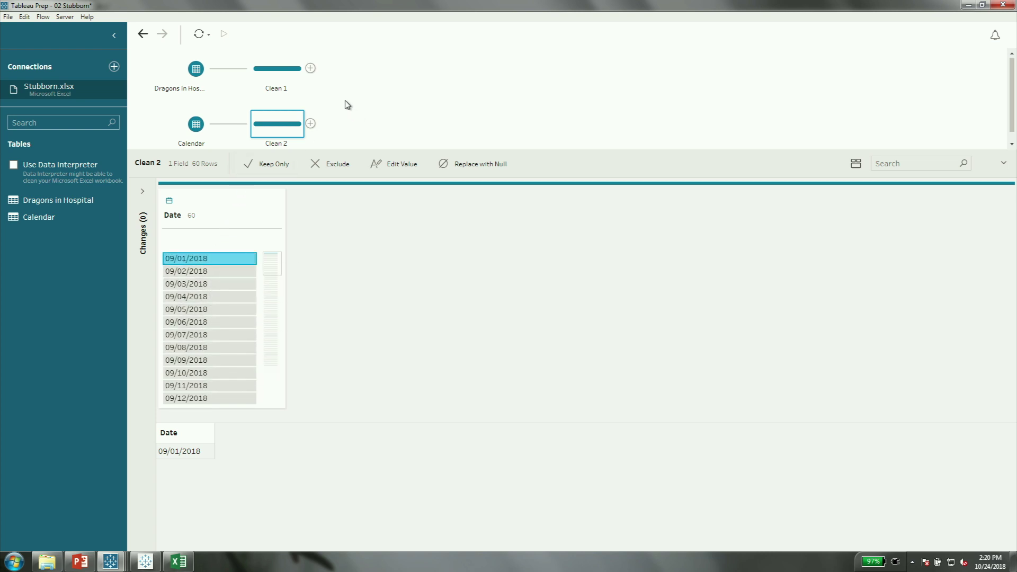
Join Clean 1 with Clean 2 and set the first join clause to Date >= Date Admitted
{"action": "left_click", "coordinate": [292, 74]}
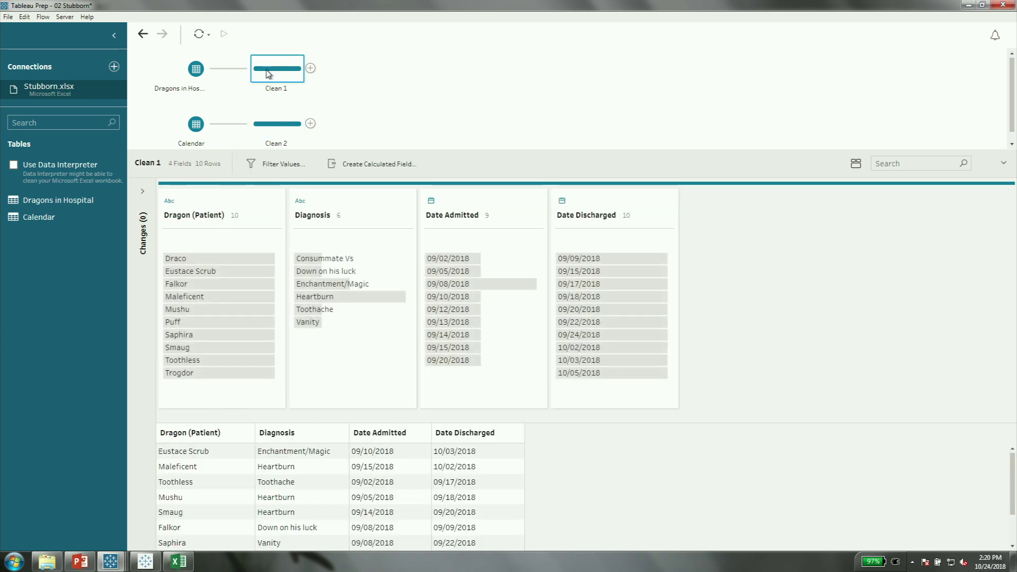
{"action": "left_click_drag", "start_coordinate": [322, 44], "coordinate": [321, 133]}
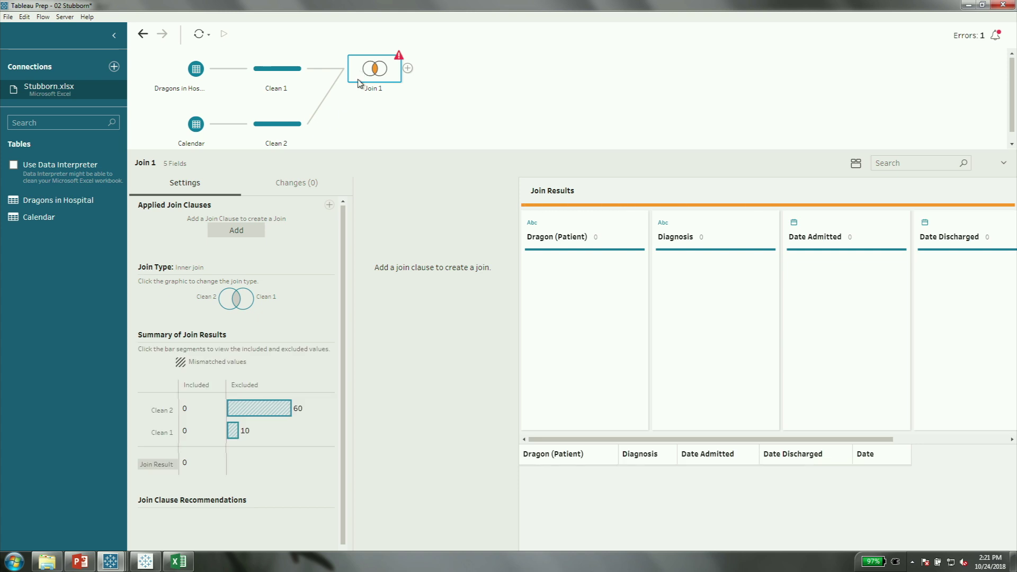
{"action": "left_click", "coordinate": [226, 234]}
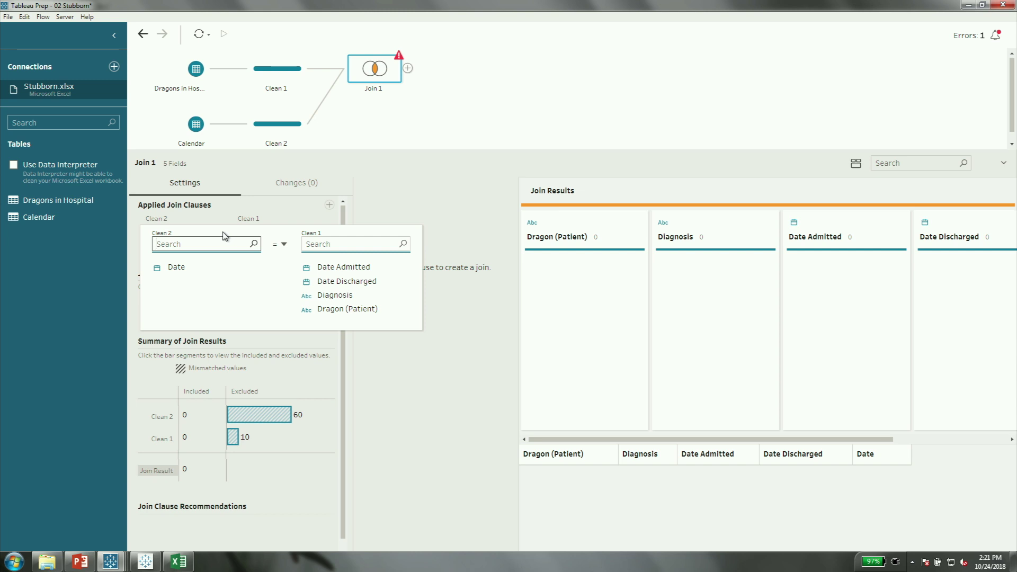
{"action": "left_click", "coordinate": [176, 268]}
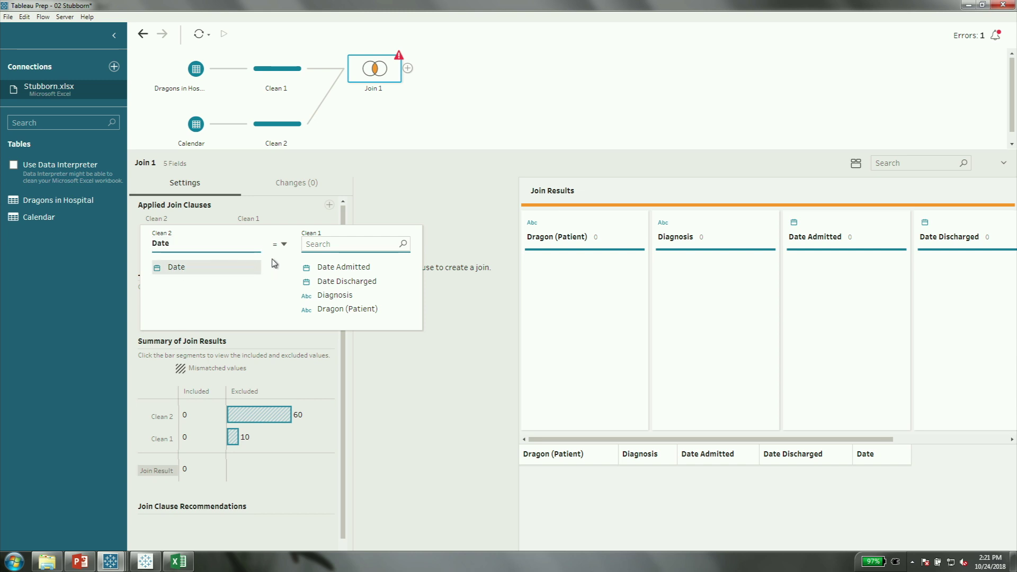
{"action": "left_click", "coordinate": [283, 246]}
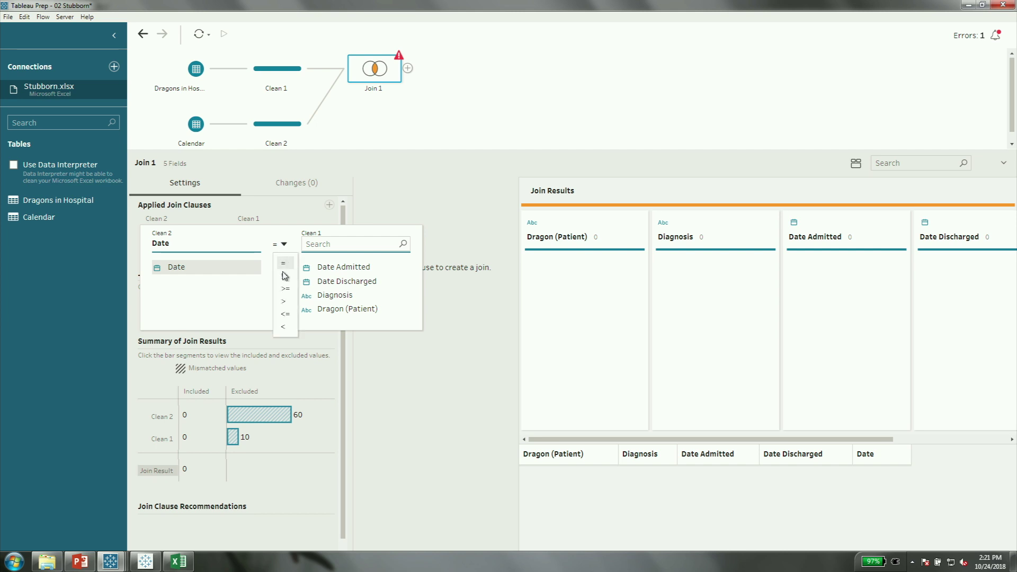
{"action": "left_click", "coordinate": [286, 293]}
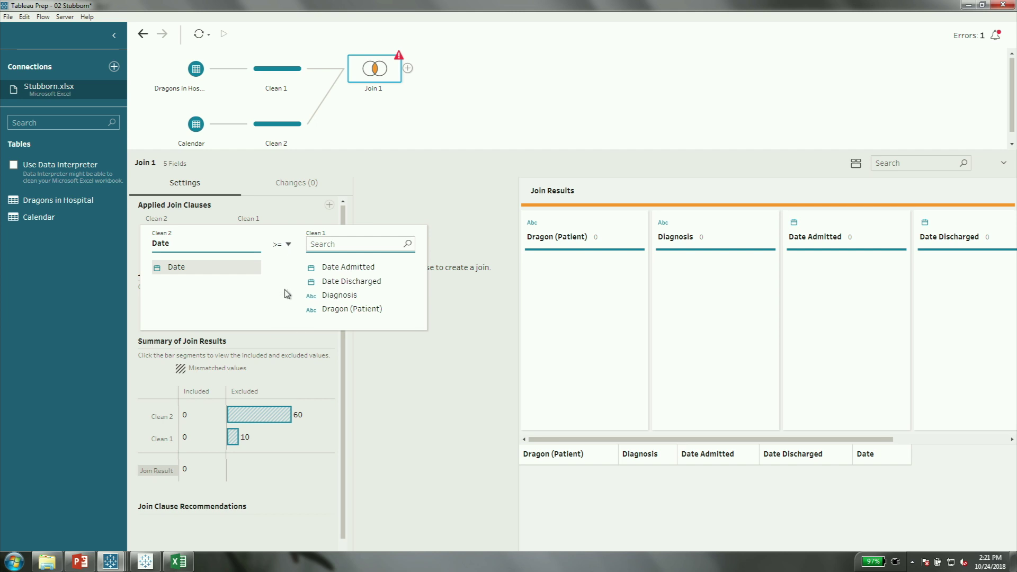
{"action": "left_click", "coordinate": [340, 271]}
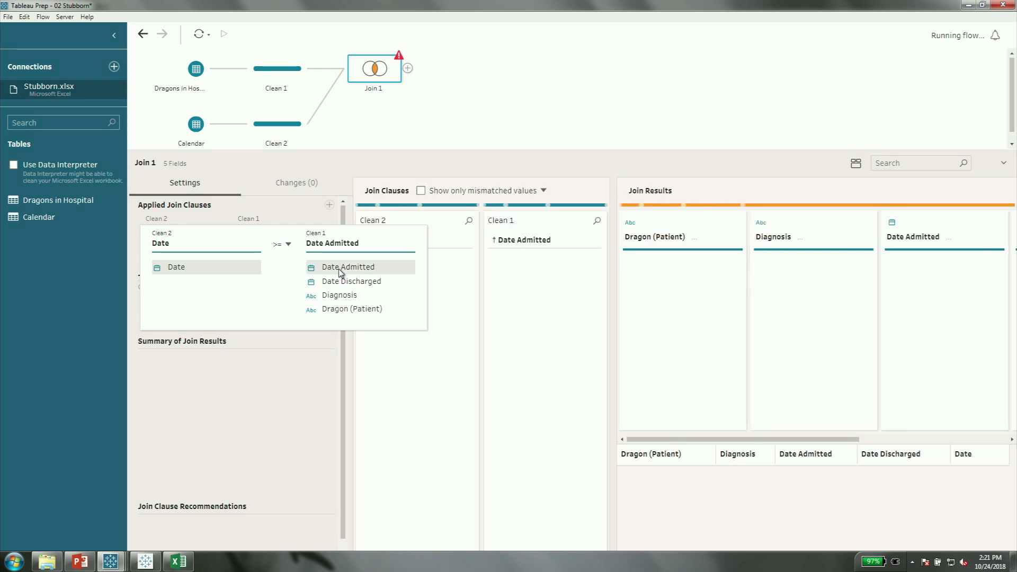
Add a second join clause, Date < Date Discharged, to Join 1
{"action": "left_click", "coordinate": [330, 206]}
{"action": "left_click", "coordinate": [330, 205]}
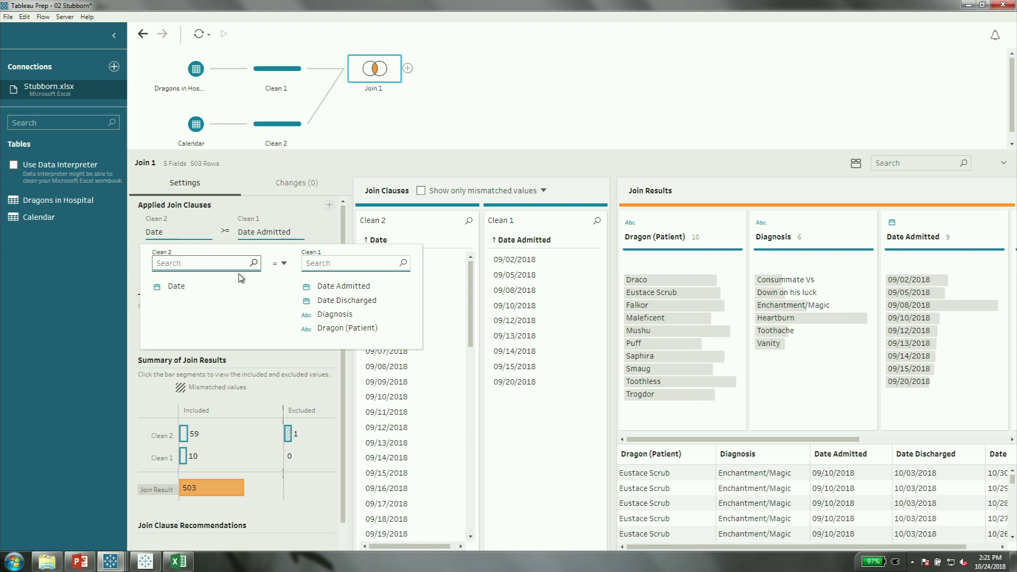
{"action": "left_click", "coordinate": [200, 289]}
{"action": "left_click", "coordinate": [283, 264]}
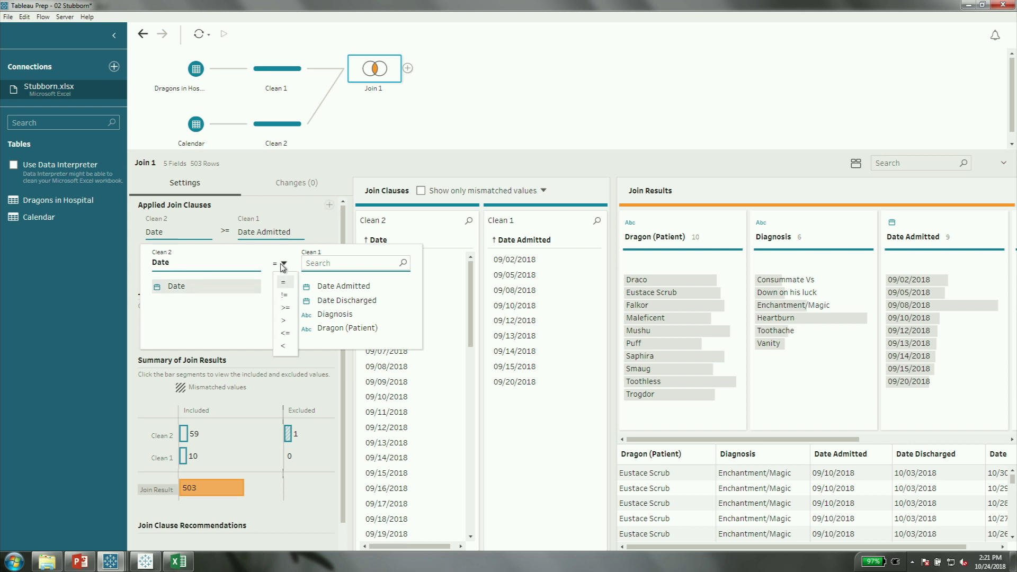
{"action": "left_click", "coordinate": [290, 348]}
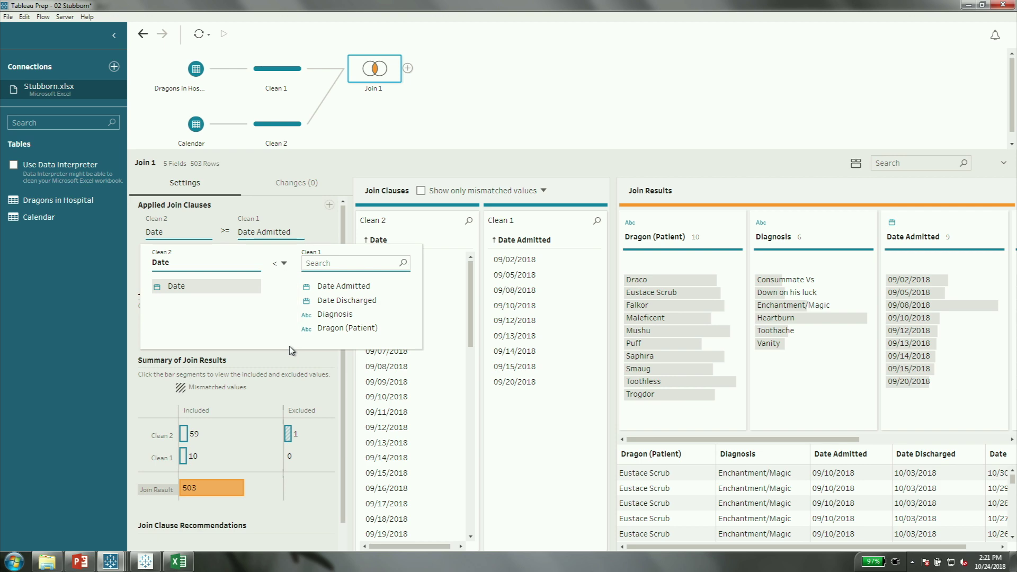
{"action": "left_click", "coordinate": [343, 301]}
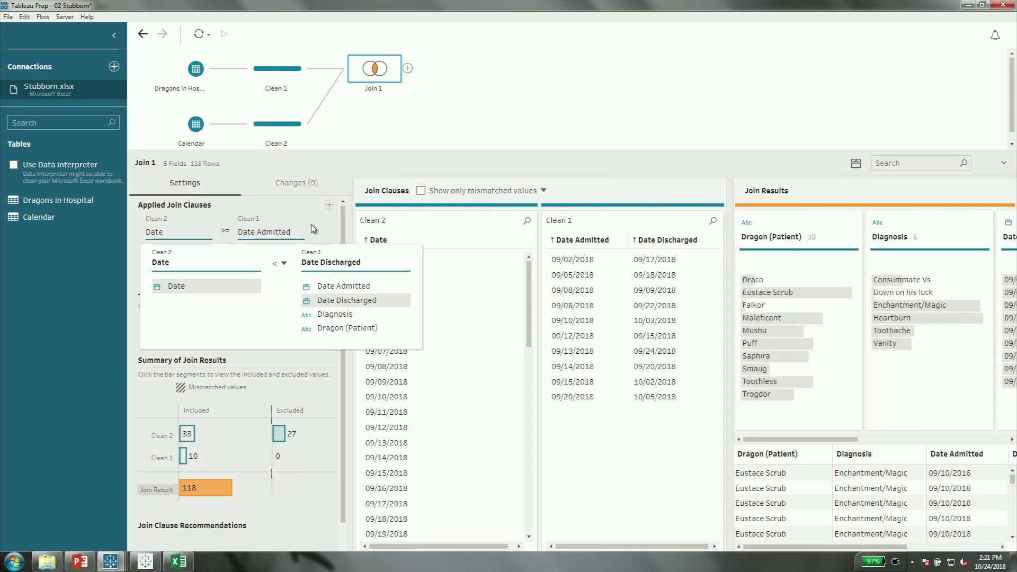
{"action": "left_click", "coordinate": [337, 227]}
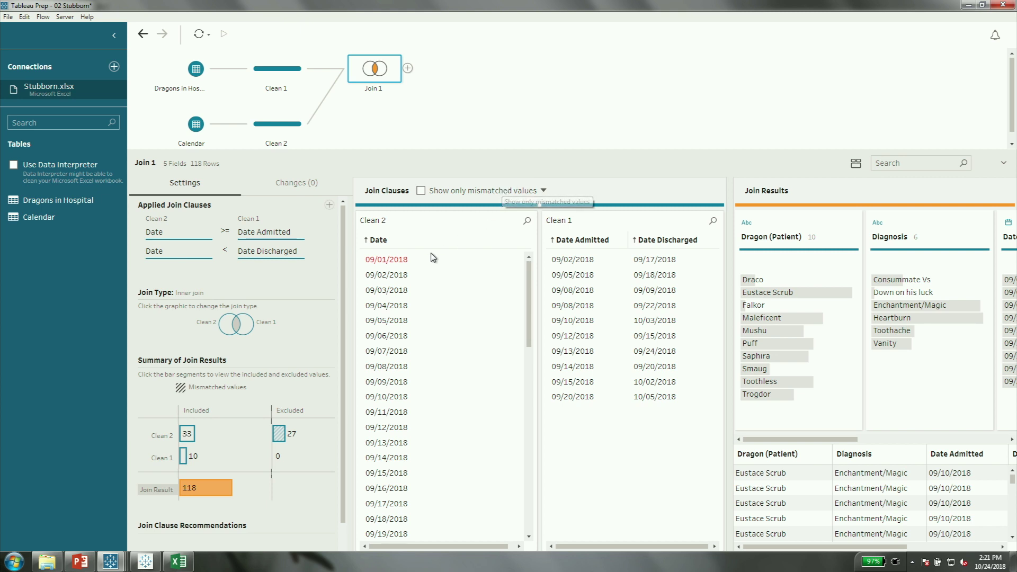
Examine the mismatched calendar dates in the join clauses and the included rows in the join summary
{"action": "left_click", "coordinate": [398, 262]}
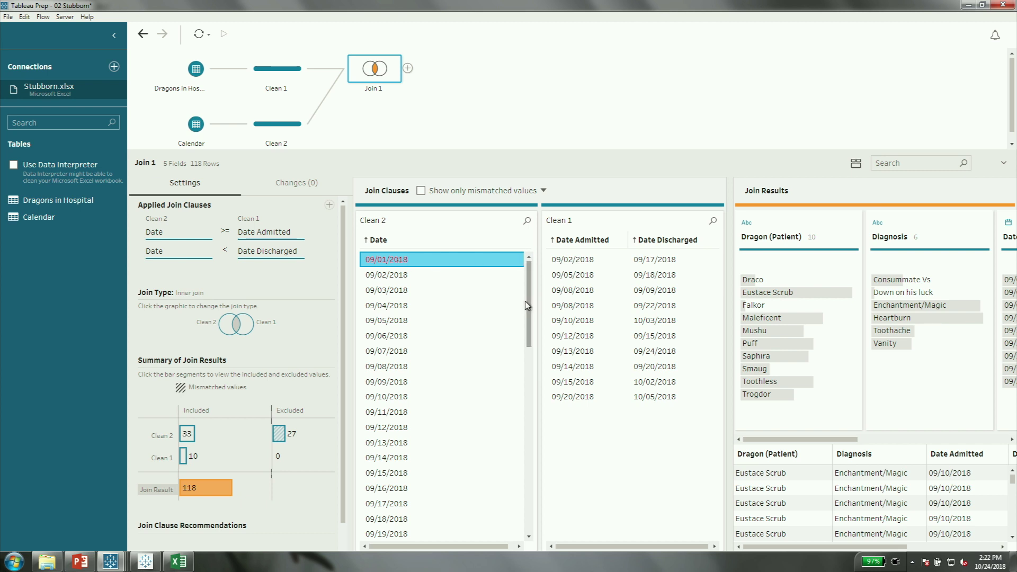
{"action": "left_click_drag", "start_coordinate": [529, 300], "coordinate": [532, 430]}
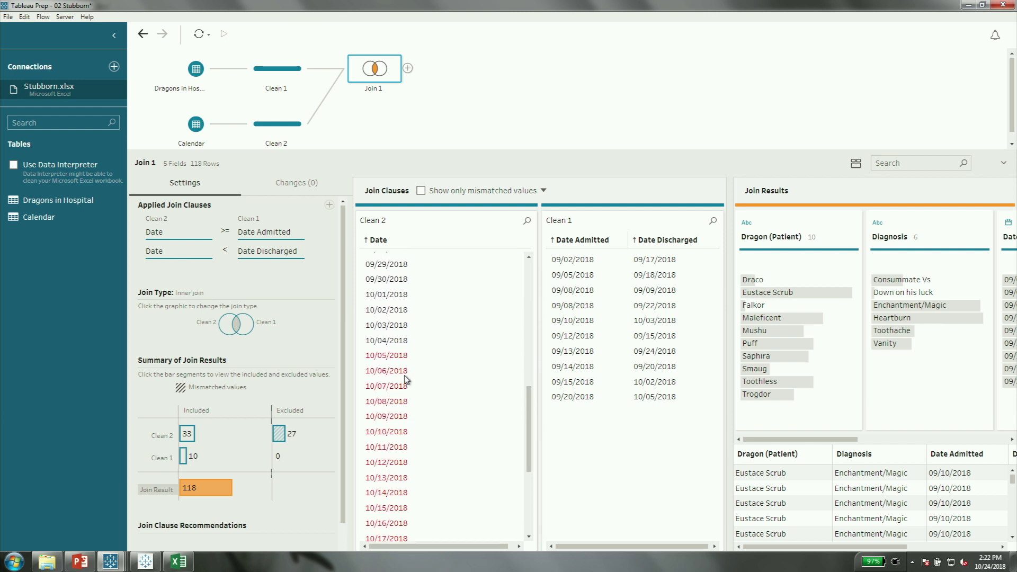
{"action": "scroll", "coordinate": [401, 413], "scroll_direction": "down", "scroll_amount": 4}
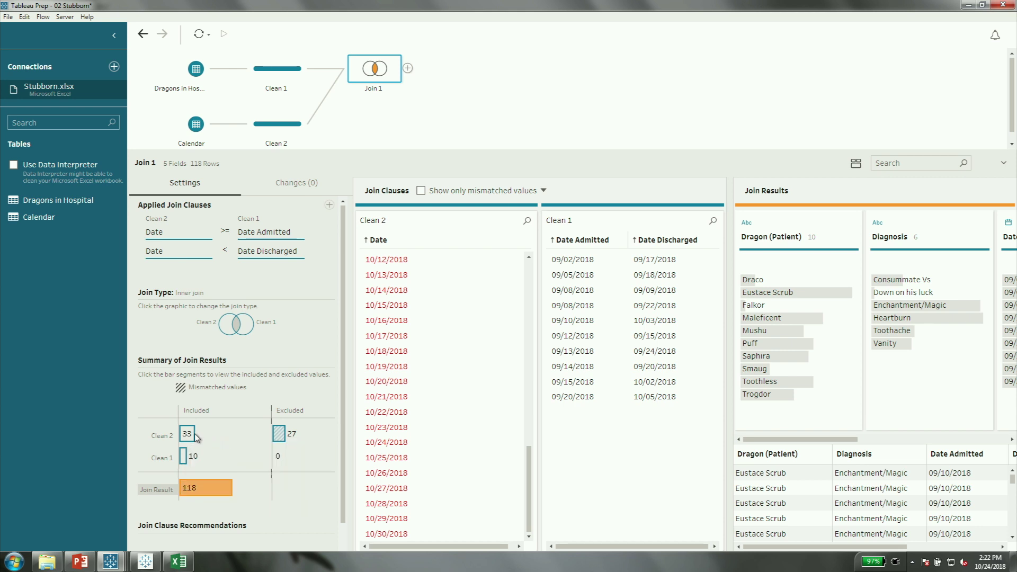
{"action": "mouse_move", "coordinate": [195, 438]}
Add a cleaning step after Join 1 and highlight Eustace Scrub to examine the matching dates
{"action": "left_click", "coordinate": [407, 68]}
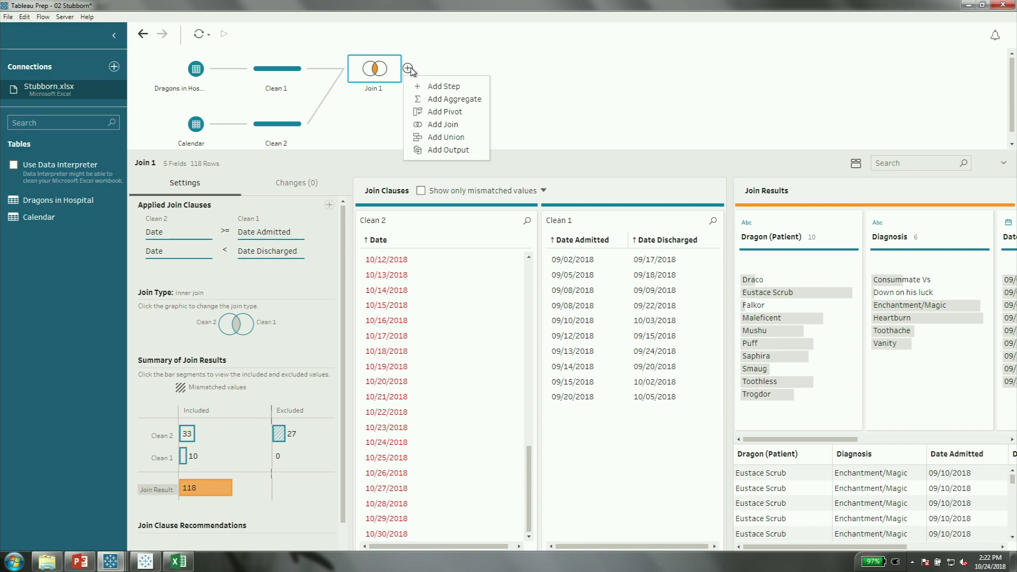
{"action": "left_click", "coordinate": [451, 87]}
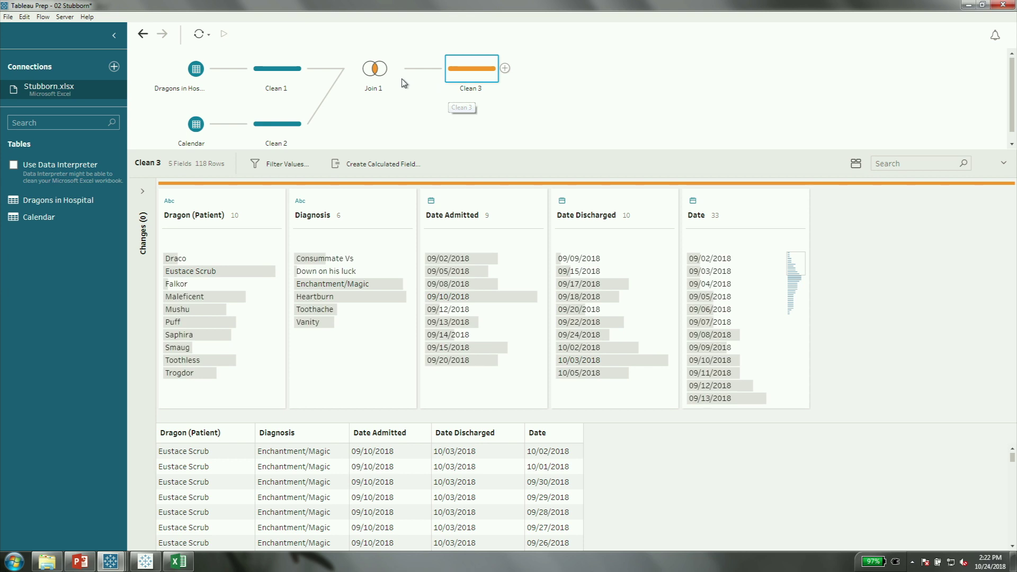
{"action": "left_click", "coordinate": [230, 271]}
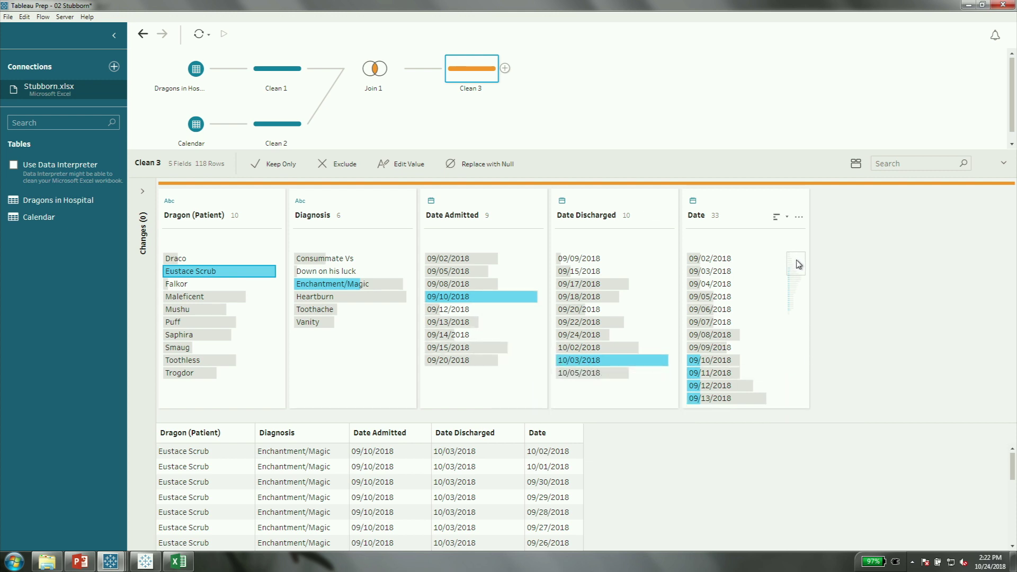
{"action": "scroll", "coordinate": [798, 264], "scroll_direction": "down", "scroll_amount": 1}
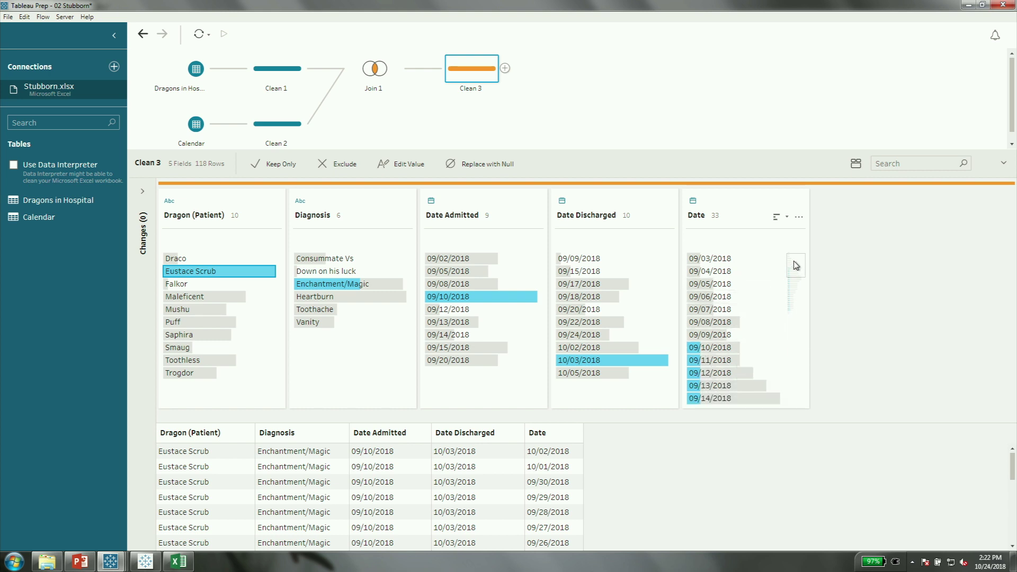
{"action": "left_click_drag", "start_coordinate": [802, 266], "coordinate": [805, 310]}
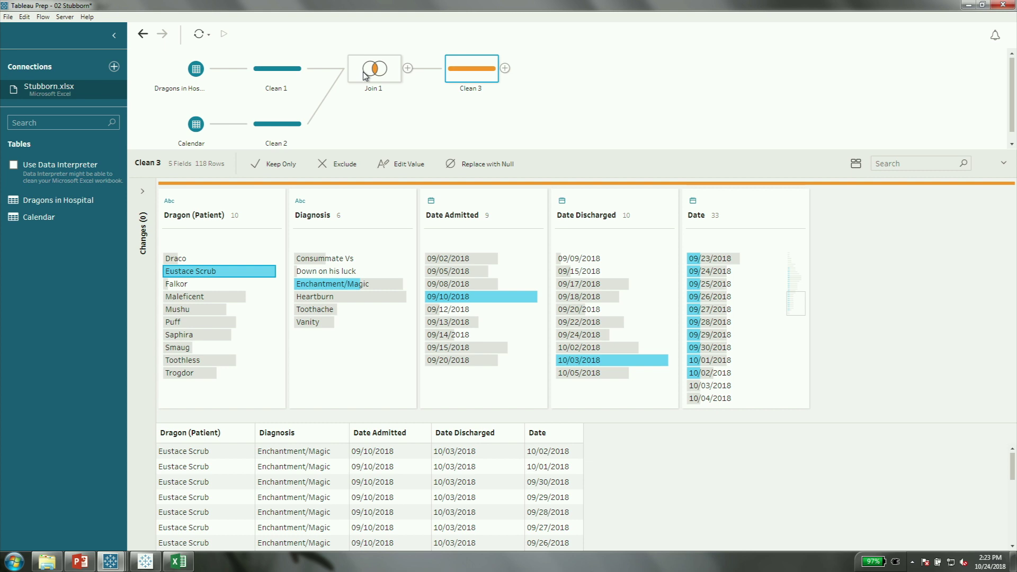
Highlight Falkor in Clean 3 and examine the patient's admission, discharge and matching calendar dates
{"action": "left_click", "coordinate": [173, 286]}
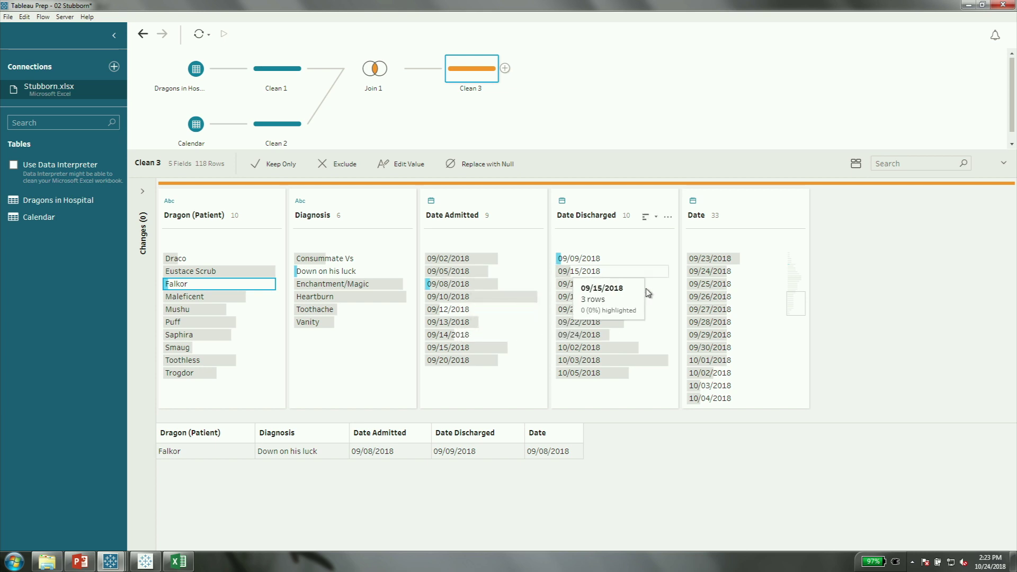
{"action": "left_click_drag", "start_coordinate": [803, 314], "coordinate": [799, 281]}
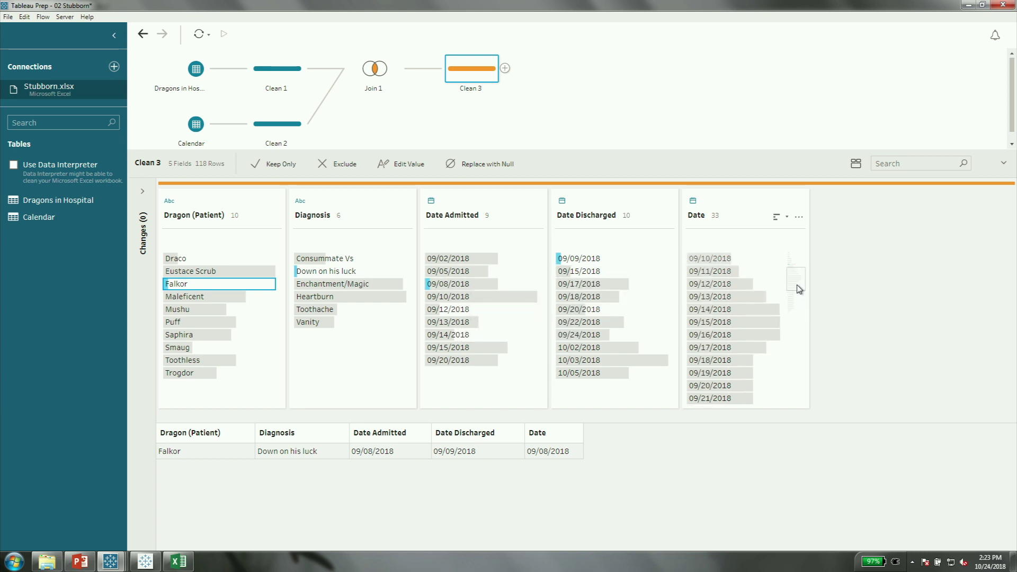
Add an output after Clean 3 that saves as CSV to the Data folder, replacing Stubborn No More.csv
{"action": "left_click", "coordinate": [505, 68]}
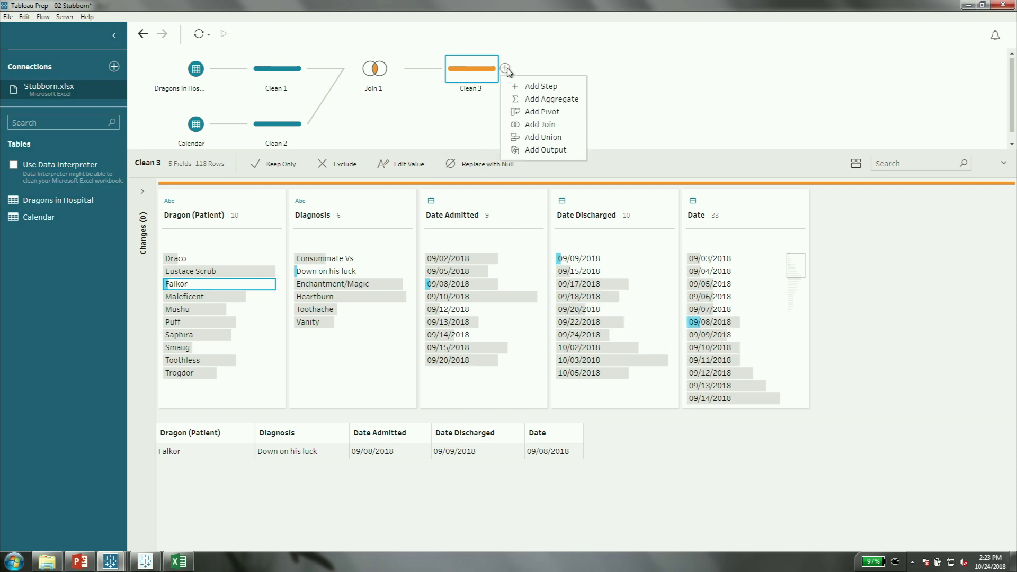
{"action": "left_click", "coordinate": [562, 153]}
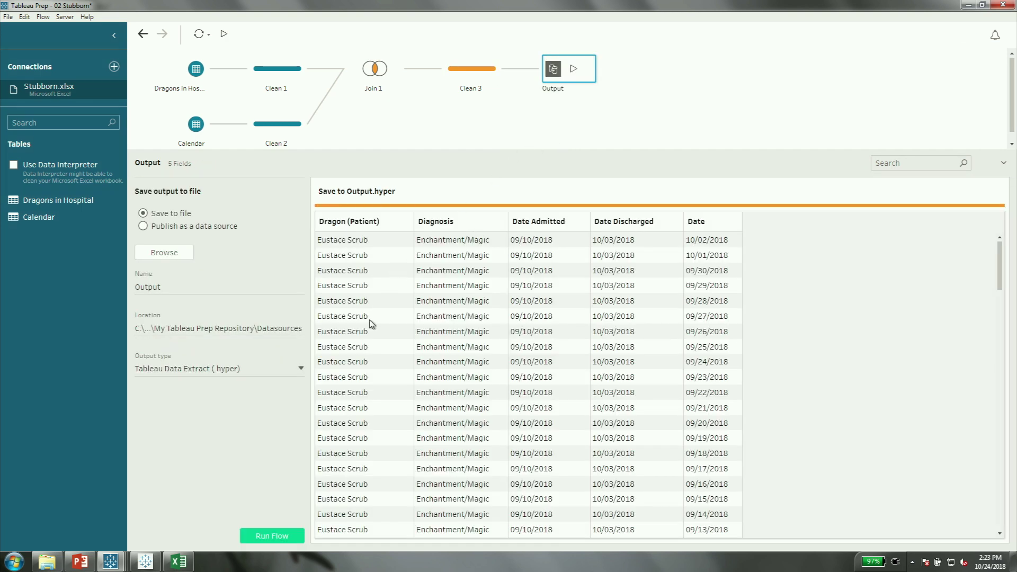
{"action": "left_click", "coordinate": [270, 368]}
{"action": "left_click", "coordinate": [252, 413]}
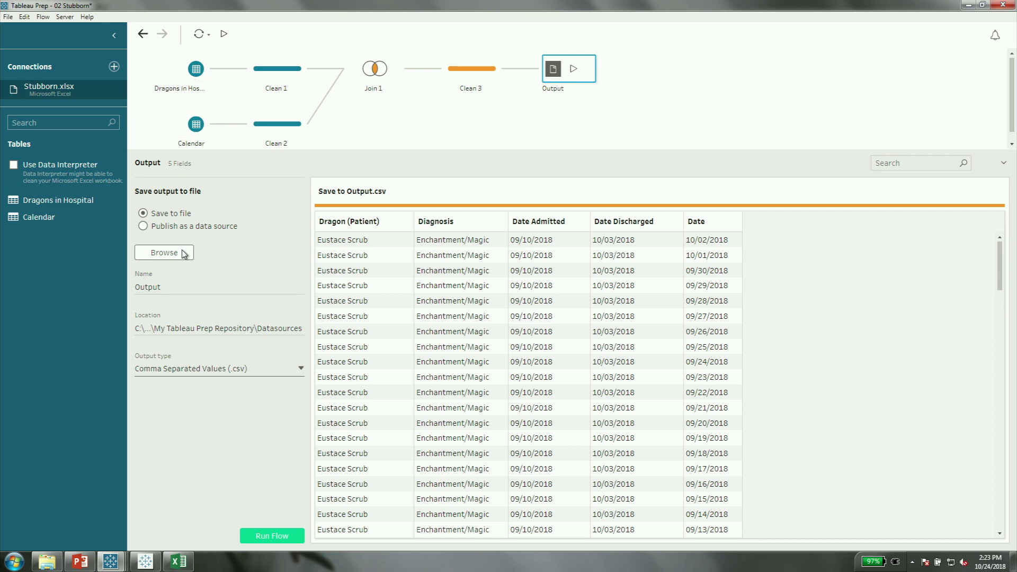
{"action": "left_click", "coordinate": [164, 252]}
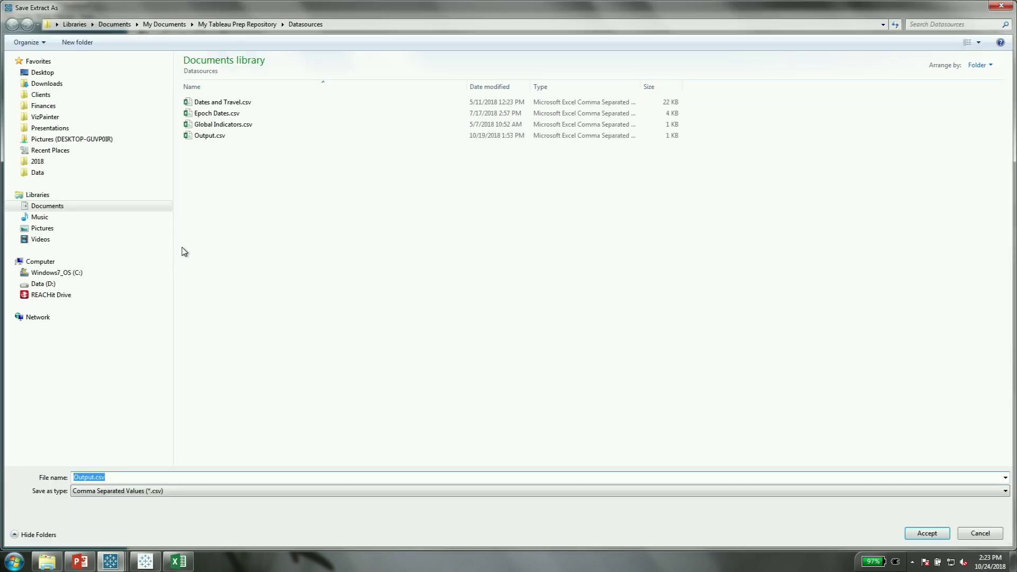
{"action": "left_click", "coordinate": [89, 172]}
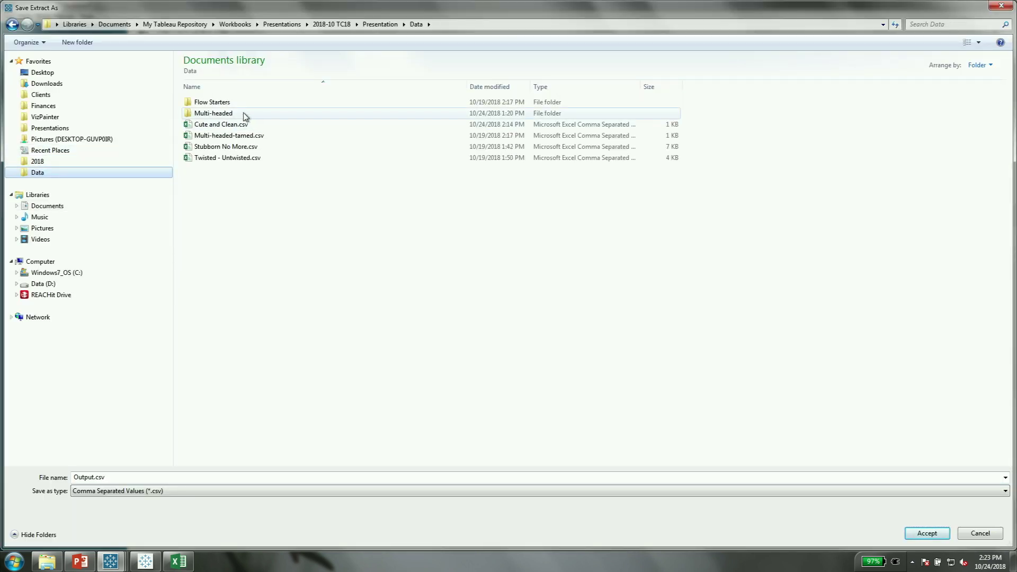
{"action": "double_click", "coordinate": [243, 149]}
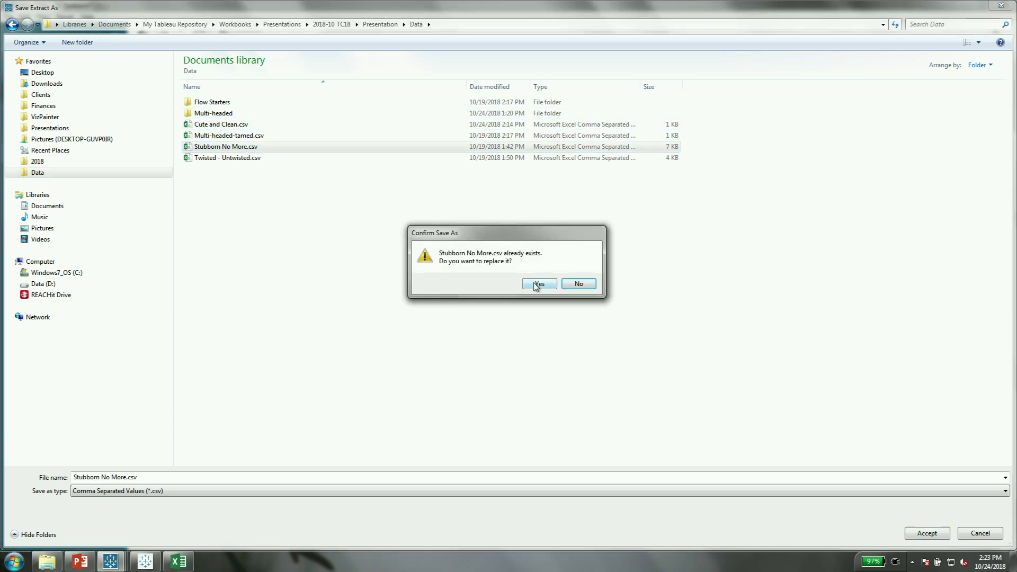
{"action": "left_click", "coordinate": [538, 284]}
Run the flow, replacing the existing Stubborn No More.csv output
{"action": "left_click", "coordinate": [224, 34]}
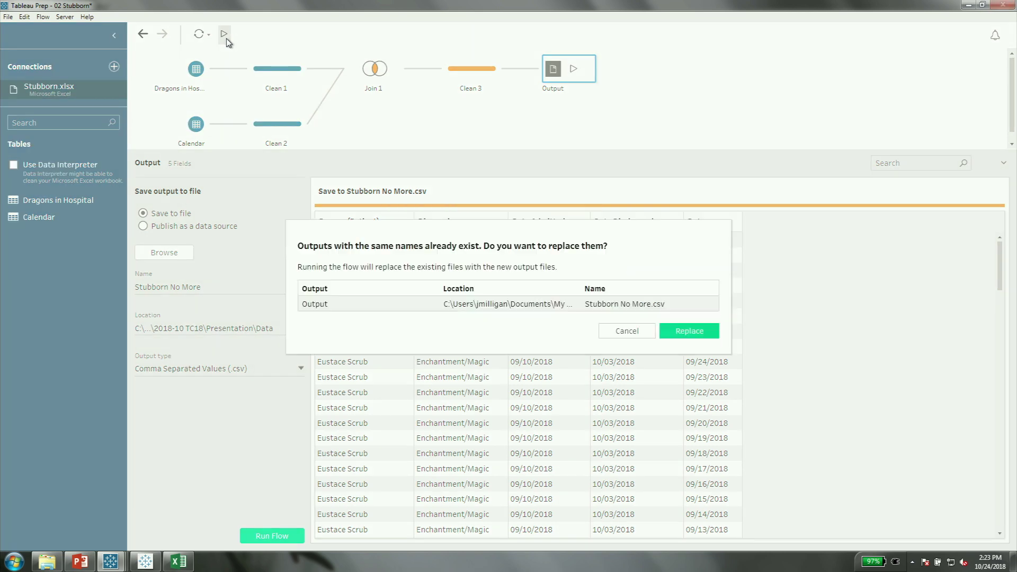
{"action": "left_click", "coordinate": [692, 331]}
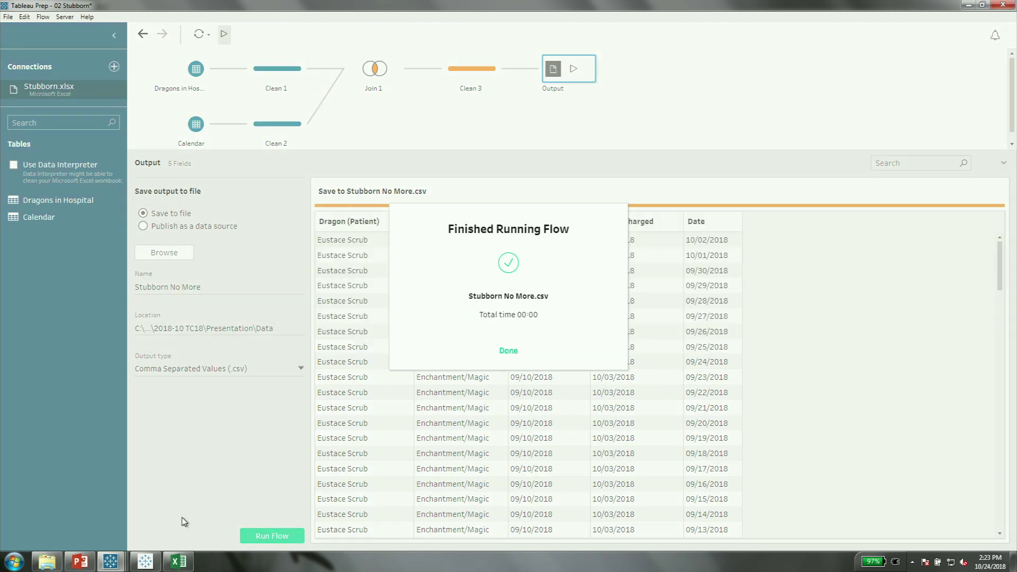
{"action": "left_click", "coordinate": [508, 351]}
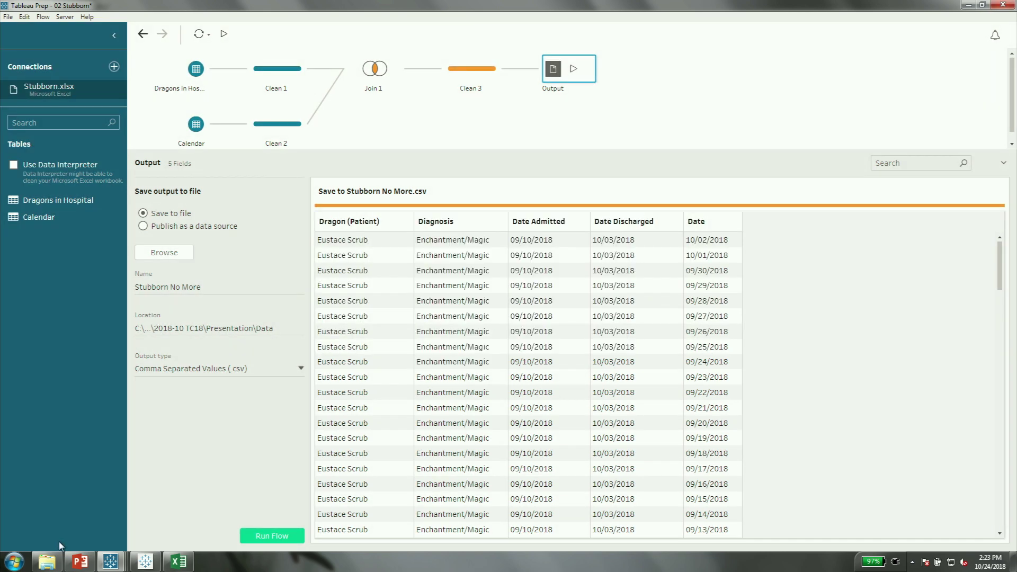
Switch to Tableau Desktop, open the tamed hospital dragons worksheet, and select and refresh the Stubborn No More data source
{"action": "left_click", "coordinate": [146, 562]}
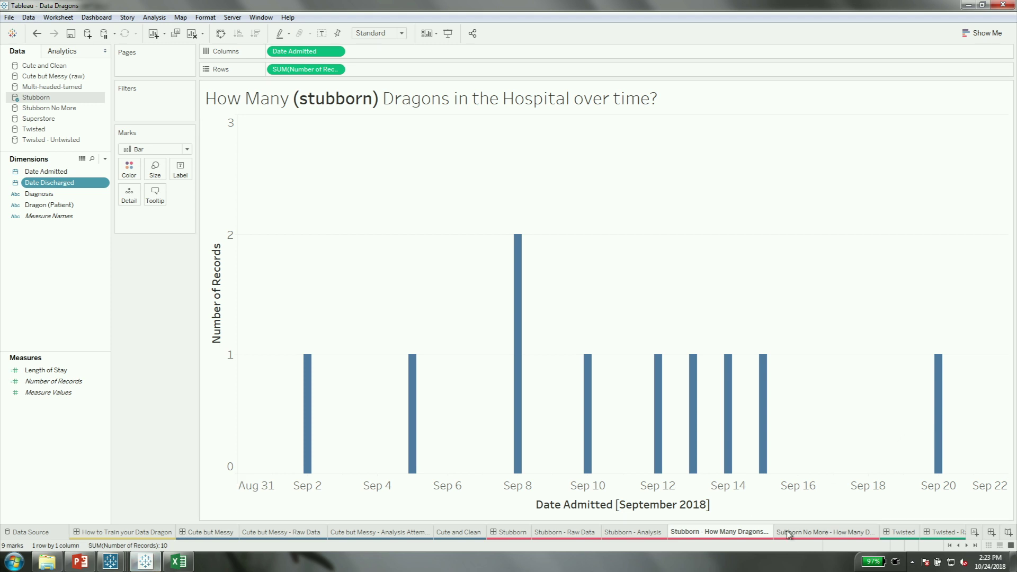
{"action": "left_click", "coordinate": [818, 533]}
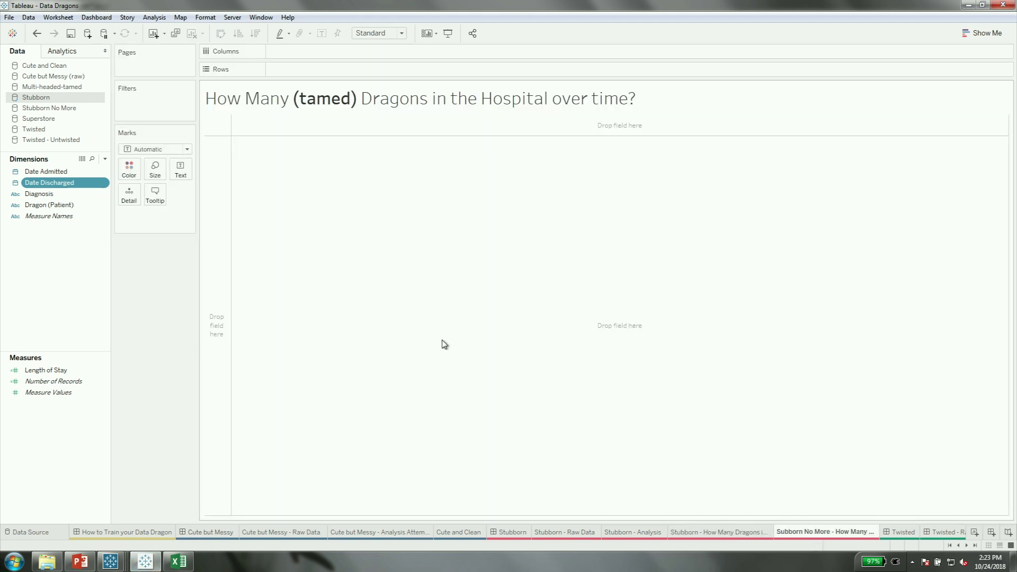
{"action": "left_click", "coordinate": [74, 110]}
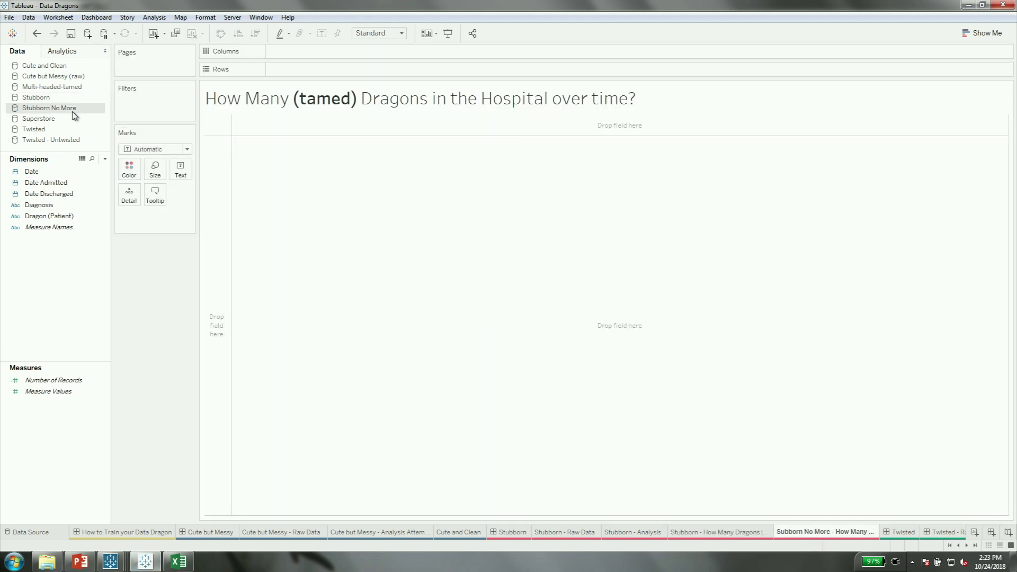
{"action": "right_click", "coordinate": [73, 110]}
{"action": "left_click", "coordinate": [107, 133]}
Plot the sum of Number of Records on rows against continuous Date on columns
{"action": "left_click", "coordinate": [63, 183]}
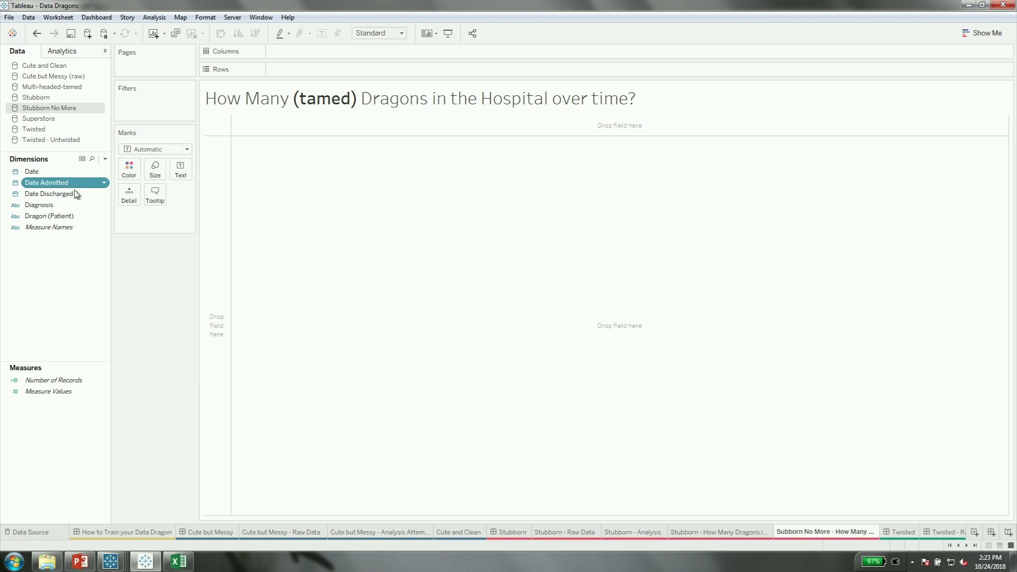
{"action": "left_click", "coordinate": [76, 195], "text": "ctrl"}
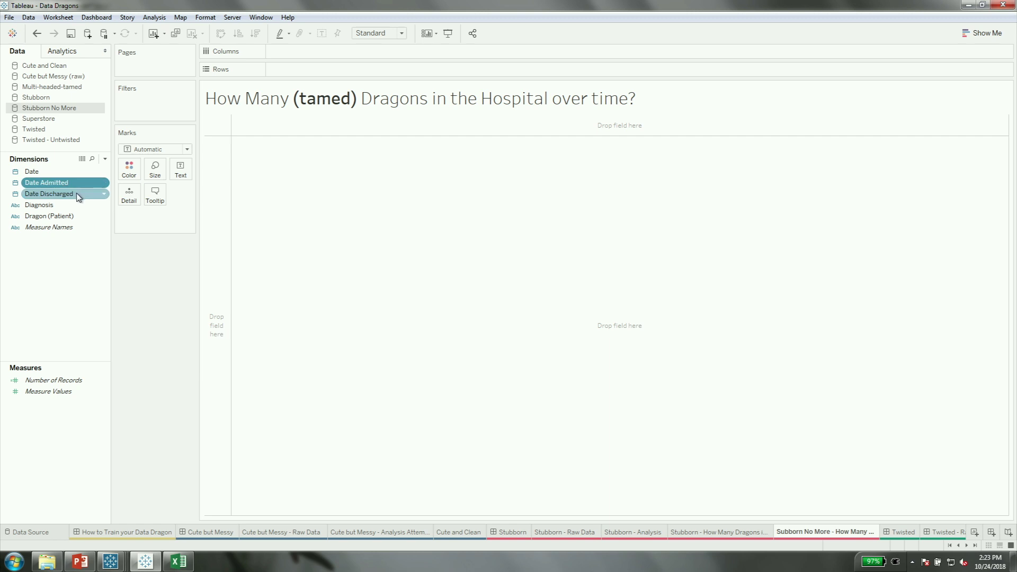
{"action": "left_click", "coordinate": [52, 172]}
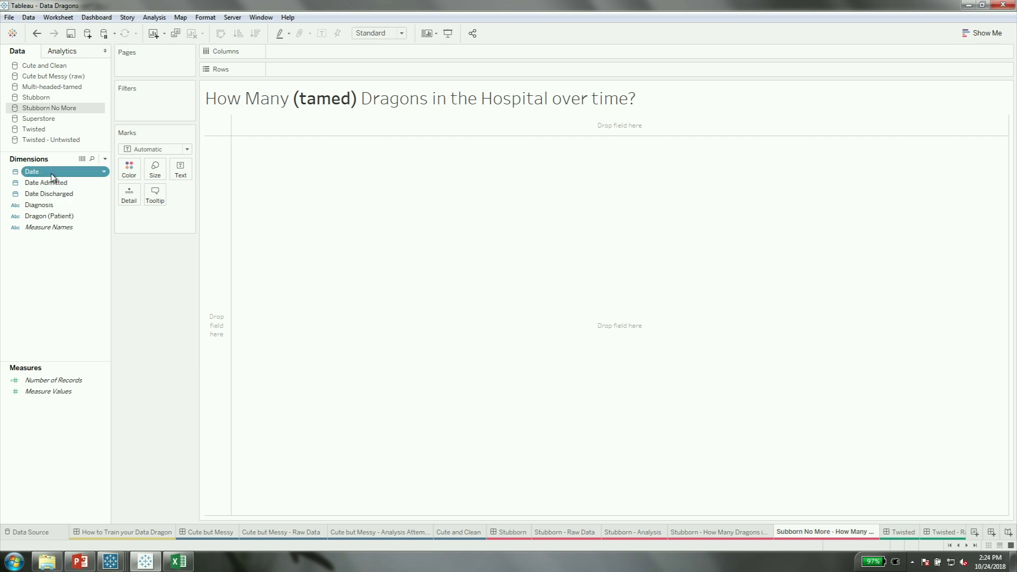
{"action": "left_click_drag", "start_coordinate": [51, 170], "coordinate": [318, 56]}
{"action": "left_click", "coordinate": [483, 179]}
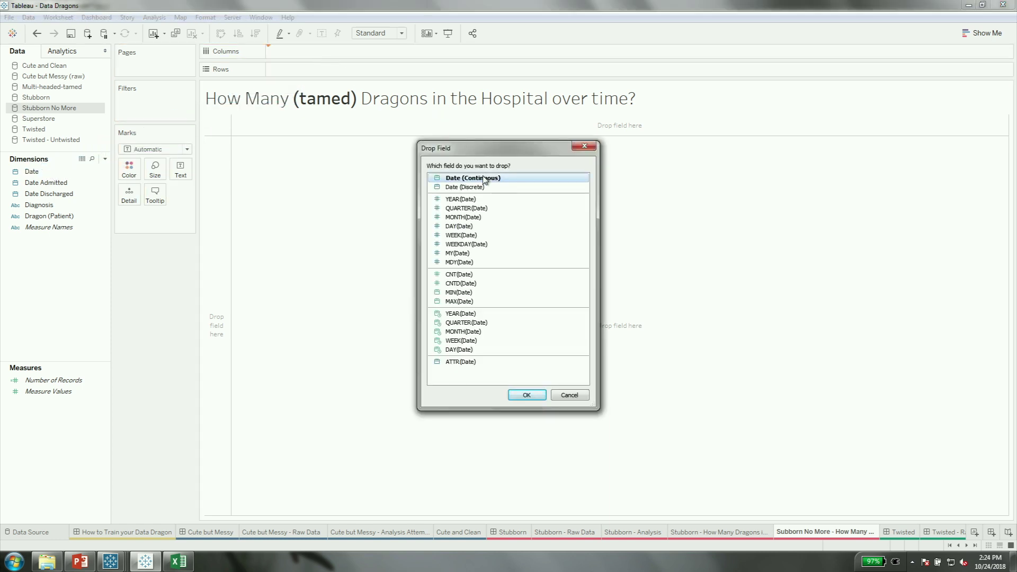
{"action": "double_click", "coordinate": [483, 179]}
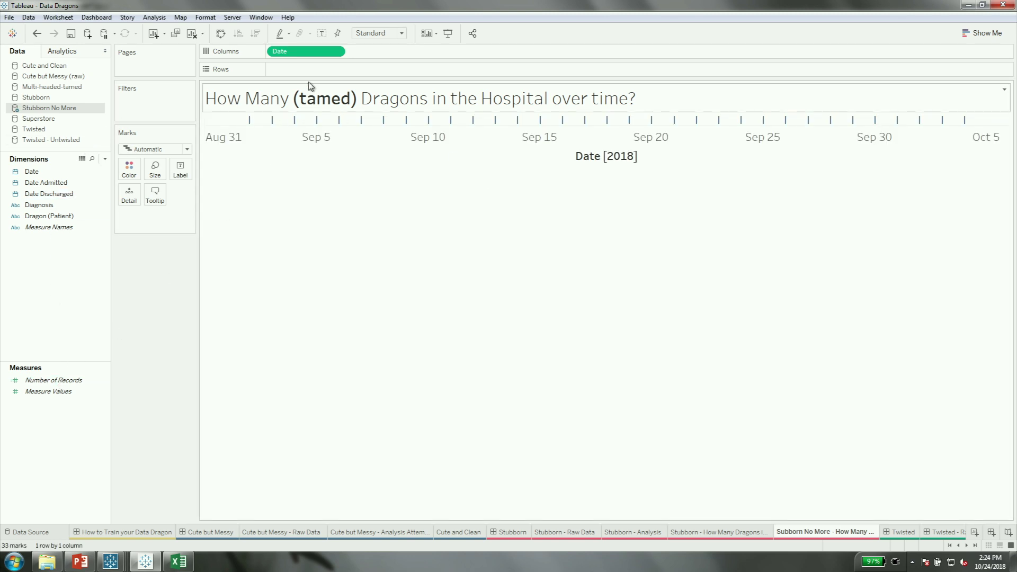
{"action": "left_click_drag", "start_coordinate": [58, 380], "coordinate": [317, 68]}
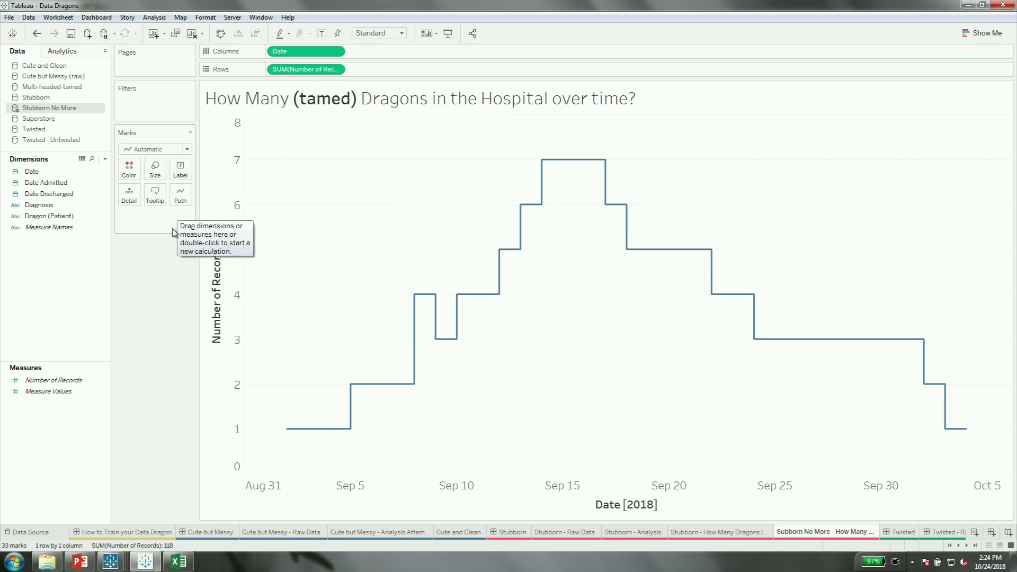
Set the chart's line type to linear and change its mark type to Area
{"action": "left_click", "coordinate": [180, 200]}
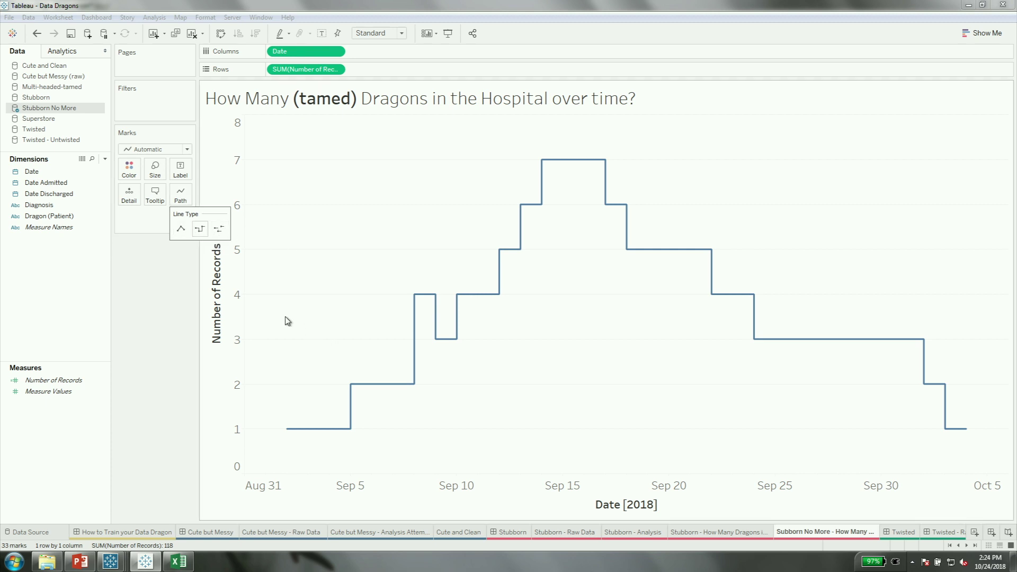
{"action": "left_click", "coordinate": [181, 229]}
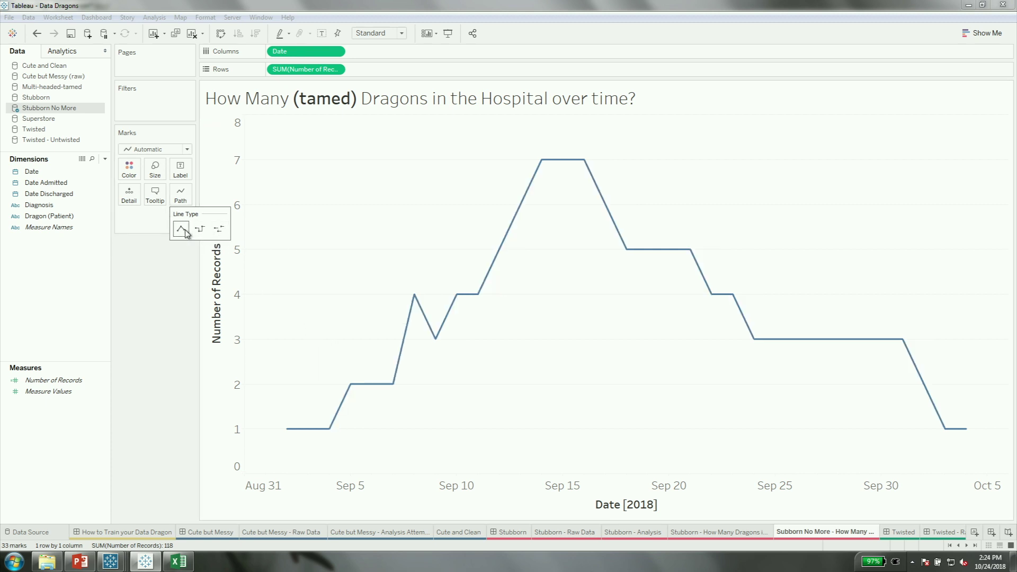
{"action": "left_click", "coordinate": [172, 149]}
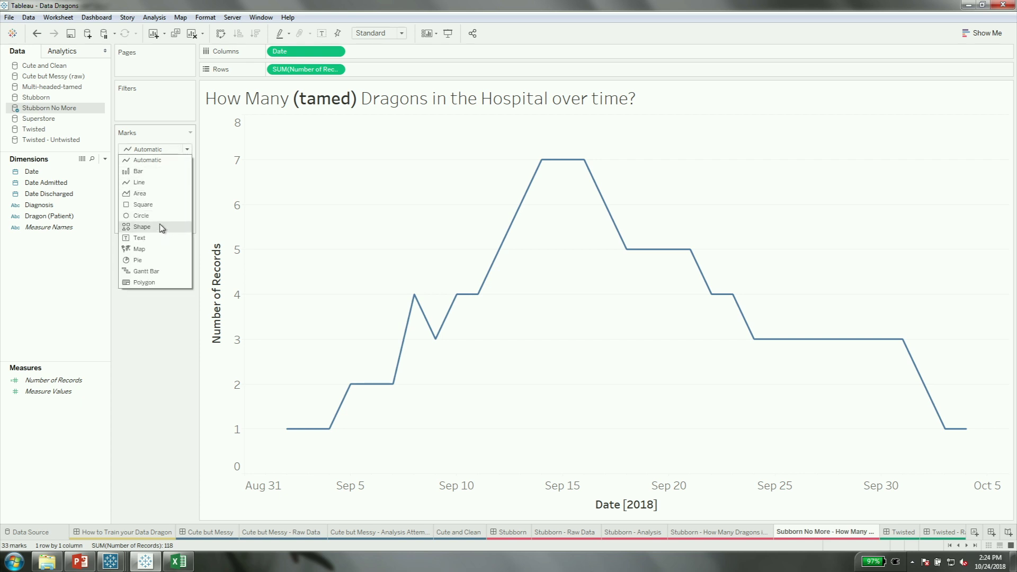
{"action": "left_click", "coordinate": [140, 193]}
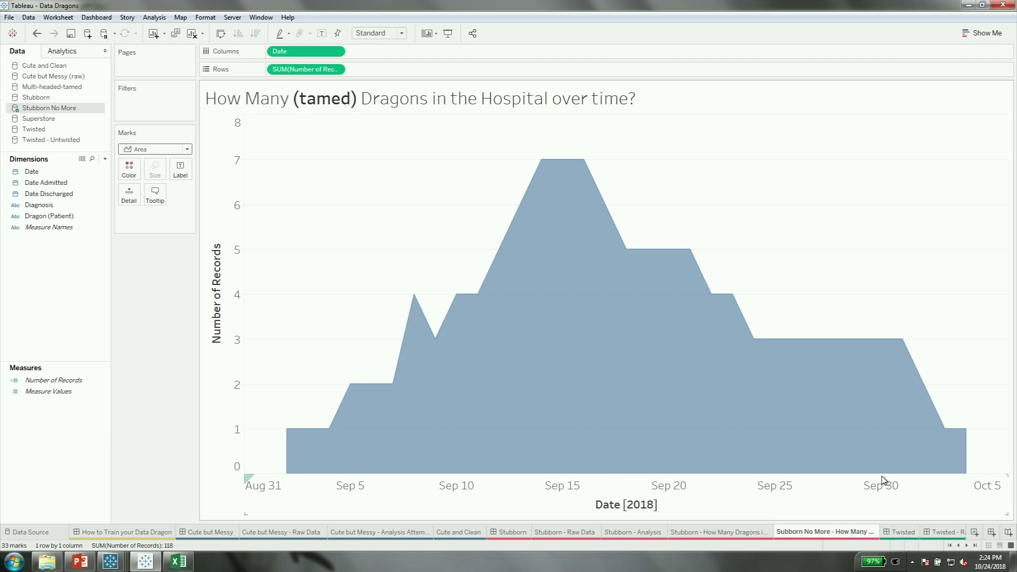
View the Twisted dashboard and examine the blue and orange dragon sightings by country and year in its raw data
{"action": "left_click", "coordinate": [904, 532]}
{"action": "mouse_move", "coordinate": [907, 533]}
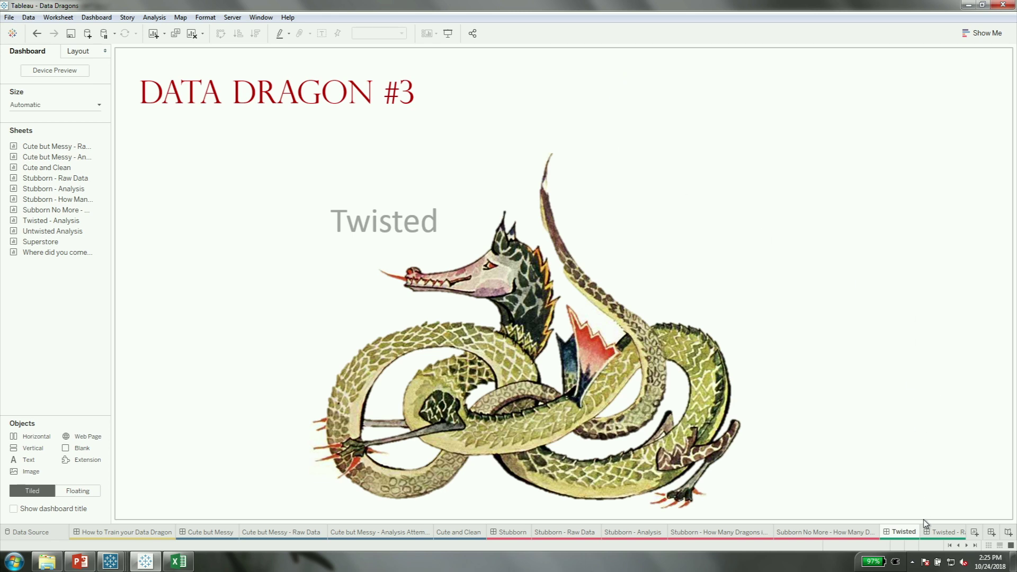
{"action": "left_click", "coordinate": [943, 532]}
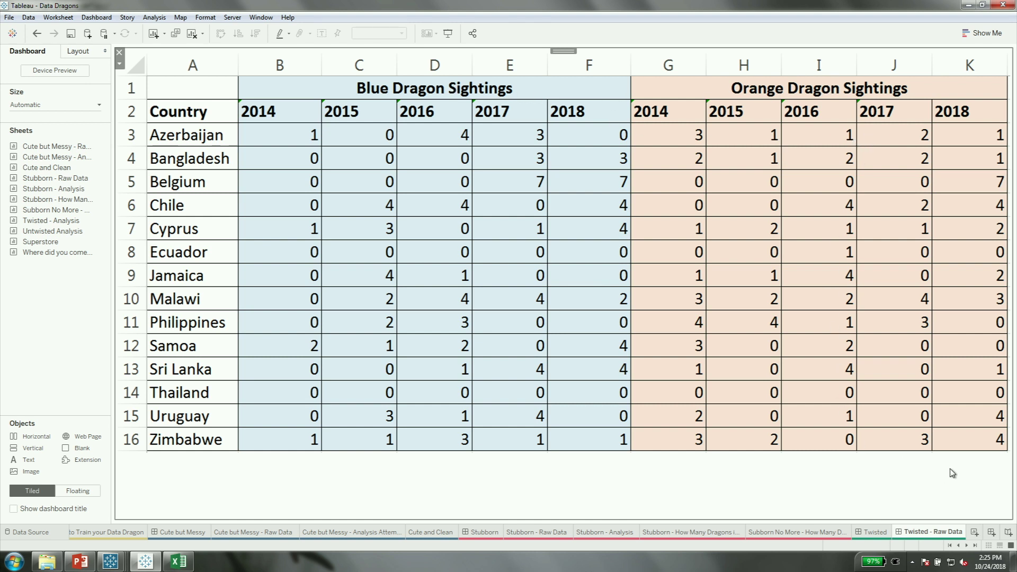
{"action": "left_click", "coordinate": [974, 545]}
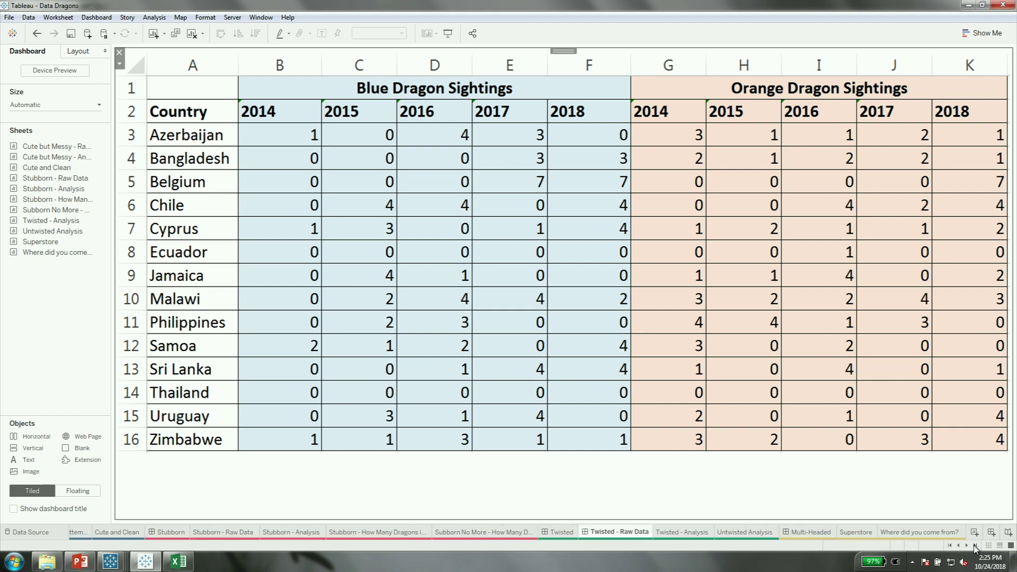
Open the Twisted - Analysis worksheet and place Blue Dragon Sightings 2014 from the Twisted data source on rows
{"action": "left_click", "coordinate": [673, 537]}
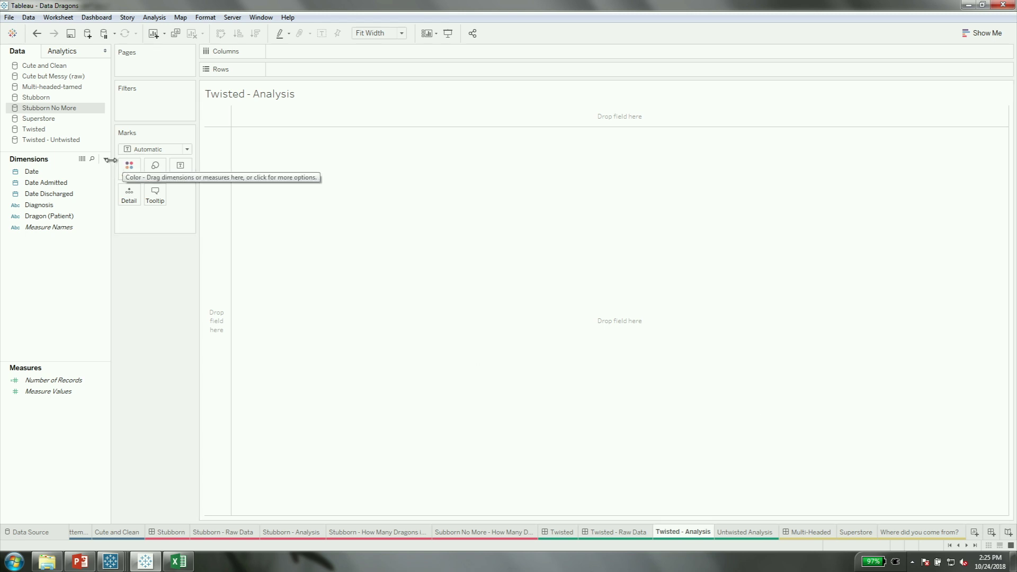
{"action": "left_click", "coordinate": [46, 130]}
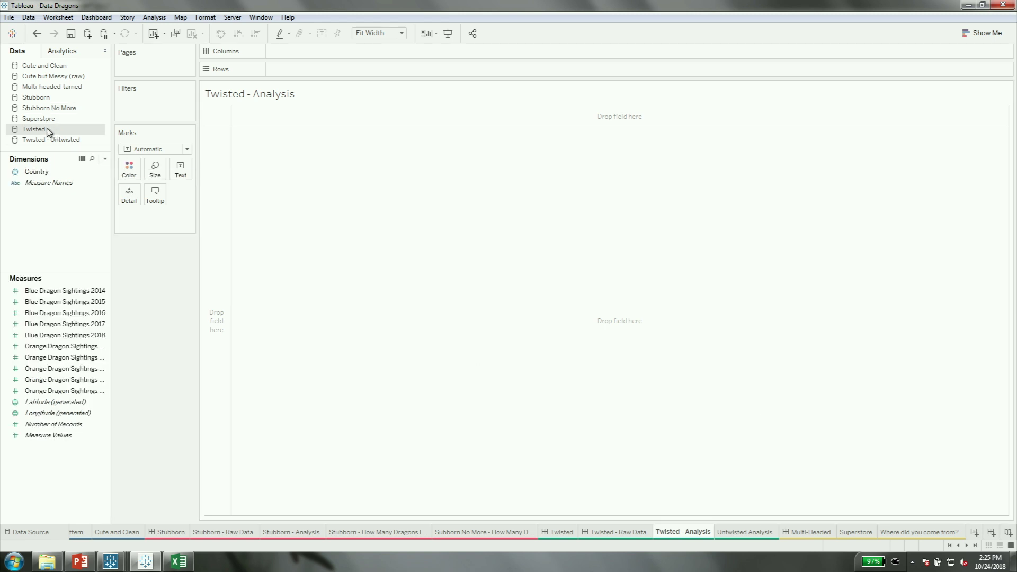
{"action": "left_click", "coordinate": [53, 290]}
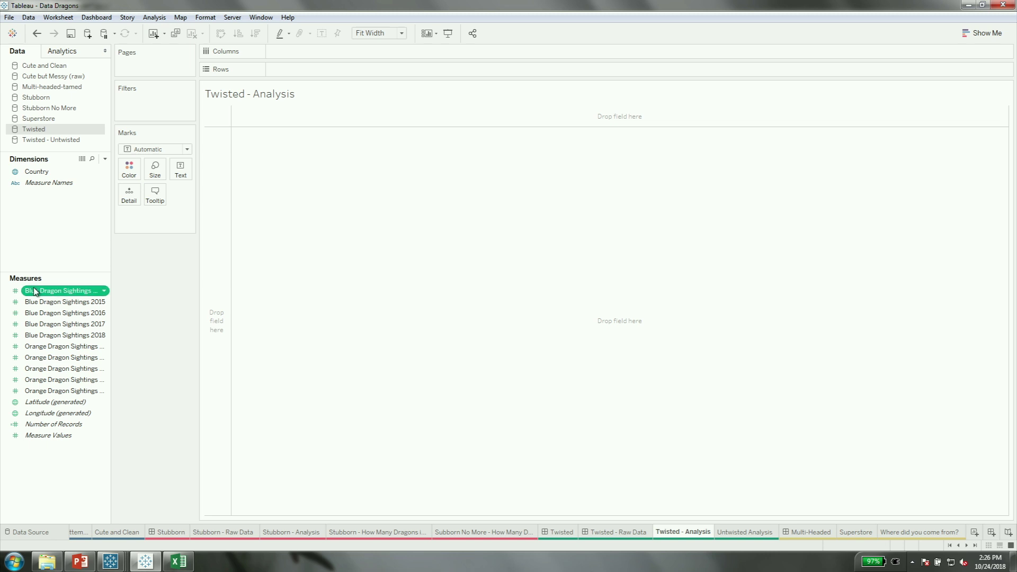
{"action": "left_click_drag", "start_coordinate": [34, 291], "coordinate": [212, 244]}
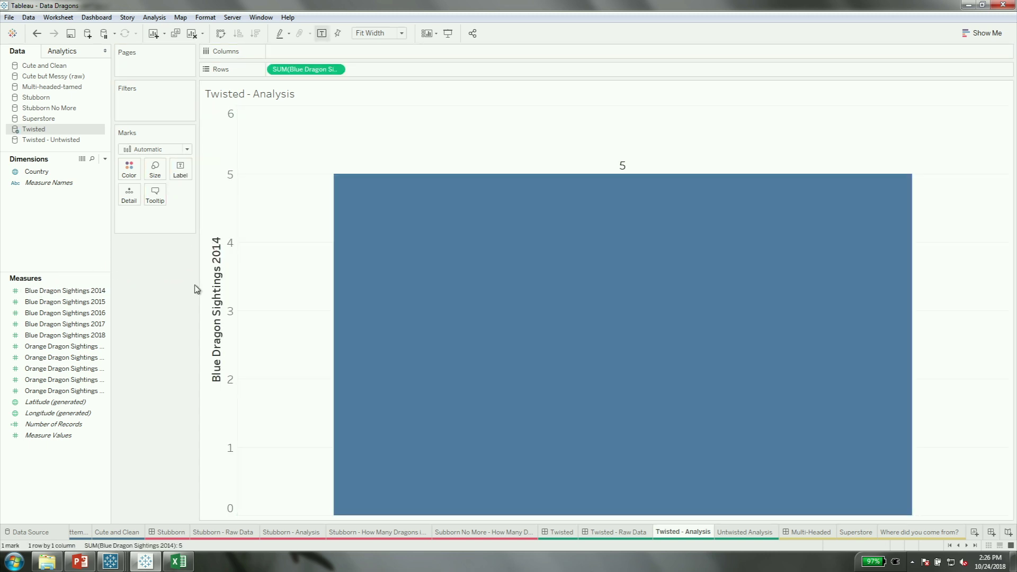
Add Blue Dragon Sightings 2015, 2016, 2017 and 2018 to the chart alongside the 2014 measure, sharing one value axis
{"action": "mouse_move", "coordinate": [423, 239]}
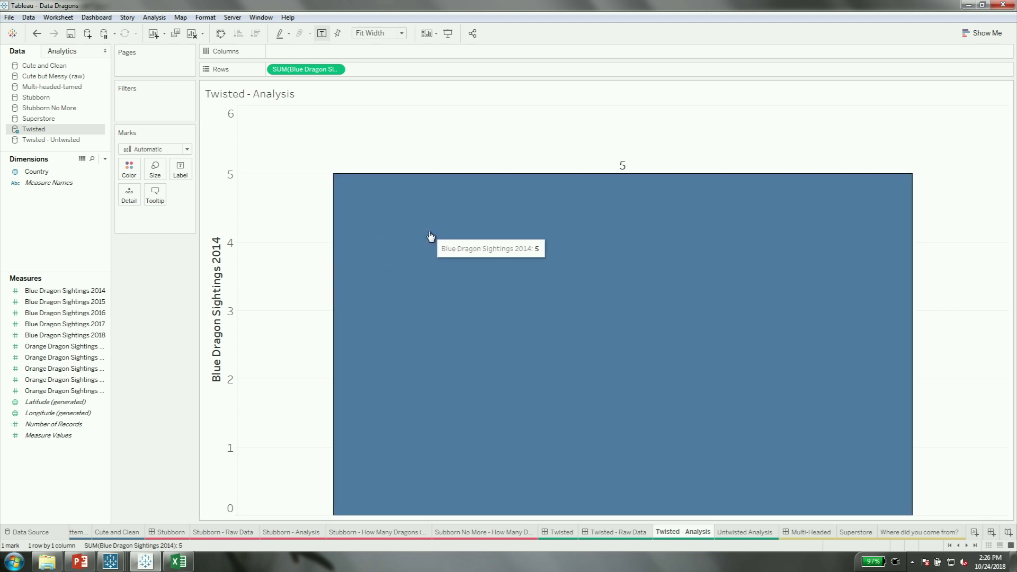
{"action": "left_click", "coordinate": [72, 303]}
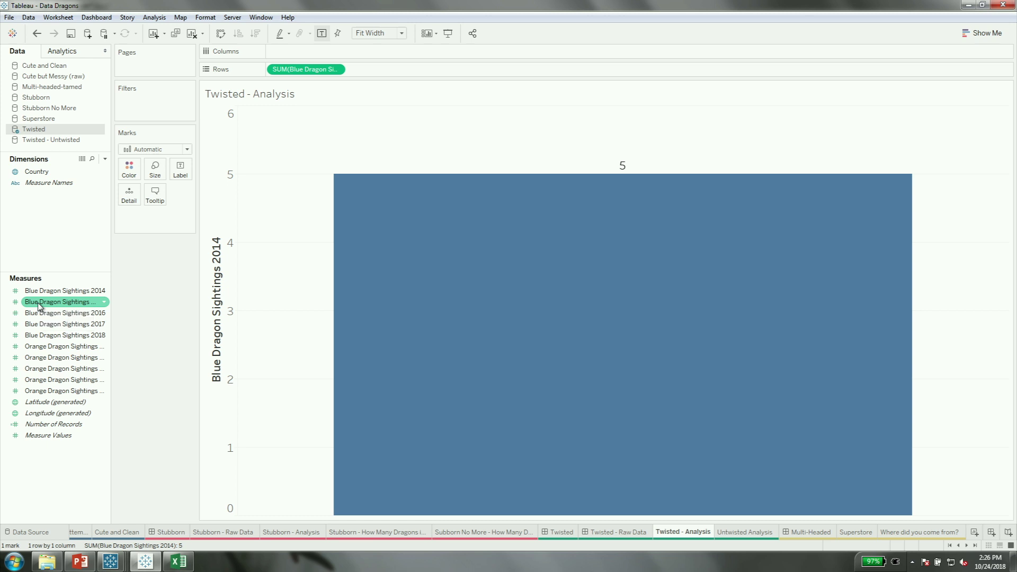
{"action": "left_click_drag", "start_coordinate": [39, 306], "coordinate": [230, 278]}
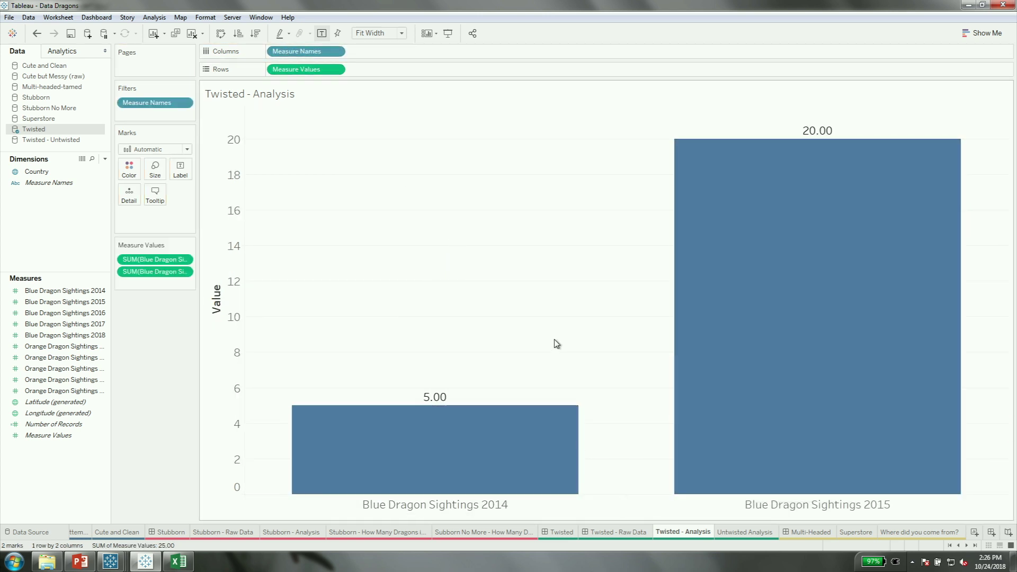
{"action": "left_click", "coordinate": [44, 315]}
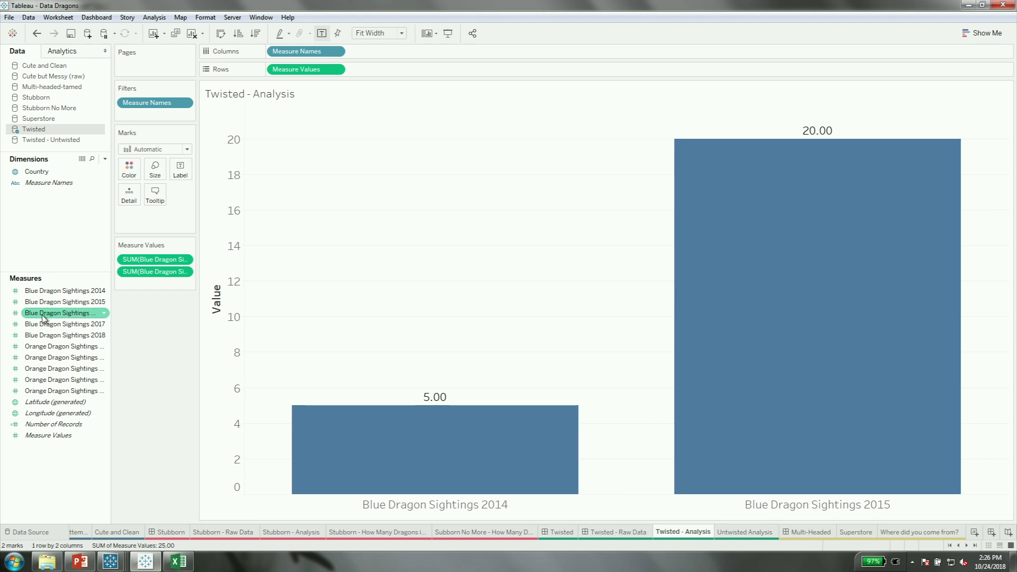
{"action": "left_click", "coordinate": [44, 315]}
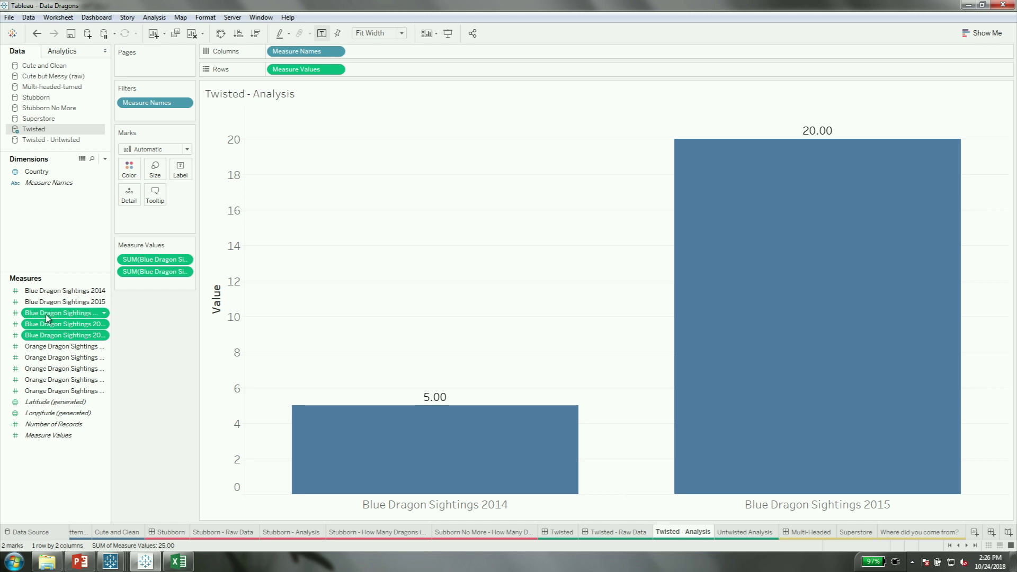
{"action": "left_click_drag", "start_coordinate": [46, 314], "coordinate": [170, 286]}
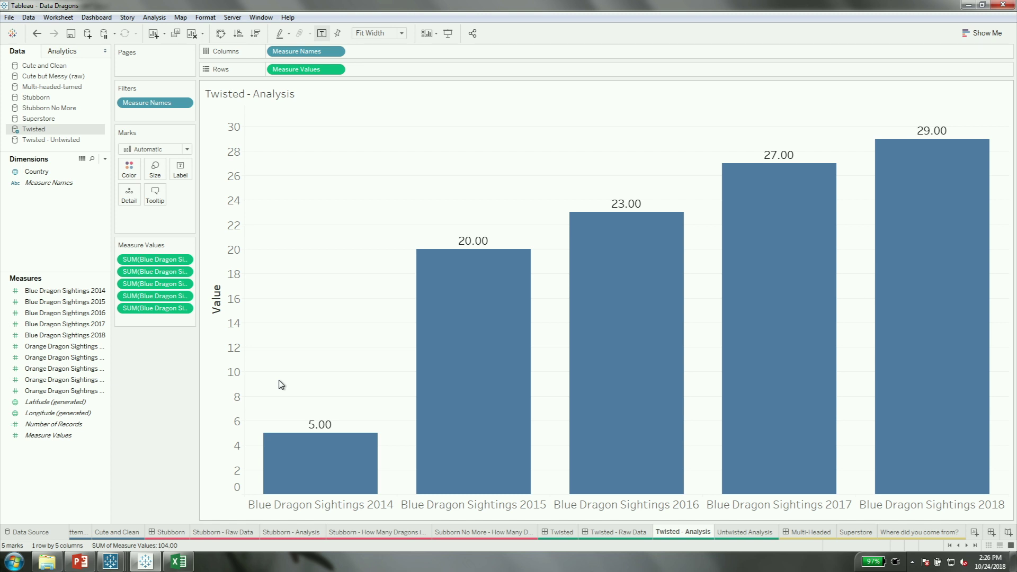
Try placing the first Orange Dragon Sightings measure directly after the first blue one in Measure Values, and remove it again
{"action": "left_click_drag", "start_coordinate": [56, 347], "coordinate": [144, 322]}
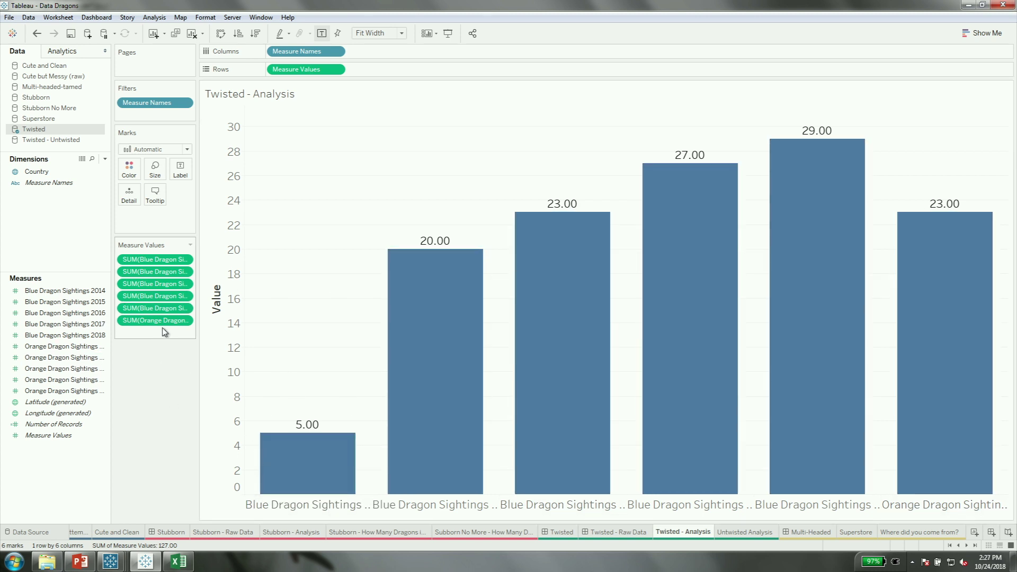
{"action": "left_click_drag", "start_coordinate": [159, 321], "coordinate": [164, 265]}
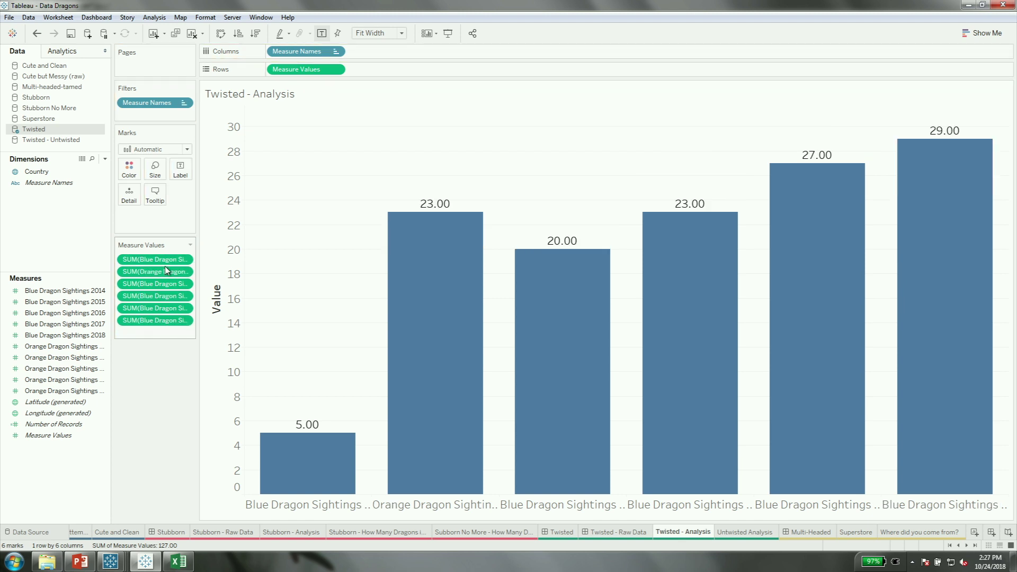
{"action": "left_click_drag", "start_coordinate": [158, 271], "coordinate": [159, 414]}
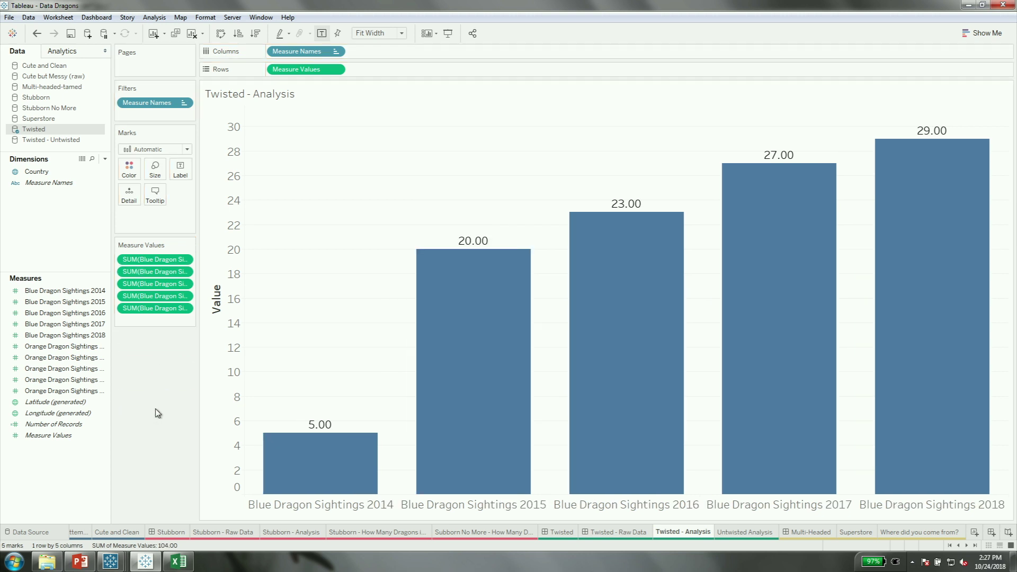
Change the sightings chart's mark type to Line and try to show trend lines on it
{"action": "left_click", "coordinate": [187, 148]}
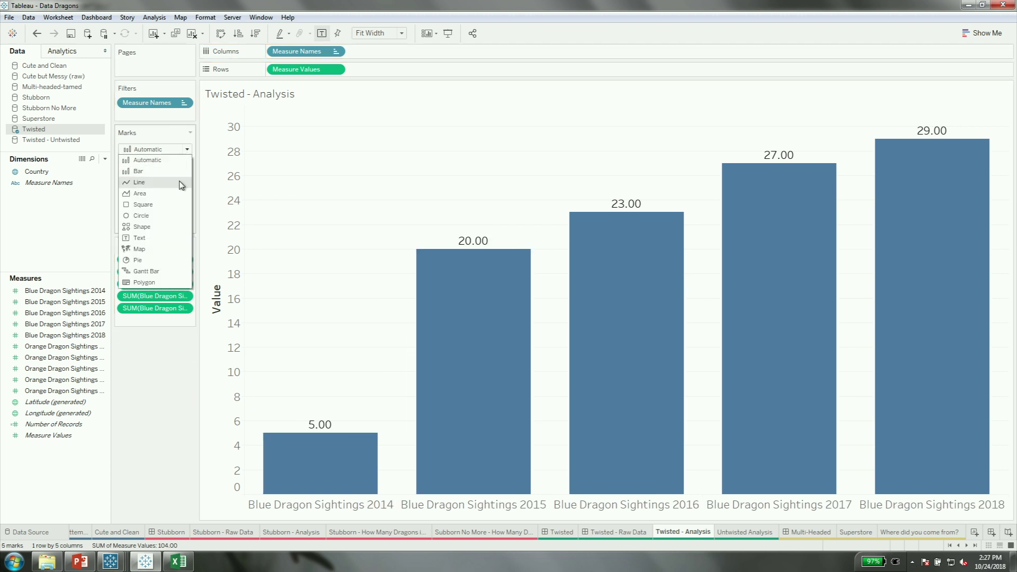
{"action": "left_click", "coordinate": [138, 182]}
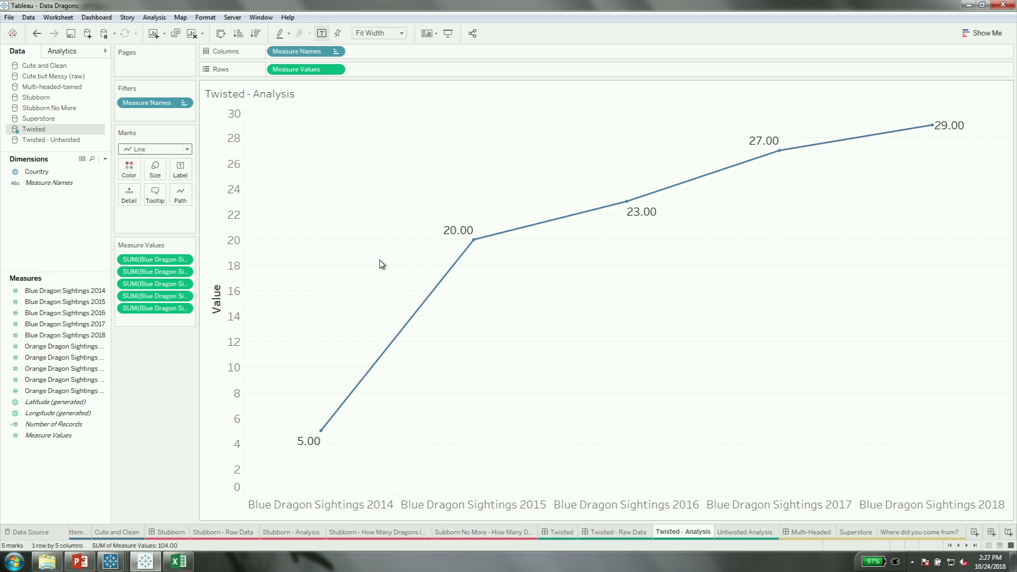
{"action": "right_click", "coordinate": [358, 271]}
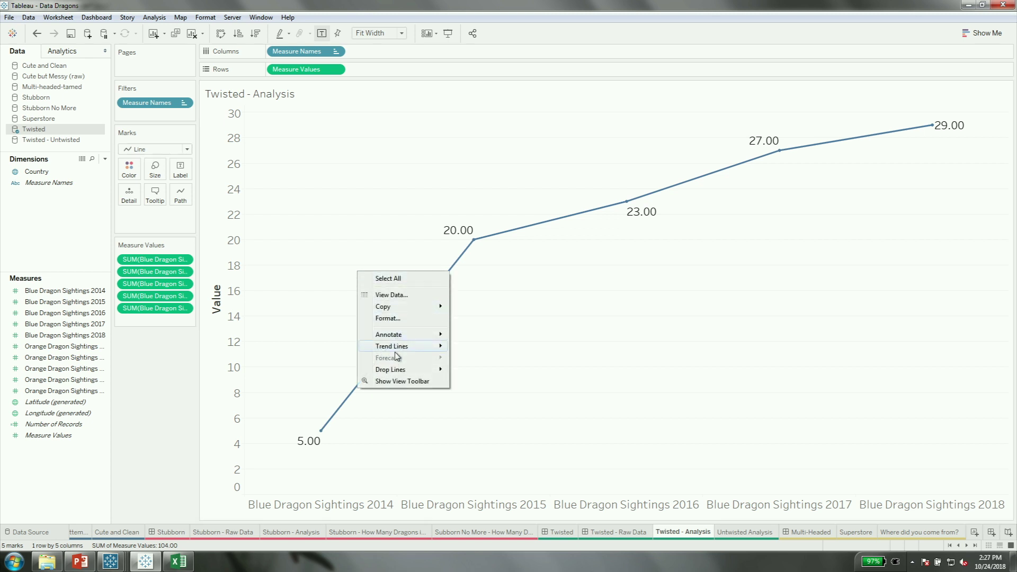
{"action": "mouse_move", "coordinate": [397, 346]}
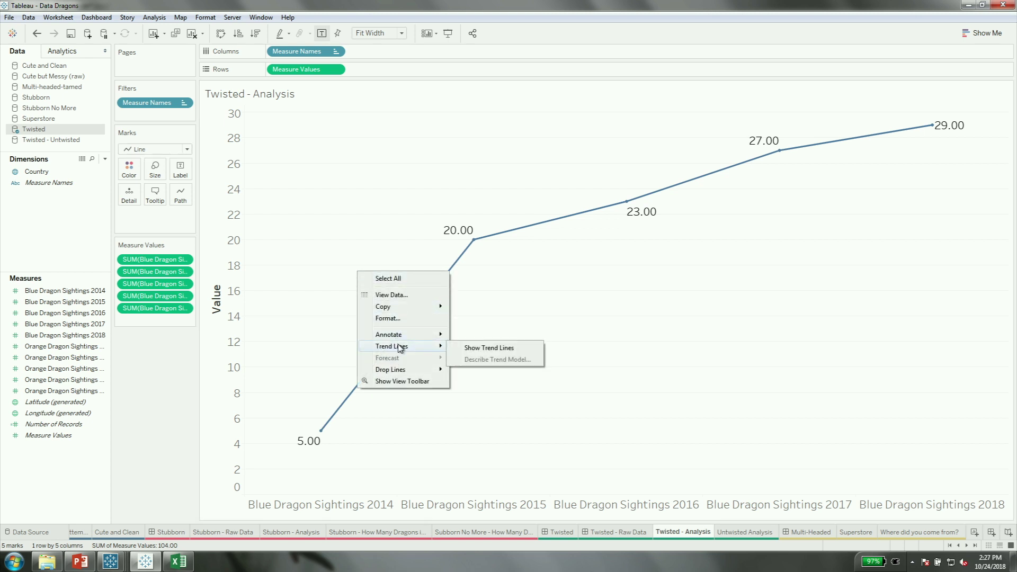
{"action": "left_click", "coordinate": [476, 350]}
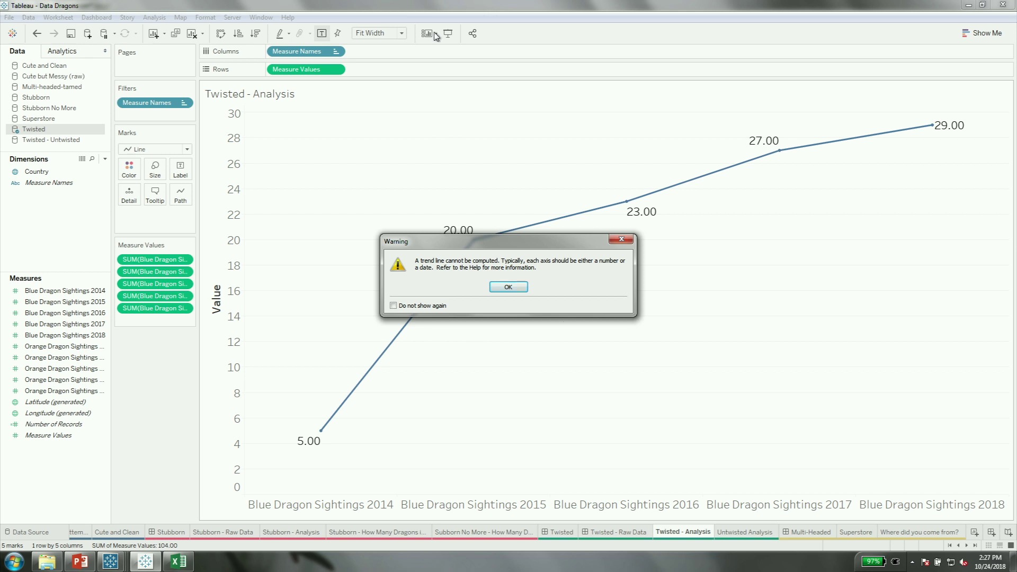
{"action": "left_click", "coordinate": [508, 291]}
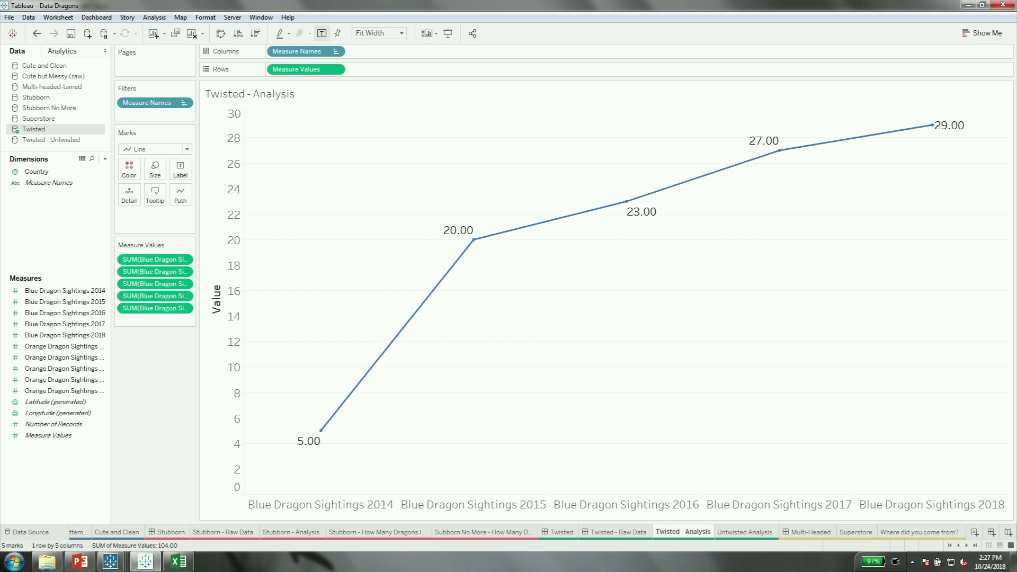
Switch to the 03 Twisted flow in Tableau Prep and add a cleaning step after Sheet1
{"action": "mouse_move", "coordinate": [106, 564]}
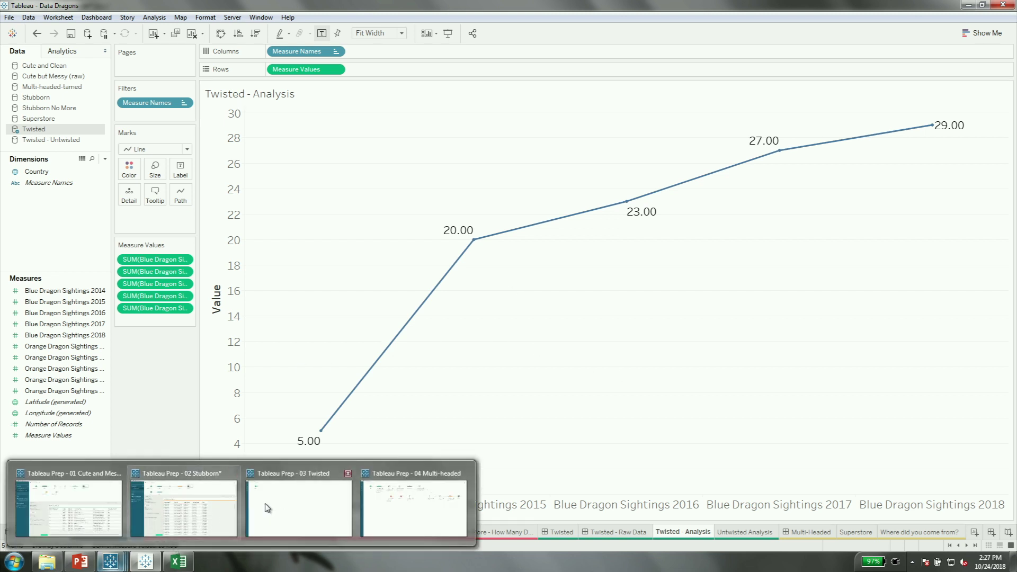
{"action": "left_click", "coordinate": [308, 501]}
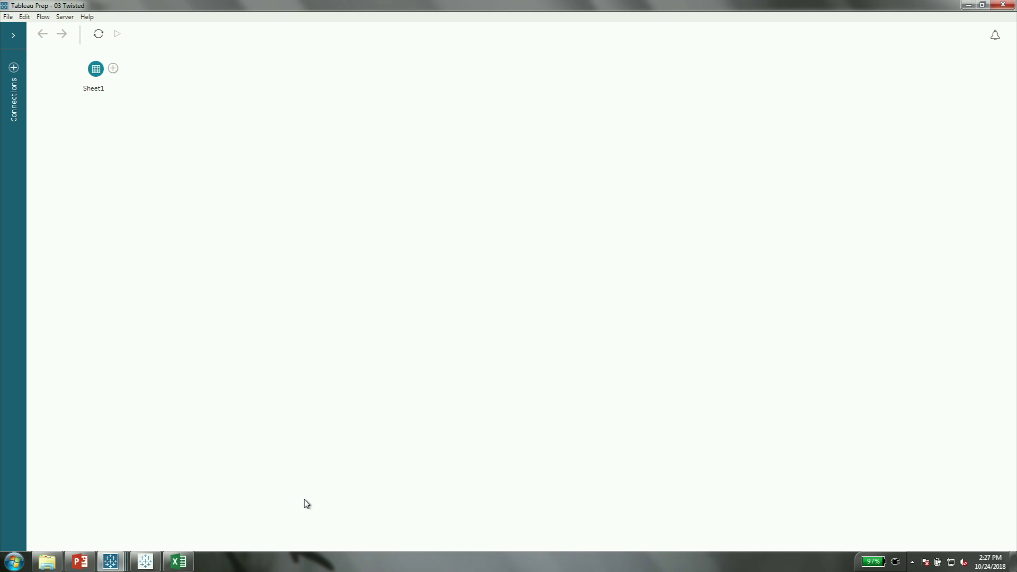
{"action": "left_click", "coordinate": [113, 69]}
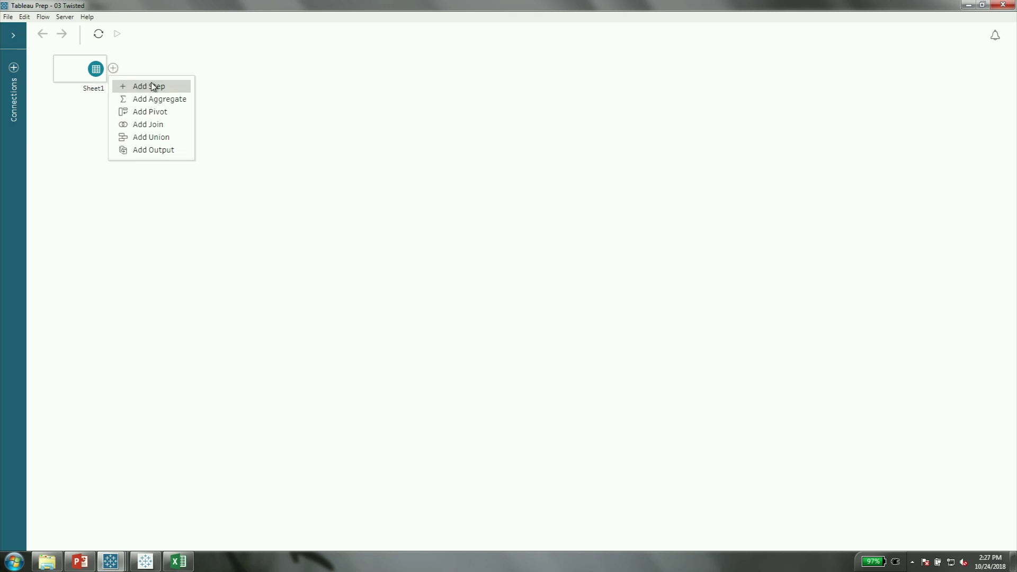
{"action": "left_click", "coordinate": [153, 87]}
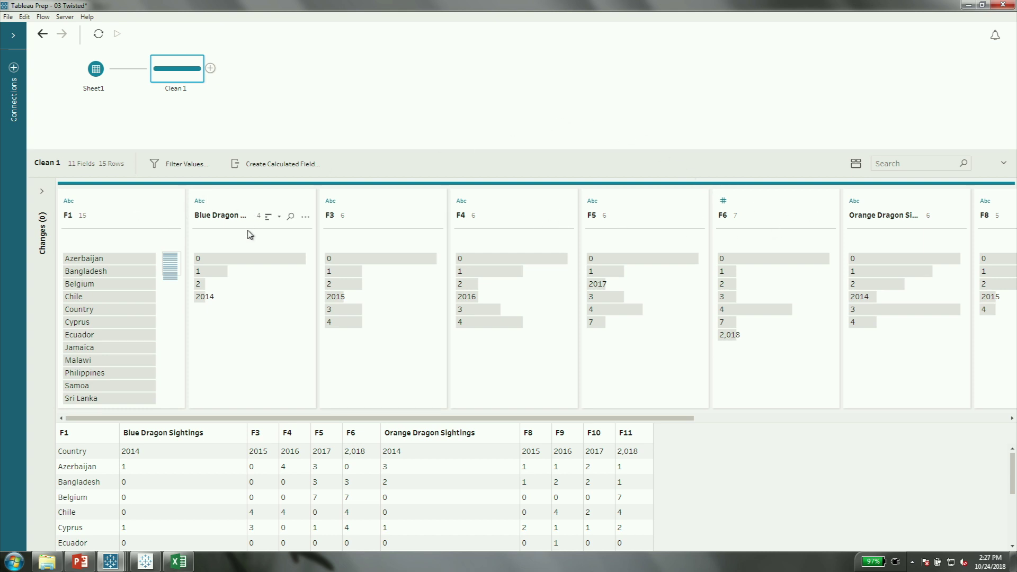
Clean the Twisted.xlsx connection with Data Interpreter and look through the resulting blue and orange sightings fields
{"action": "left_click", "coordinate": [14, 36]}
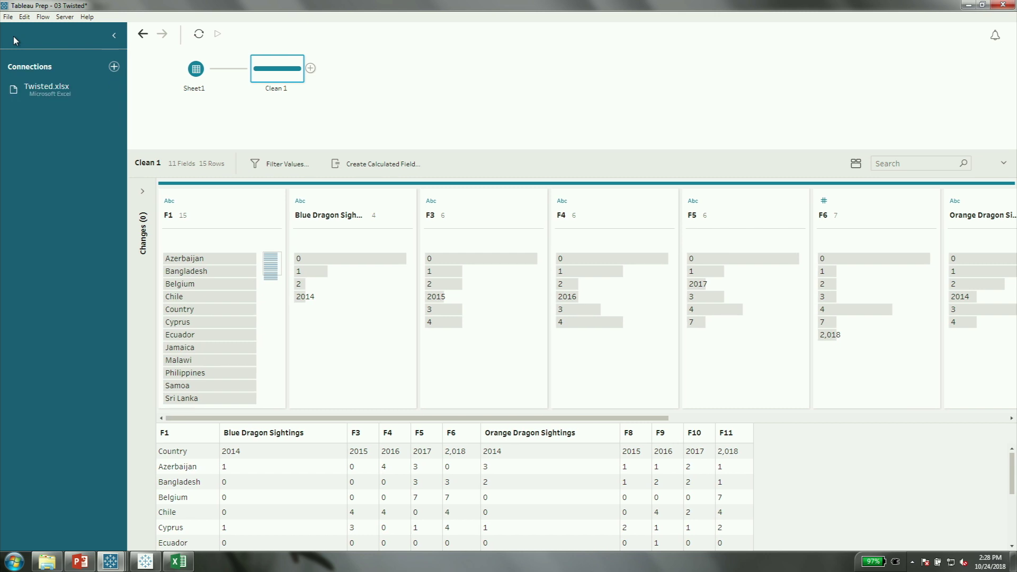
{"action": "left_click", "coordinate": [40, 98]}
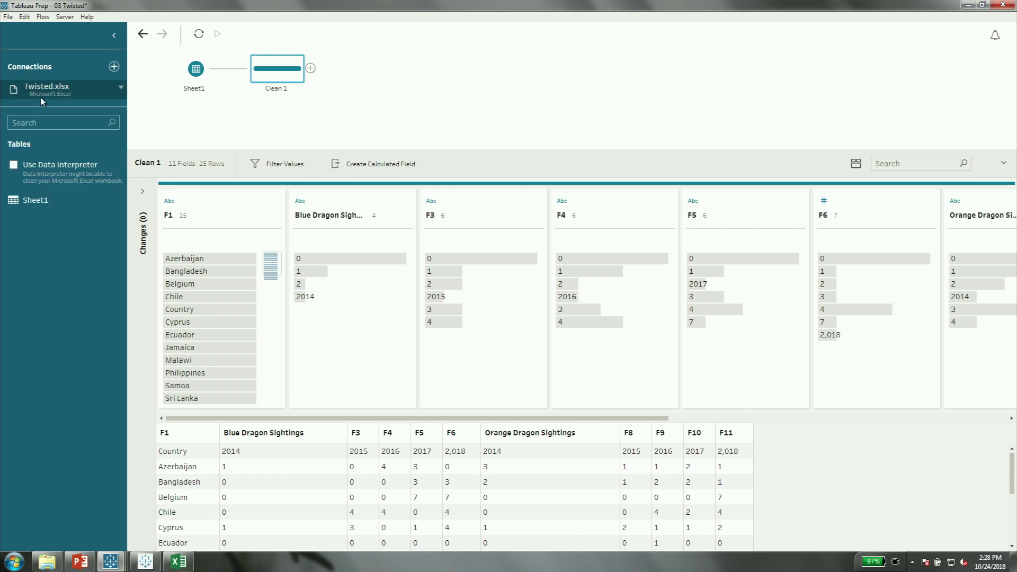
{"action": "left_click", "coordinate": [13, 167]}
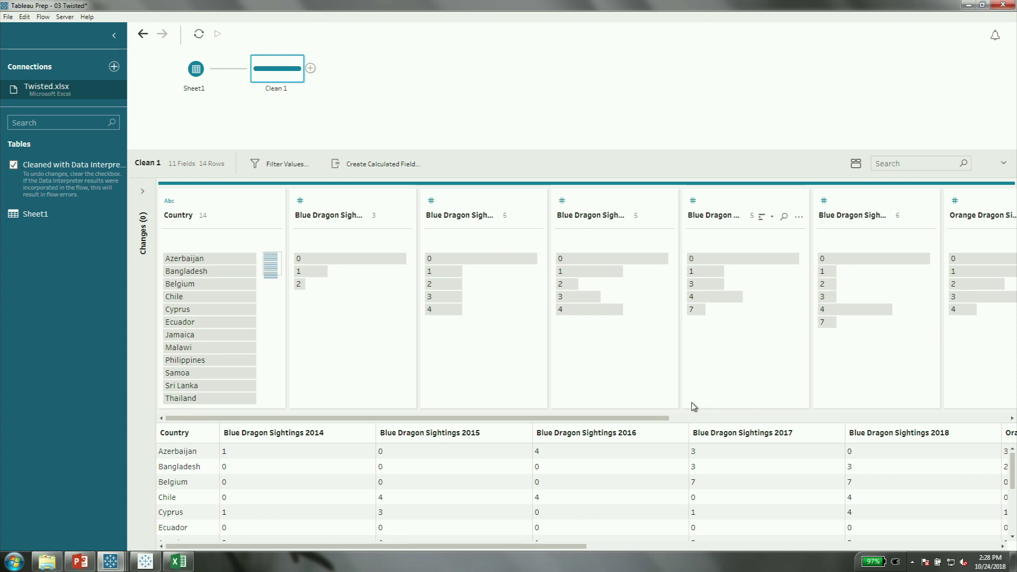
{"action": "left_click_drag", "start_coordinate": [650, 421], "coordinate": [985, 401]}
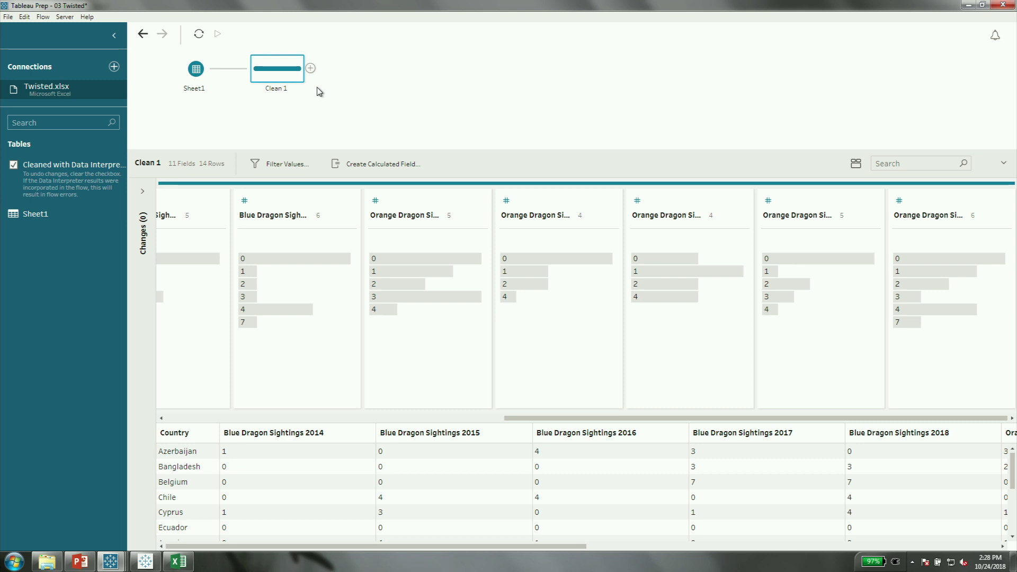
Add a pivot step after Clean 1 and pivot the five Blue Dragon Sightings fields, 2014 through 2018
{"action": "left_click", "coordinate": [311, 69]}
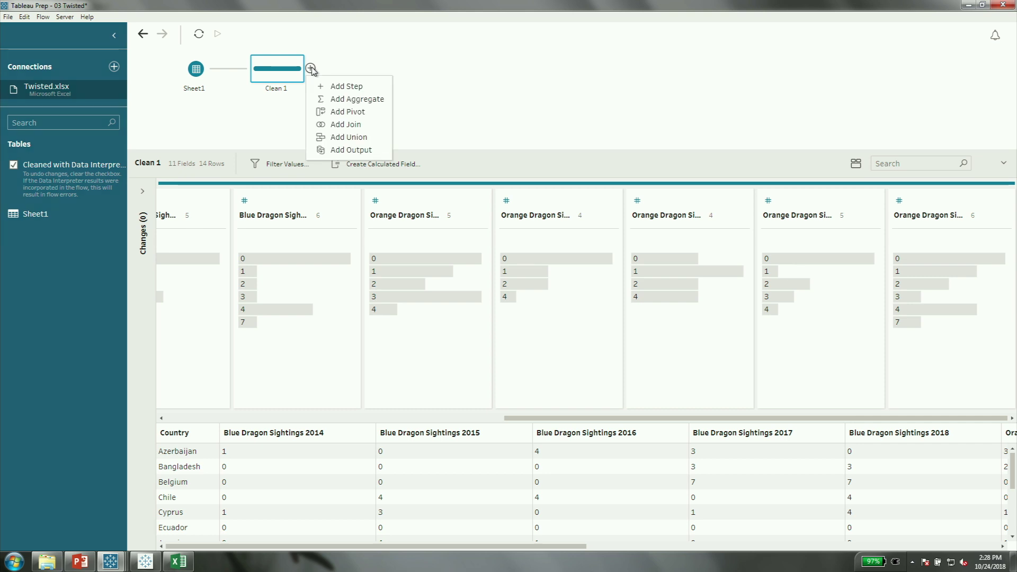
{"action": "left_click", "coordinate": [347, 112]}
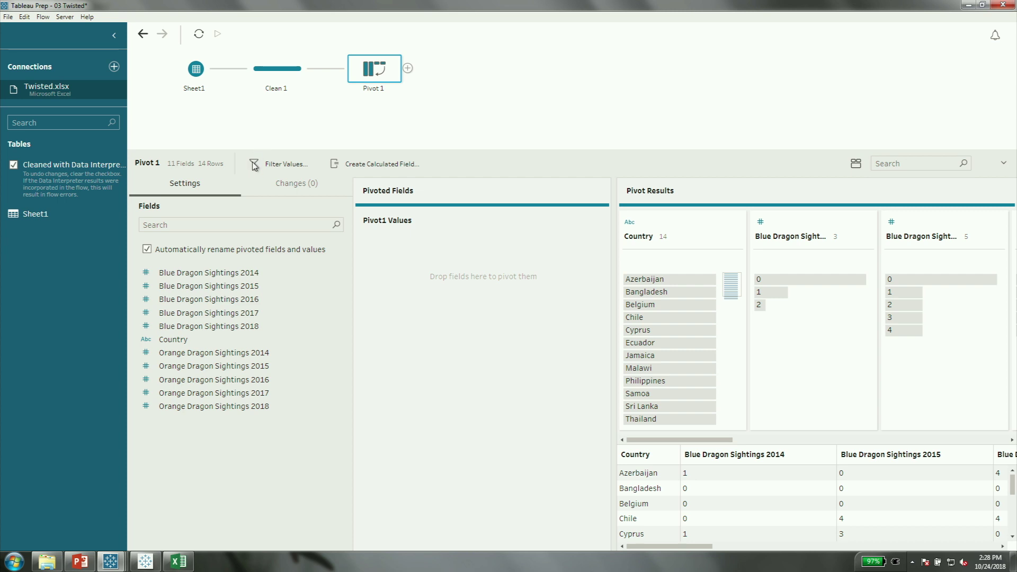
{"action": "left_click", "coordinate": [253, 276]}
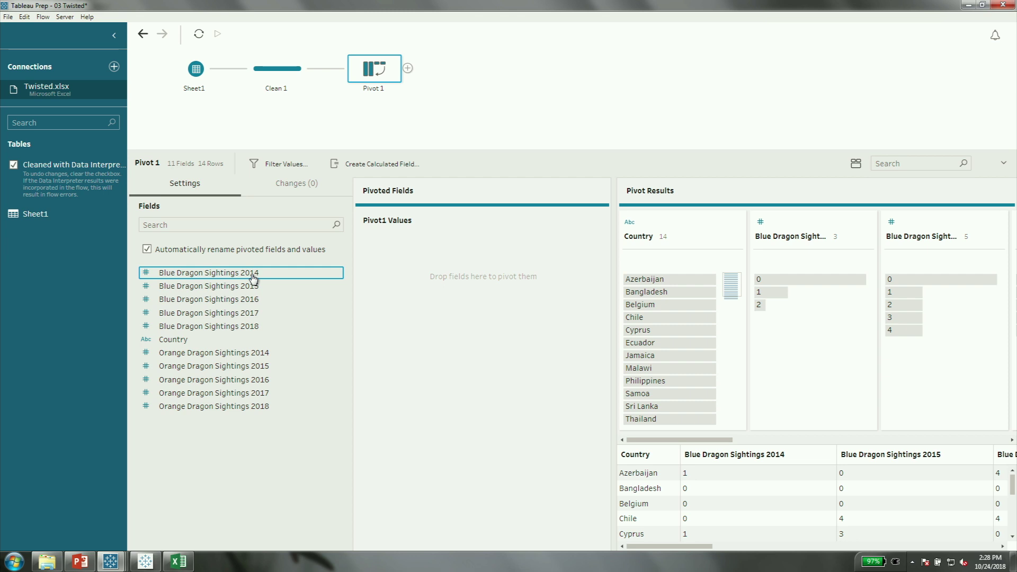
{"action": "left_click", "coordinate": [244, 327], "text": "shift"}
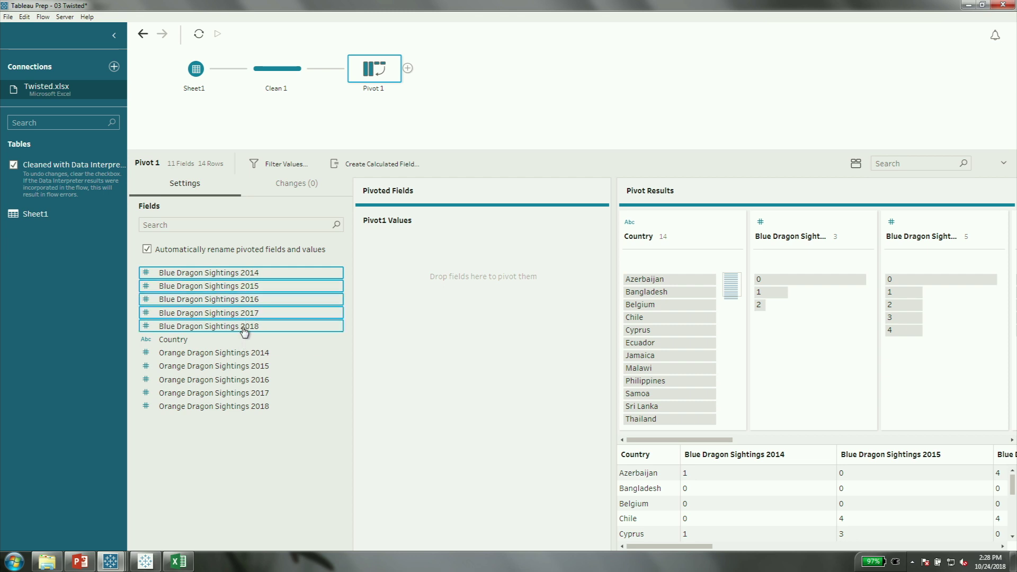
{"action": "mouse_move", "coordinate": [192, 278]}
{"action": "left_mouse_down"}
{"action": "mouse_move", "coordinate": [190, 286]}
{"action": "mouse_move", "coordinate": [406, 268]}
{"action": "mouse_move", "coordinate": [449, 275]}
{"action": "mouse_move", "coordinate": [192, 284]}
{"action": "left_mouse_up"}
{"action": "left_click", "coordinate": [190, 276]}
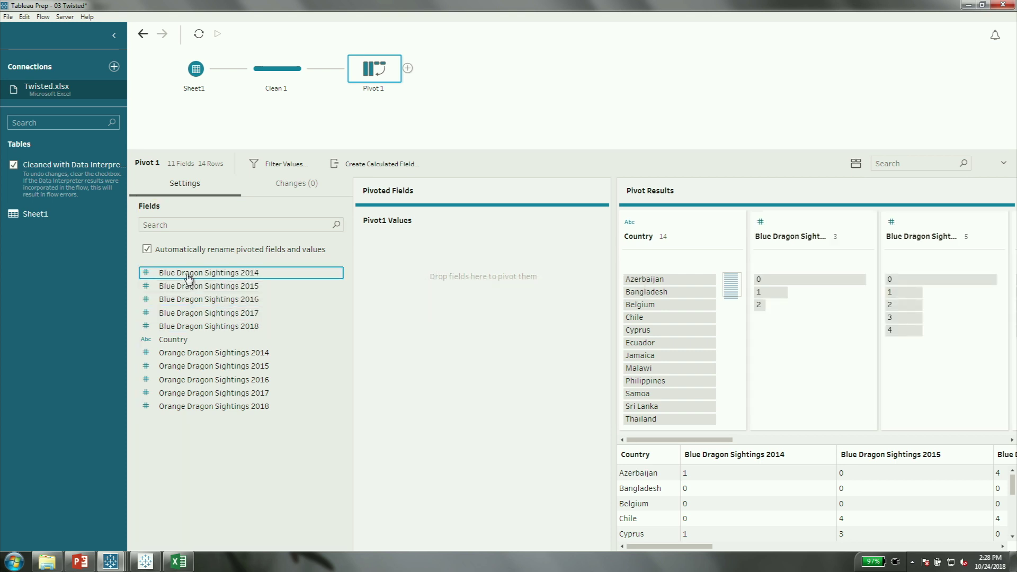
{"action": "left_click", "coordinate": [194, 326], "text": "shift"}
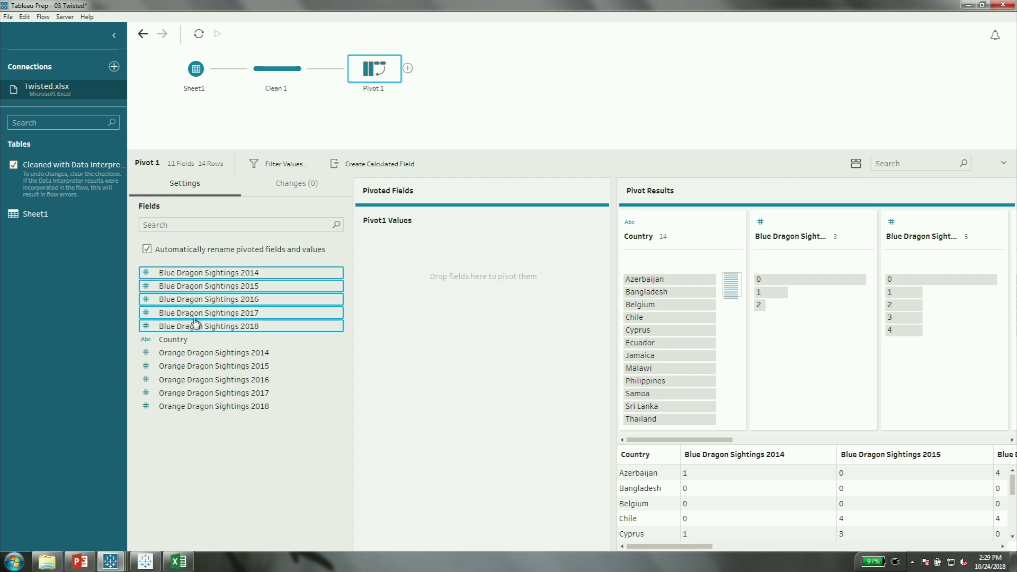
{"action": "left_click_drag", "start_coordinate": [204, 280], "coordinate": [504, 276]}
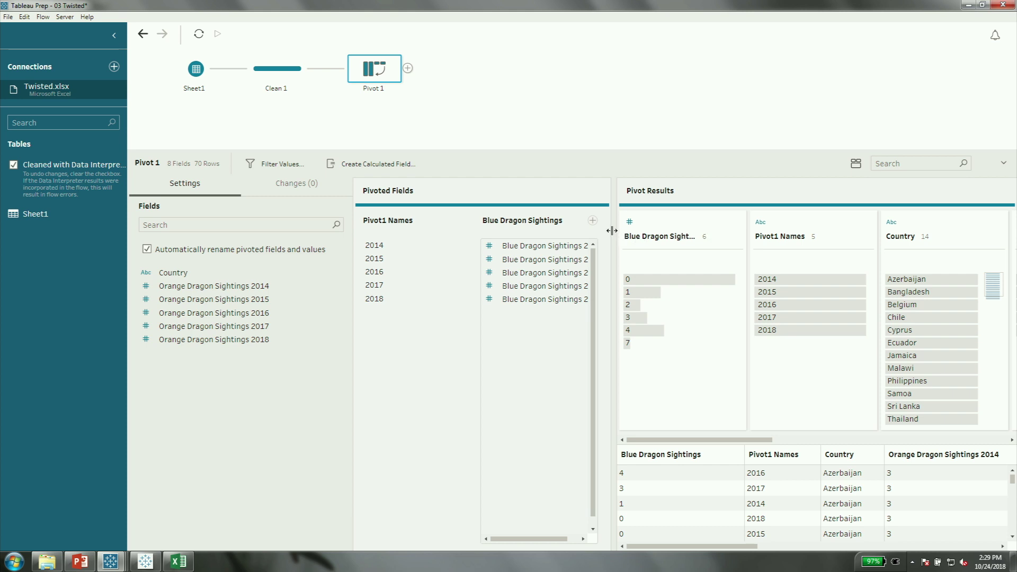
Rename the Pivot1 Names field as Year
{"action": "left_click_drag", "start_coordinate": [612, 231], "coordinate": [566, 215]}
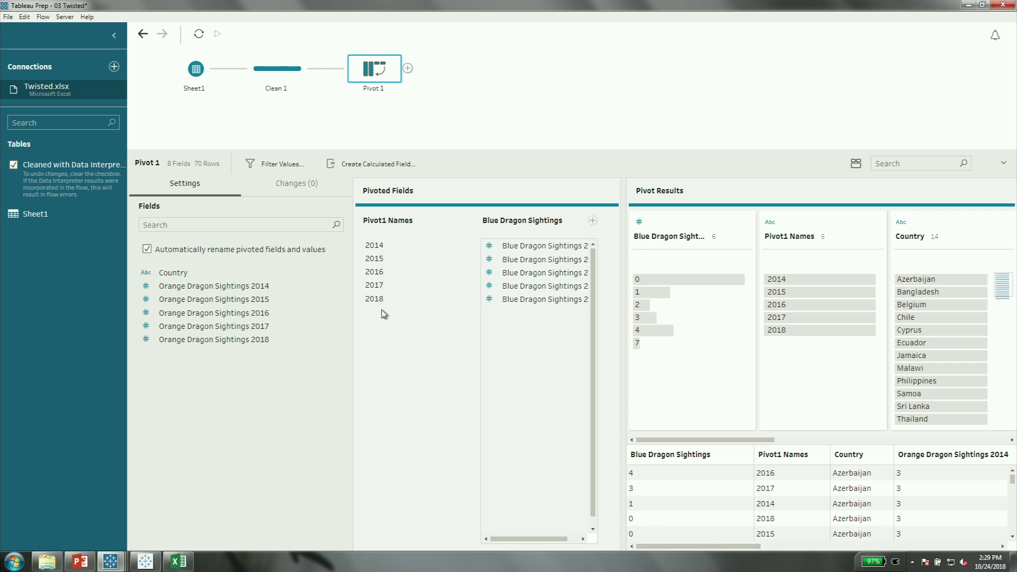
{"action": "double_click", "coordinate": [381, 221]}
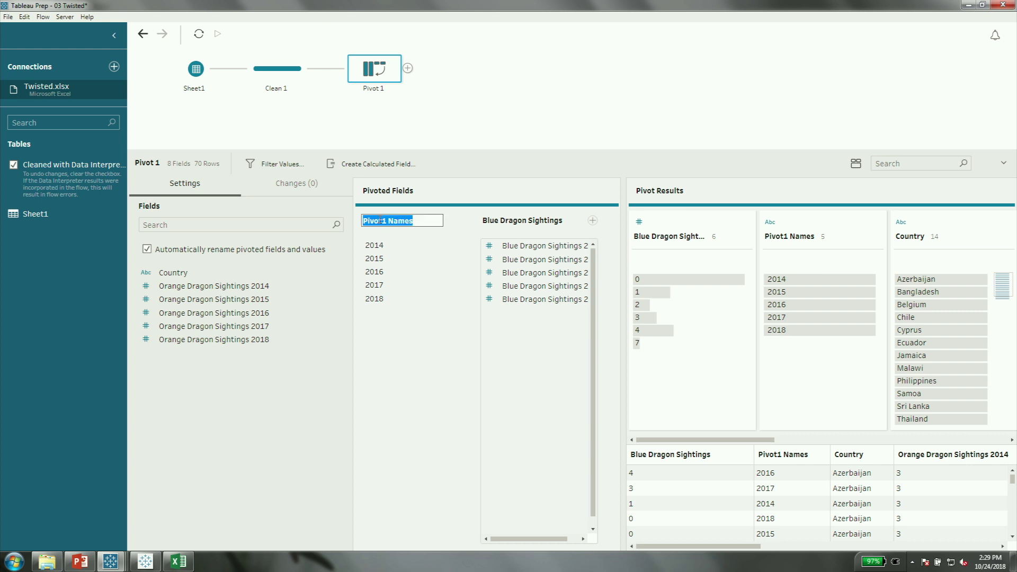
{"action": "type", "text": "Y"}
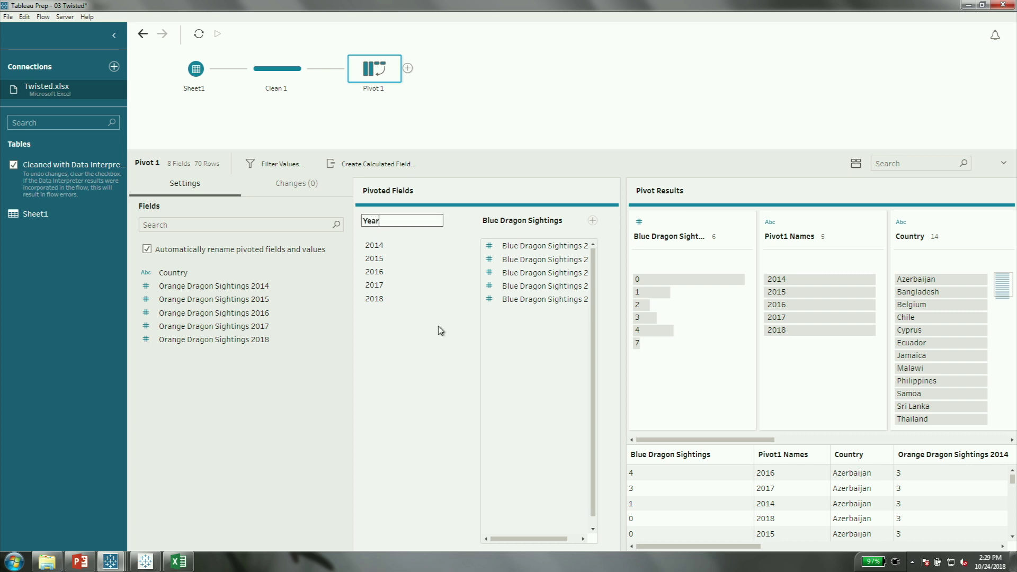
{"action": "type", "text": "ear"}
{"action": "key", "text": "Return"}
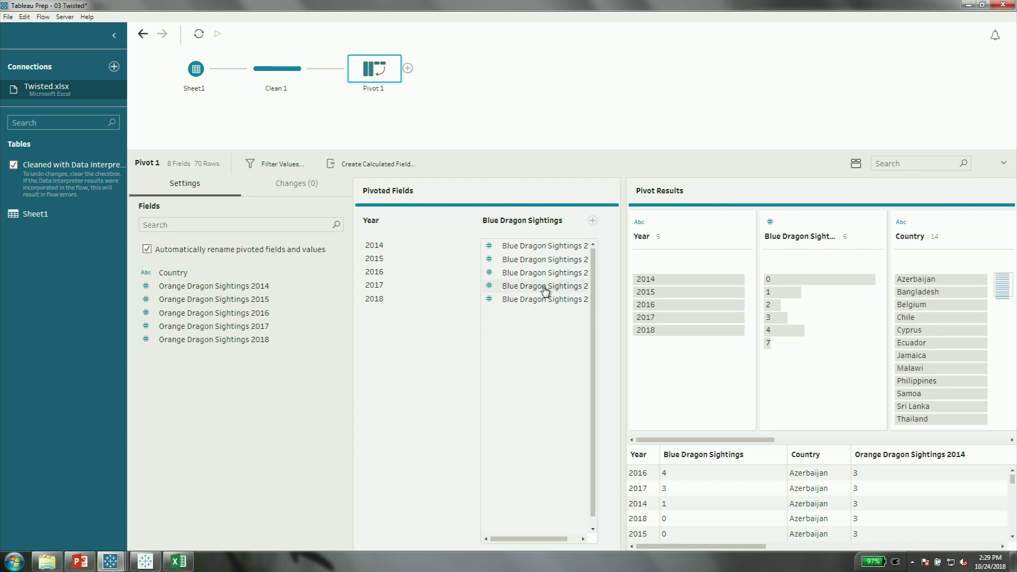
Add a second pivot values column to Pivot 1 and fill it with the five Orange Dragon Sightings fields, 2014 through 2018
{"action": "left_click", "coordinate": [592, 221]}
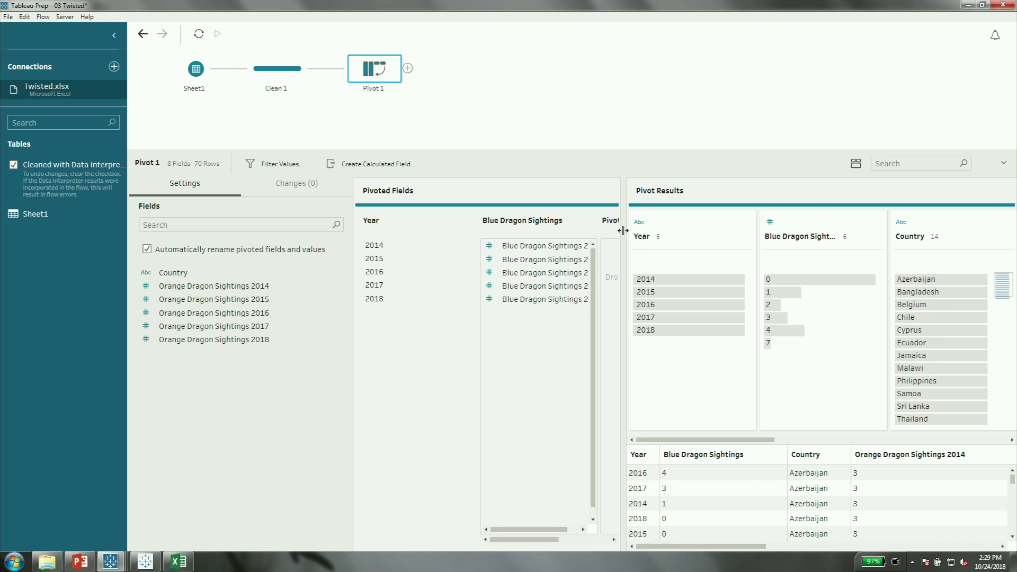
{"action": "left_click_drag", "start_coordinate": [622, 230], "coordinate": [733, 230]}
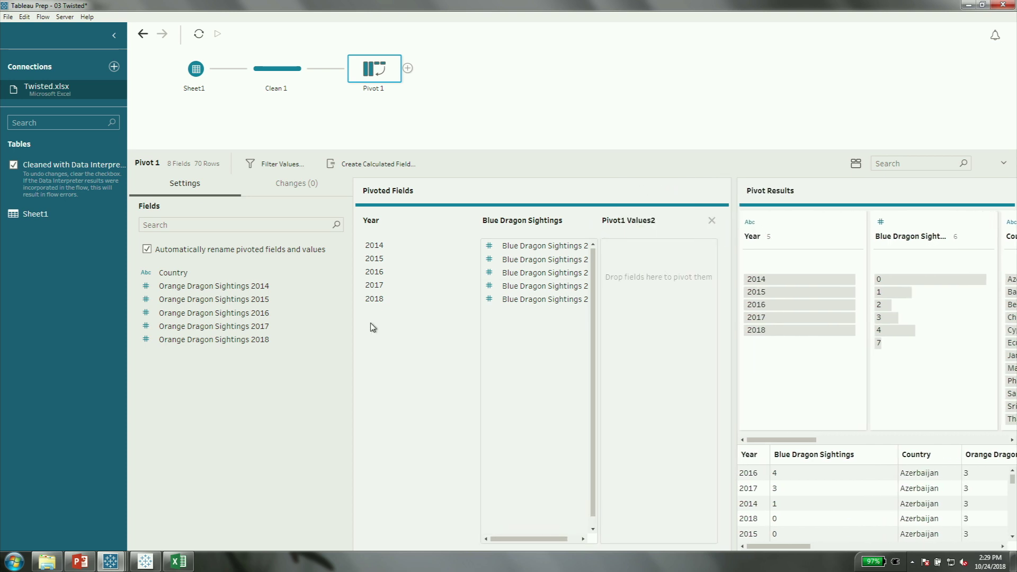
{"action": "left_click", "coordinate": [239, 288]}
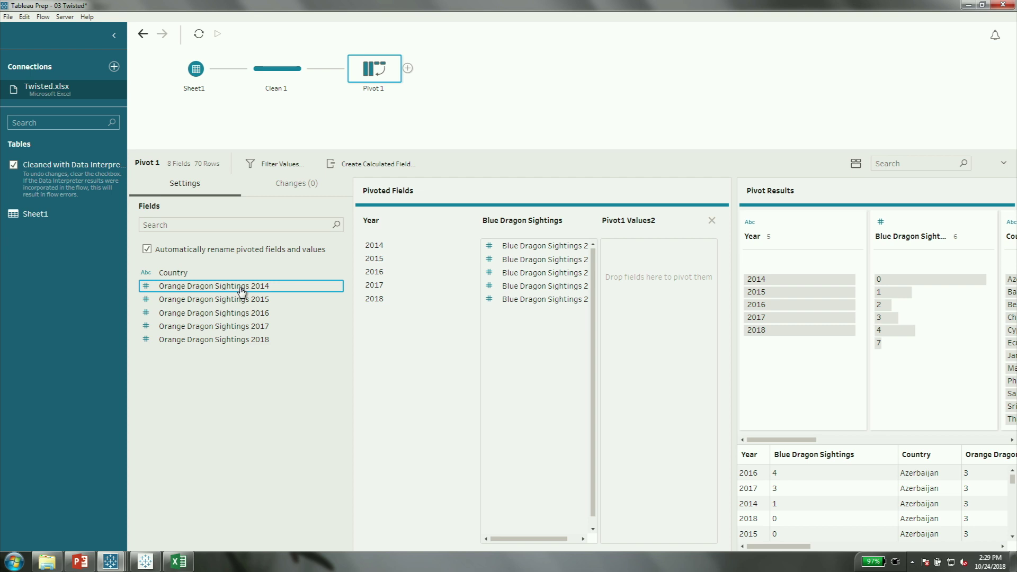
{"action": "left_click", "coordinate": [238, 340], "text": "shift"}
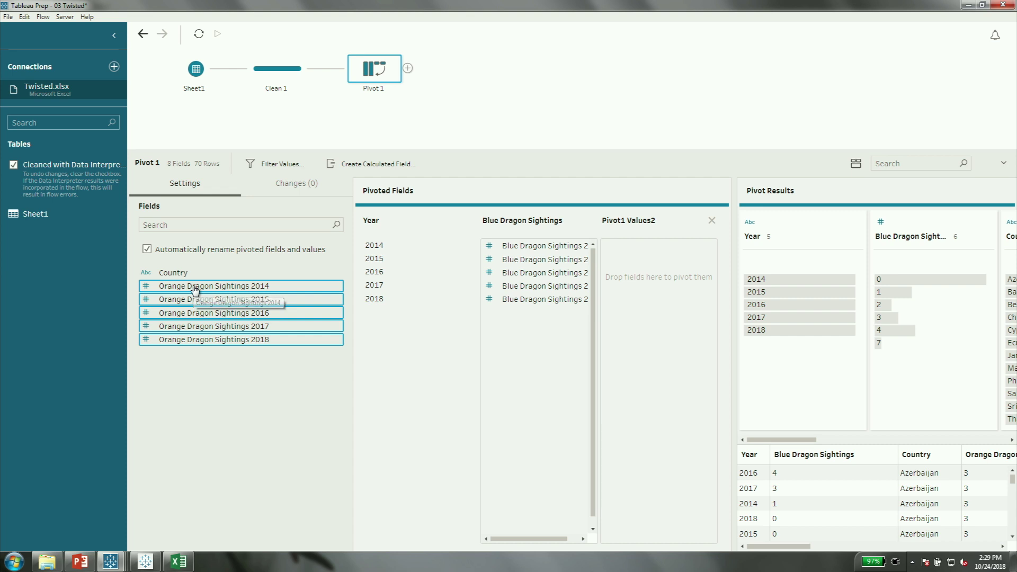
{"action": "left_click_drag", "start_coordinate": [195, 290], "coordinate": [641, 268]}
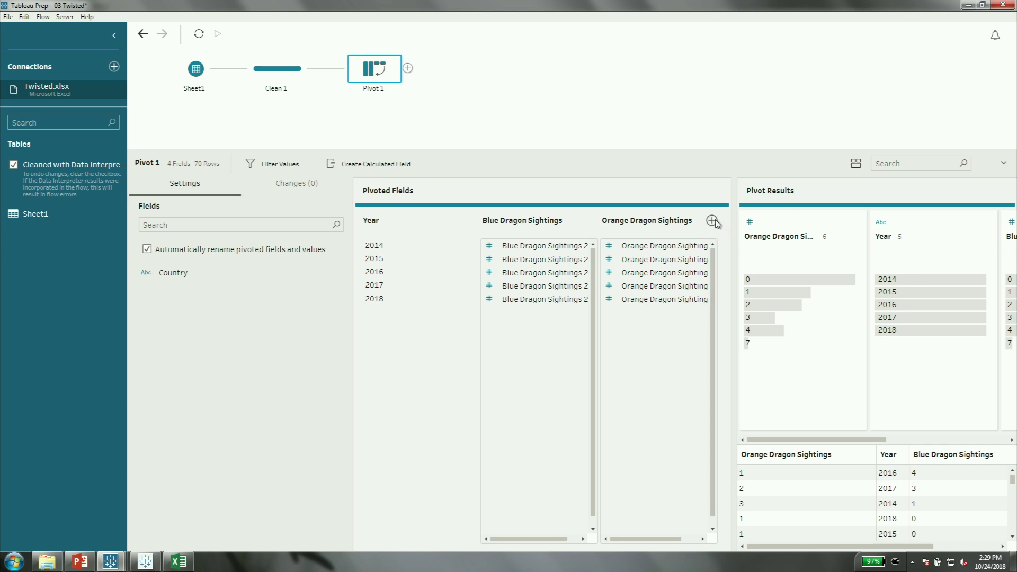
Add a cleaning step after Pivot 1 and widen the Orange Dragon Sightings card to show its full name
{"action": "left_click", "coordinate": [407, 67]}
{"action": "left_click", "coordinate": [439, 86]}
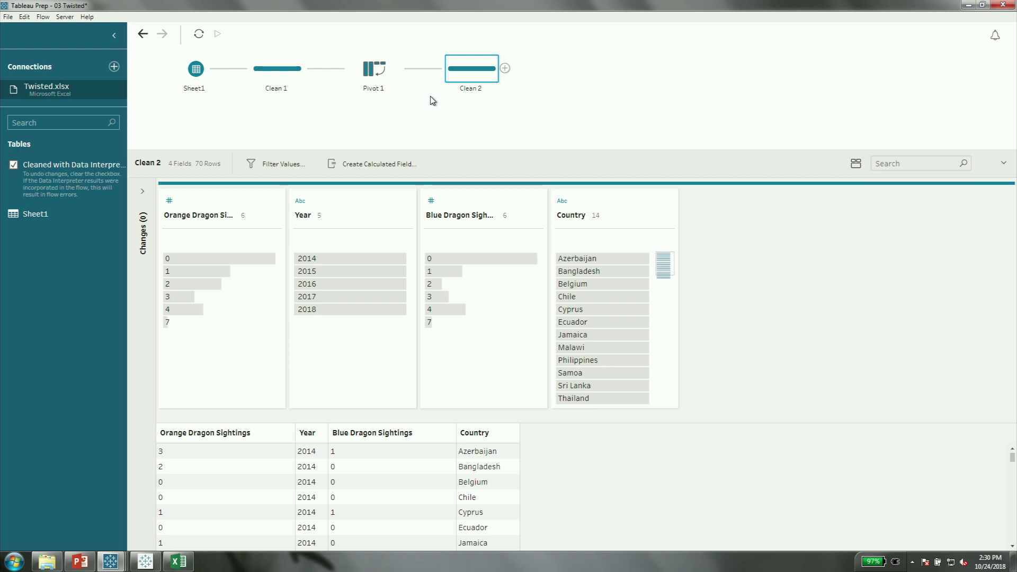
{"action": "mouse_move", "coordinate": [185, 274]}
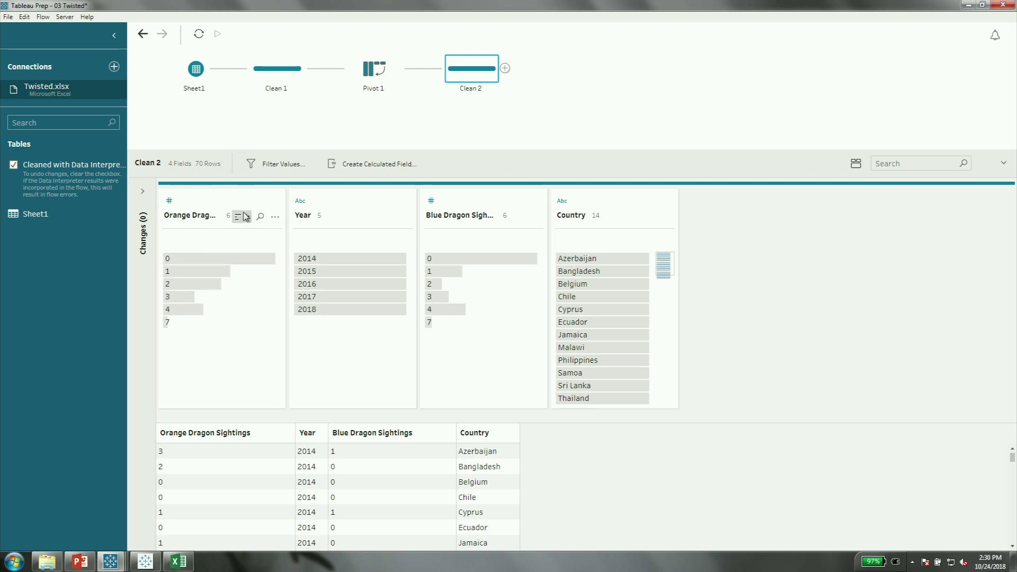
{"action": "left_click_drag", "start_coordinate": [287, 222], "coordinate": [384, 222]}
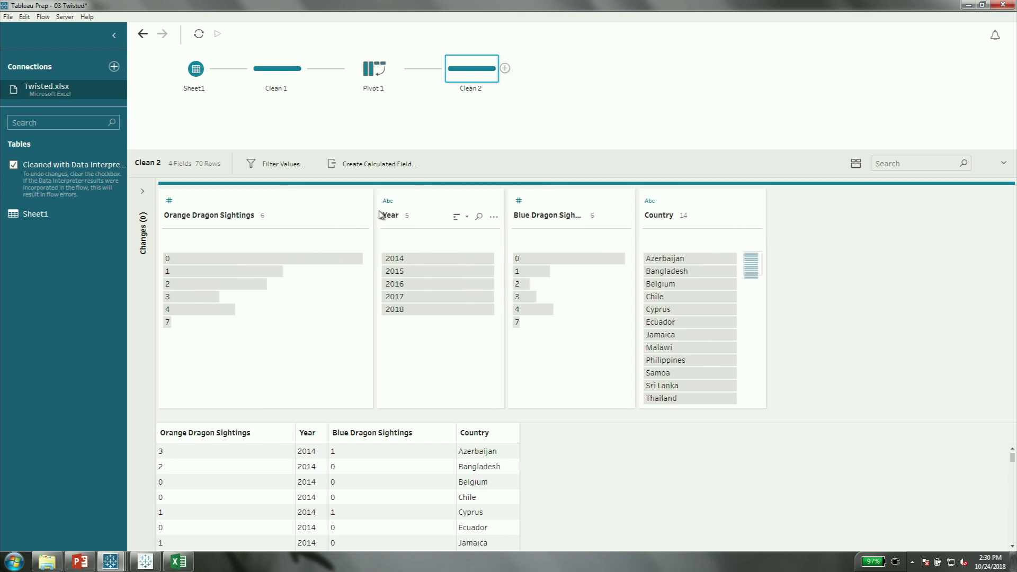
Examine how the 2014 and 2015 rows spread across the fields, and compare the Blue and Orange Dragon Sightings cards
{"action": "left_click", "coordinate": [430, 264]}
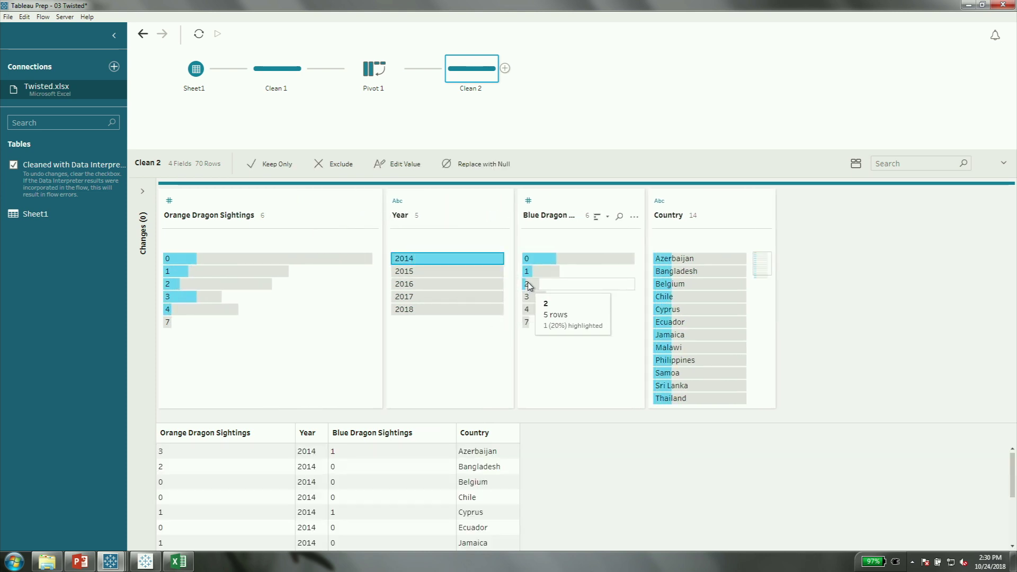
{"action": "mouse_move", "coordinate": [469, 274]}
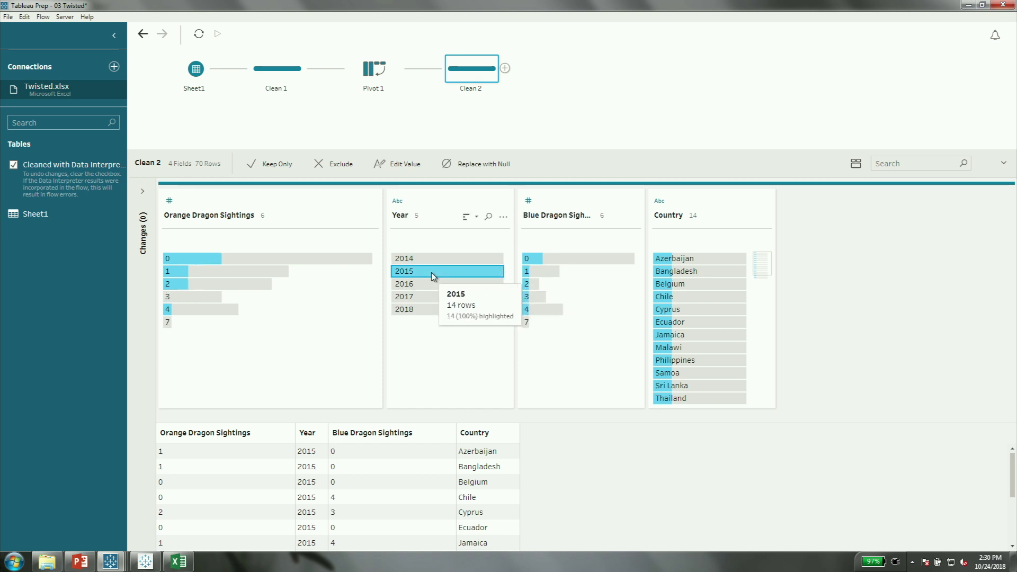
{"action": "key", "text": "Escape"}
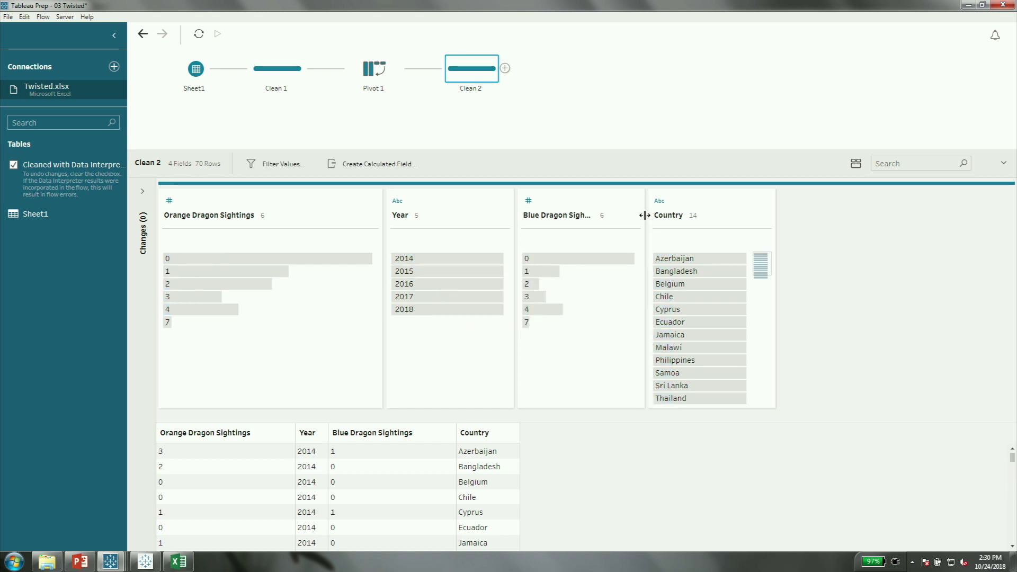
{"action": "left_click_drag", "start_coordinate": [645, 216], "coordinate": [733, 209]}
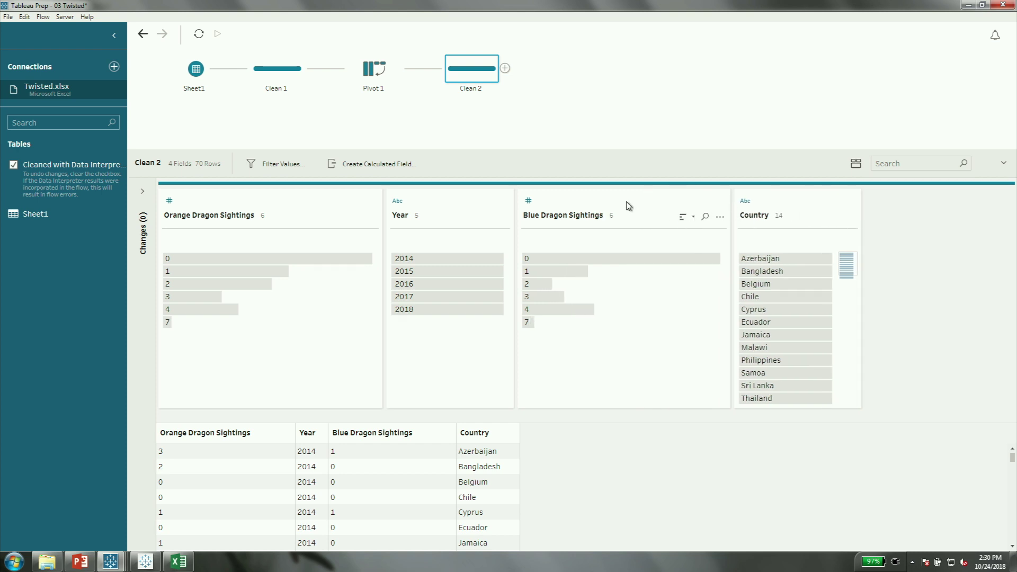
{"action": "left_click", "coordinate": [628, 207]}
{"action": "left_click", "coordinate": [314, 201], "text": "ctrl"}
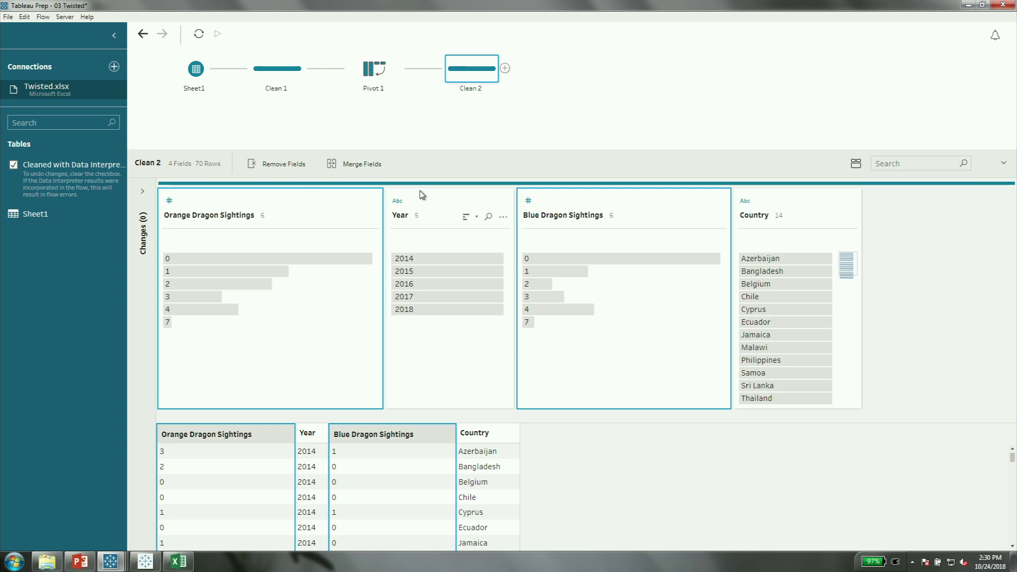
Add a pivot step after Clean 2 and pivot the Blue Dragon Sightings and Orange Dragon Sightings fields together
{"action": "left_click", "coordinate": [505, 68]}
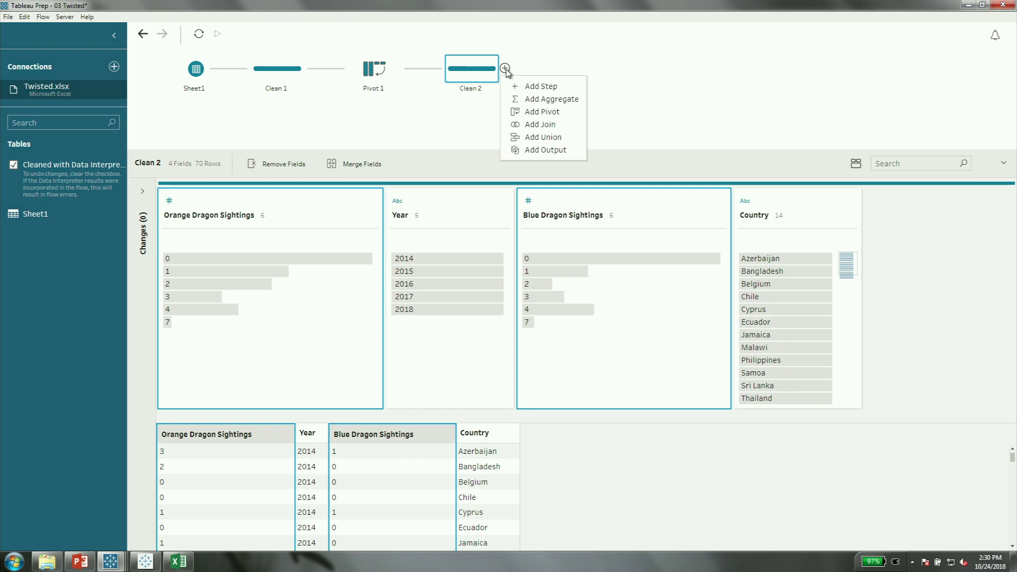
{"action": "left_click", "coordinate": [536, 112]}
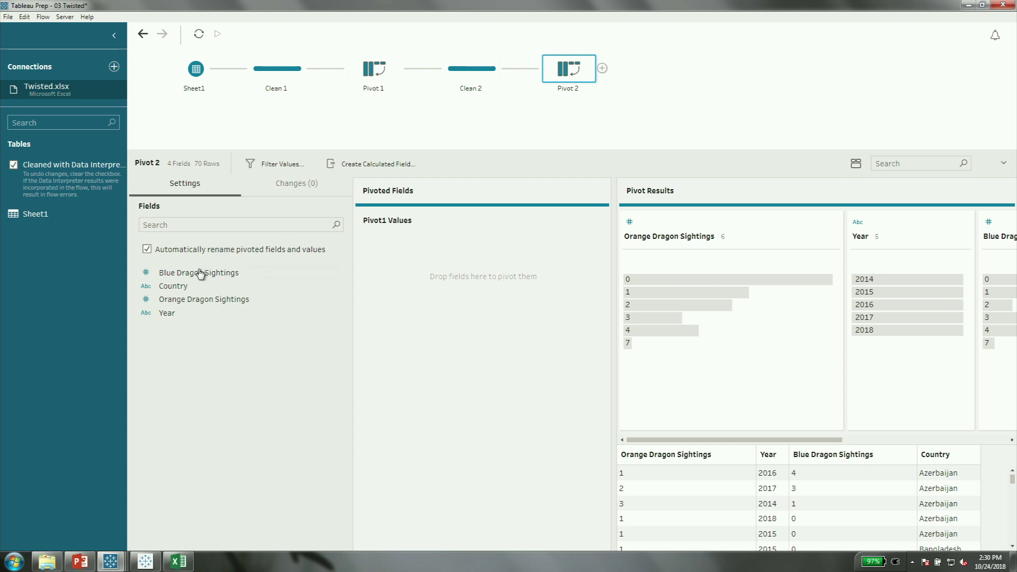
{"action": "left_click_drag", "start_coordinate": [200, 274], "coordinate": [484, 288]}
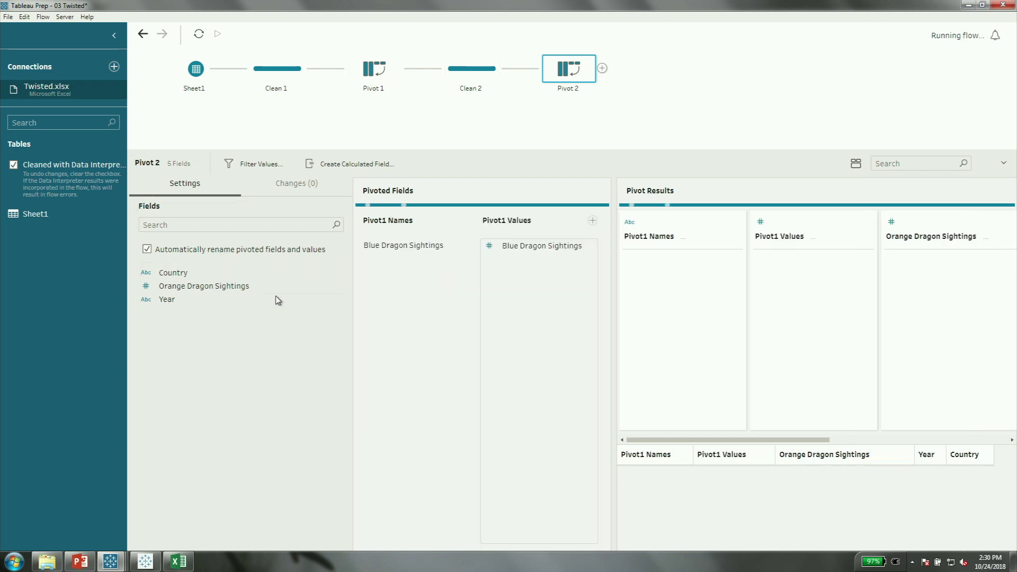
{"action": "left_click_drag", "start_coordinate": [220, 288], "coordinate": [522, 287]}
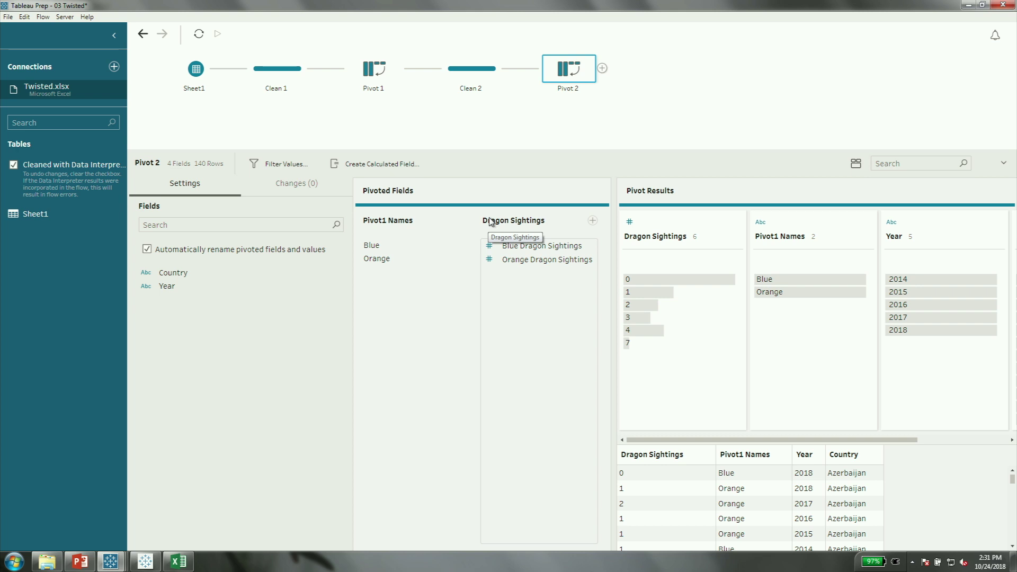
Rename the Pivot1 Names field in Pivot 2 as Dragon Color
{"action": "double_click", "coordinate": [400, 221]}
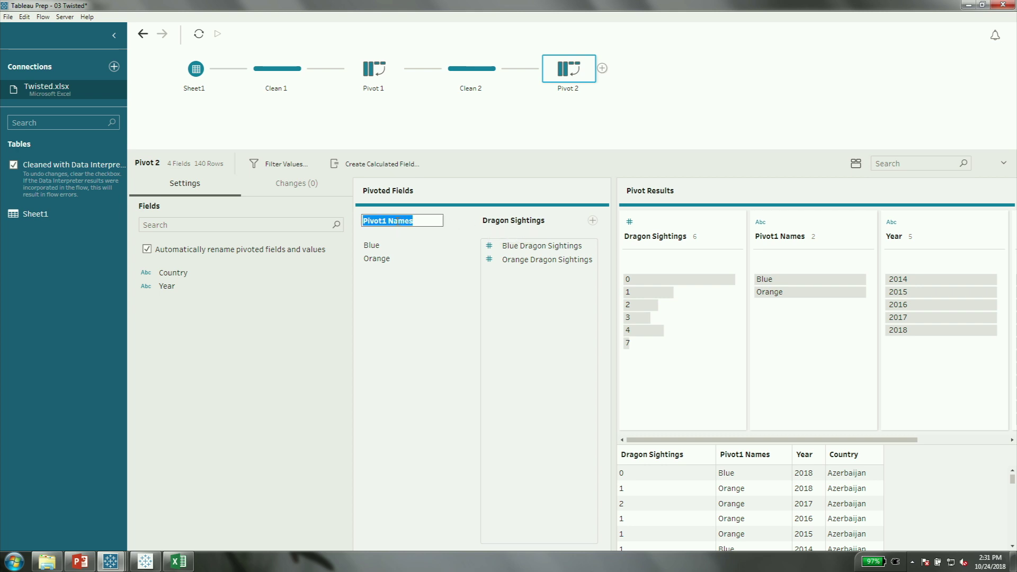
{"action": "type", "text": "Dragon Color"}
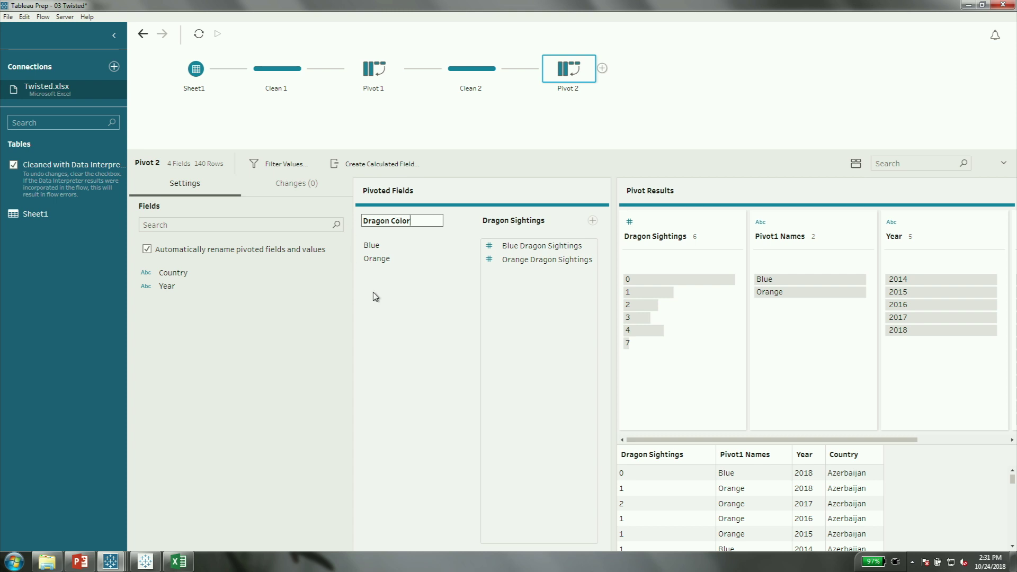
{"action": "left_click", "coordinate": [445, 359]}
Add a cleaning step after Pivot 2 and change the Year field's data type to Date
{"action": "left_click", "coordinate": [602, 67]}
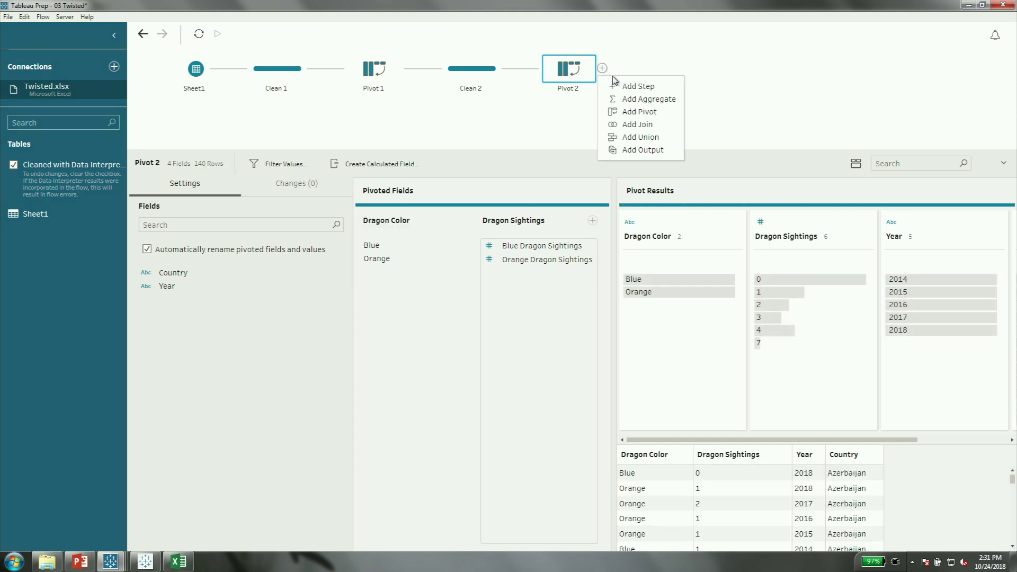
{"action": "left_click", "coordinate": [642, 86]}
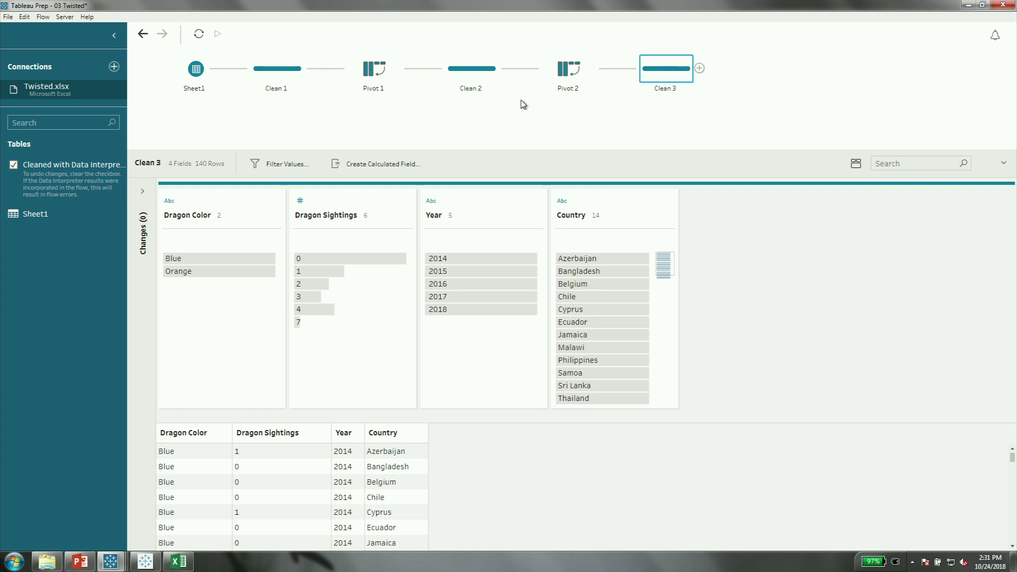
{"action": "left_click", "coordinate": [432, 201]}
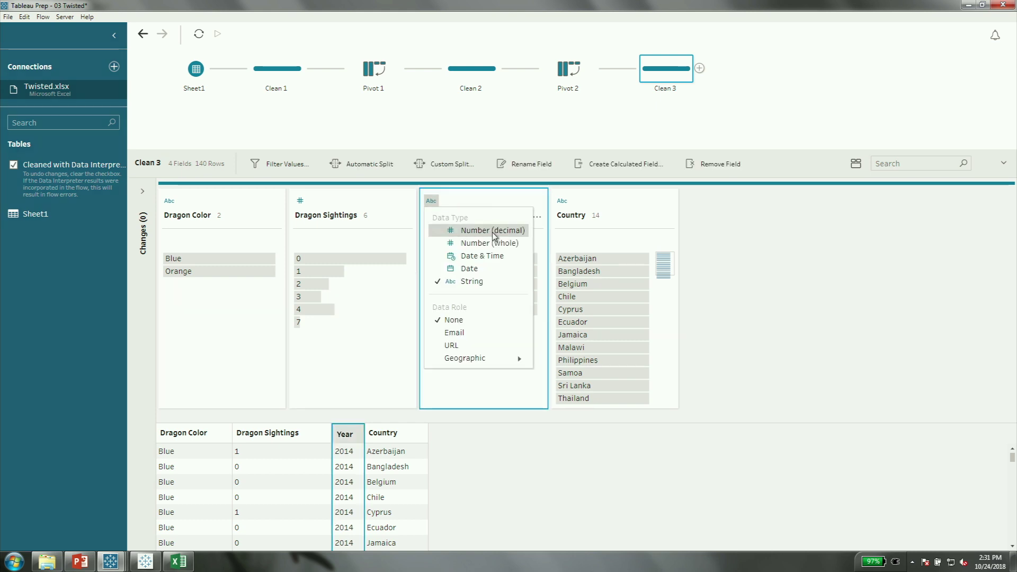
{"action": "left_click", "coordinate": [474, 269]}
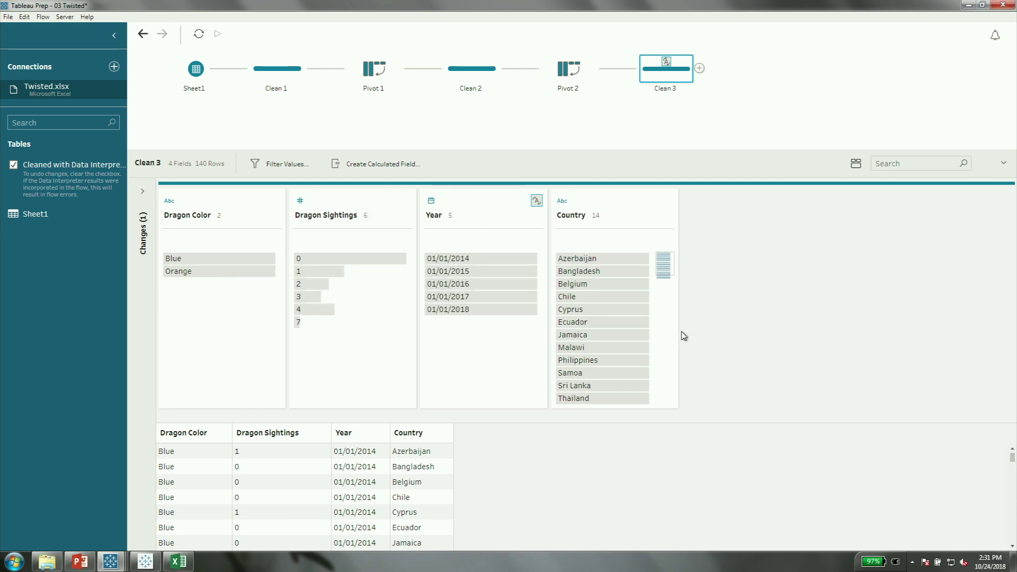
Add a CSV output after Clean 3, saved in the Data folder as Twisted - Untwisted.csv, replacing the existing file
{"action": "left_click", "coordinate": [699, 68]}
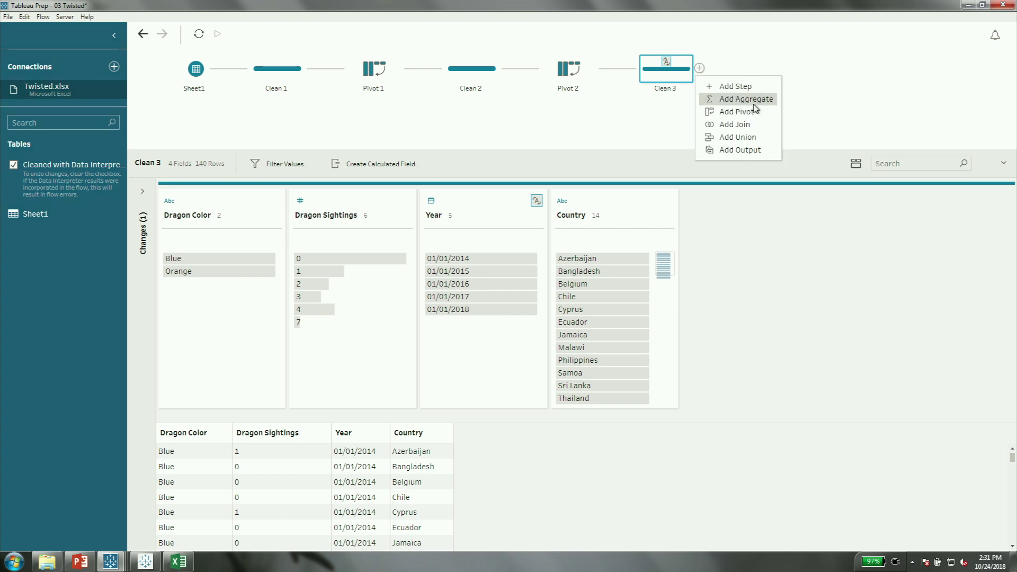
{"action": "left_click", "coordinate": [746, 151]}
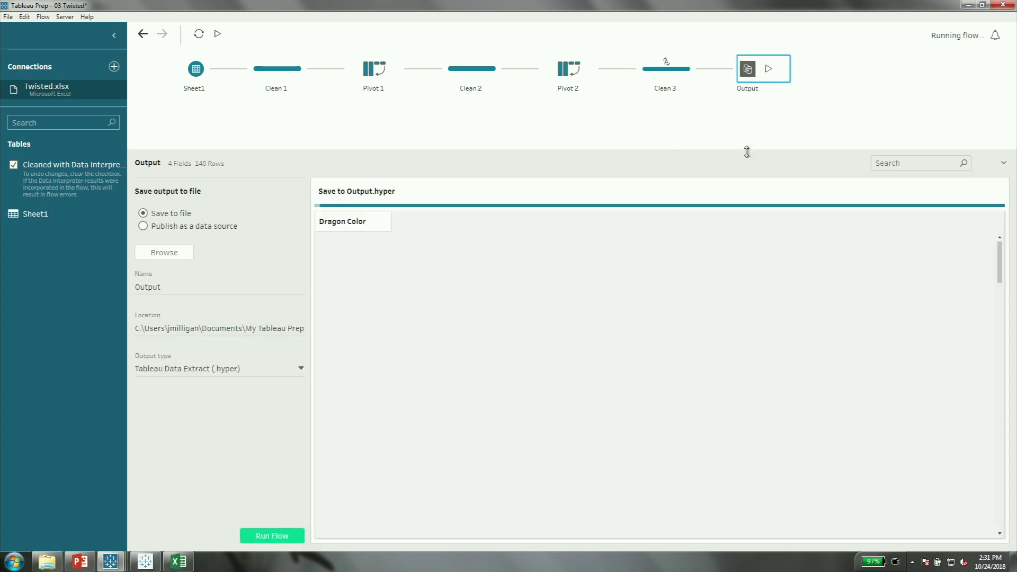
{"action": "left_click", "coordinate": [239, 373]}
{"action": "left_click", "coordinate": [240, 413]}
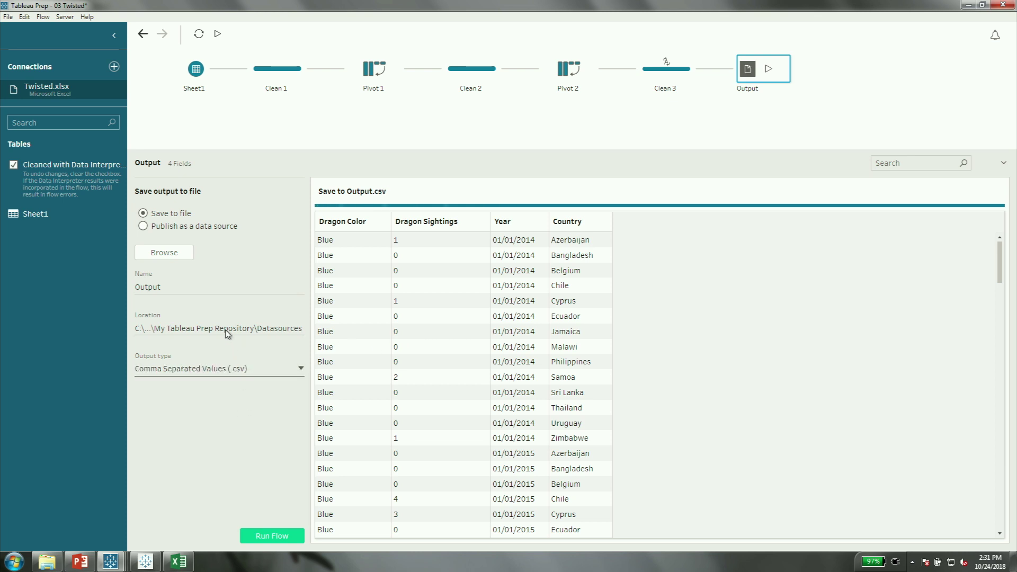
{"action": "left_click", "coordinate": [180, 257]}
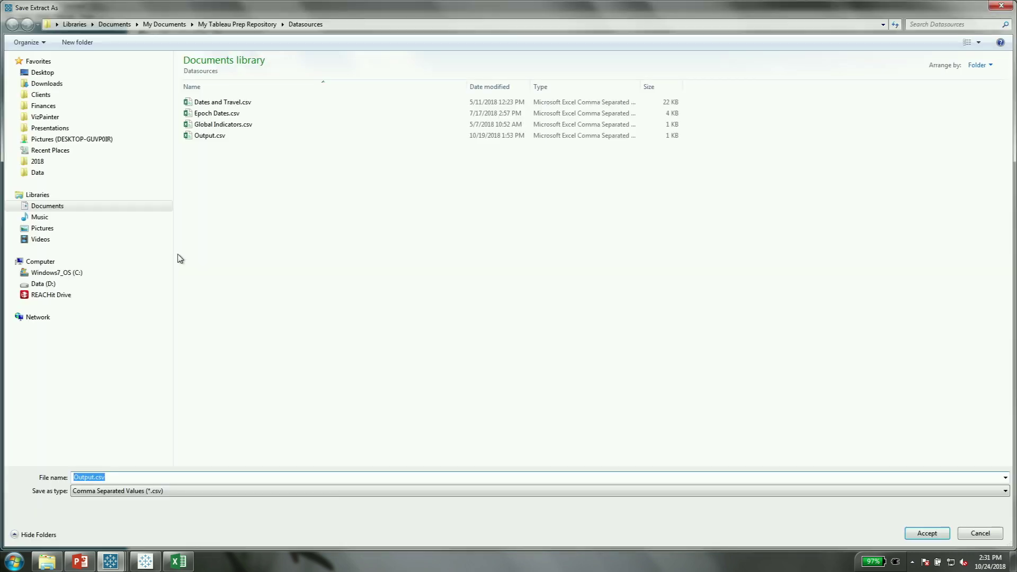
{"action": "left_click", "coordinate": [57, 171]}
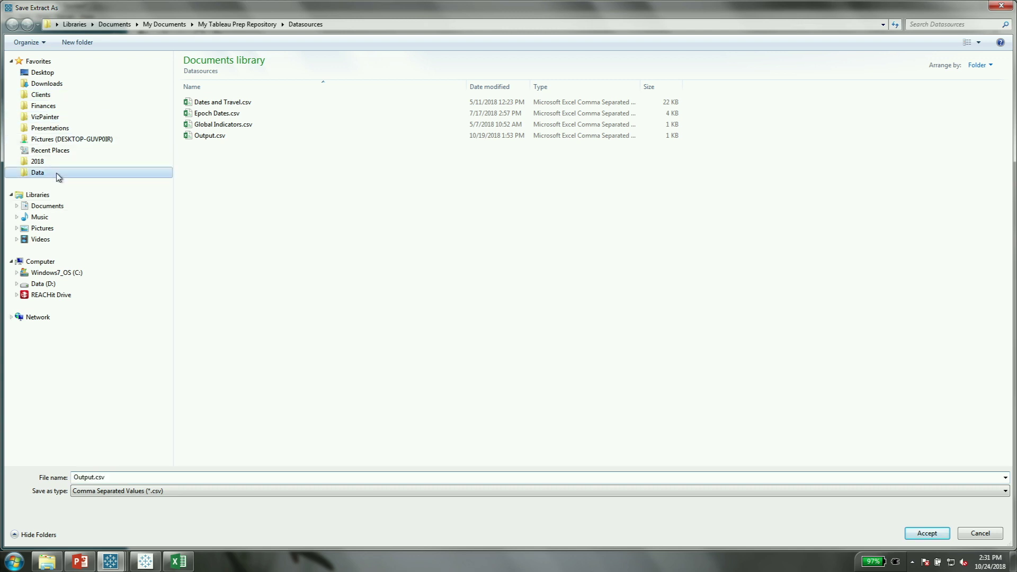
{"action": "double_click", "coordinate": [226, 159]}
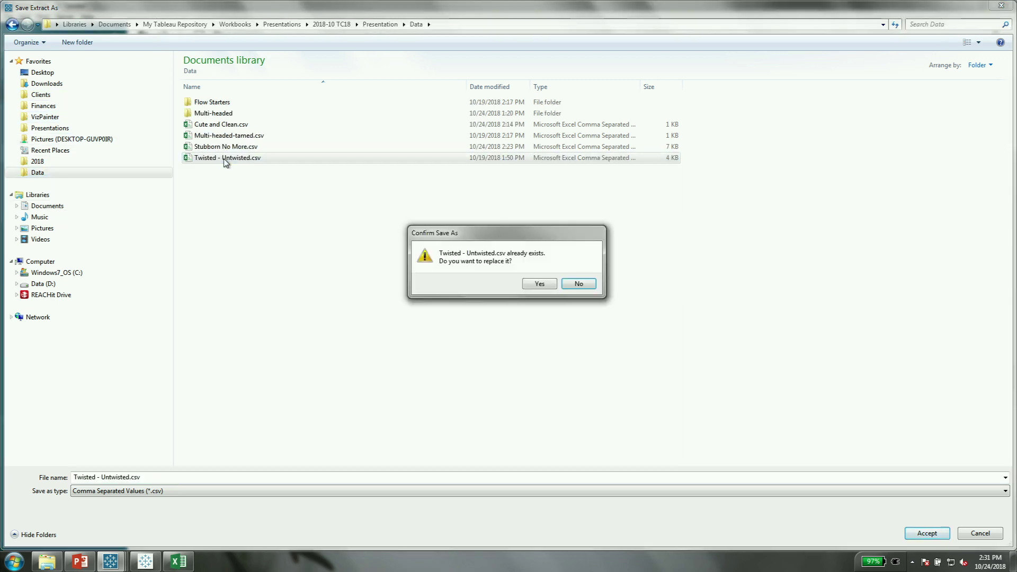
{"action": "left_click", "coordinate": [534, 287]}
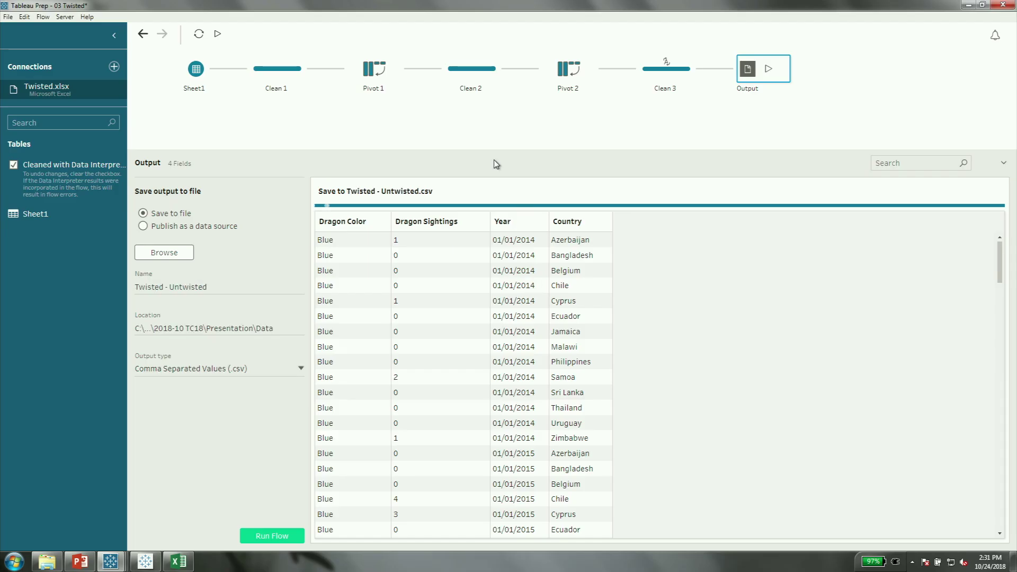
Run the flow, replacing the existing Twisted - Untwisted.csv output, and close the completion message
{"action": "left_click", "coordinate": [218, 34]}
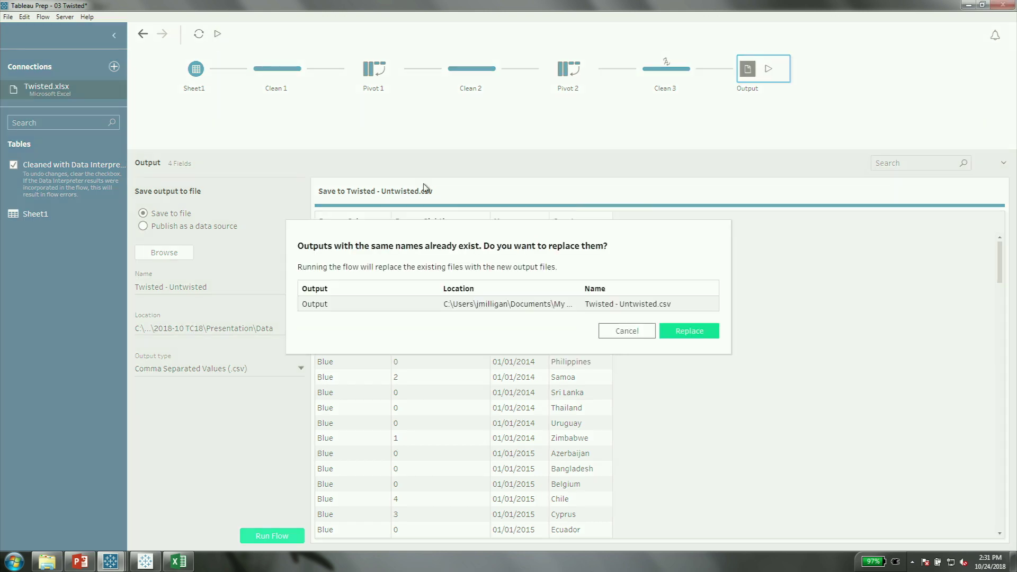
{"action": "left_click", "coordinate": [709, 332]}
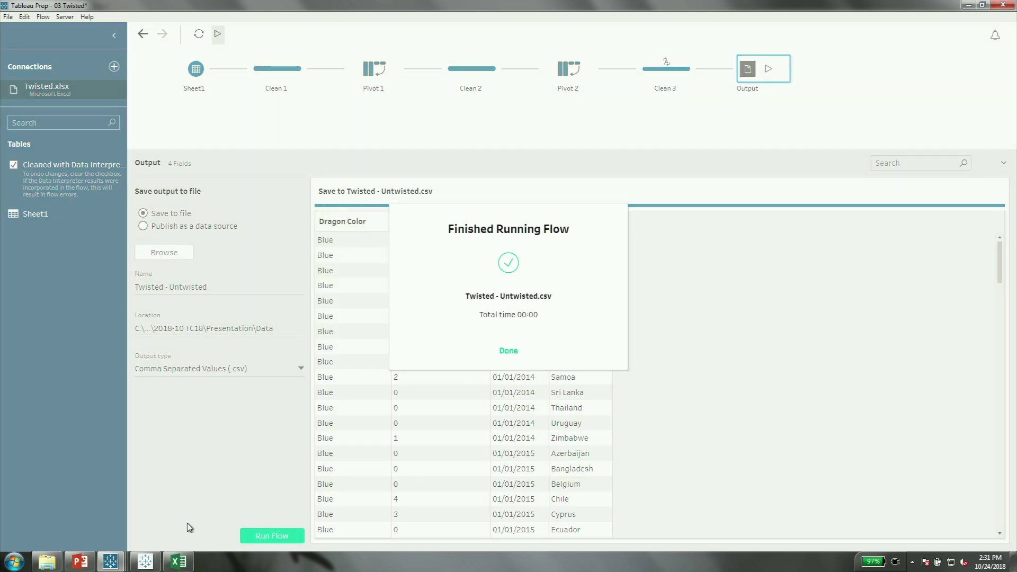
{"action": "left_click", "coordinate": [507, 351]}
Switch to Tableau Desktop and, on the Untwisted Analysis sheet, select and refresh the Twisted - Untwisted data source
{"action": "left_click", "coordinate": [139, 564]}
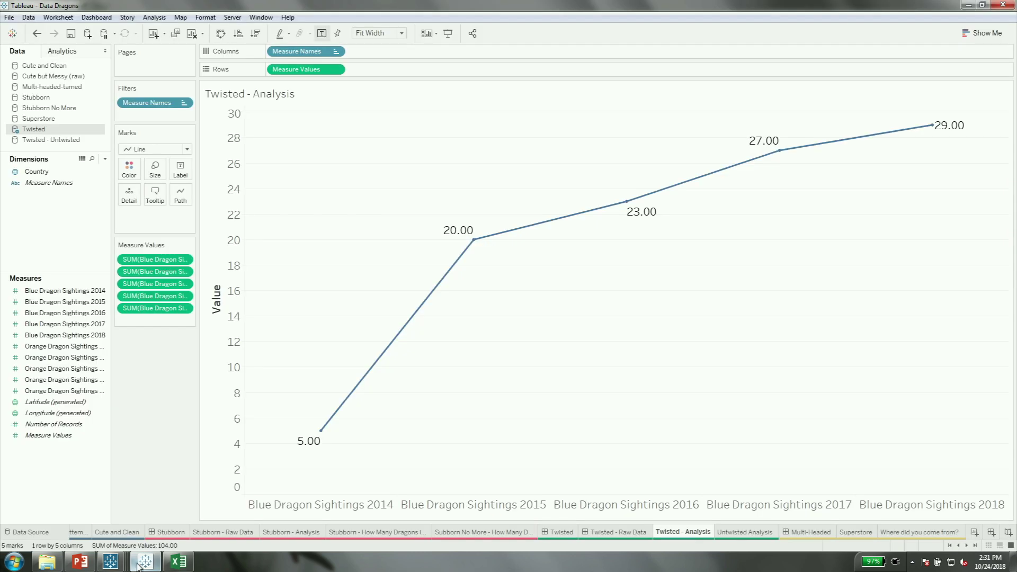
{"action": "left_click", "coordinate": [750, 532]}
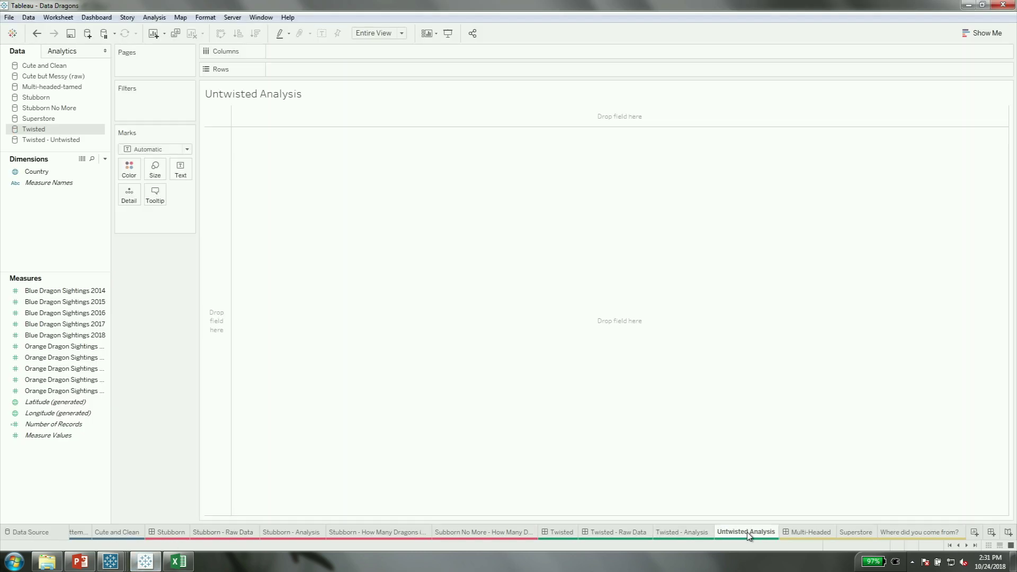
{"action": "left_click", "coordinate": [57, 139]}
{"action": "right_click", "coordinate": [58, 141]}
{"action": "left_click", "coordinate": [85, 161]}
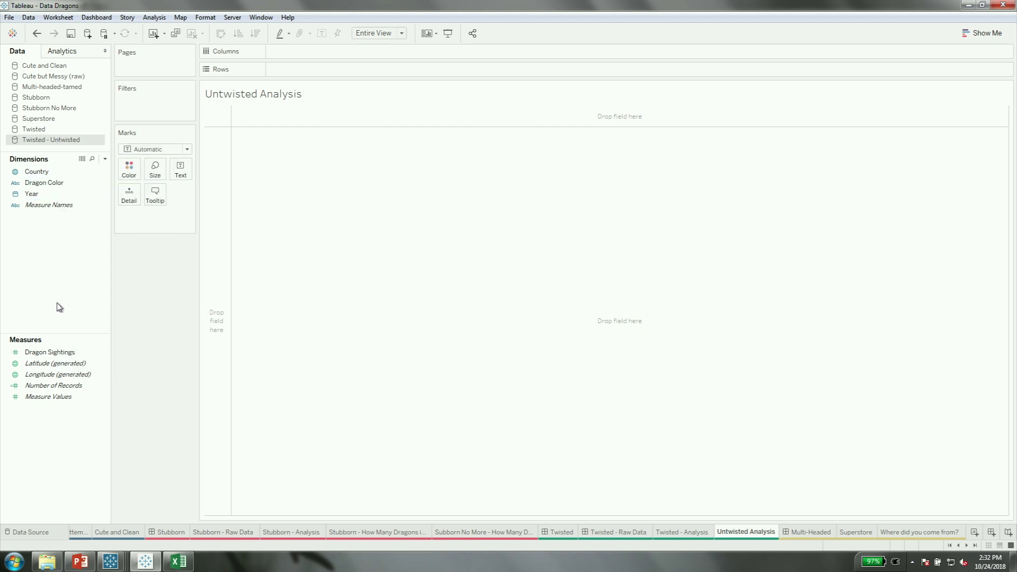
Chart Dragon Sightings by Year as a line view with Year across the columns and Dragon Color distinguishing the lines
{"action": "left_click", "coordinate": [53, 353]}
{"action": "left_click_drag", "start_coordinate": [53, 354], "coordinate": [220, 233]}
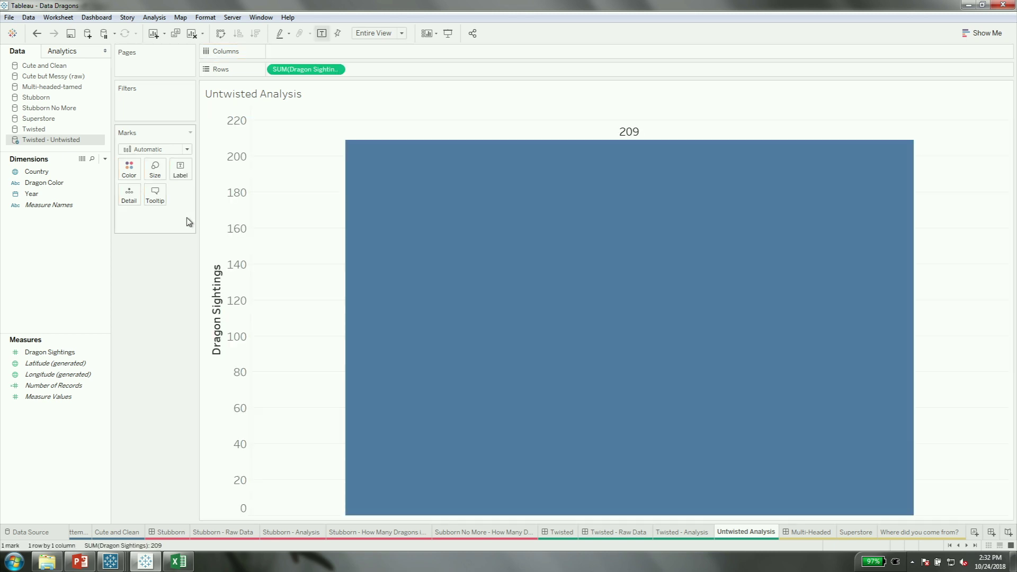
{"action": "left_click_drag", "start_coordinate": [67, 200], "coordinate": [327, 57]}
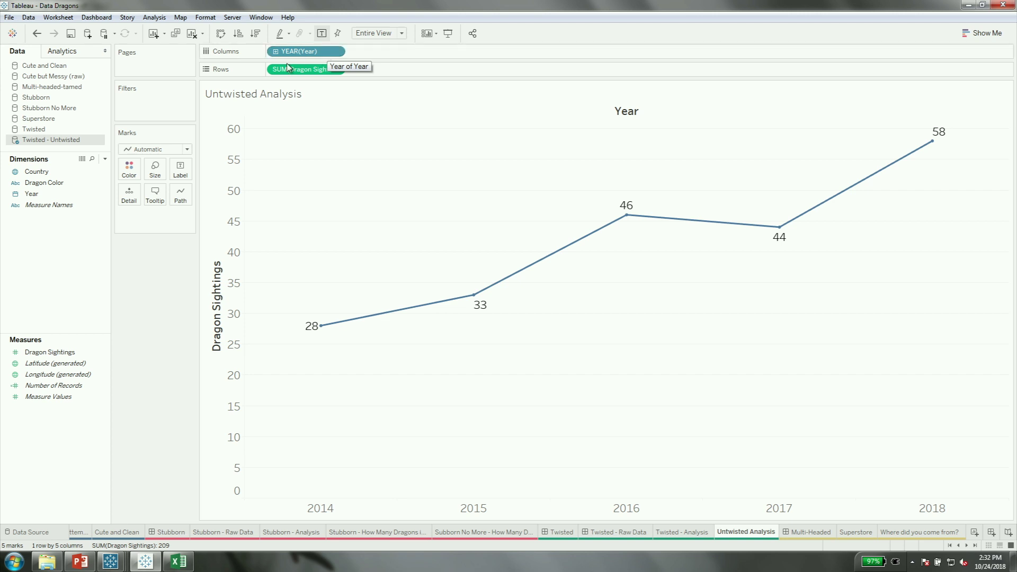
{"action": "left_click_drag", "start_coordinate": [47, 183], "coordinate": [130, 167]}
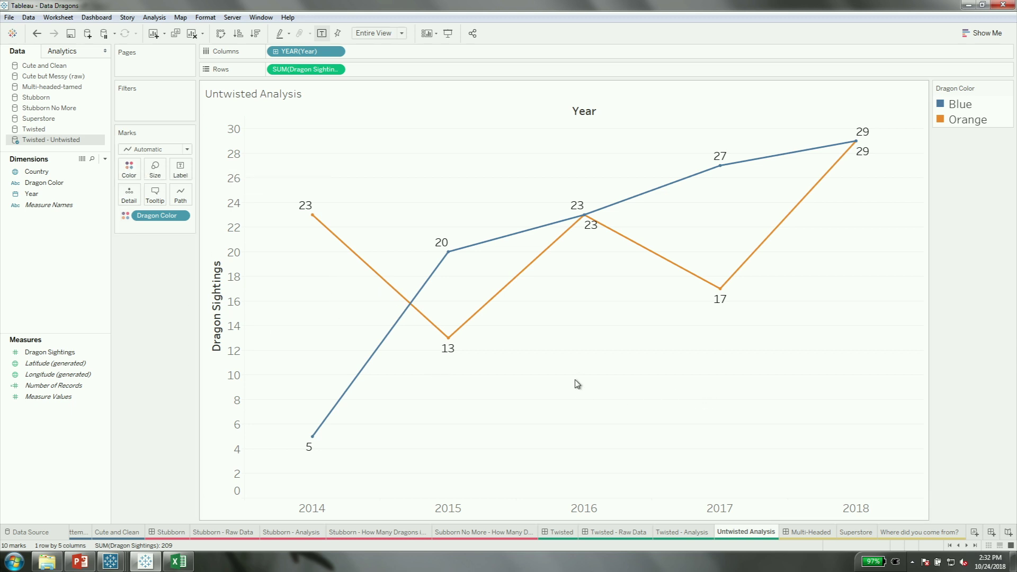
Show trend lines for the dragon sightings in the Untwisted Analysis view
{"action": "right_click", "coordinate": [538, 337]}
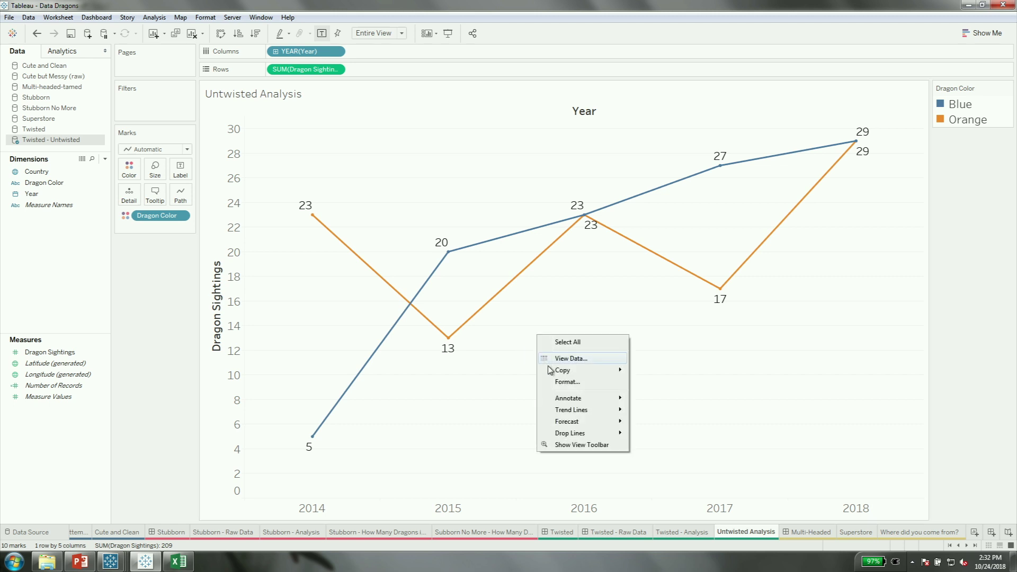
{"action": "mouse_move", "coordinate": [571, 412]}
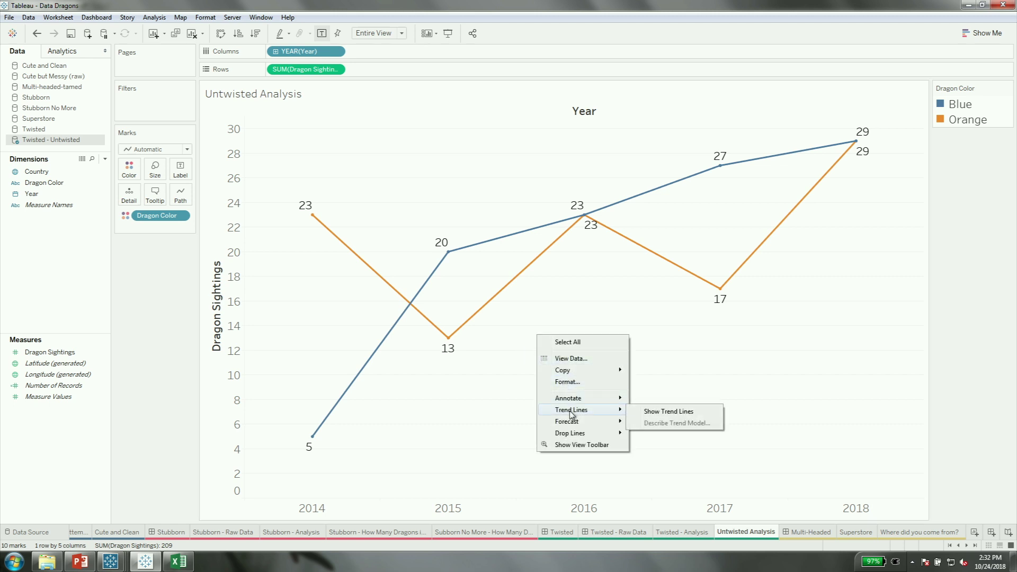
{"action": "left_click", "coordinate": [672, 412]}
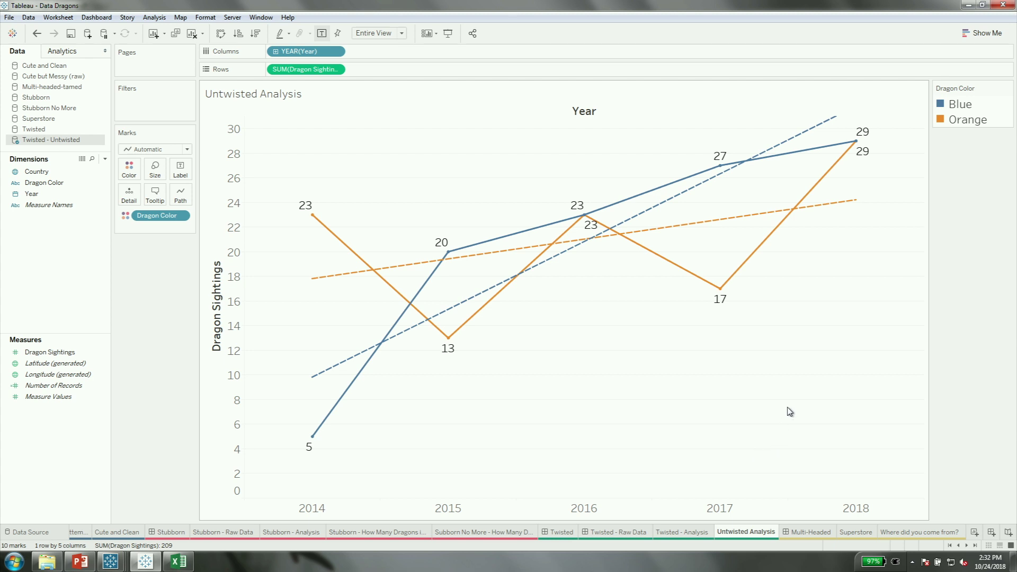
View the Multi-Headed dashboard and examine the regions and city sales on the Superstore map sheet
{"action": "left_click", "coordinate": [810, 532]}
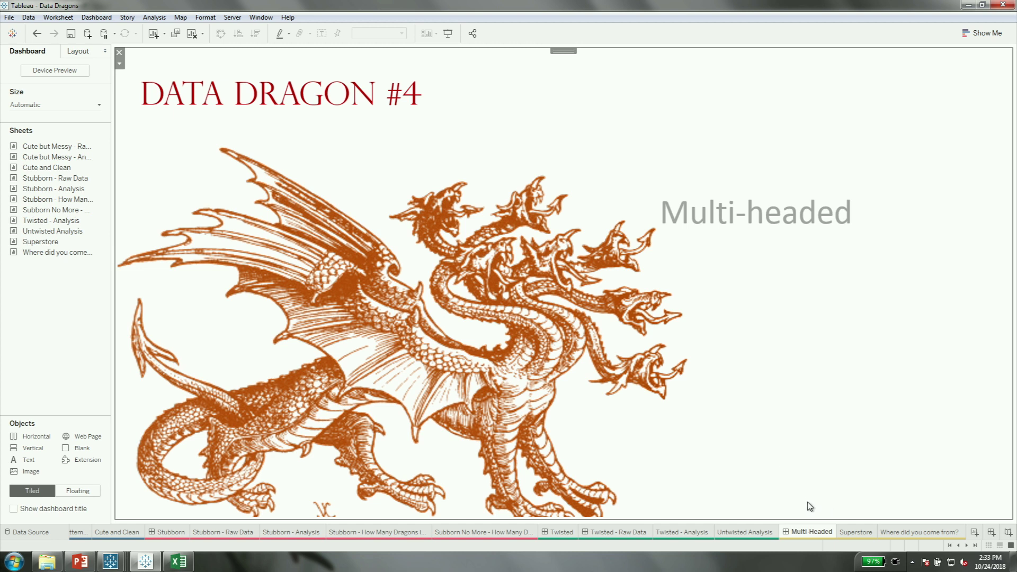
{"action": "left_click", "coordinate": [850, 530]}
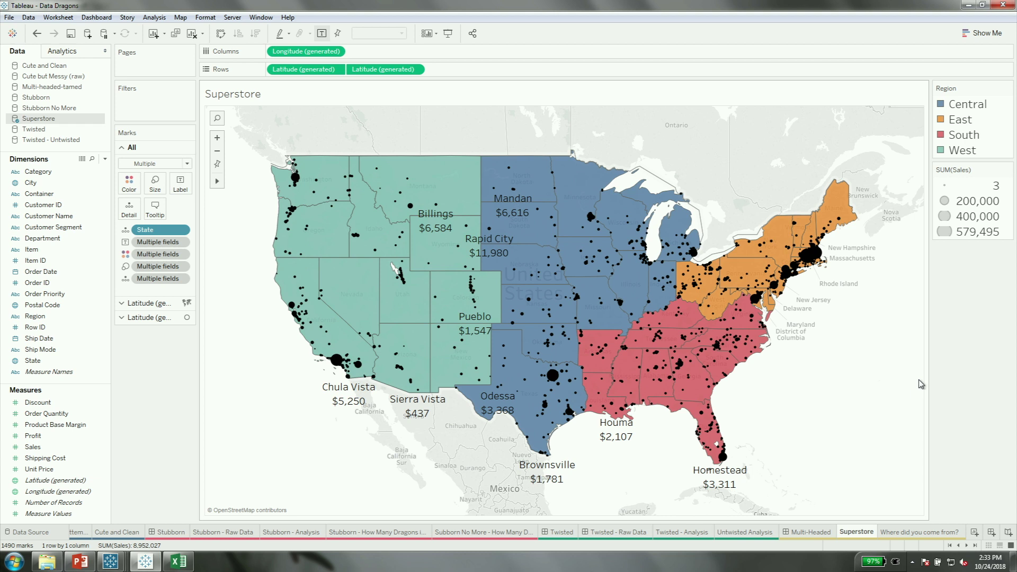
{"action": "mouse_move", "coordinate": [405, 210]}
{"action": "mouse_move", "coordinate": [762, 258]}
{"action": "mouse_move", "coordinate": [348, 393]}
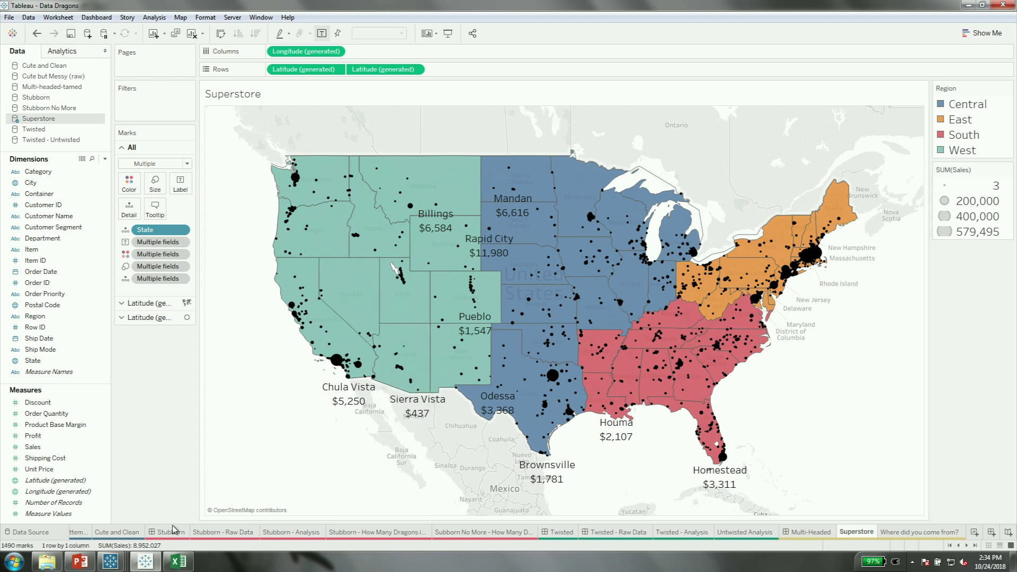
Switch to Cities.xlsx in Excel and examine the origin and destination city and state columns on the Trips sheet
{"action": "left_click", "coordinate": [179, 561]}
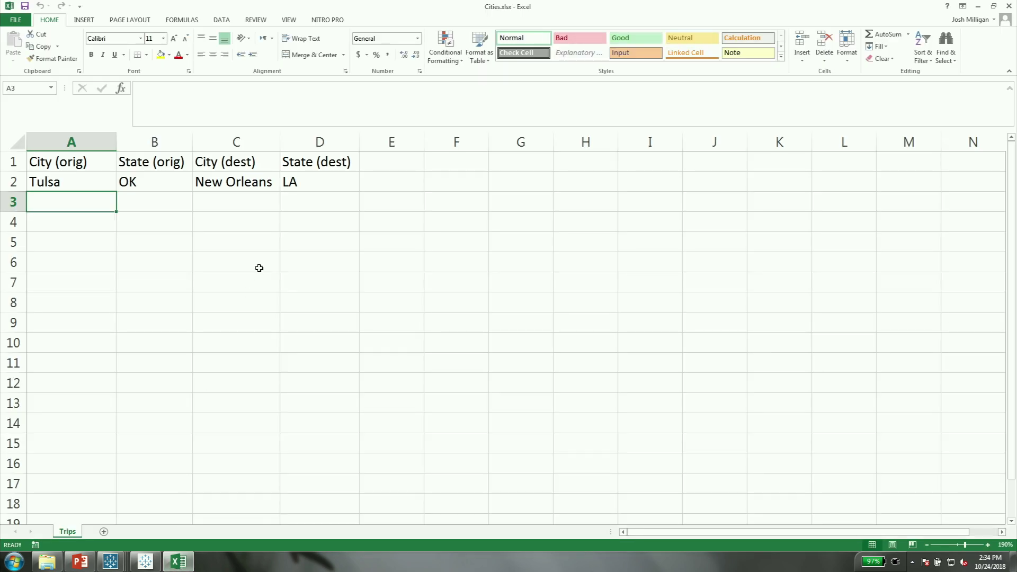
{"action": "key", "text": "Up"}
{"action": "key", "text": "Up"}
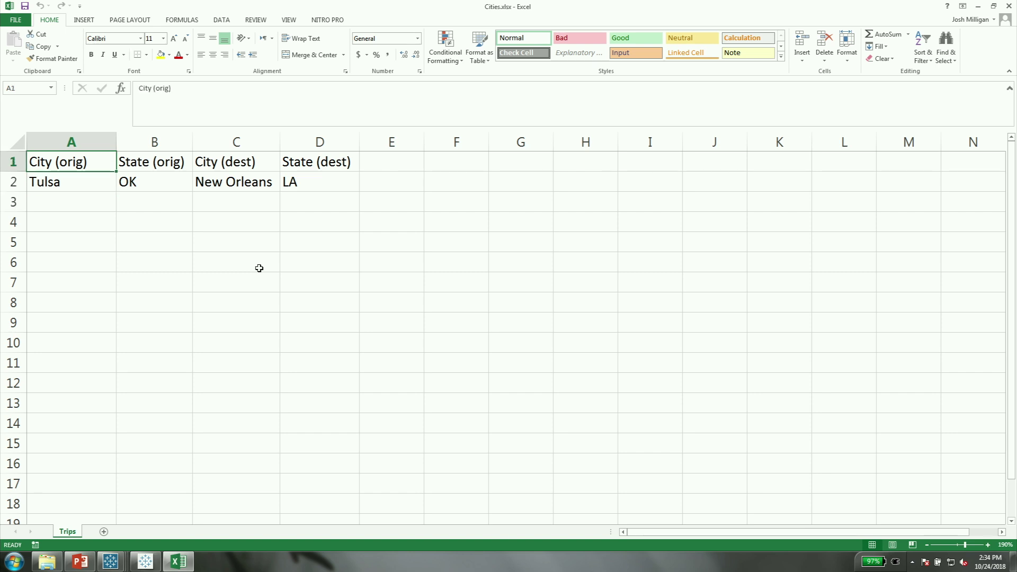
{"action": "key", "text": "Right"}
{"action": "key", "text": "Right"}
{"action": "key", "text": "Right"}
{"action": "key", "text": "Left"}
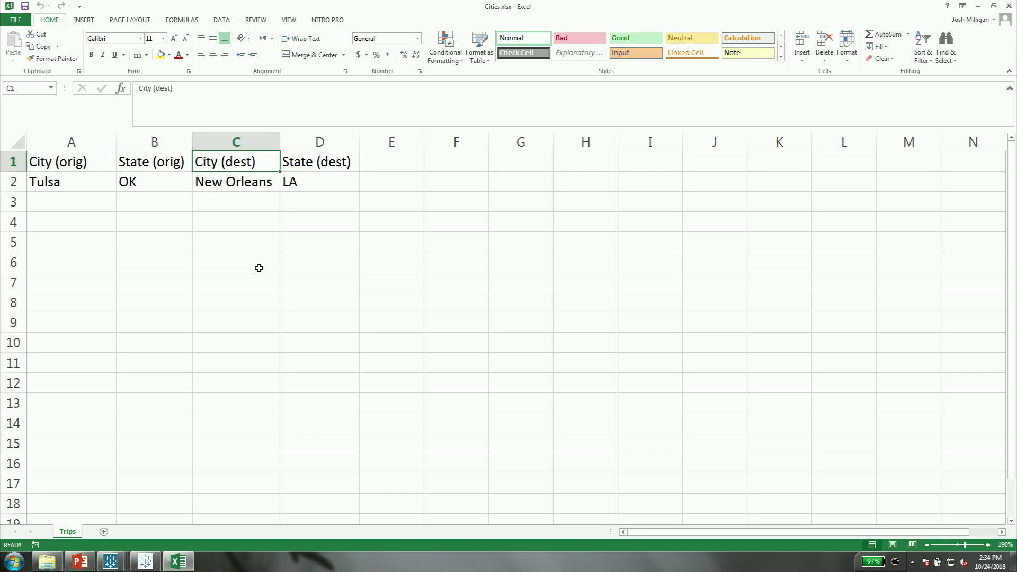
{"action": "key", "text": "Left"}
{"action": "key", "text": "Left"}
{"action": "key", "text": "Down"}
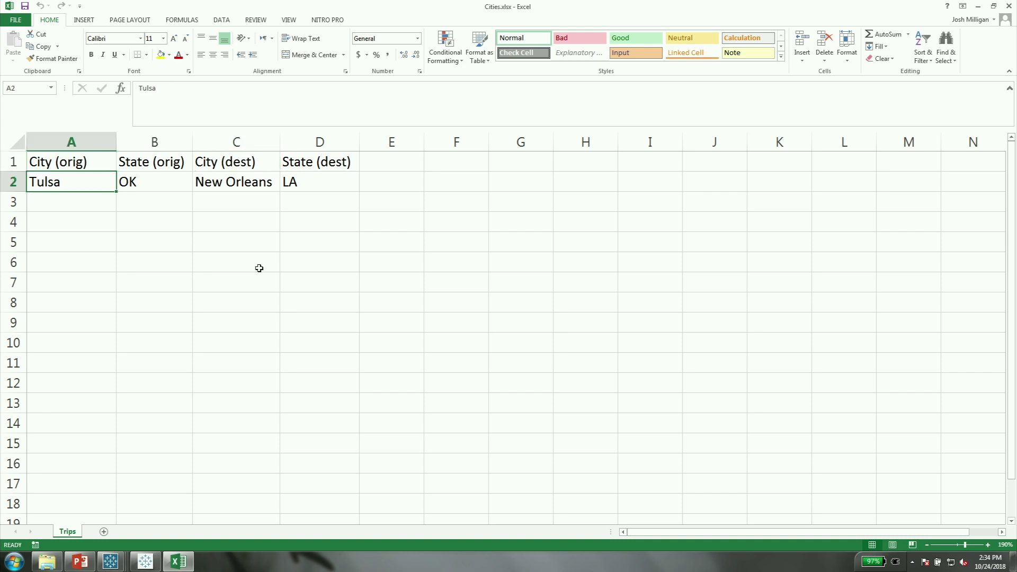
{"action": "key", "text": "Right"}
{"action": "key", "text": "Up"}
{"action": "key", "text": "Right"}
{"action": "key", "text": "Right"}
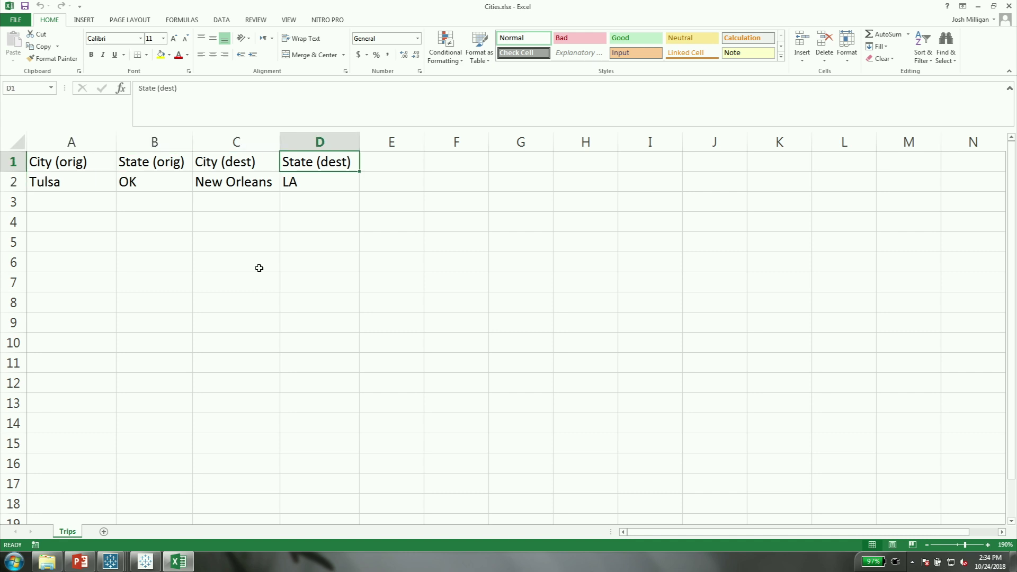
{"action": "key", "text": "Down"}
{"action": "key", "text": "Down"}
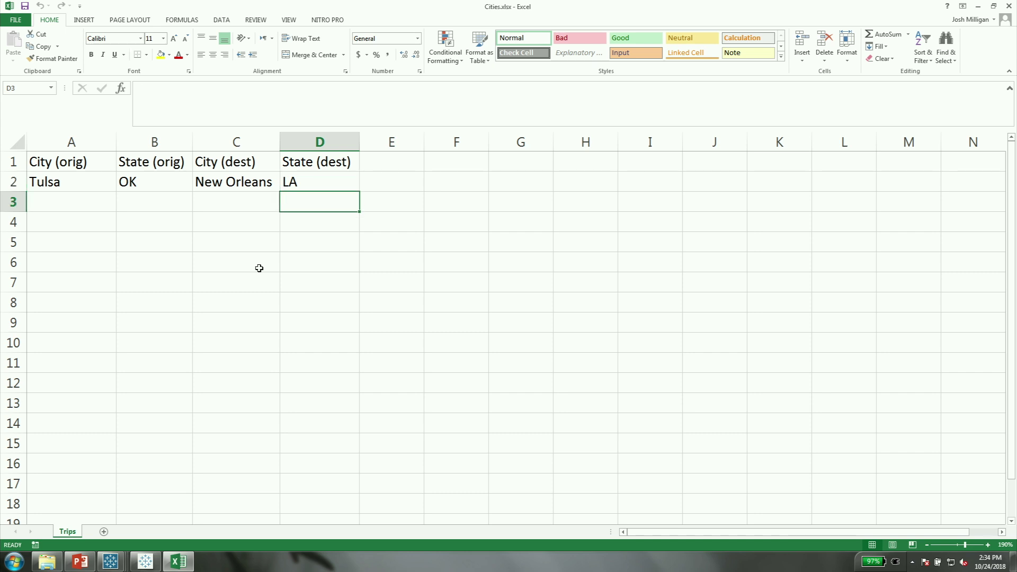
{"action": "key", "text": "Left"}
{"action": "key", "text": "Left"}
{"action": "key", "text": "Left"}
{"action": "key", "text": "Up"}
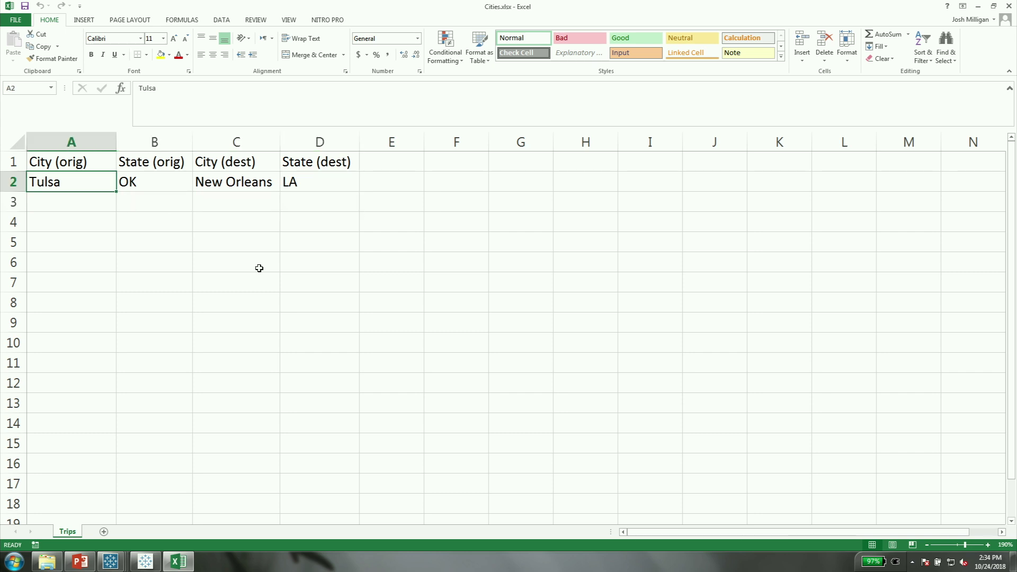
{"action": "key", "text": "shift+Right"}
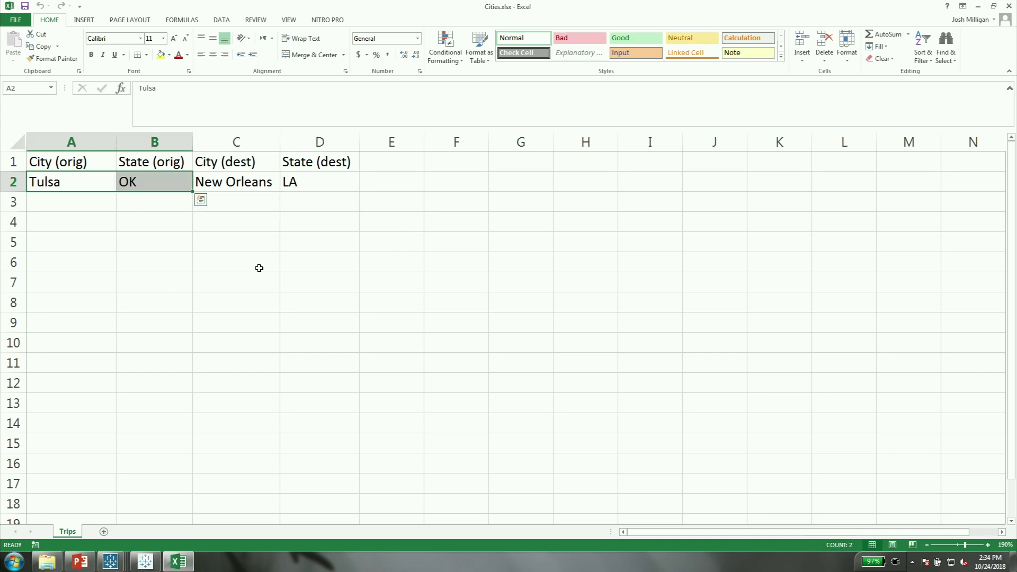
Enter San Jose, CA as the origin city and state in row 3 of the Trips sheet
{"action": "key", "text": "Down"}
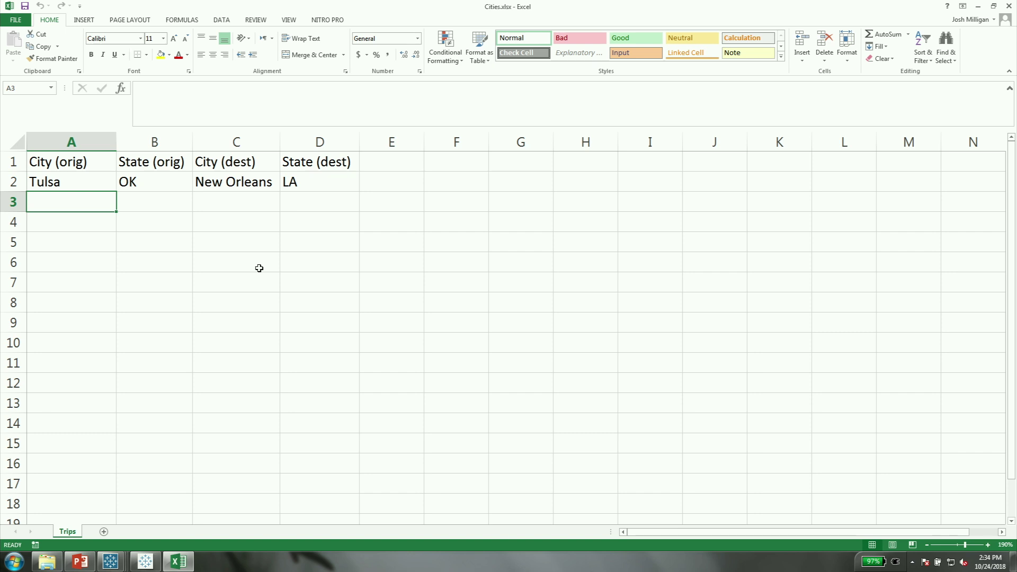
{"action": "type", "text": "San Jos"}
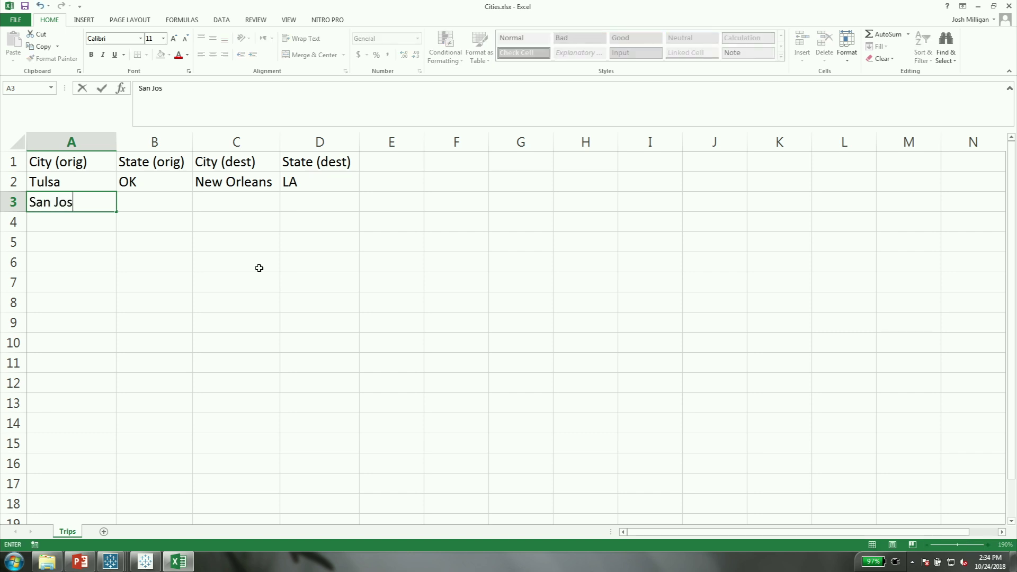
{"action": "type", "text": "e"}
{"action": "key", "text": "Tab"}
{"action": "type", "text": "CA"}
{"action": "key", "text": "Tab"}
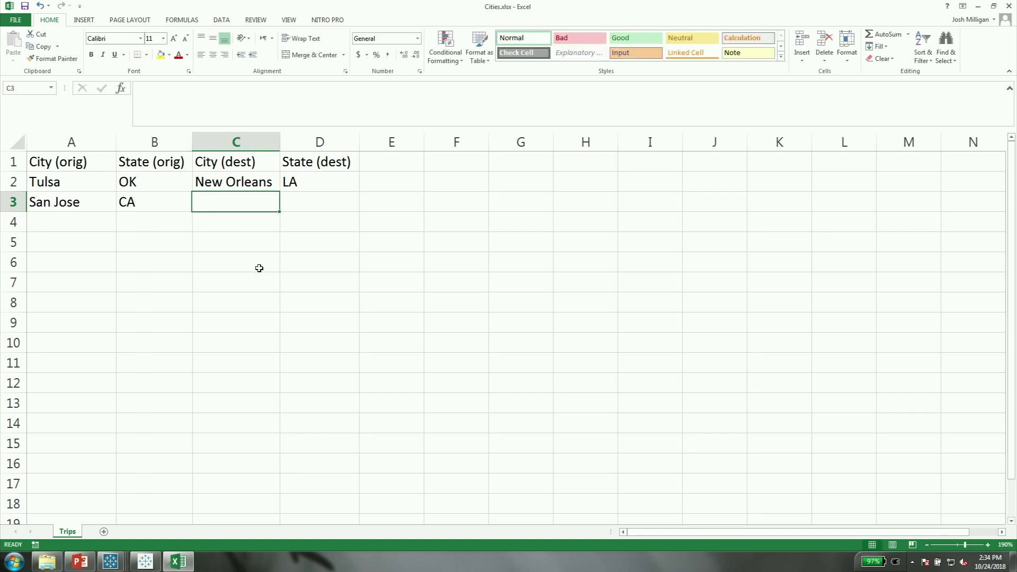
{"action": "key", "text": "Return"}
Enter Orlando, FL as the origin city and state in row 4
{"action": "type", "text": "Or"}
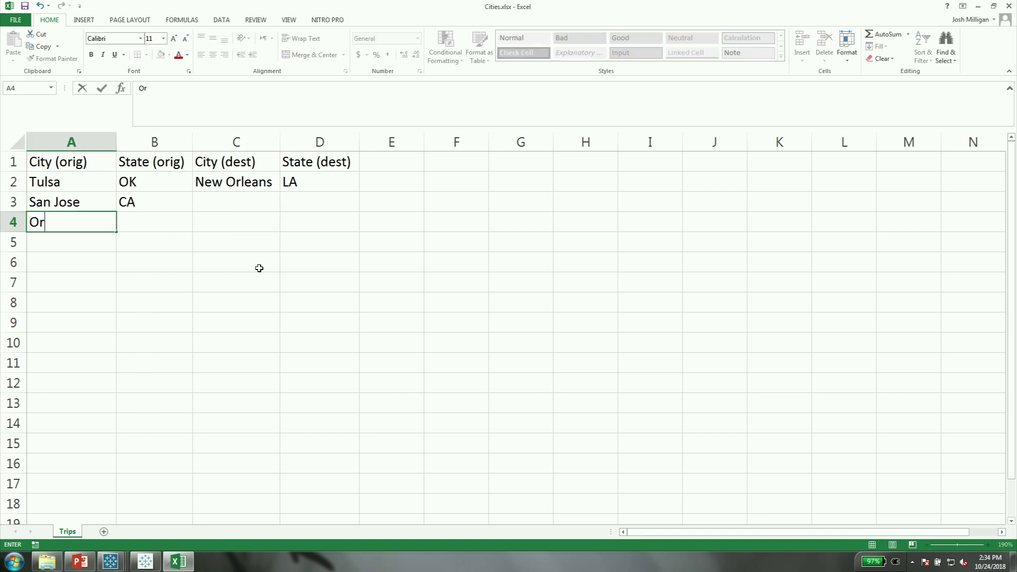
{"action": "type", "text": "lanod"}
{"action": "key", "text": "BackSpace"}
{"action": "key", "text": "BackSpace"}
{"action": "type", "text": "do"}
{"action": "key", "text": "Tab"}
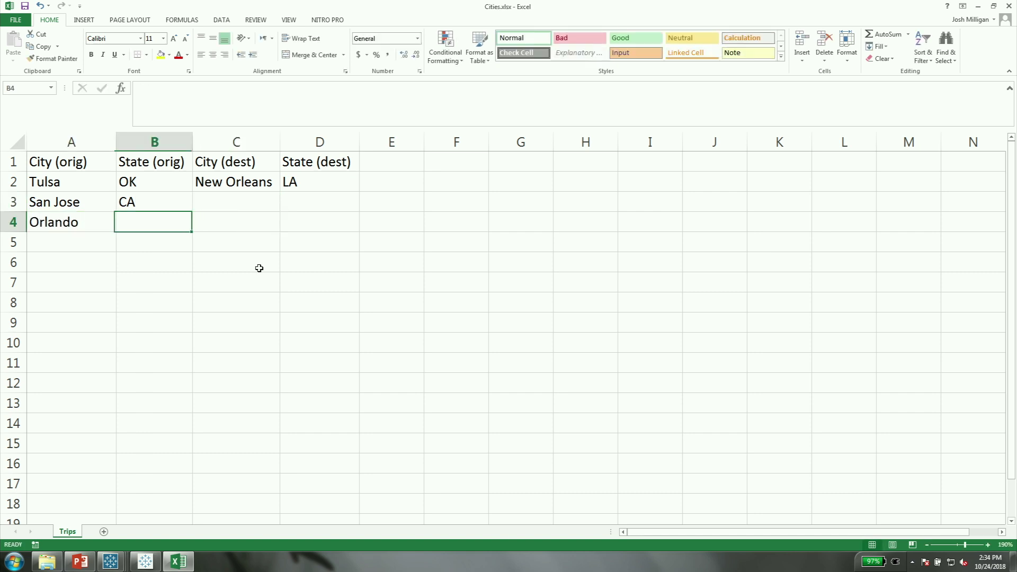
{"action": "type", "text": "FL"}
{"action": "key", "text": "Return"}
Add Portland, OR in row 5 and Nashville, TN in row 6 as origin cities and states
{"action": "type", "text": "Portla"}
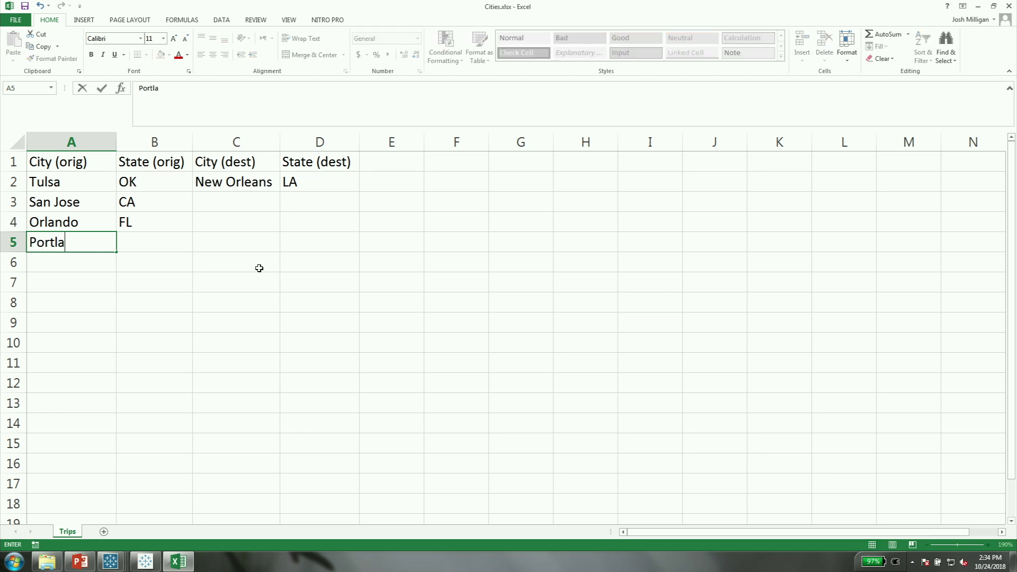
{"action": "type", "text": "nd"}
{"action": "key", "text": "Tab"}
{"action": "type", "text": "OR"}
{"action": "key", "text": "Return"}
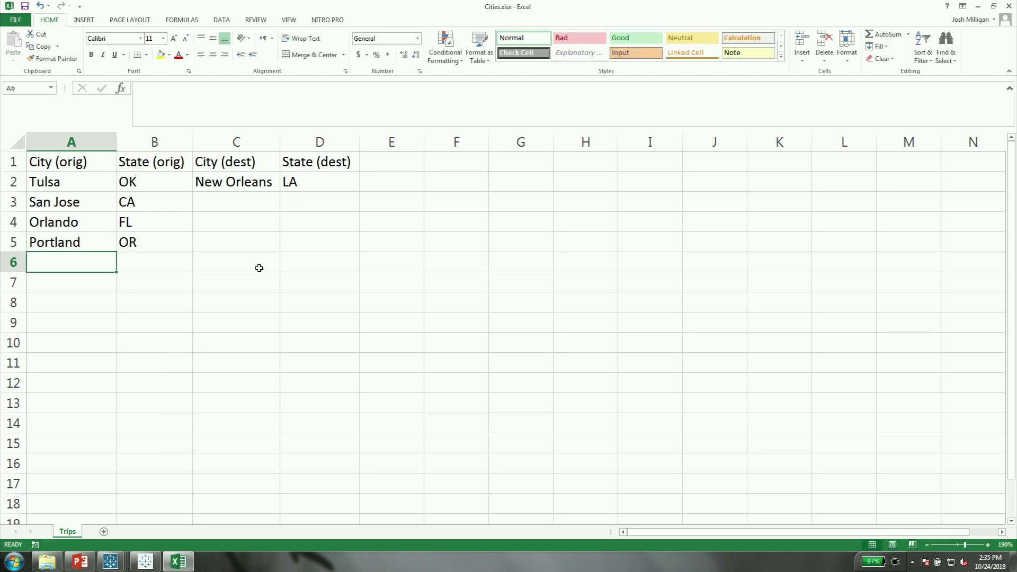
{"action": "type", "text": "Nashville"}
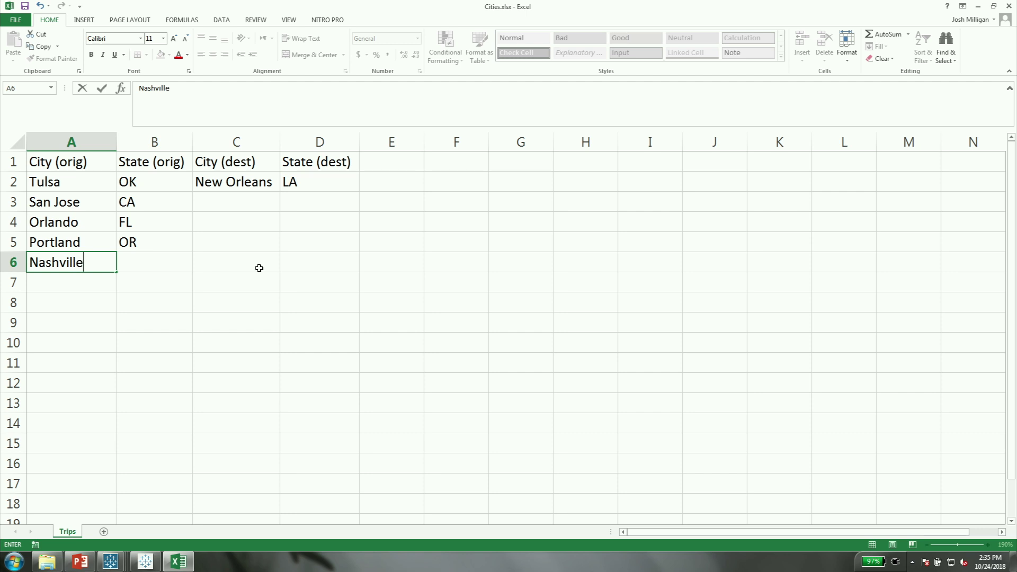
{"action": "key", "text": "Tab"}
{"action": "type", "text": "TN"}
{"action": "key", "text": "Return"}
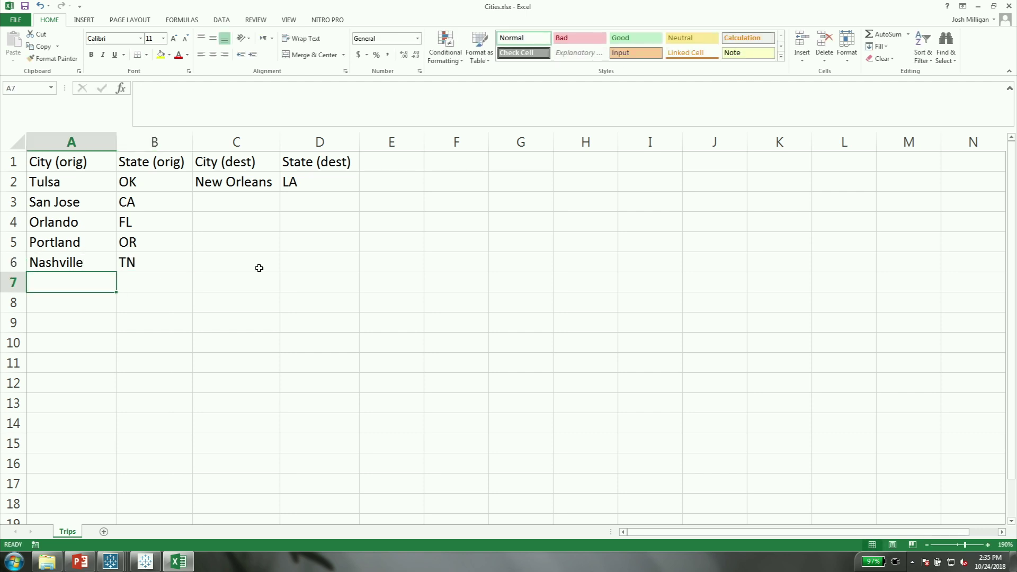
Add Seattle, WA in row 7 and Dallas, TX in row 8 as origin cities and states
{"action": "type", "text": "W"}
{"action": "key", "text": "BackSpace"}
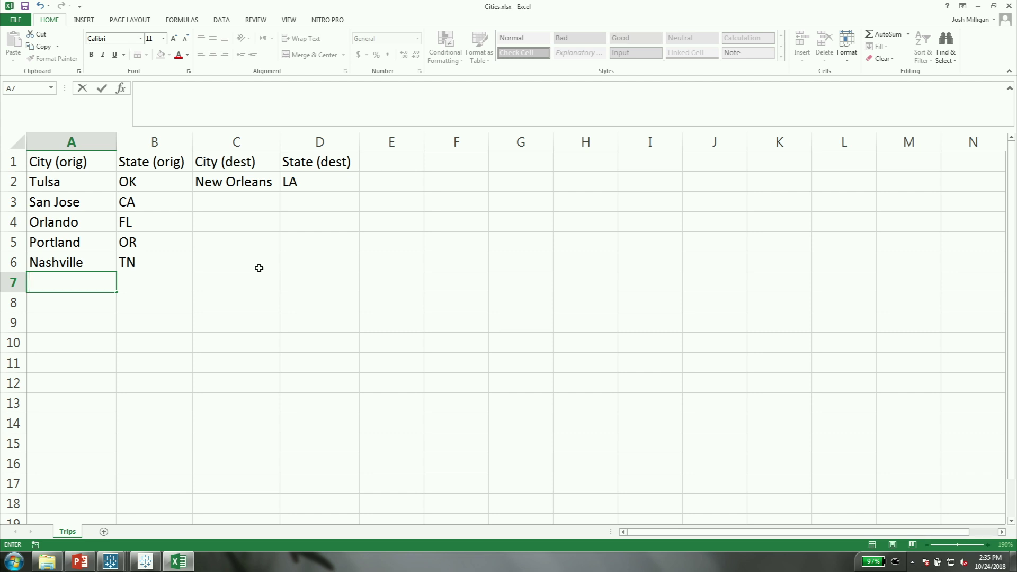
{"action": "type", "text": "Seattle"}
{"action": "key", "text": "Tab"}
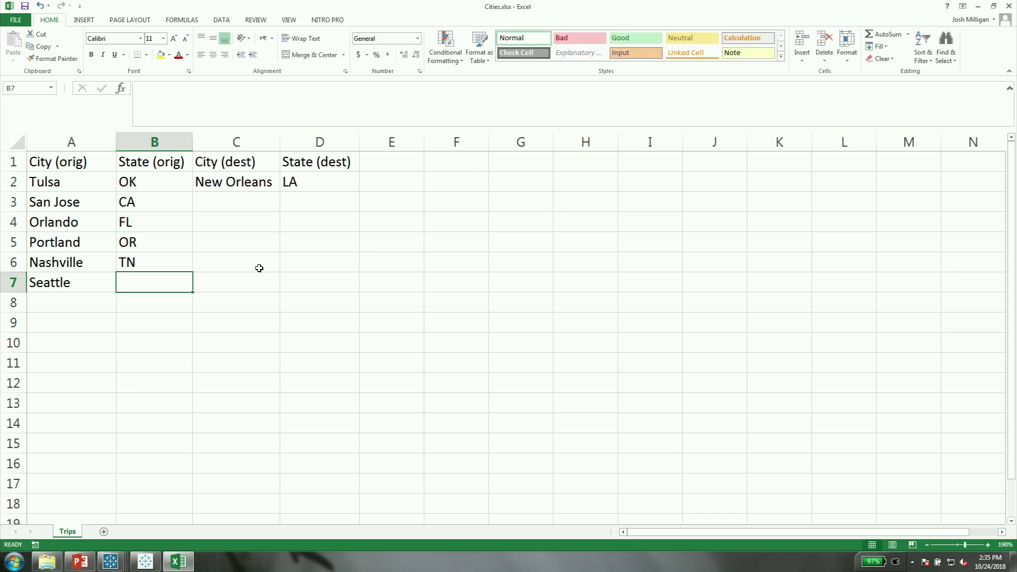
{"action": "type", "text": "WA"}
{"action": "key", "text": "Return"}
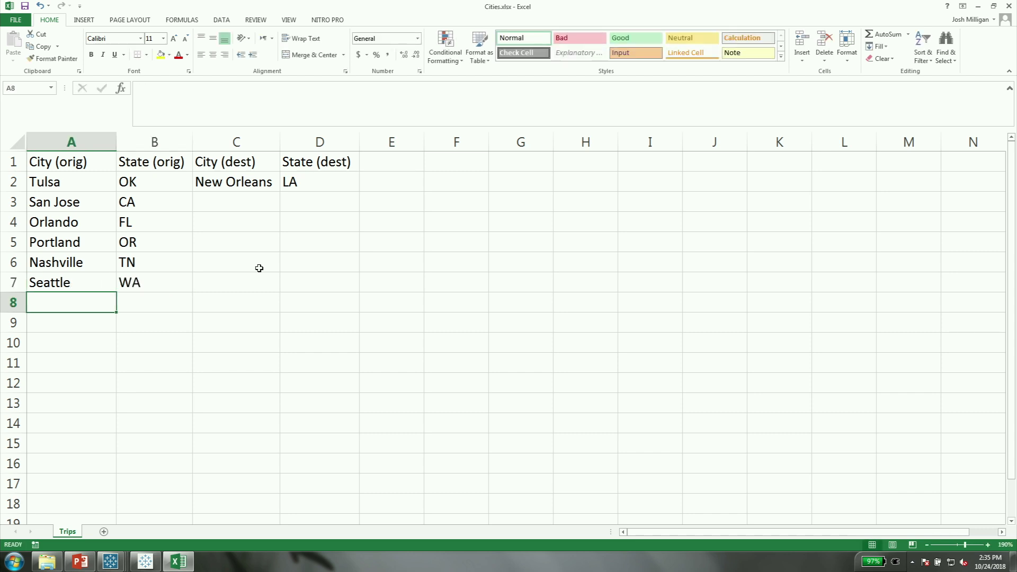
{"action": "type", "text": "Dallas"}
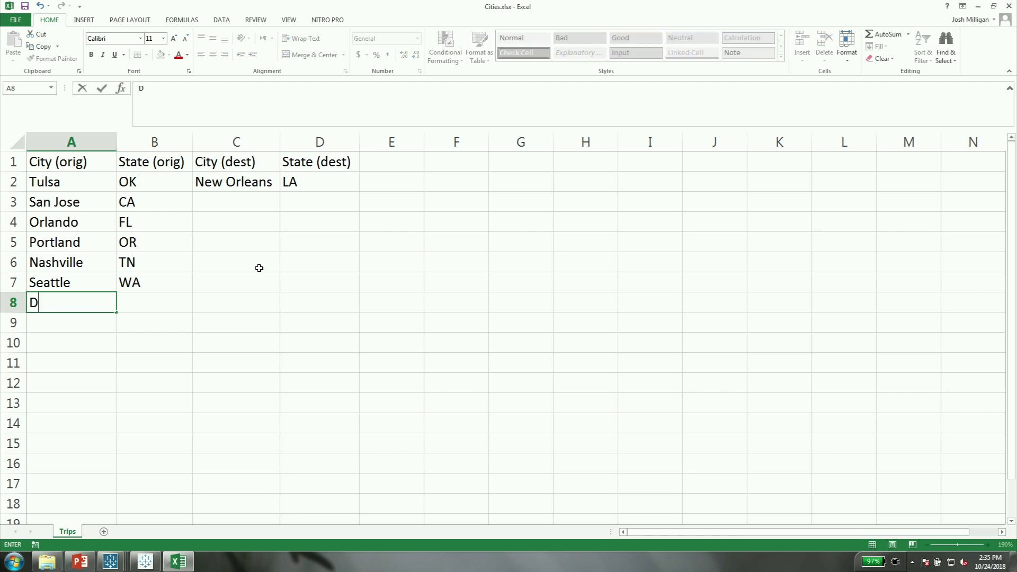
{"action": "key", "text": "Tab"}
{"action": "type", "text": "TX"}
{"action": "key", "text": "Return"}
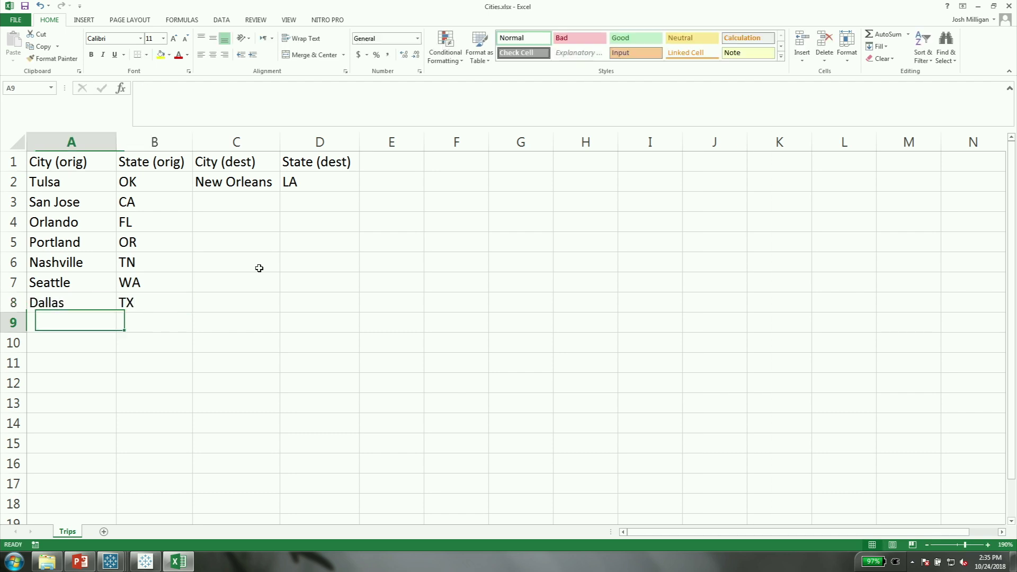
Add San Diego, CA in row 9 and Las Vegas, NV in row 10 as origin cities and states
{"action": "type", "text": "San Diego"}
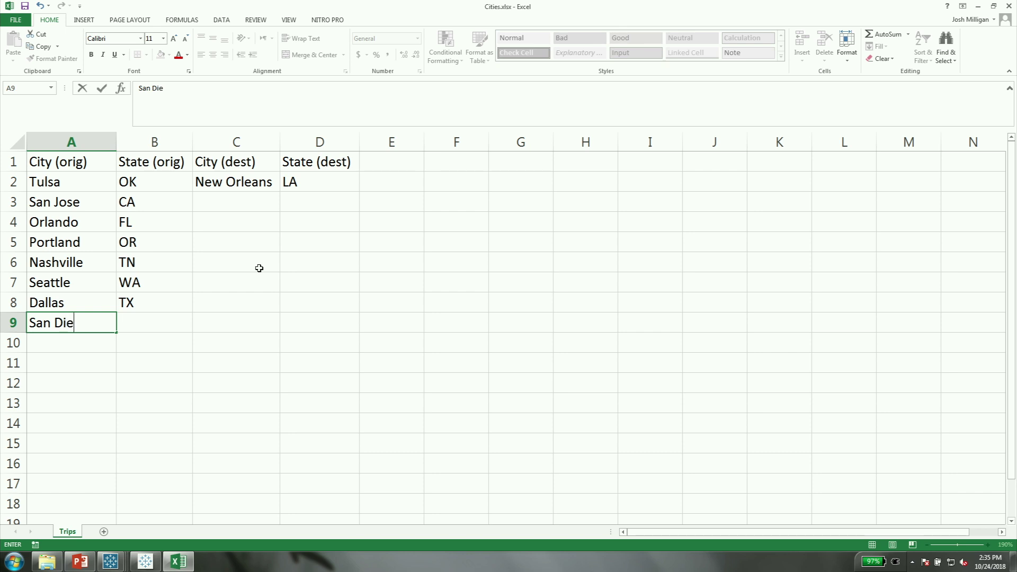
{"action": "key", "text": "Tab"}
{"action": "type", "text": "CA"}
{"action": "key", "text": "Return"}
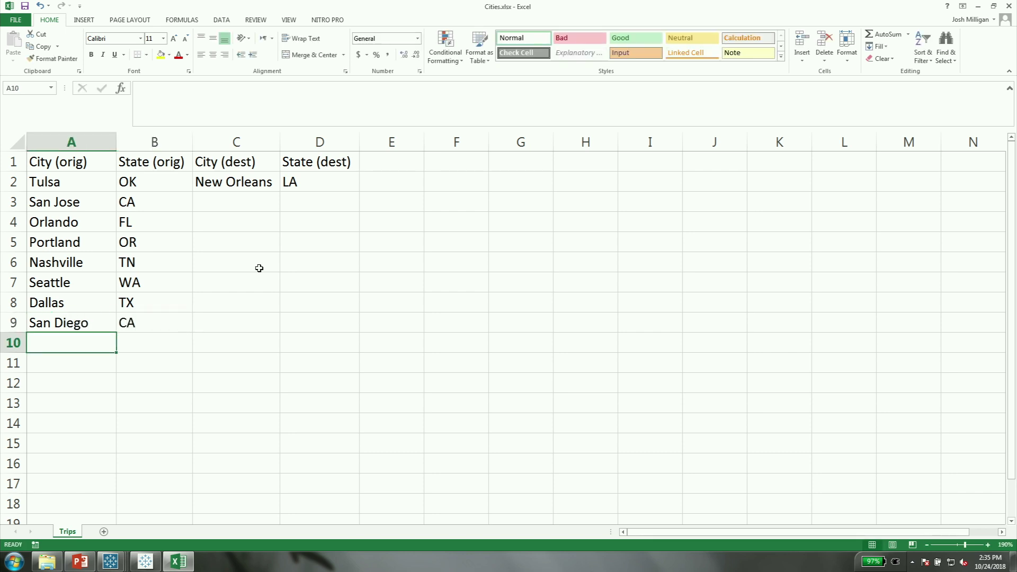
{"action": "type", "text": "L"}
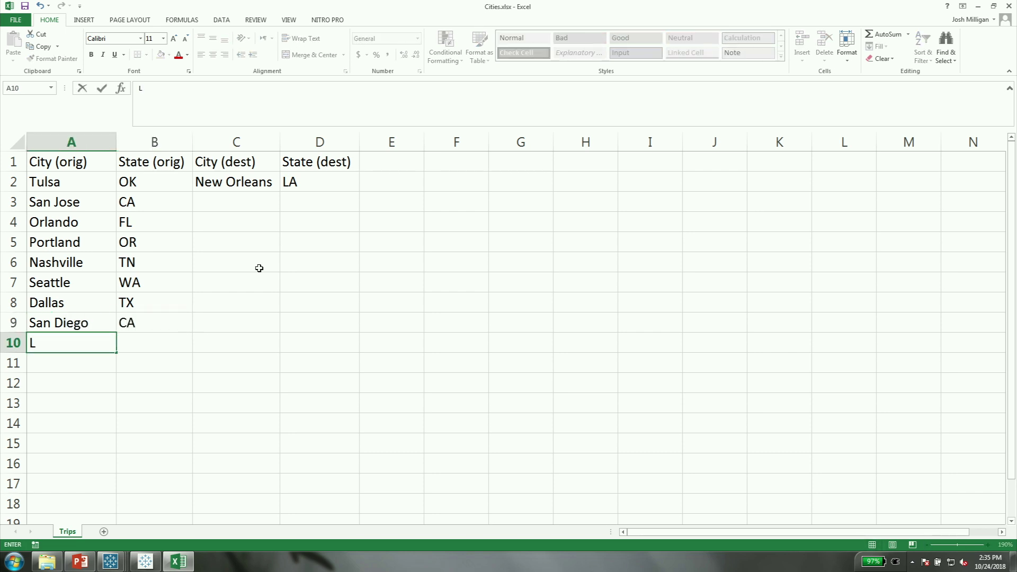
{"action": "type", "text": "as Vegas"}
{"action": "key", "text": "Tab"}
{"action": "type", "text": "NV"}
{"action": "key", "text": "Return"}
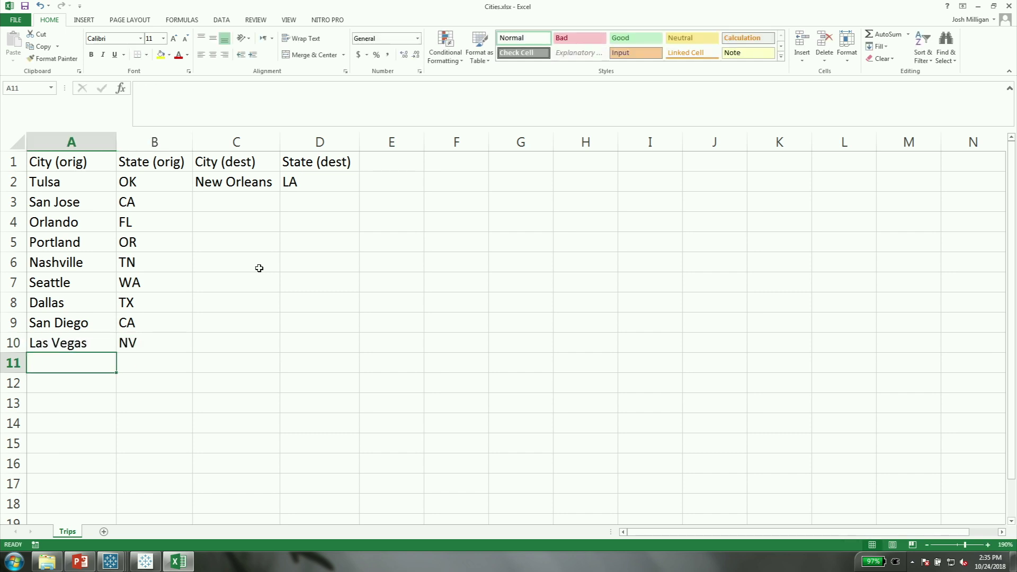
Add Boston, MA in row 11 and Charlotte, NC in row 12 as origin cities and states
{"action": "type", "text": "Boston"}
{"action": "key", "text": "Tab"}
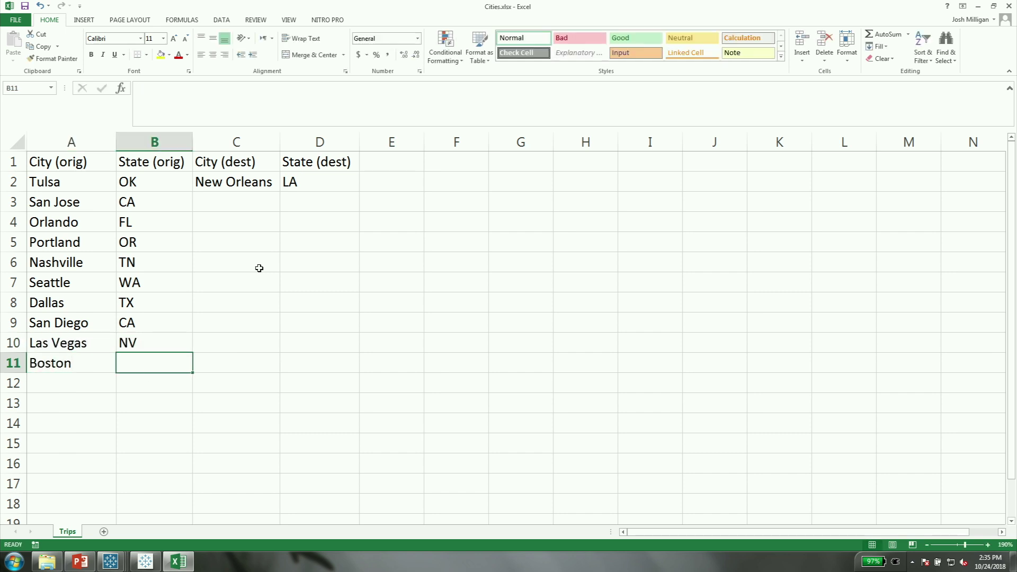
{"action": "type", "text": "MA"}
{"action": "key", "text": "Return"}
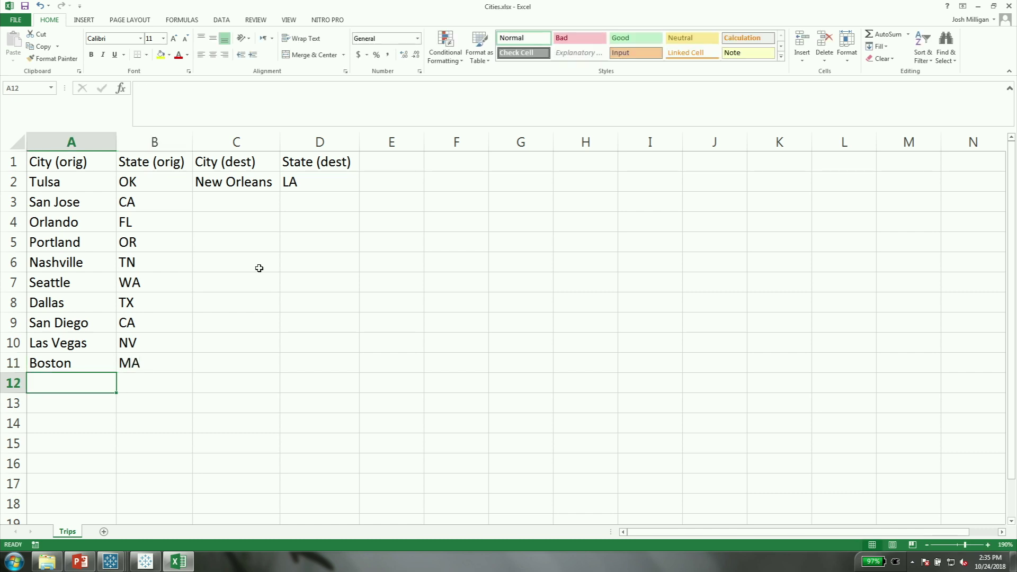
{"action": "type", "text": "Charlotte"}
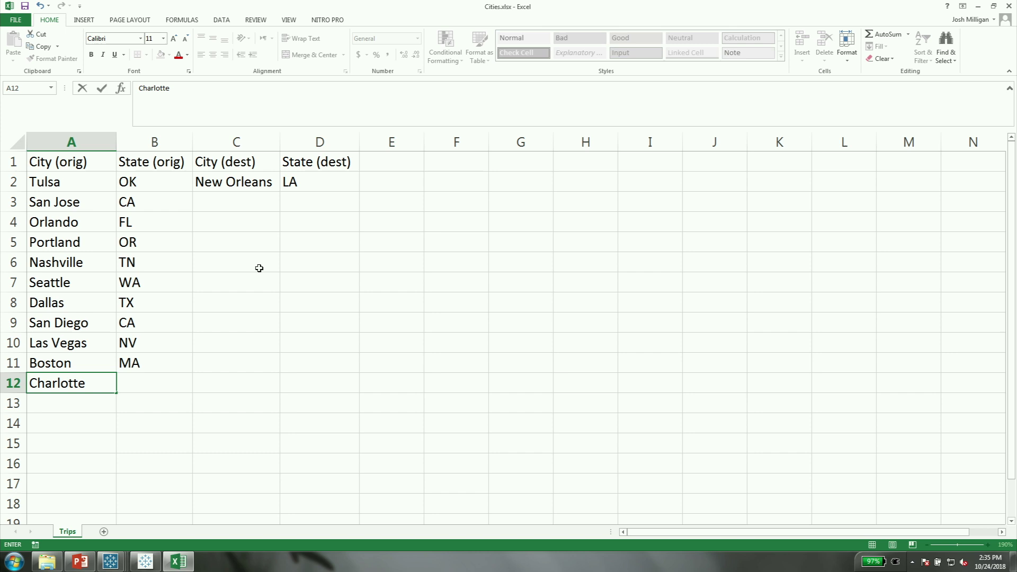
{"action": "key", "text": "Tab"}
{"action": "type", "text": "NC"}
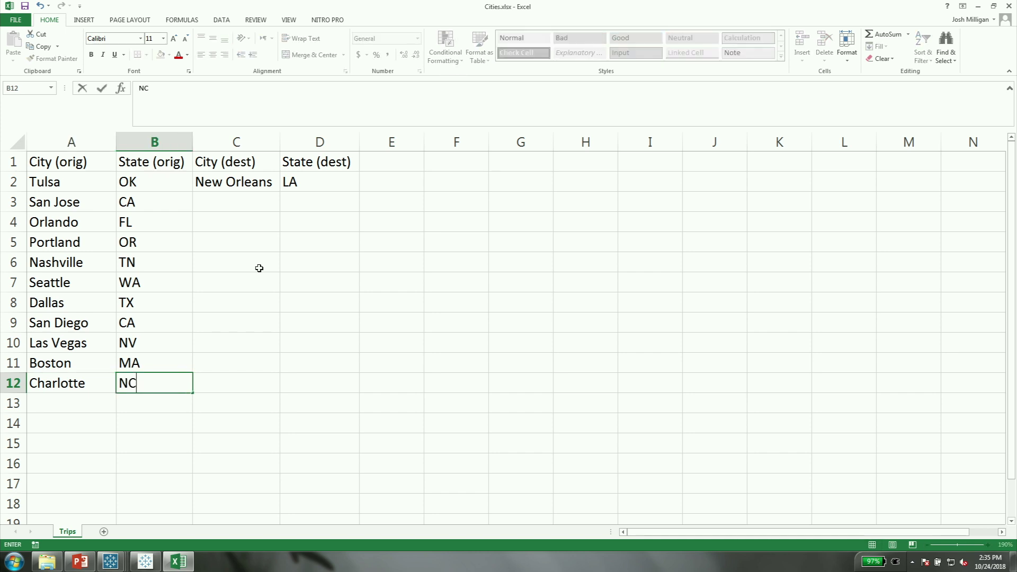
{"action": "key", "text": "Tab"}
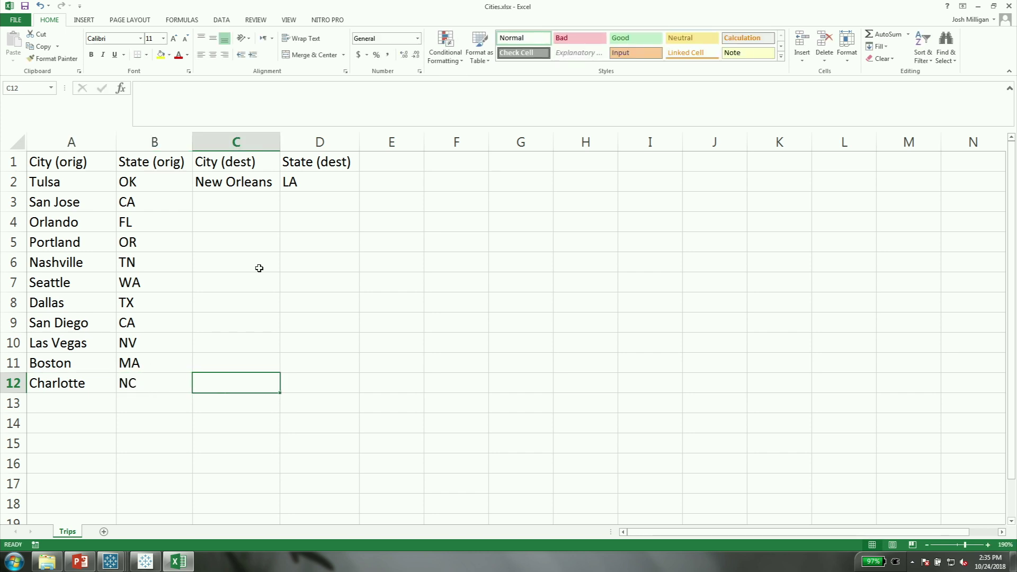
Fill the New Orleans, LA destination down through row 12 and save the workbook
{"action": "left_click_drag", "start_coordinate": [217, 178], "coordinate": [358, 393]}
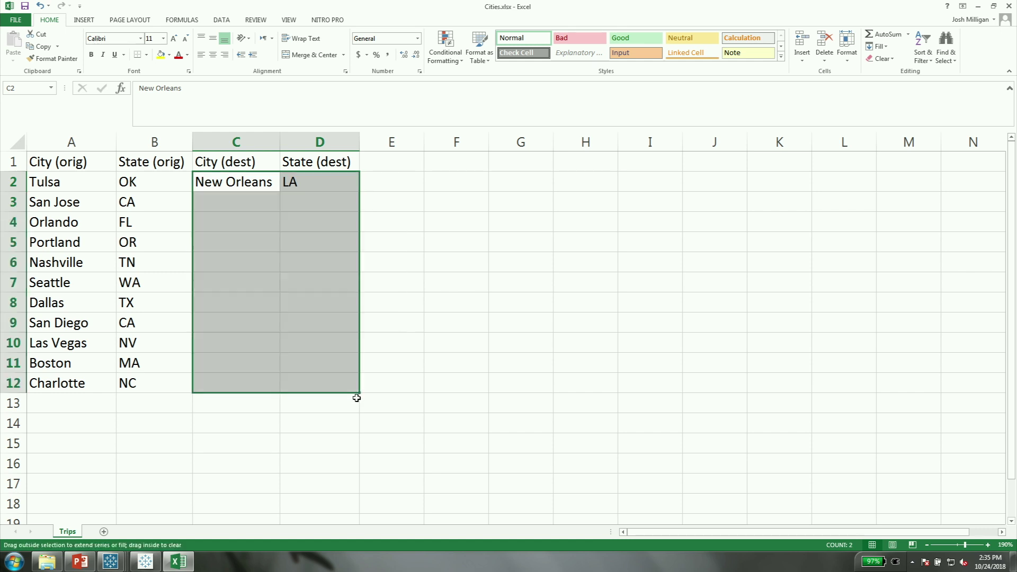
{"action": "left_click", "coordinate": [25, 7]}
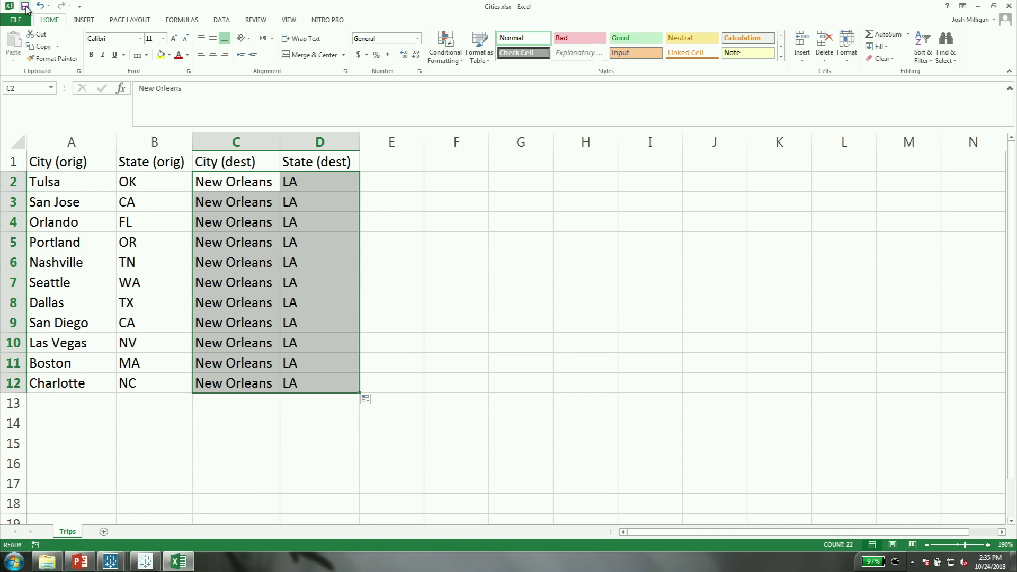
{"action": "left_click", "coordinate": [564, 335]}
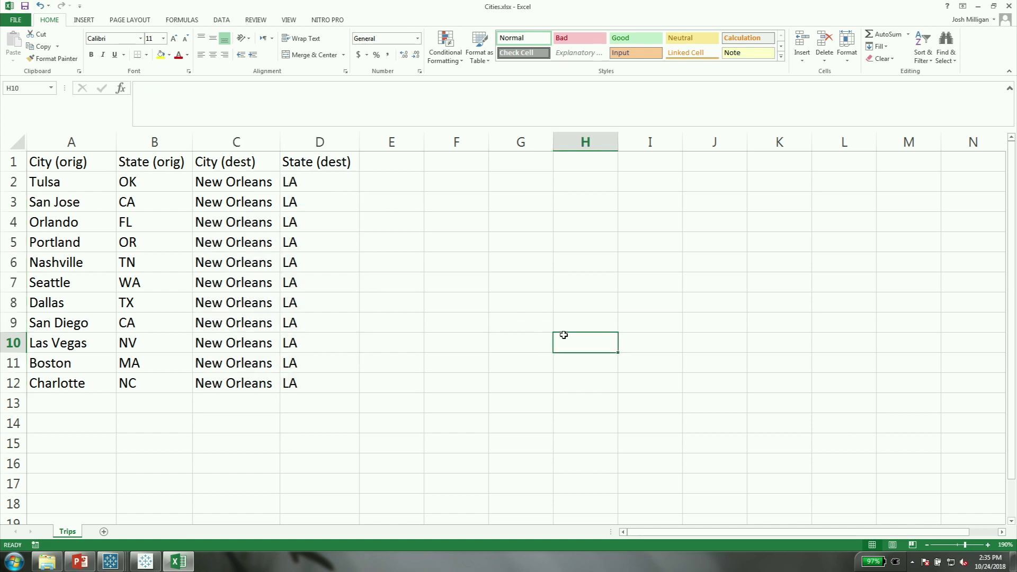
Switch to the 04 Multi-headed flow in Tableau Prep and refresh the Trips input
{"action": "left_click", "coordinate": [978, 7]}
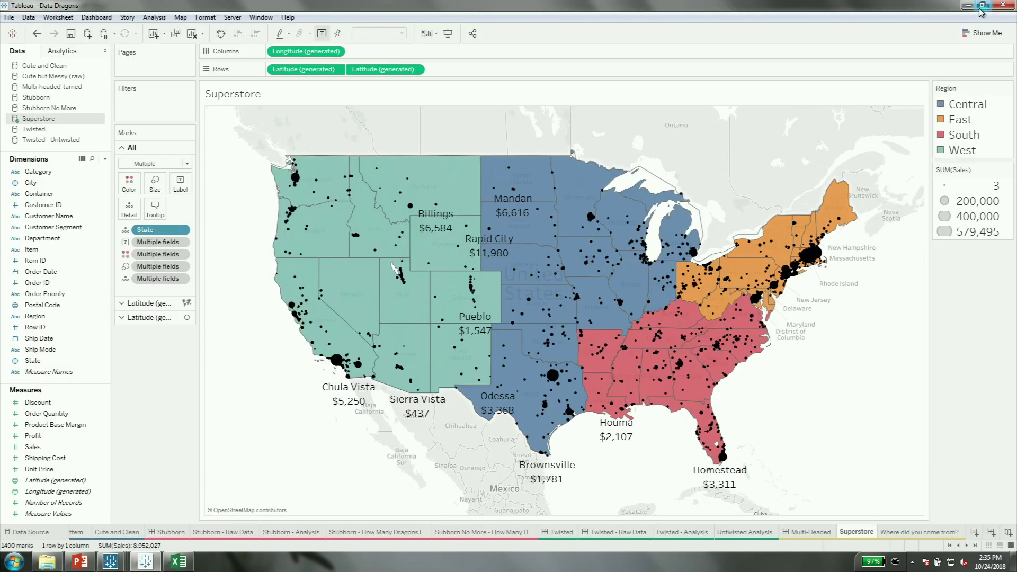
{"action": "left_click", "coordinate": [145, 561]}
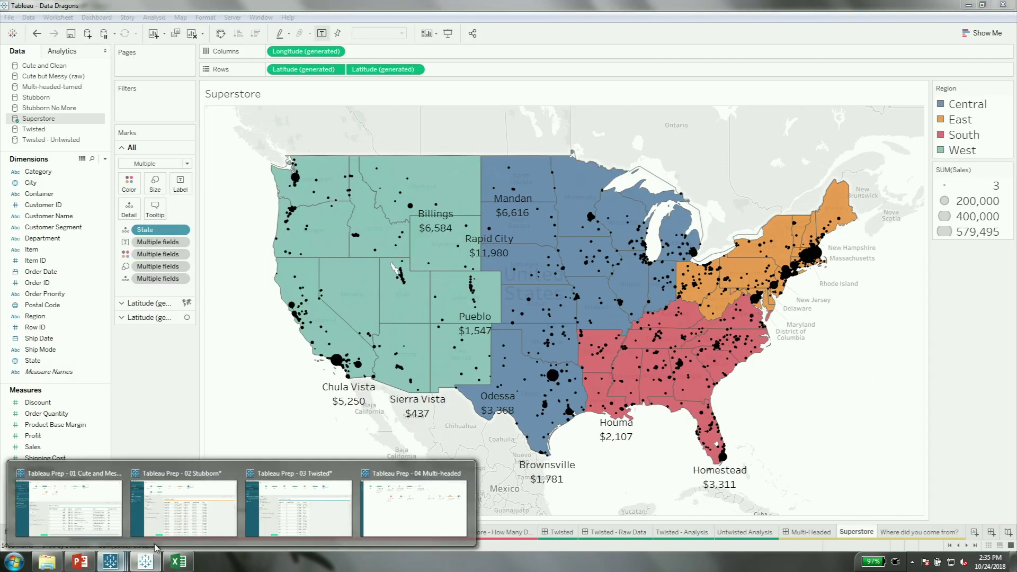
{"action": "left_click", "coordinate": [450, 512]}
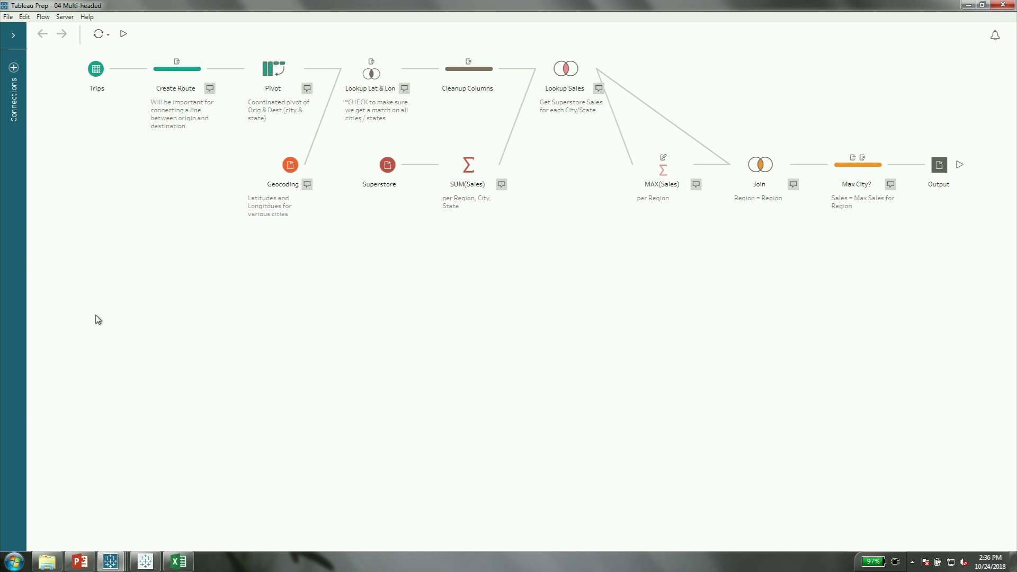
{"action": "left_click", "coordinate": [88, 73]}
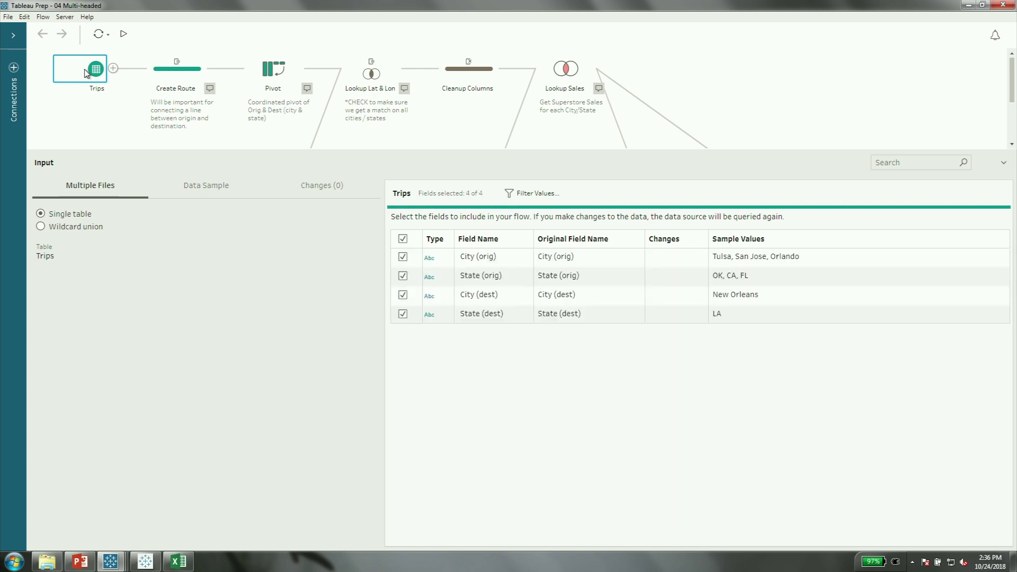
{"action": "left_click", "coordinate": [103, 38]}
Examine the Route field in the Create Route step alongside the origin city and state values
{"action": "left_click", "coordinate": [162, 75]}
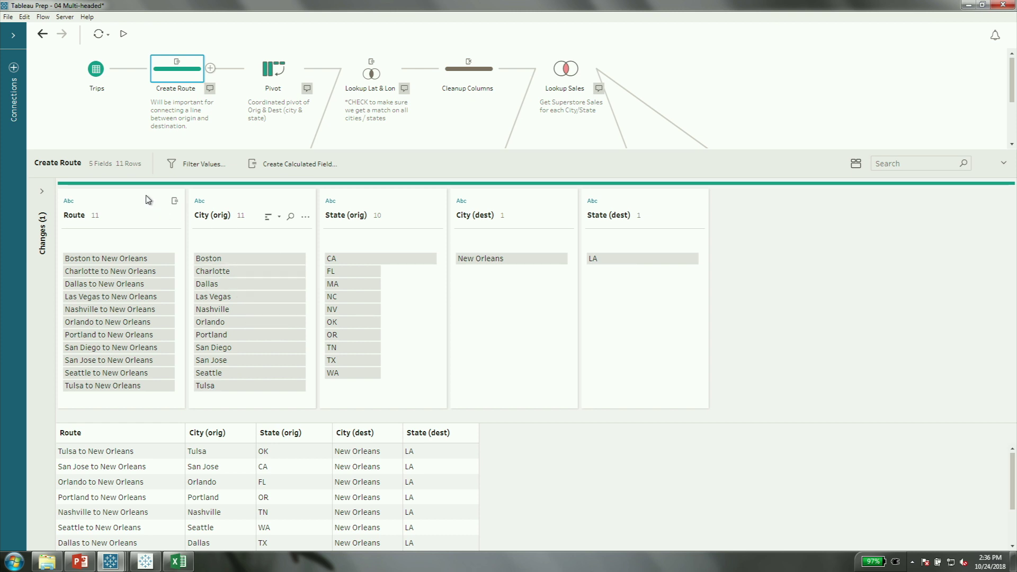
{"action": "left_click", "coordinate": [115, 203]}
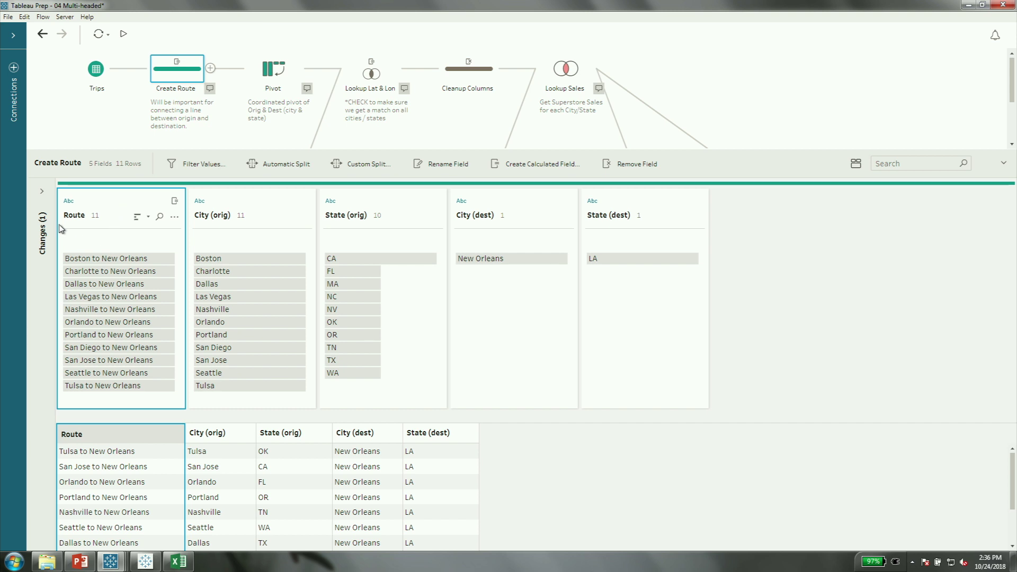
{"action": "mouse_move", "coordinate": [71, 263]}
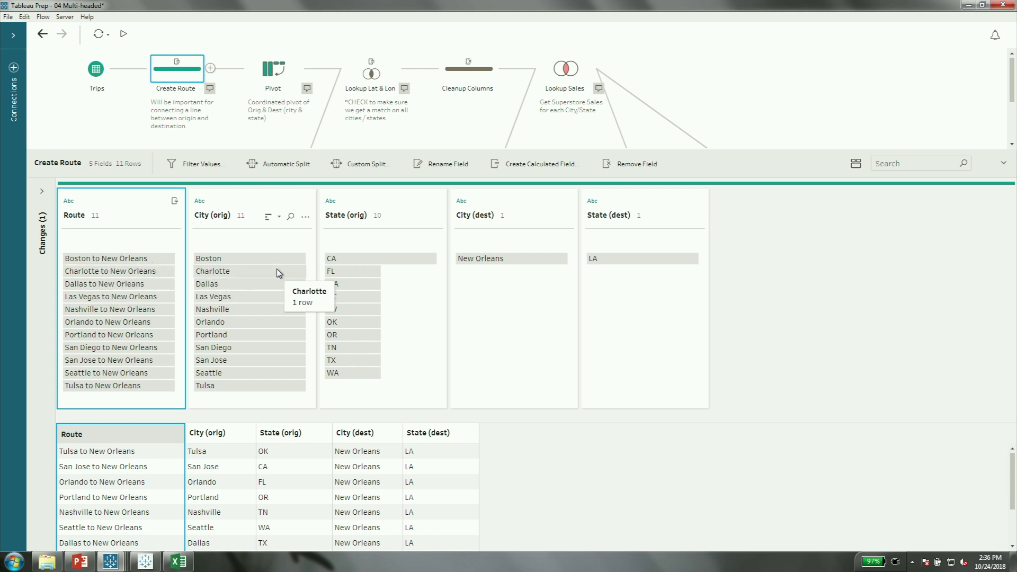
{"action": "mouse_move", "coordinate": [243, 258]}
{"action": "mouse_move", "coordinate": [359, 257]}
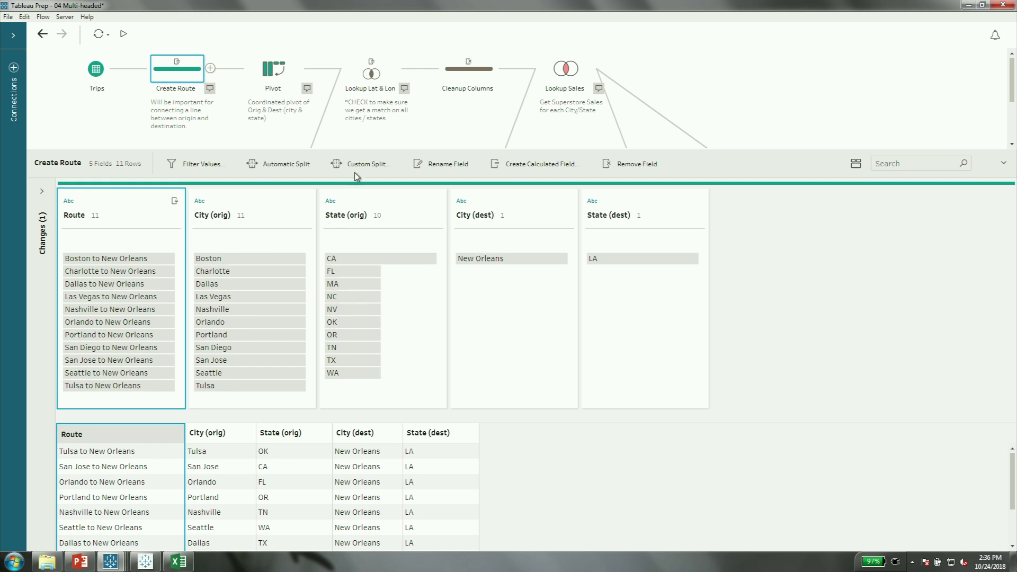
{"action": "left_click_drag", "start_coordinate": [365, 150], "coordinate": [367, 233]}
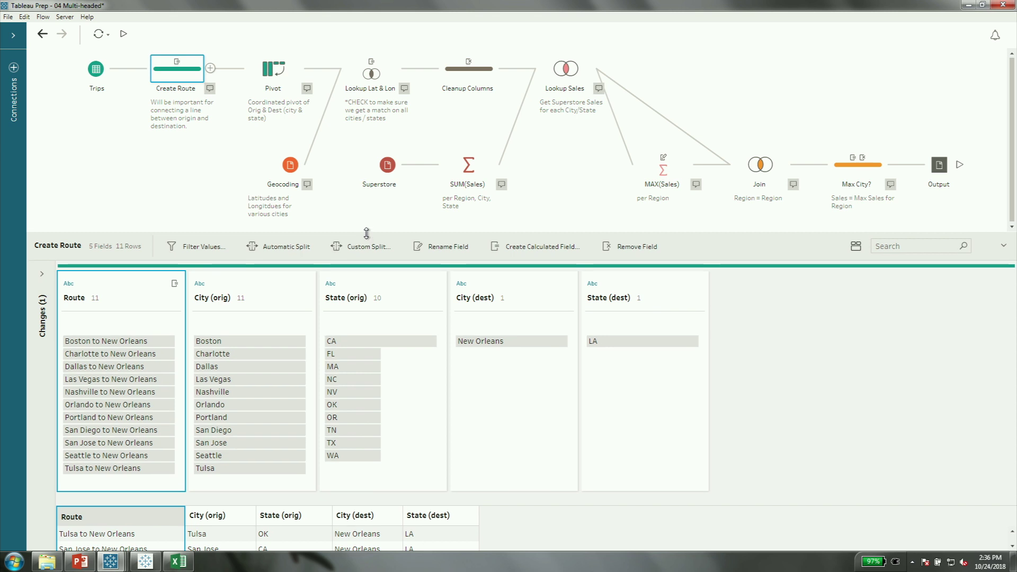